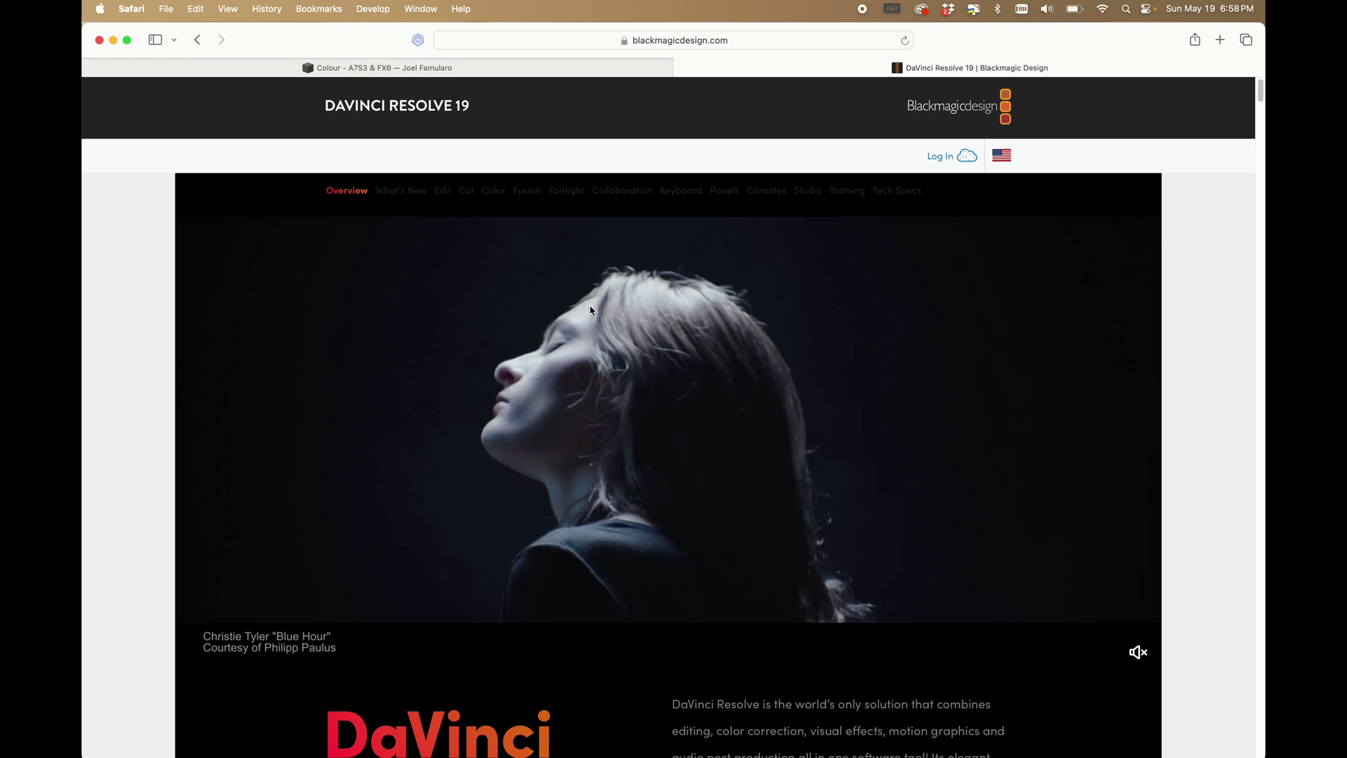
- Switch to DaVinci Resolve and import the four MP4 clips from the Youtube Test Clips folder into the media pool
{"action": "scroll", "coordinate": [562, 307], "scroll_direction": "down", "scroll_amount": 7}
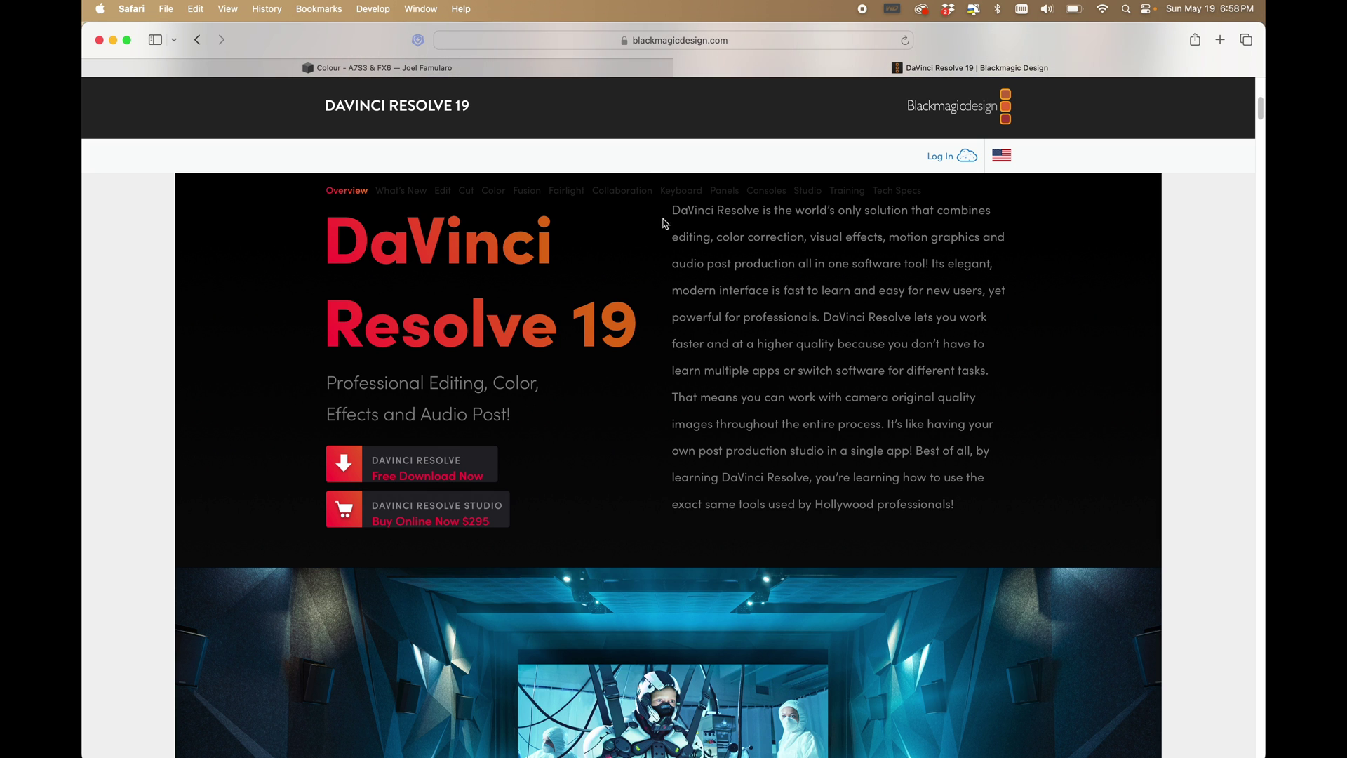
{"action": "mouse_move", "coordinate": [562, 744]}
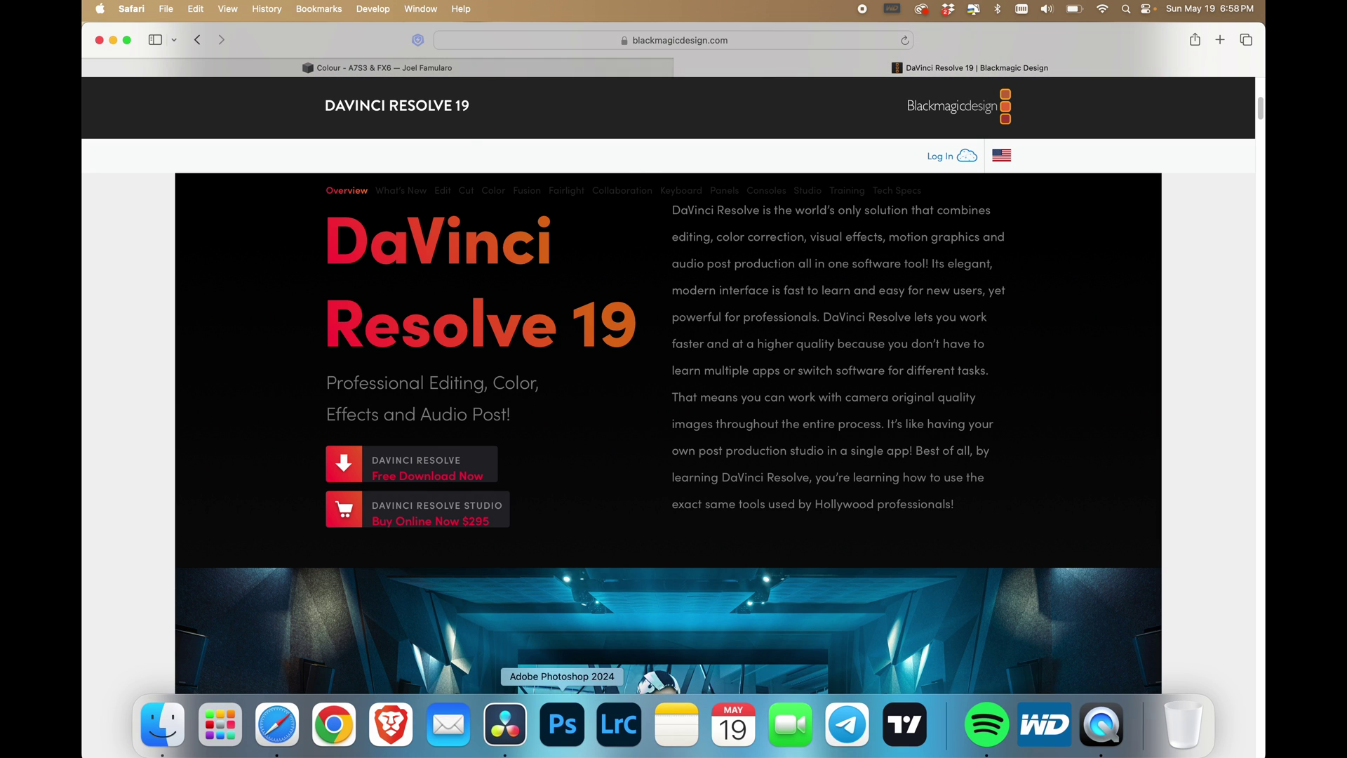
{"action": "left_click", "coordinate": [506, 742]}
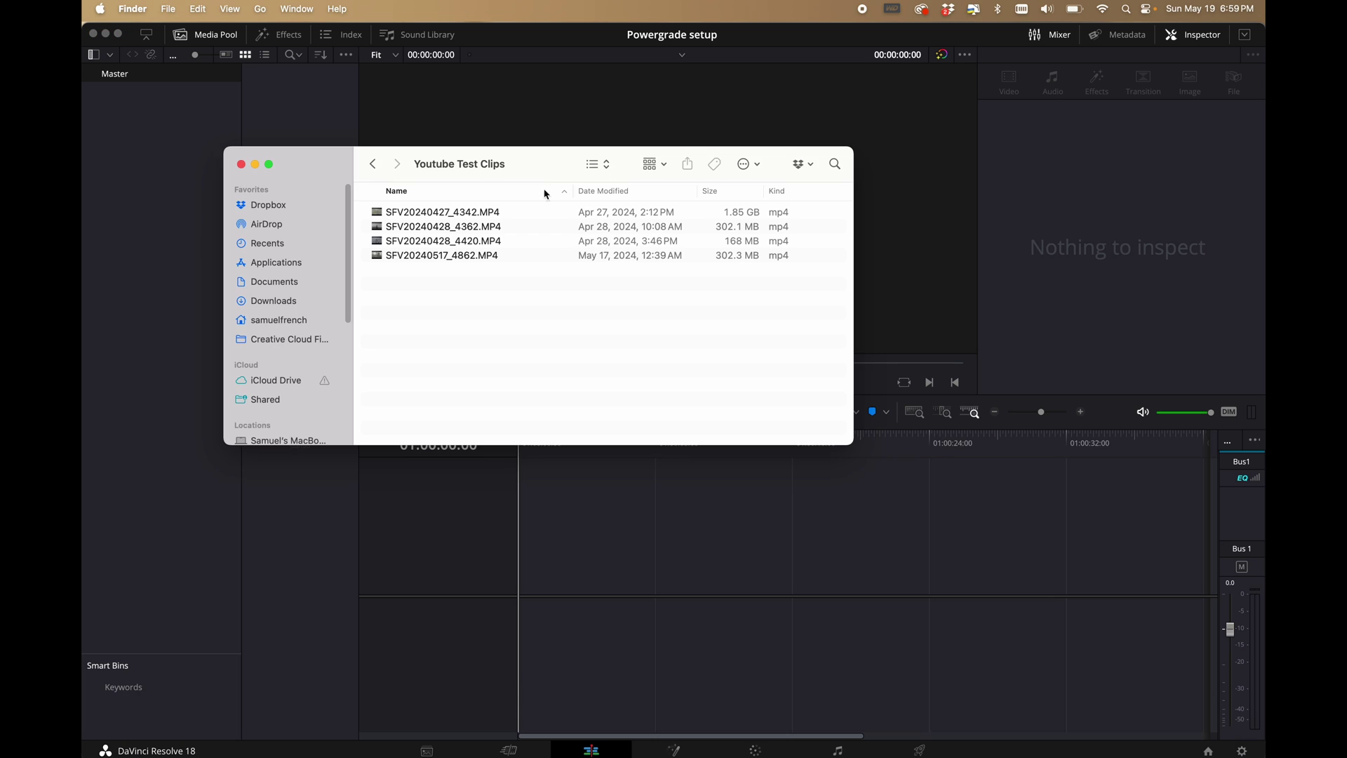
{"action": "left_click_drag", "start_coordinate": [566, 172], "coordinate": [854, 272]}
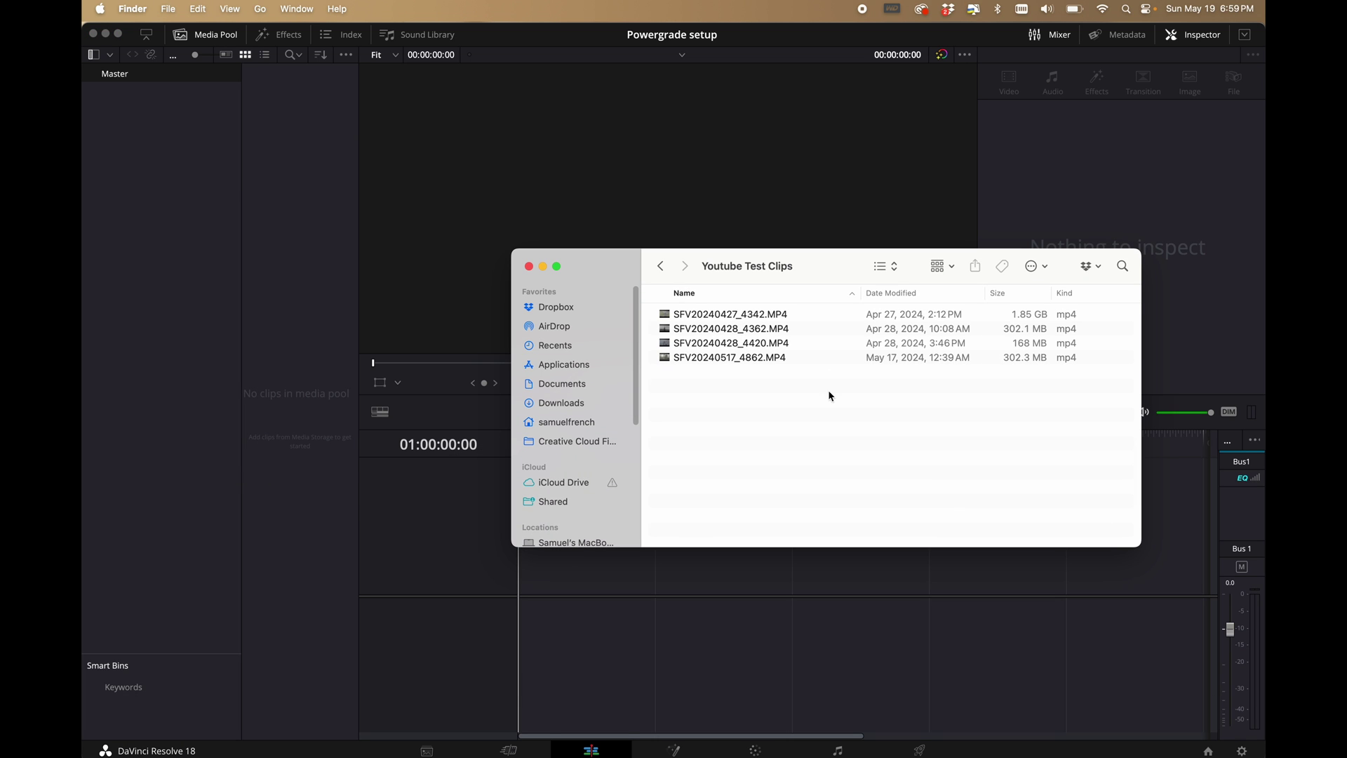
{"action": "left_click_drag", "start_coordinate": [829, 396], "coordinate": [334, 254]}
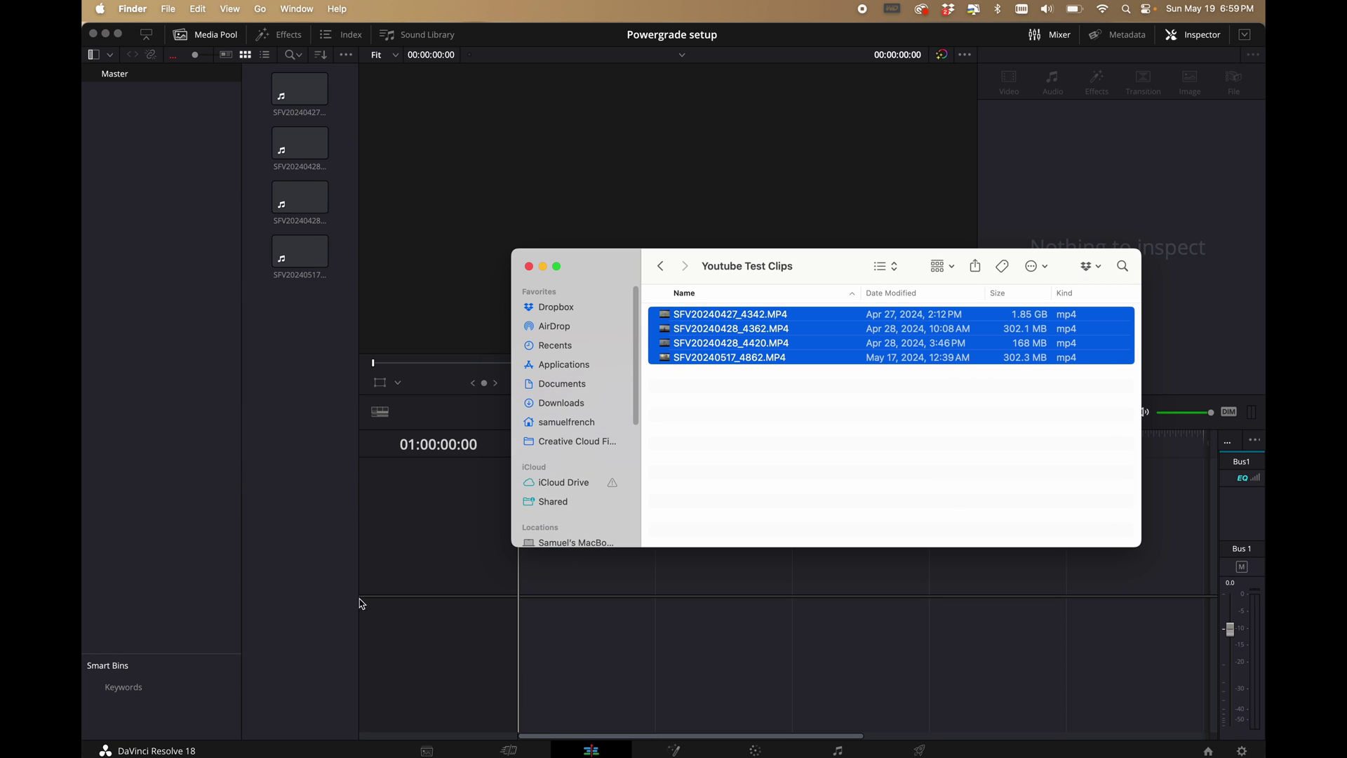
{"action": "left_click", "coordinate": [532, 268]}
{"action": "left_click", "coordinate": [278, 253]}
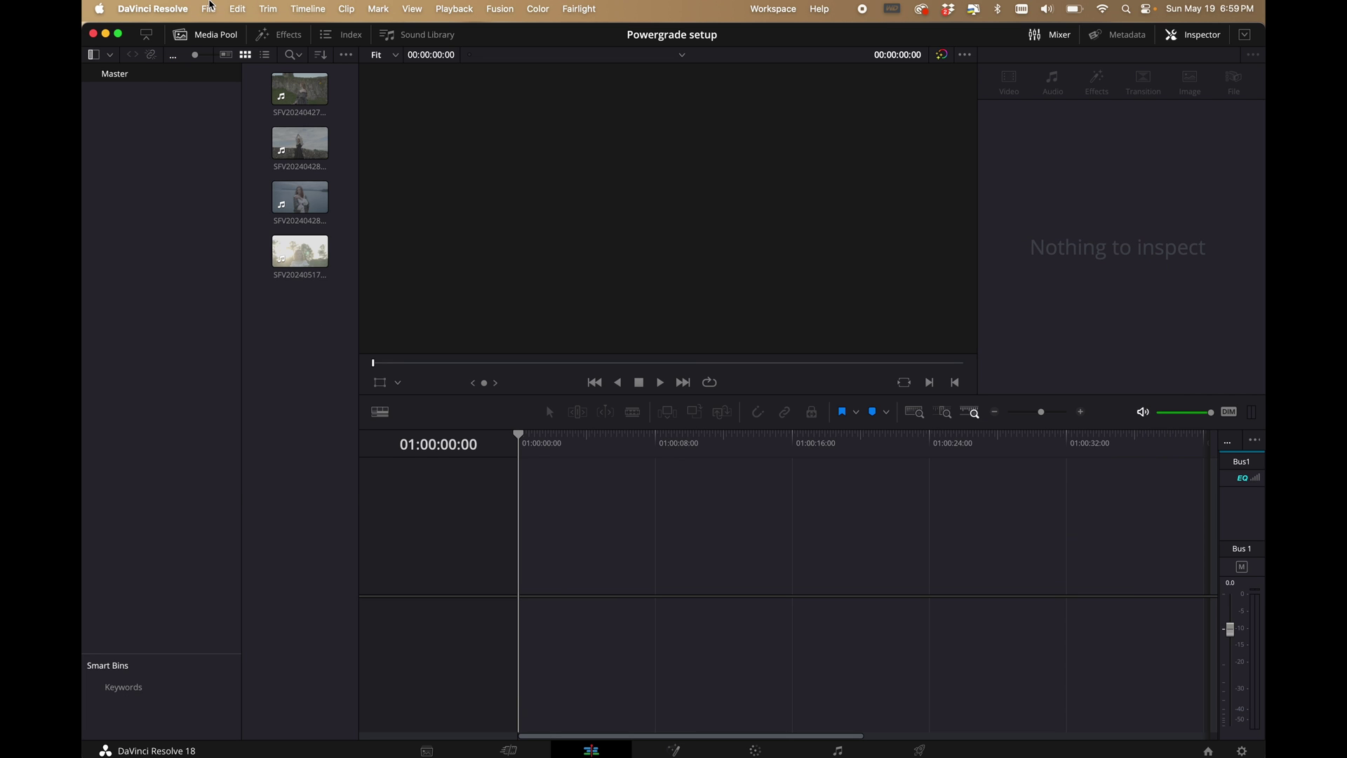
- In the project settings, choose 25 frames per second as the timeline frame rate
{"action": "left_click", "coordinate": [211, 6]}
{"action": "left_click", "coordinate": [280, 321]}
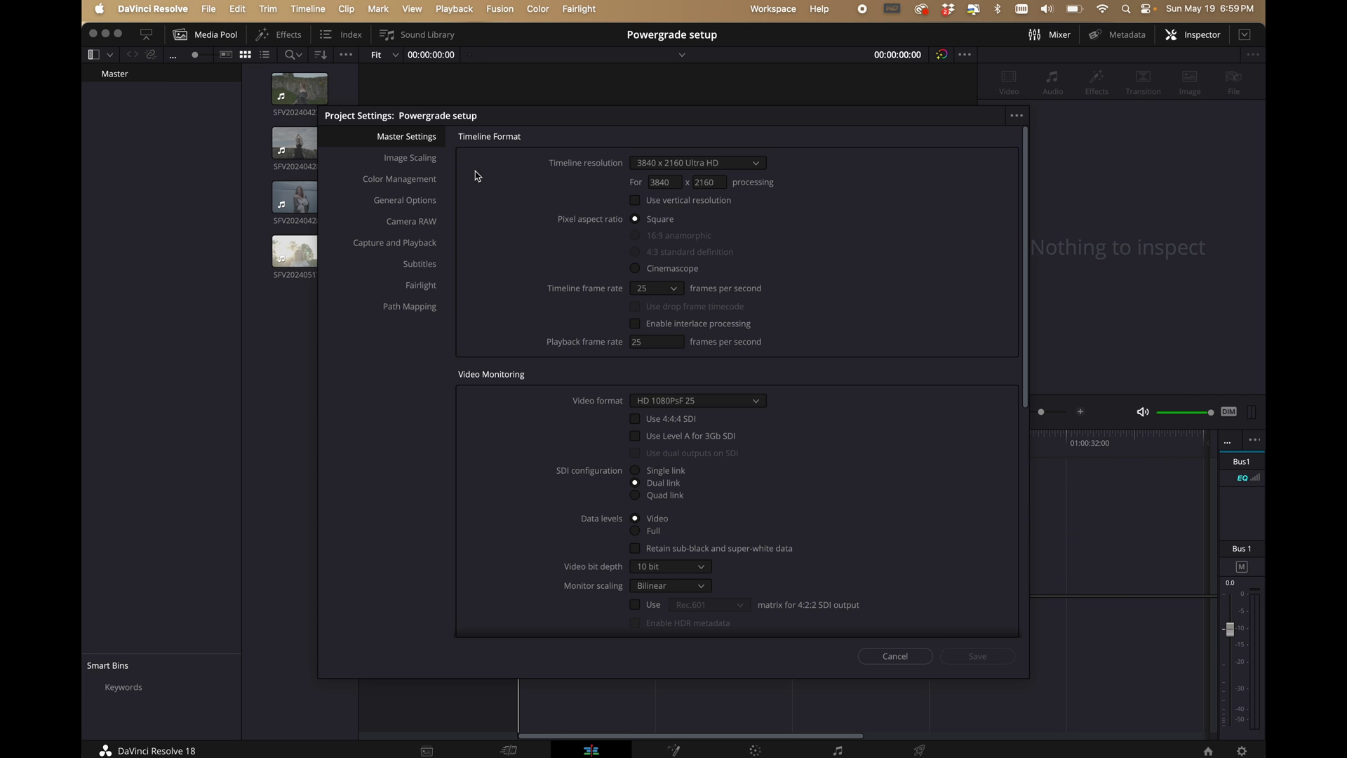
{"action": "left_click", "coordinate": [648, 292]}
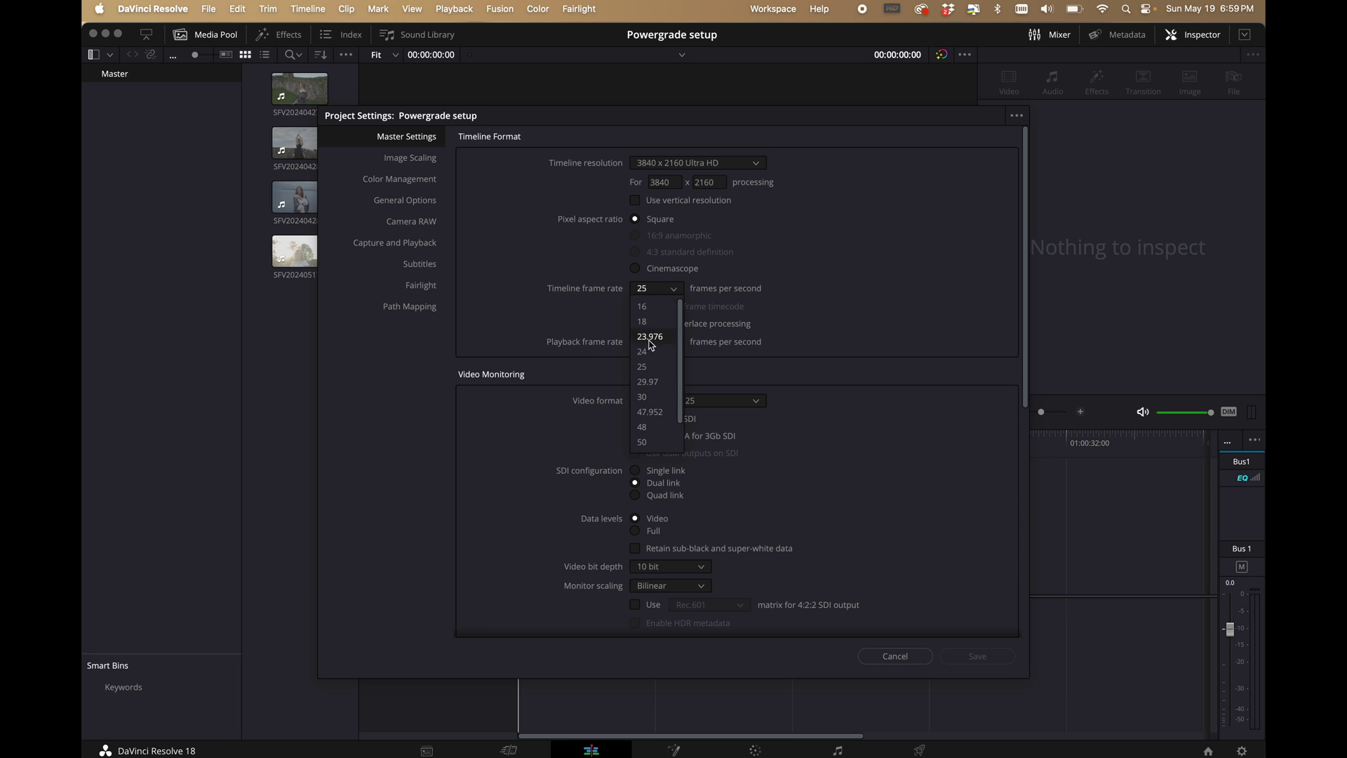
{"action": "left_click", "coordinate": [650, 366]}
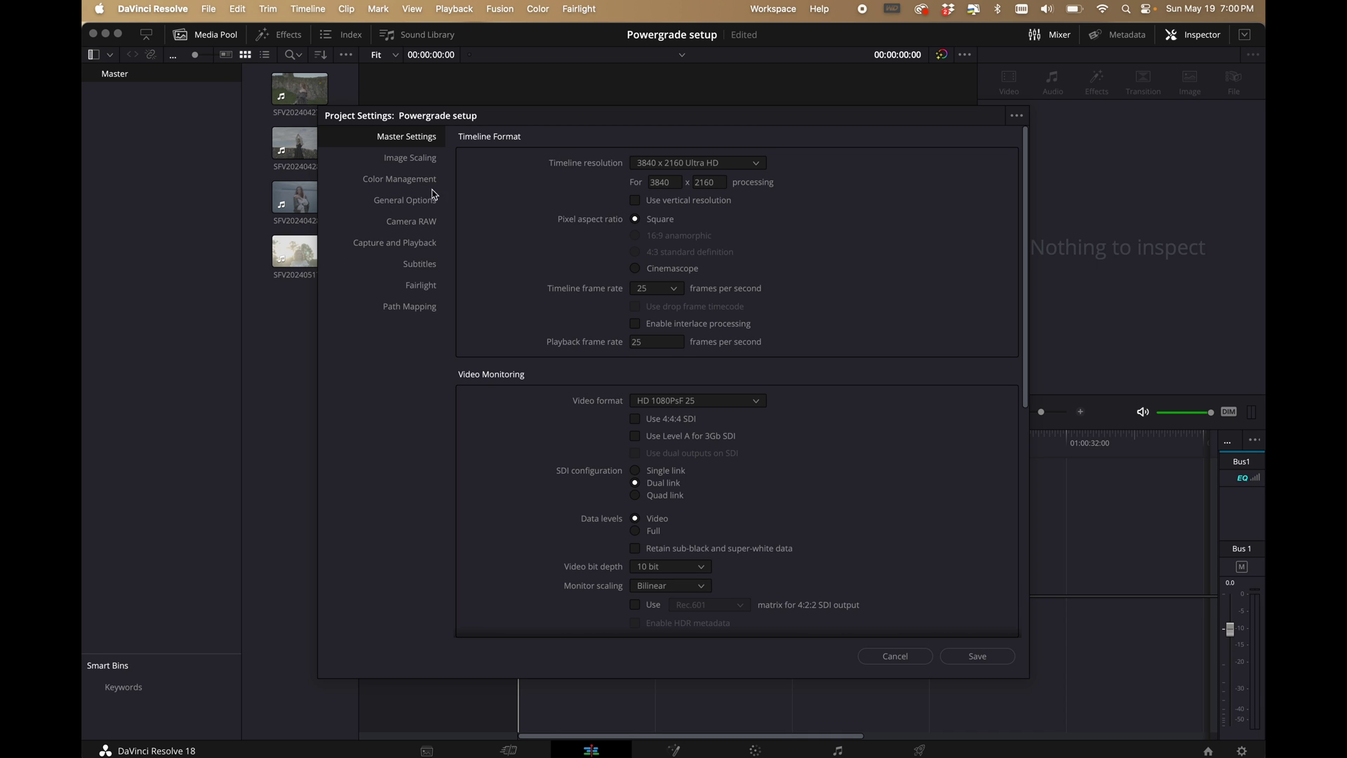
- Set the colour management 3D lookup table interpolation to Tetrahedral and save the project settings
{"action": "left_click", "coordinate": [399, 181]}
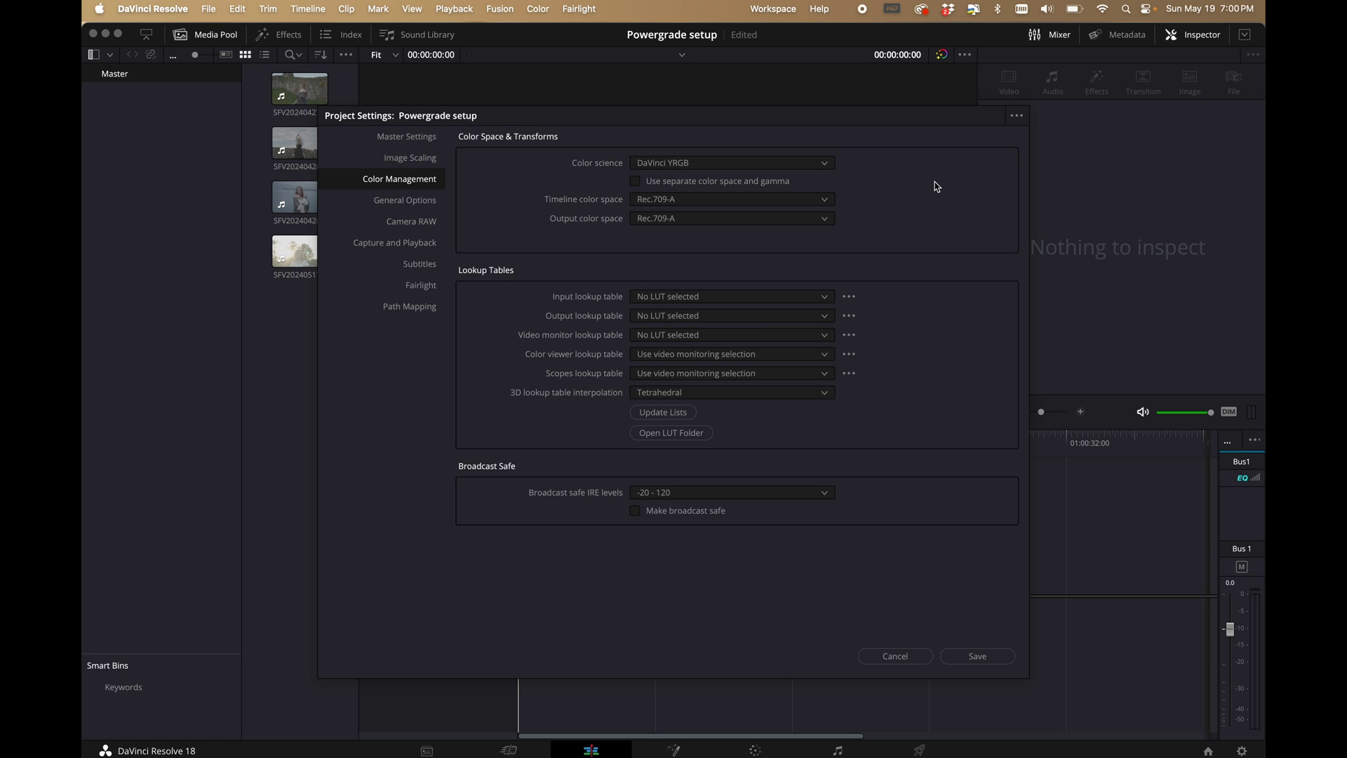
{"action": "left_click", "coordinate": [761, 397]}
{"action": "left_click", "coordinate": [734, 426]}
{"action": "left_click", "coordinate": [975, 655]}
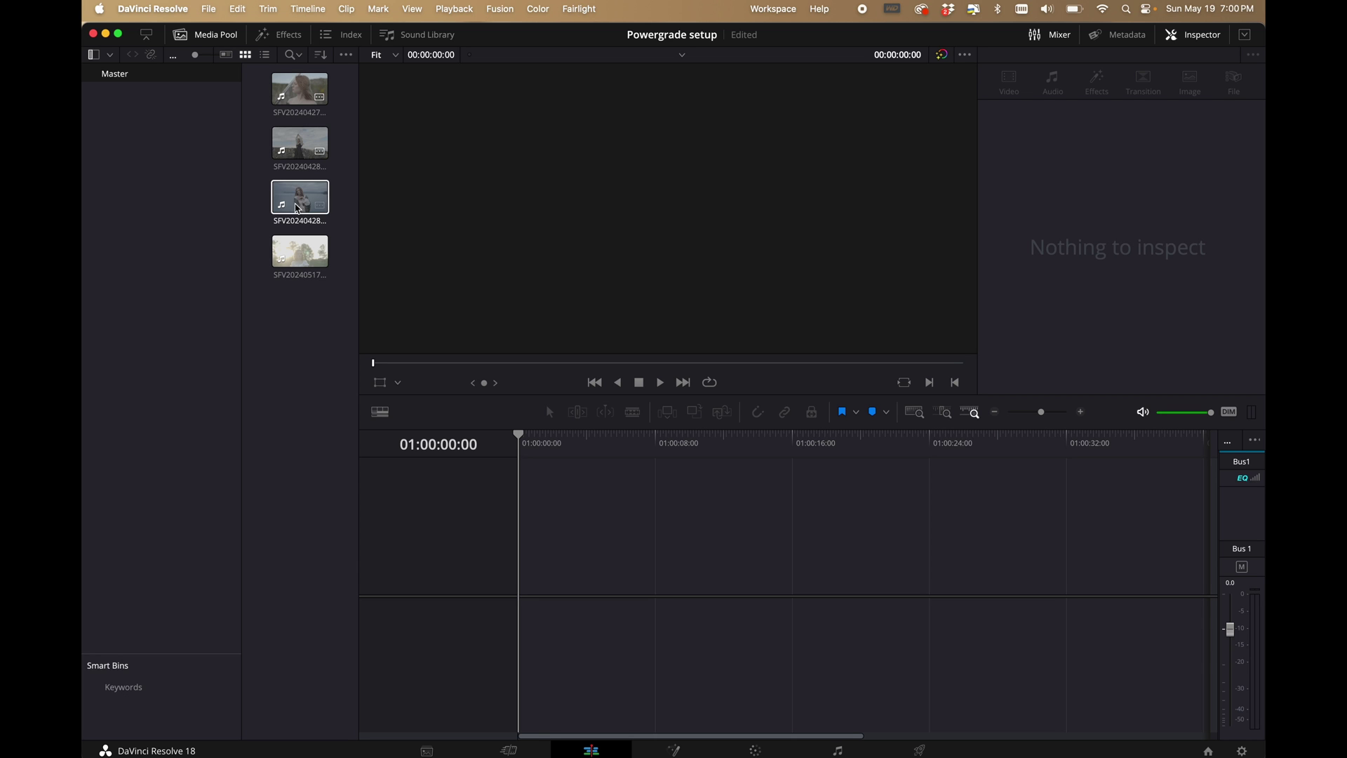
- Create a timeline from the clip SFV20240428_4420.MP4 and check the clip's attributes without changing them
{"action": "left_click", "coordinate": [316, 210]}
{"action": "left_click_drag", "start_coordinate": [317, 214], "coordinate": [527, 611]}
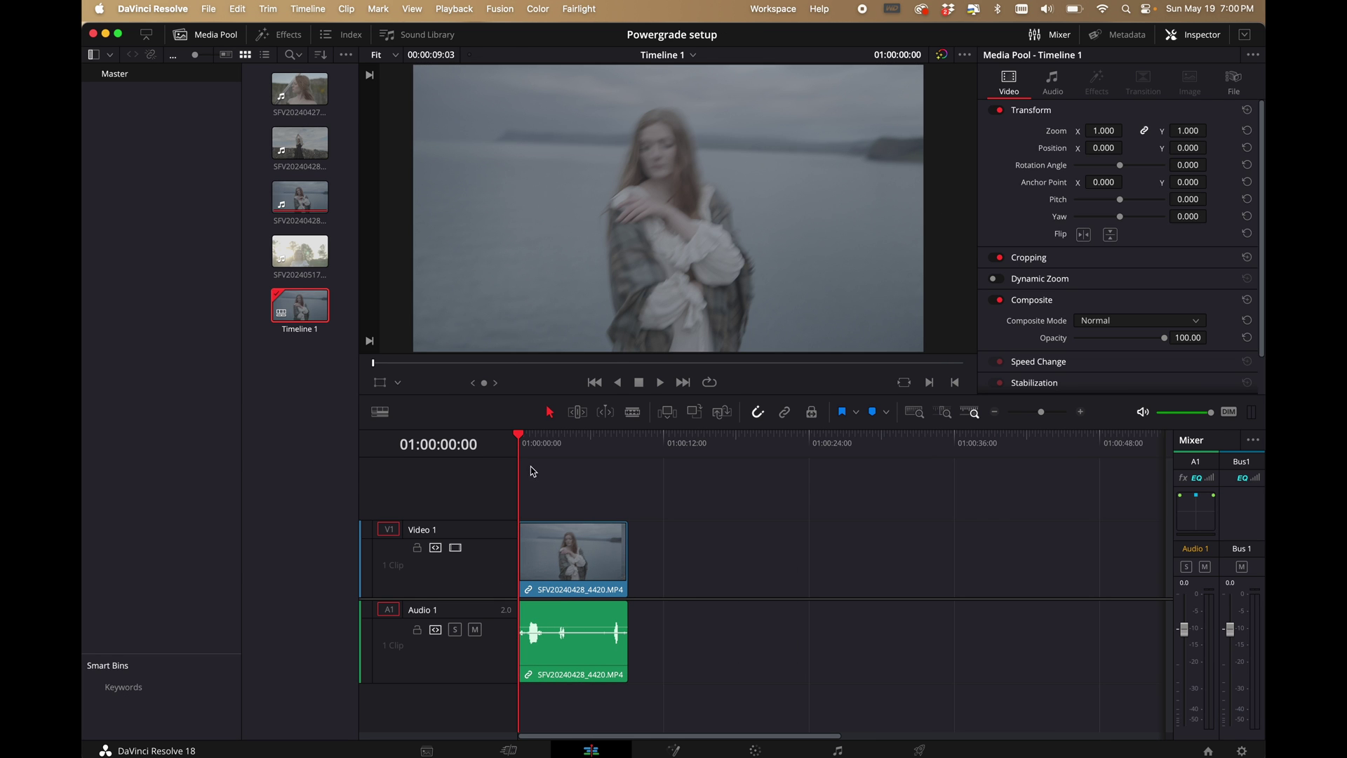
{"action": "left_click", "coordinate": [301, 199]}
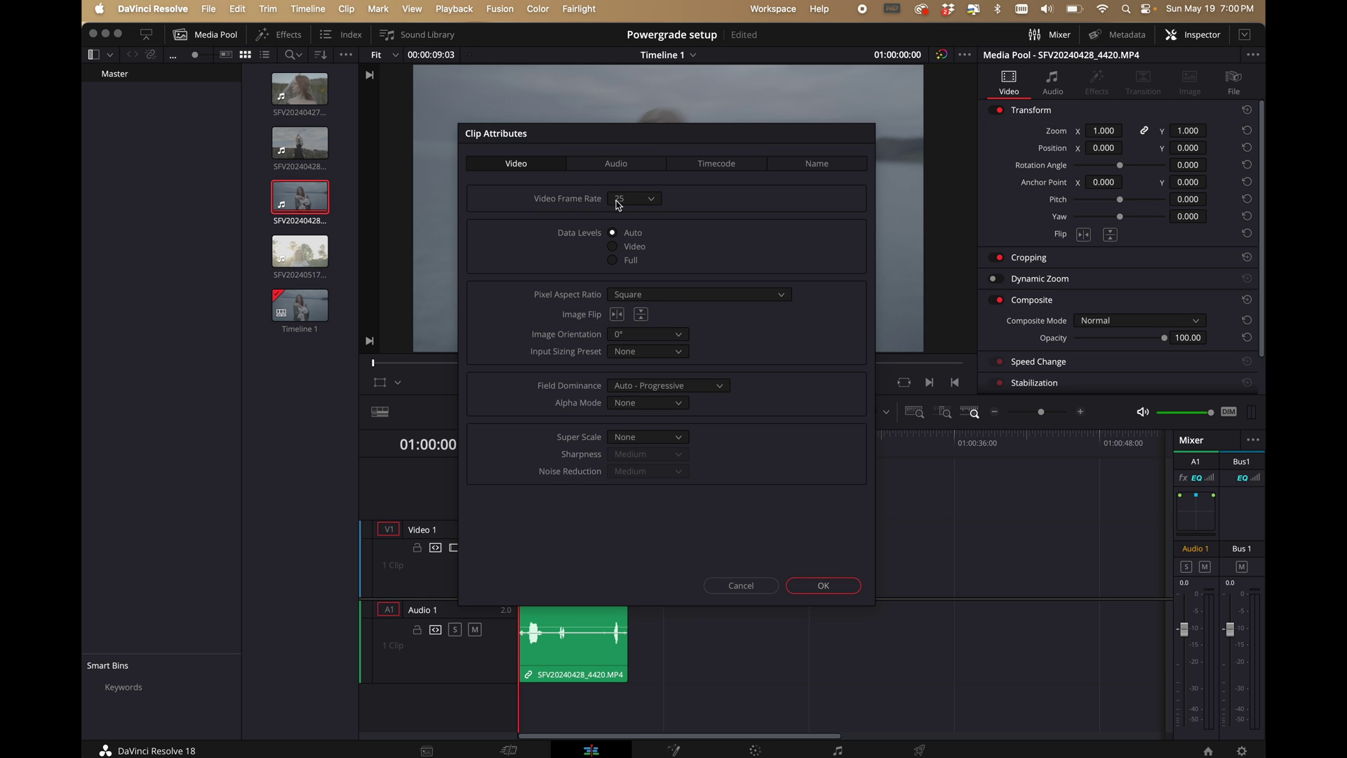
{"action": "left_click", "coordinate": [742, 585]}
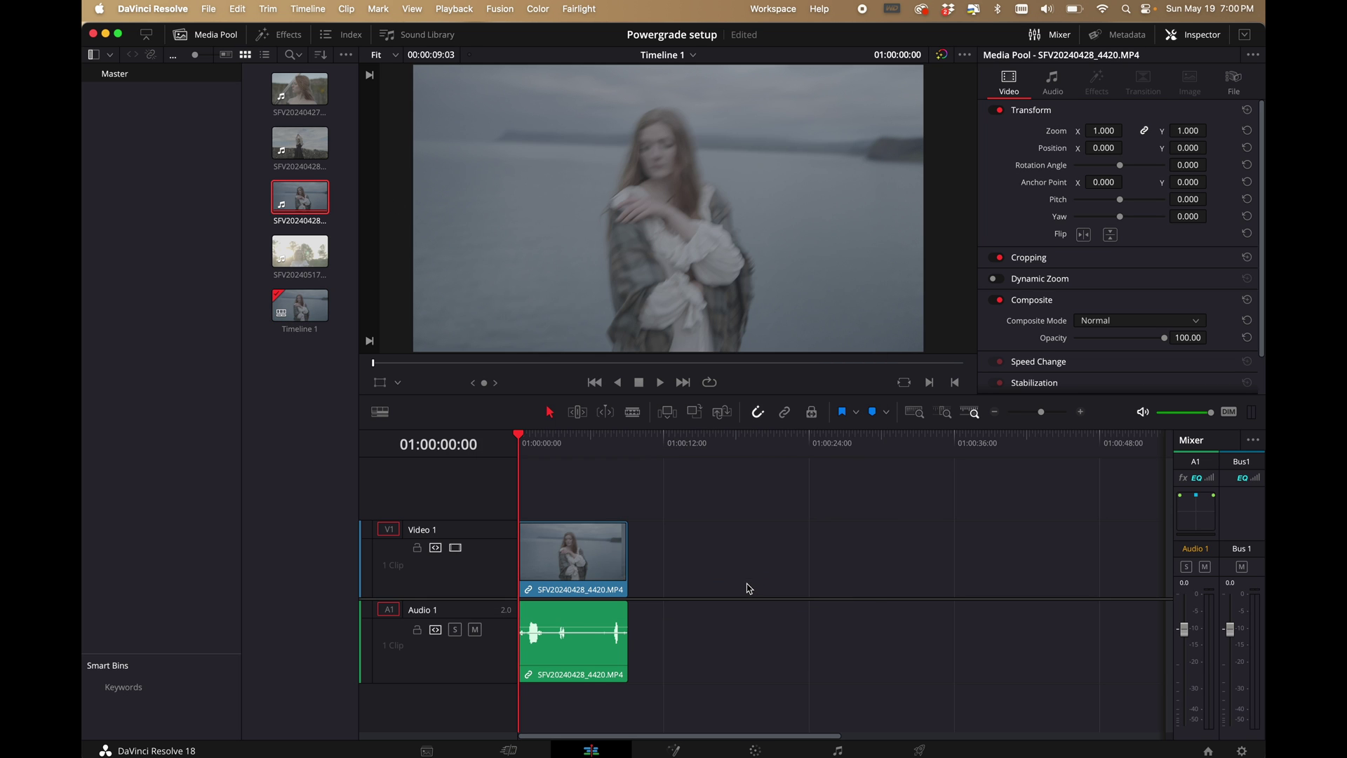
- Mark a section of the source clip SFV20240428_4420.MP4 with the In point at 01:44:44:11 and the Out point at 01:44:45:08
{"action": "double_click", "coordinate": [311, 200]}
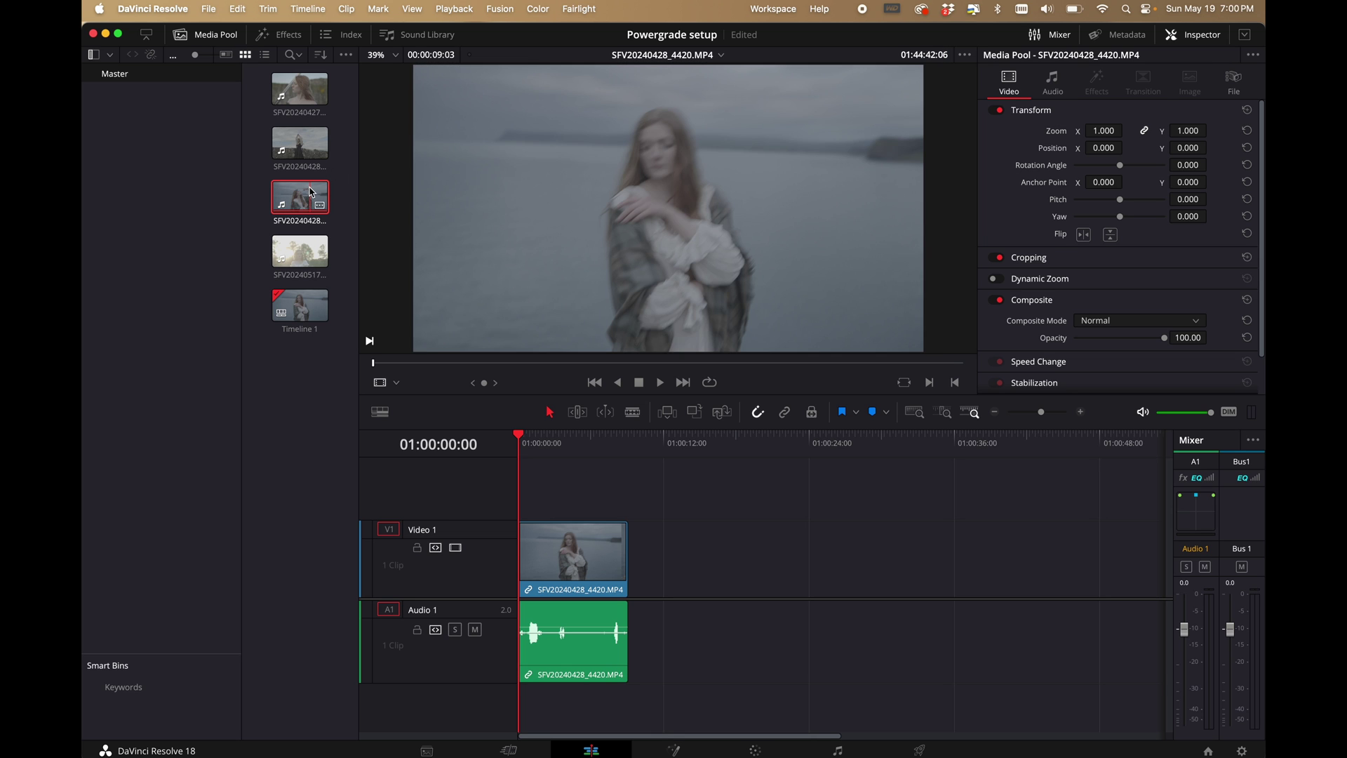
{"action": "left_click_drag", "start_coordinate": [431, 364], "coordinate": [515, 364]}
{"action": "right_click", "coordinate": [515, 368]}
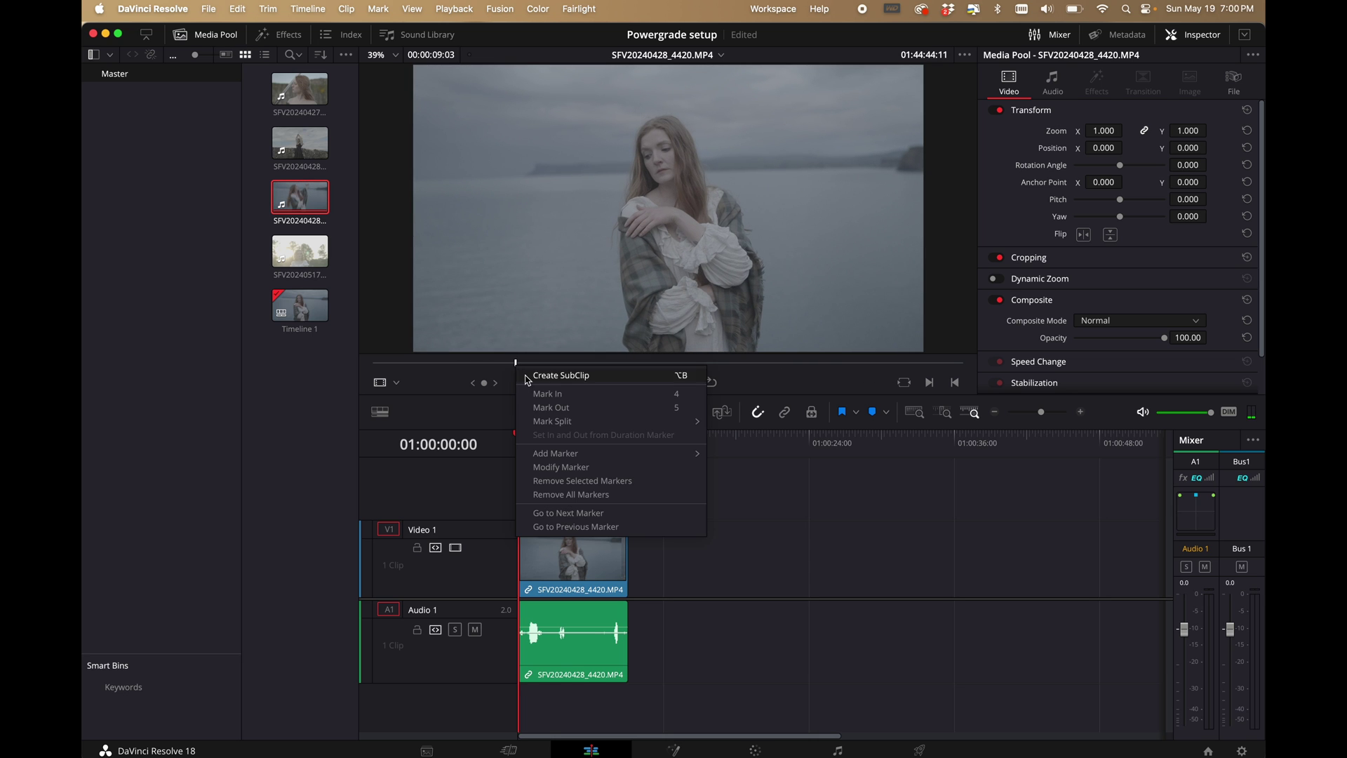
{"action": "left_click", "coordinate": [547, 393]}
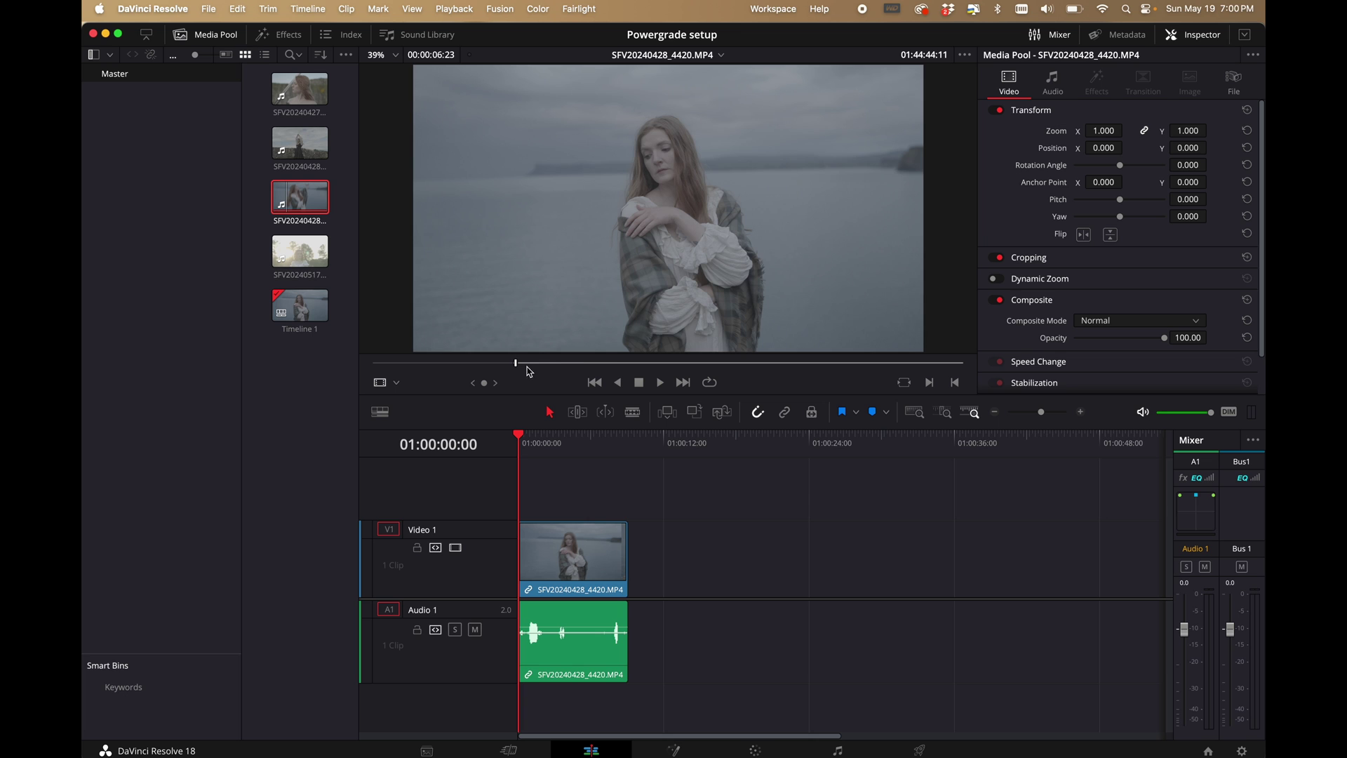
{"action": "mouse_move", "coordinate": [521, 364]}
{"action": "left_mouse_down"}
{"action": "mouse_move", "coordinate": [622, 364]}
{"action": "mouse_move", "coordinate": [574, 365]}
{"action": "left_mouse_up"}
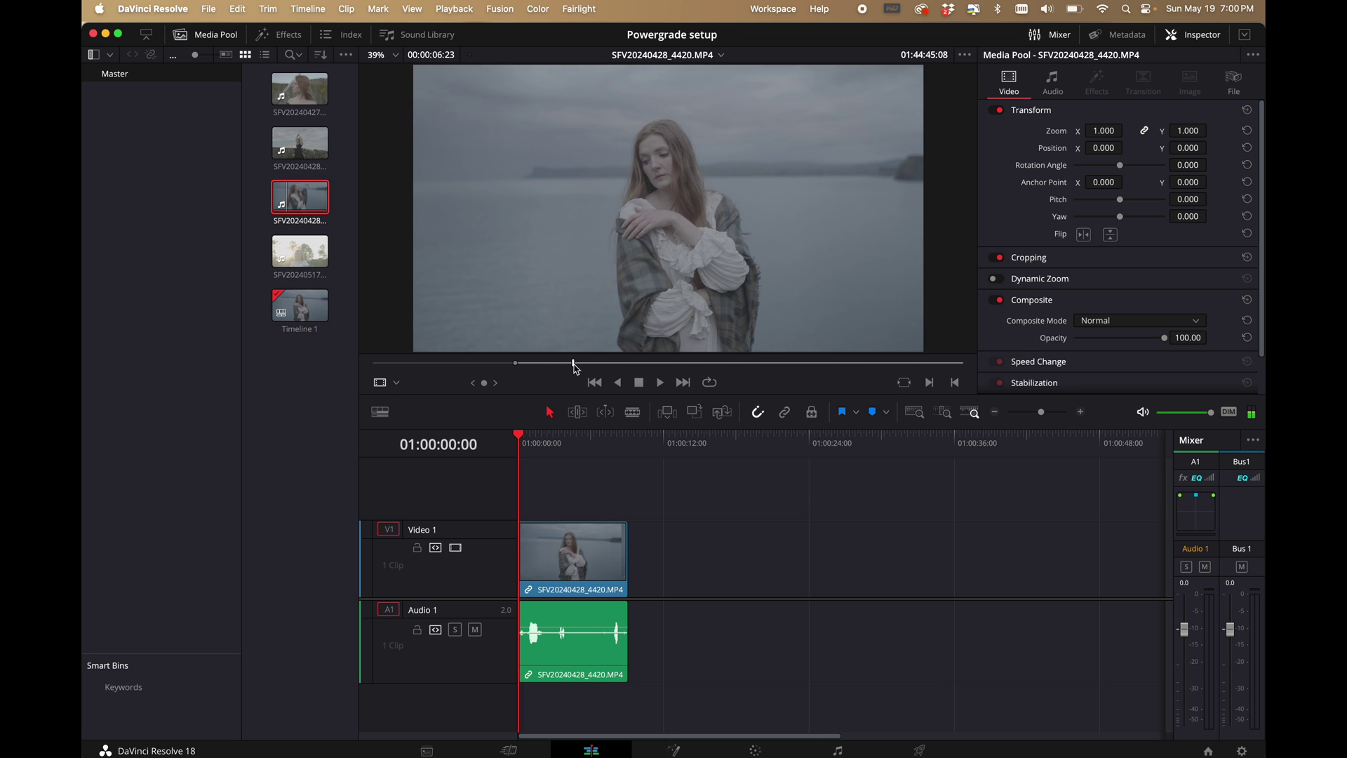
{"action": "right_click", "coordinate": [574, 366]}
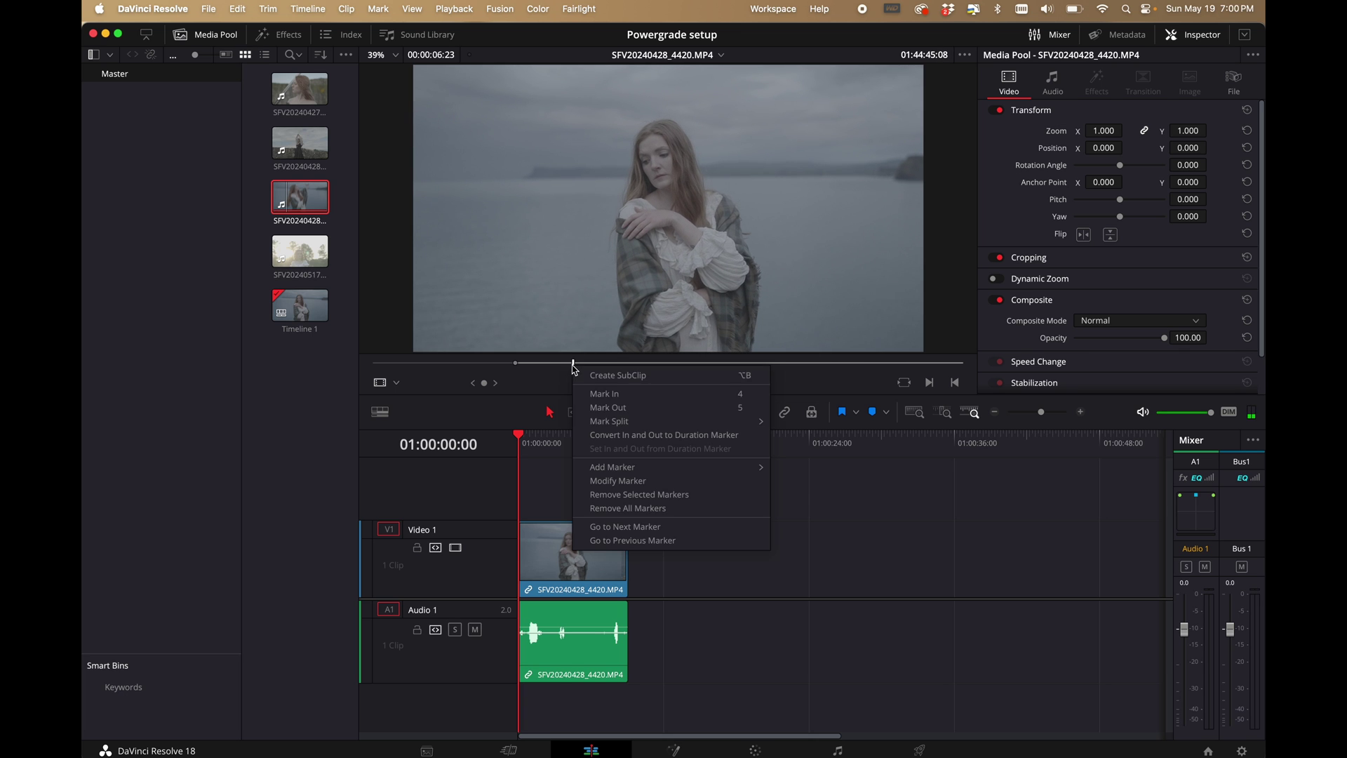
{"action": "left_click", "coordinate": [599, 407]}
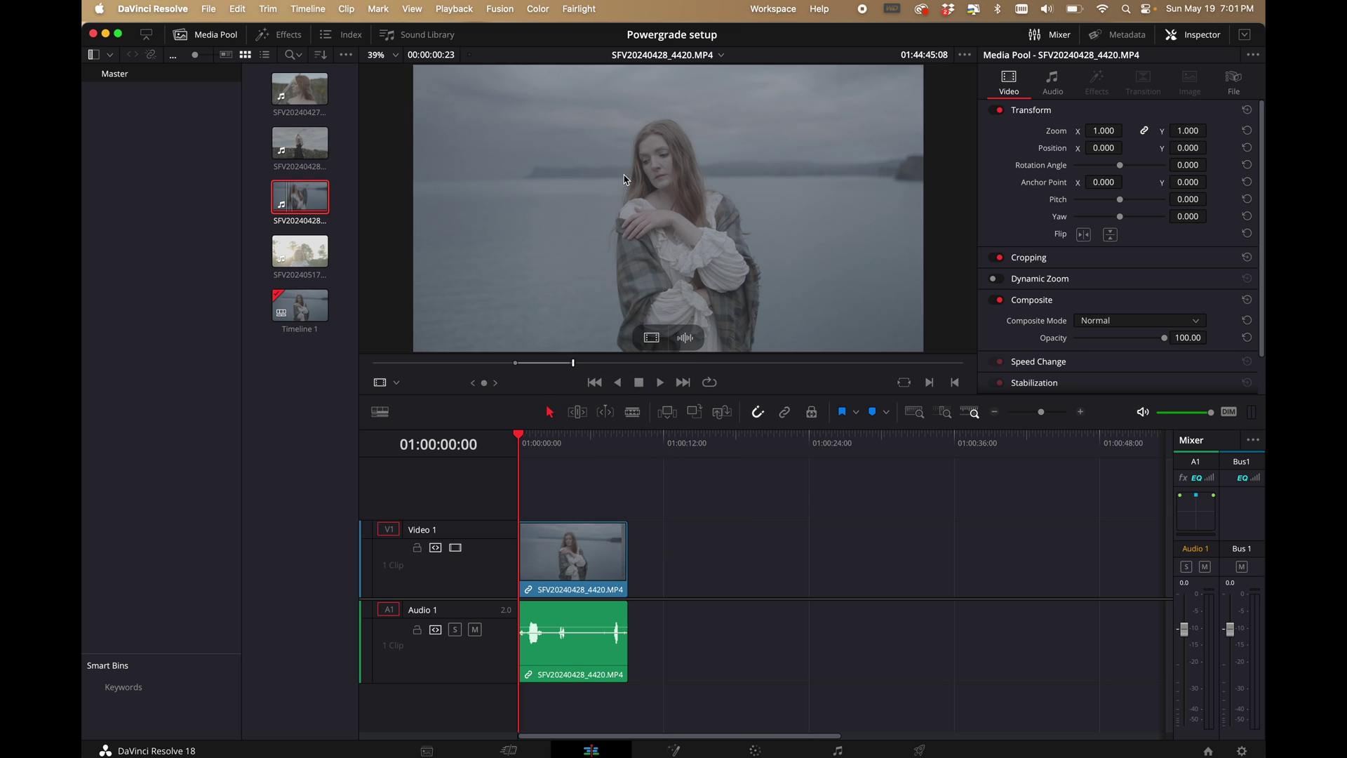
- Place the marked section on Video 1 at about 01:00:15:12, after the full clip, and preview the full clip
{"action": "left_click_drag", "start_coordinate": [628, 181], "coordinate": [695, 552]}
{"action": "left_click", "coordinate": [703, 444]}
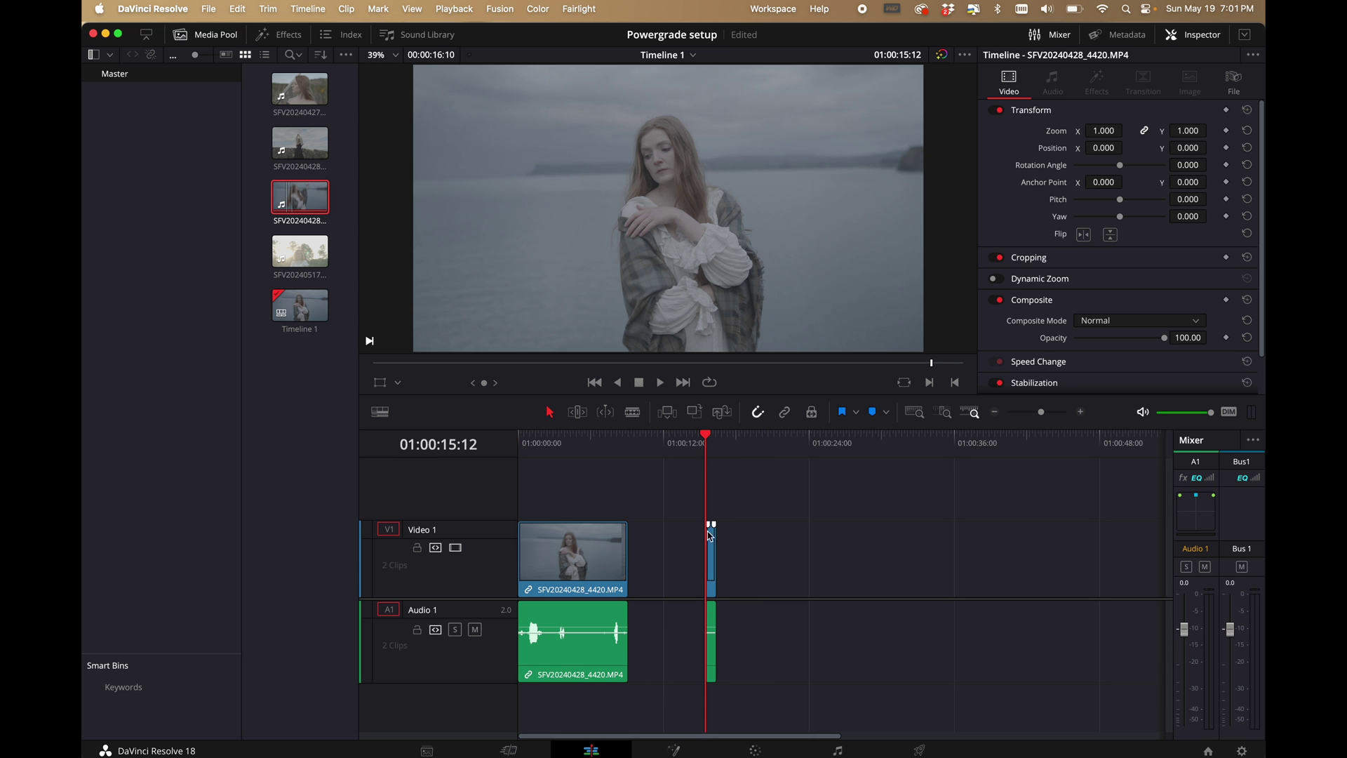
{"action": "left_click_drag", "start_coordinate": [531, 436], "coordinate": [582, 436]}
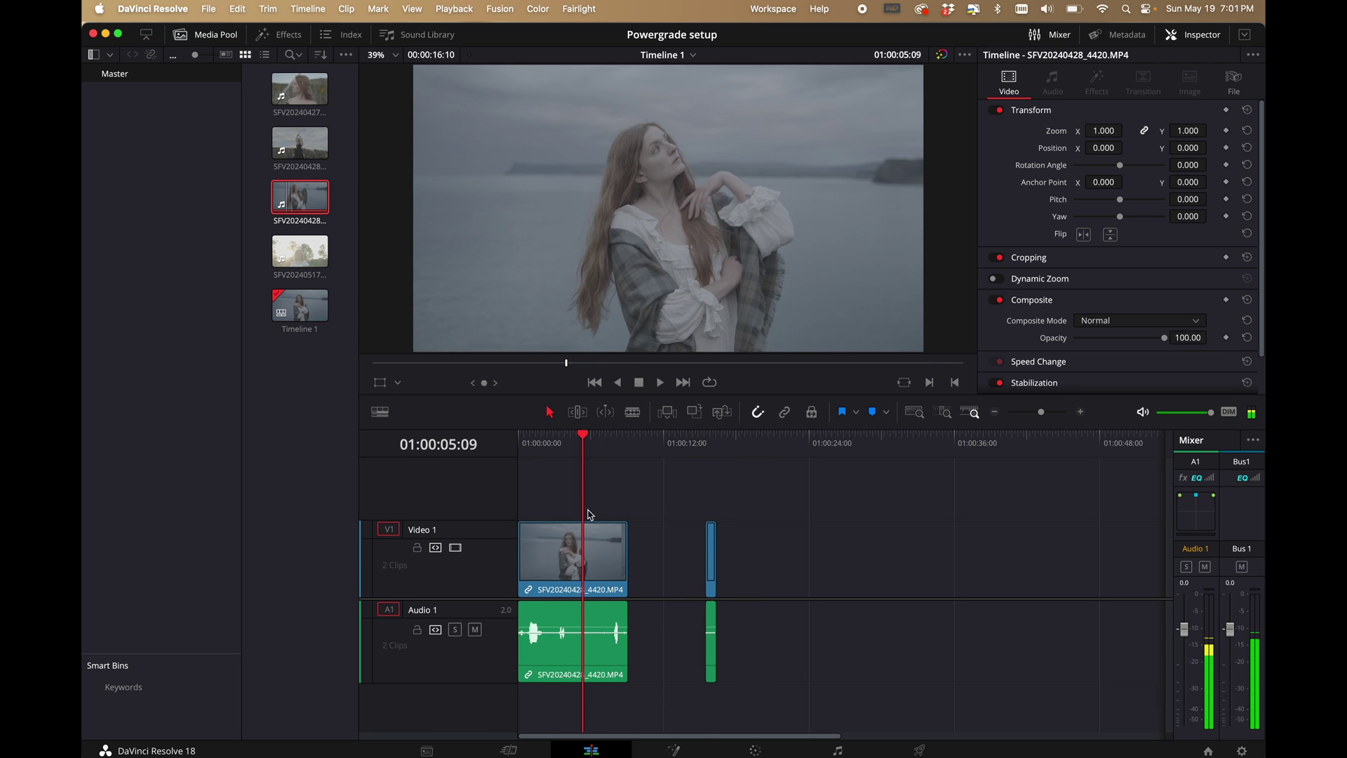
- Select the short trimmed clip on the timeline and open it for colour grading with the stills gallery displayed
{"action": "left_click", "coordinate": [703, 442]}
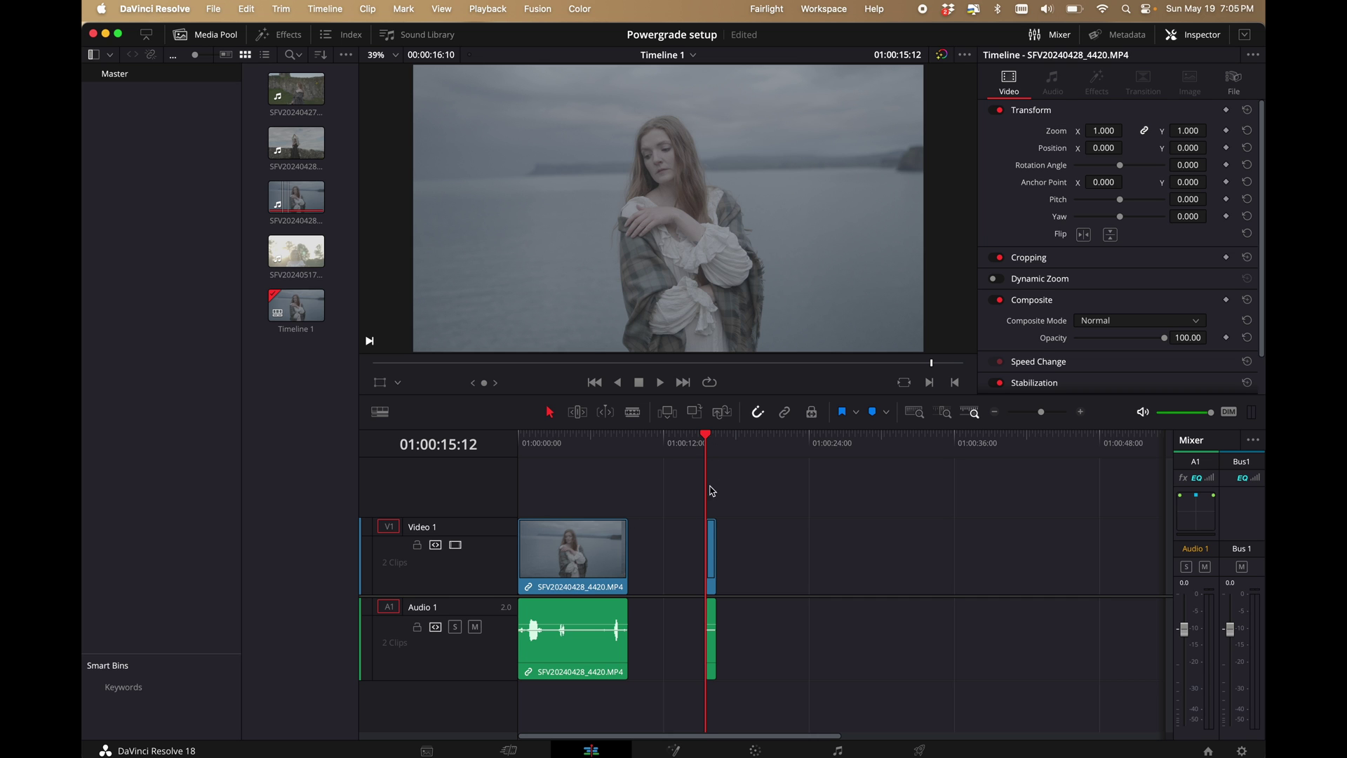
{"action": "left_click", "coordinate": [712, 556]}
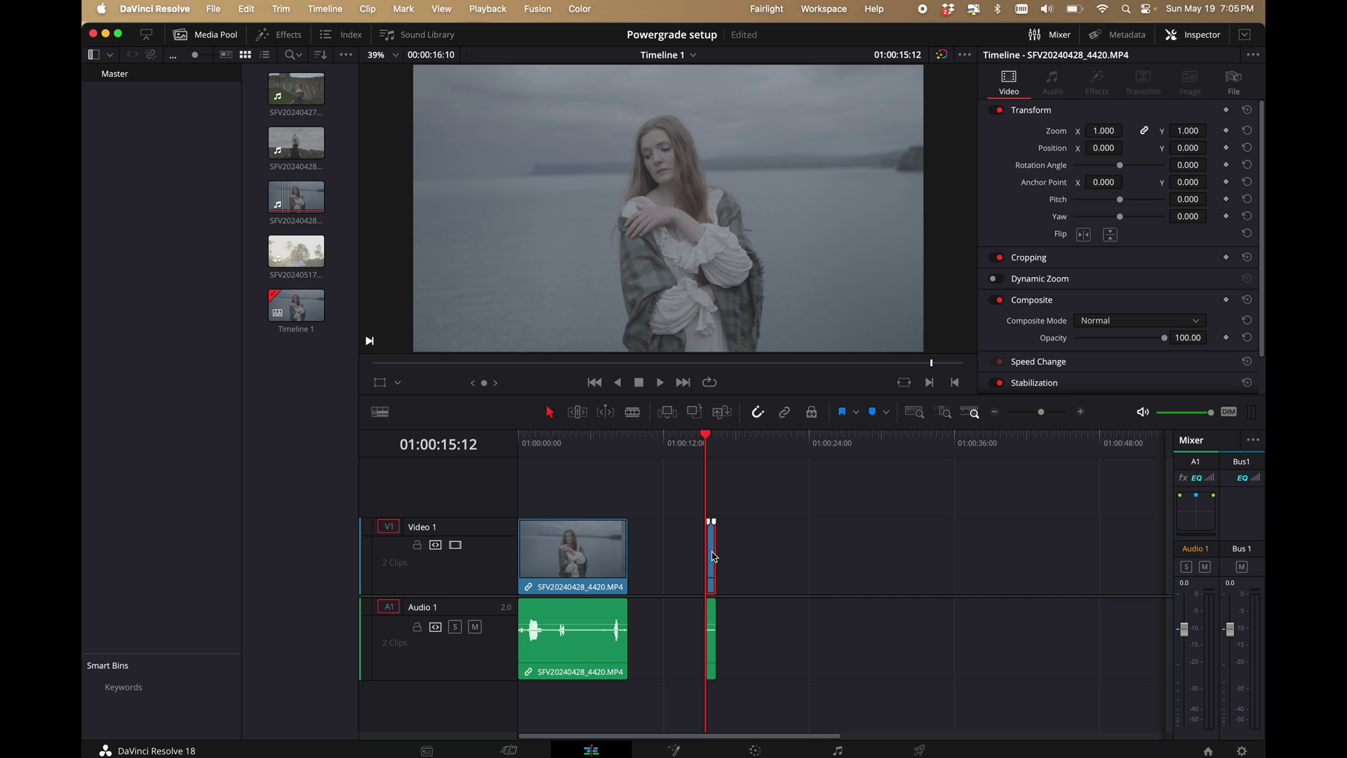
{"action": "left_click", "coordinate": [756, 750]}
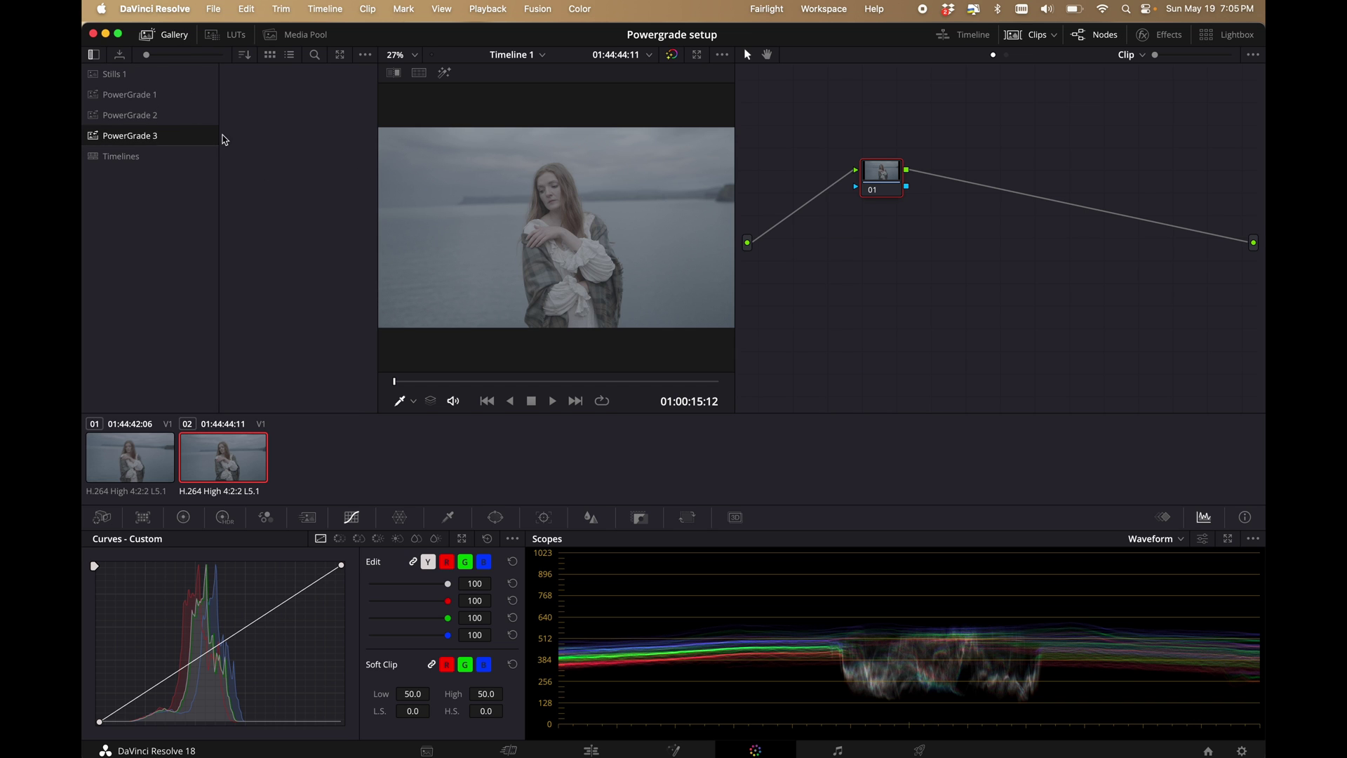
{"action": "left_click", "coordinate": [215, 37]}
{"action": "left_click", "coordinate": [238, 35]}
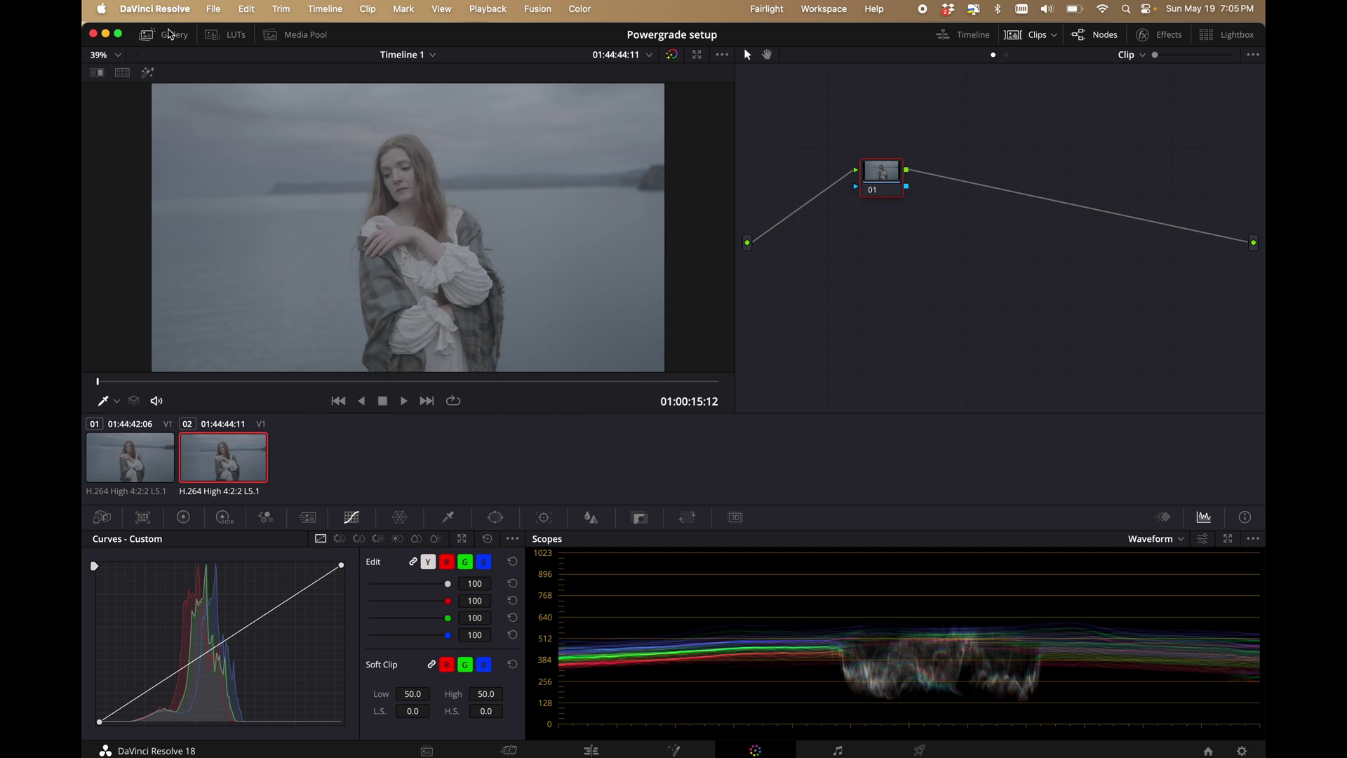
{"action": "left_click", "coordinate": [170, 35]}
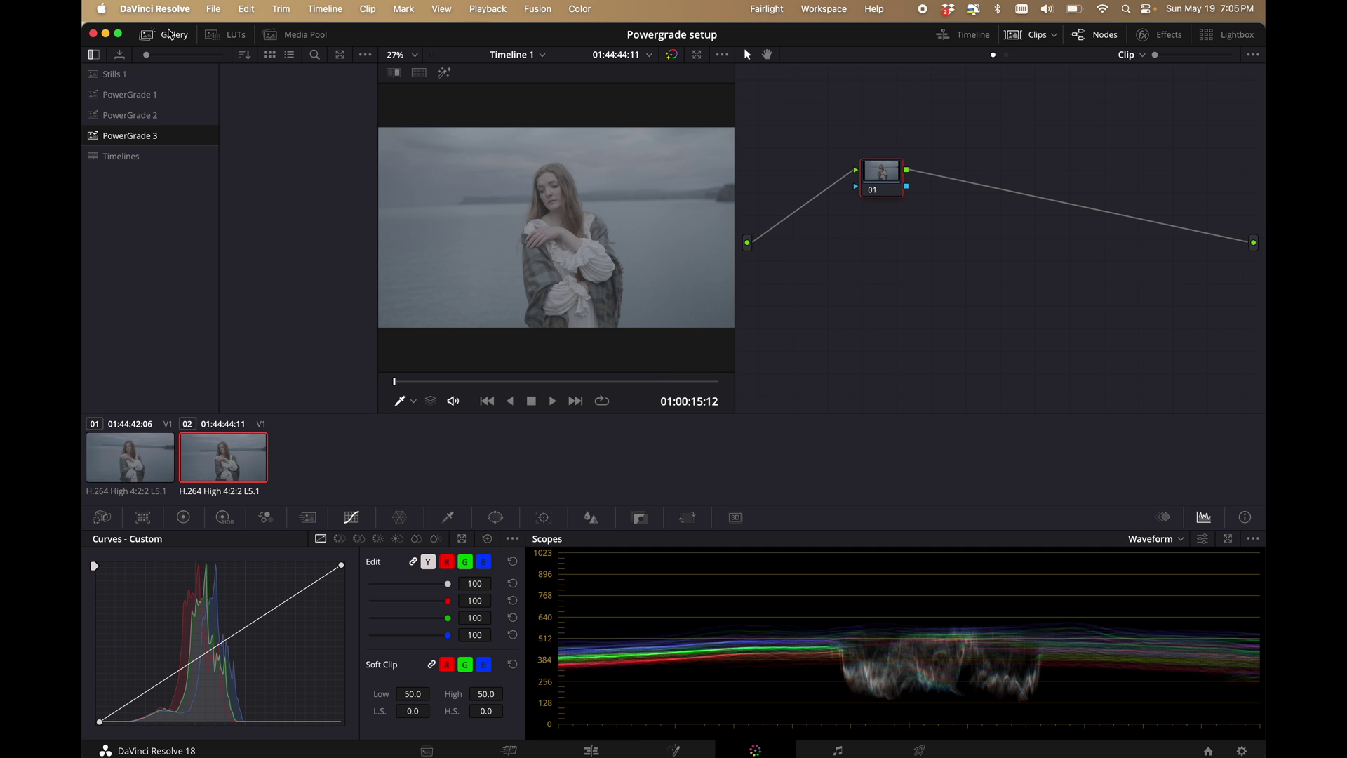
- Import Phantom ARRI Powergrade_1.2.1.dpx from the New folder inside Davinic Powergrades into the PowerGrade 3 album
{"action": "right_click", "coordinate": [301, 164]}
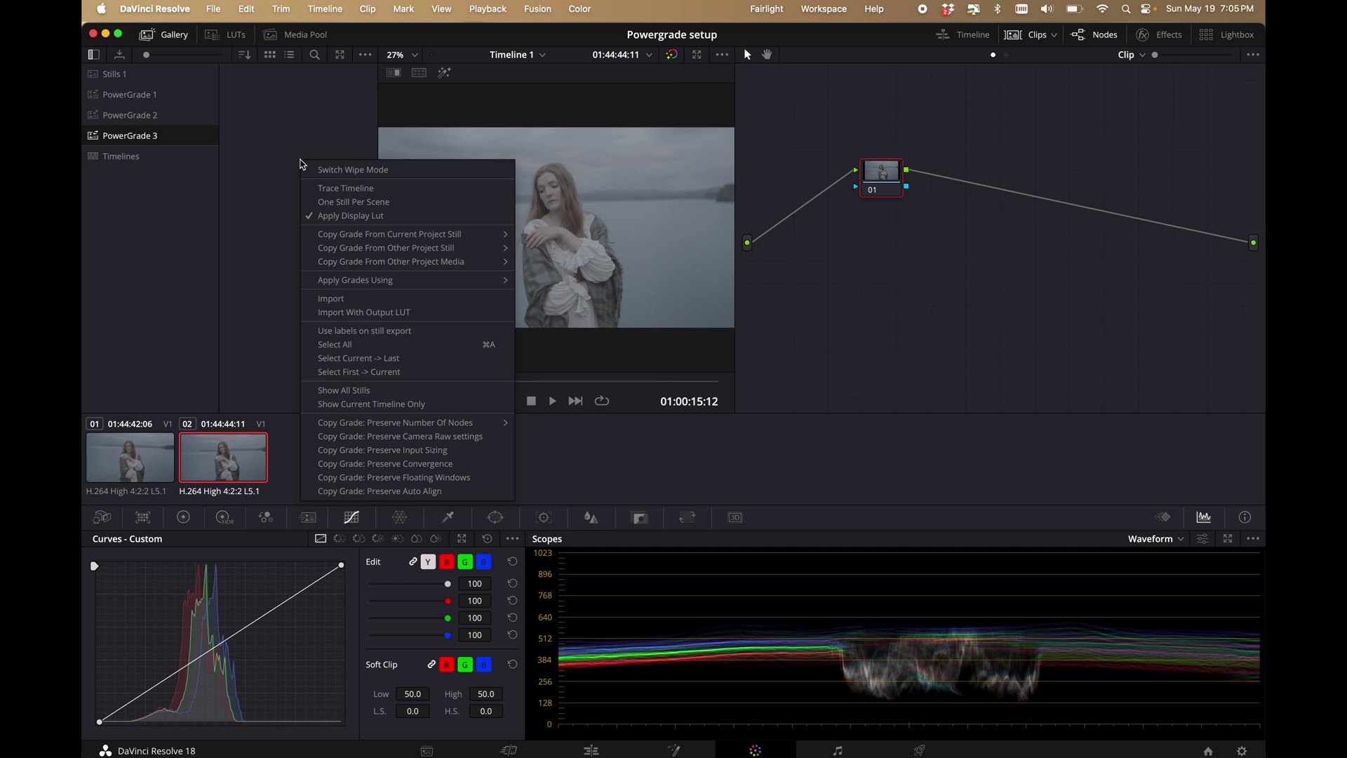
{"action": "left_click", "coordinate": [338, 315]}
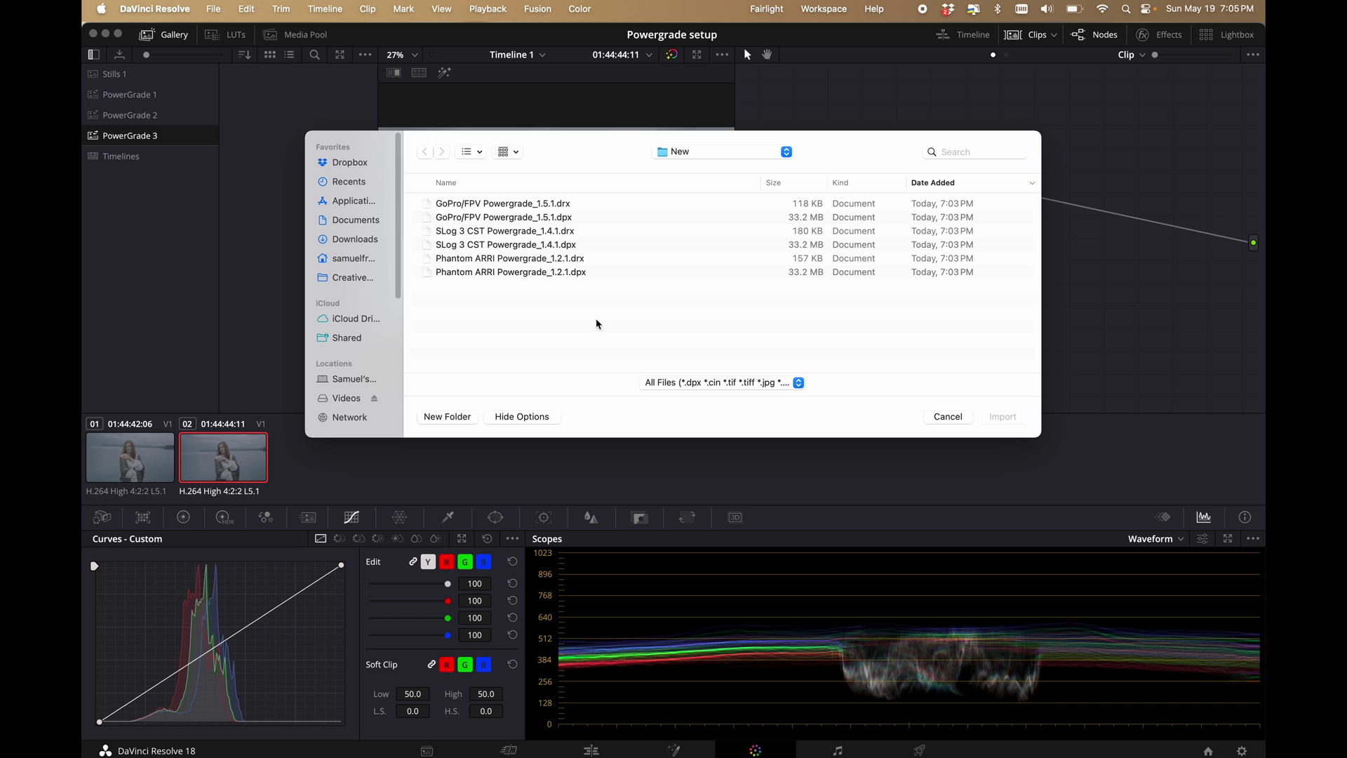
{"action": "left_click", "coordinate": [699, 160]}
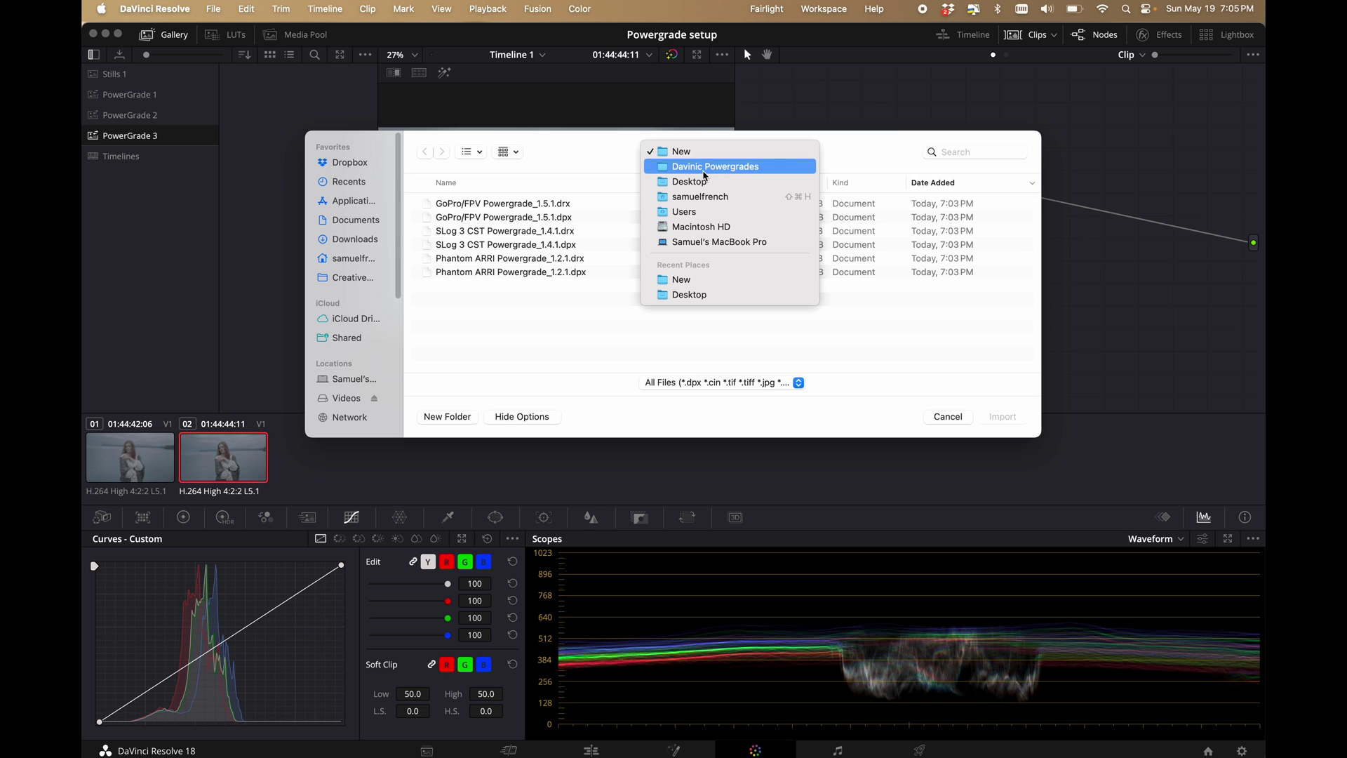
{"action": "left_click", "coordinate": [705, 166]}
{"action": "double_click", "coordinate": [547, 204]}
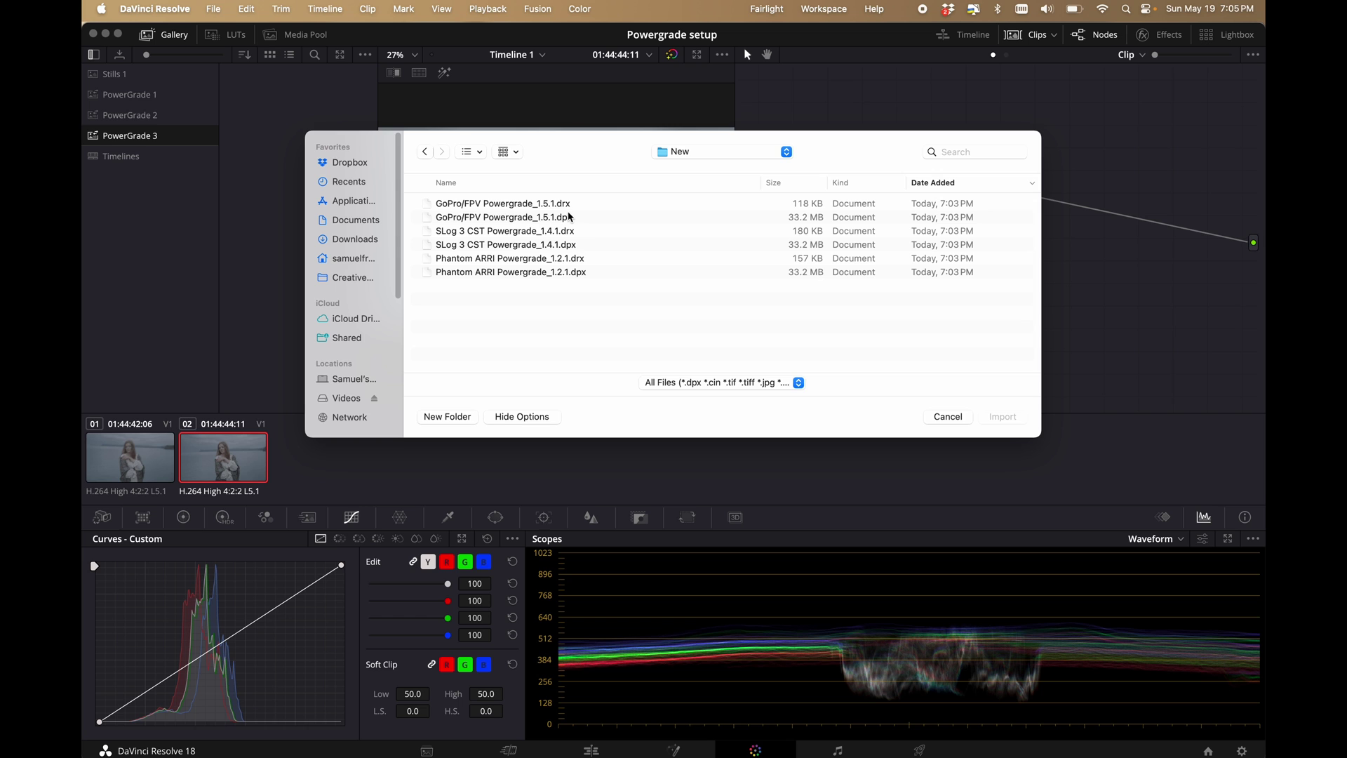
{"action": "left_click", "coordinate": [575, 219]}
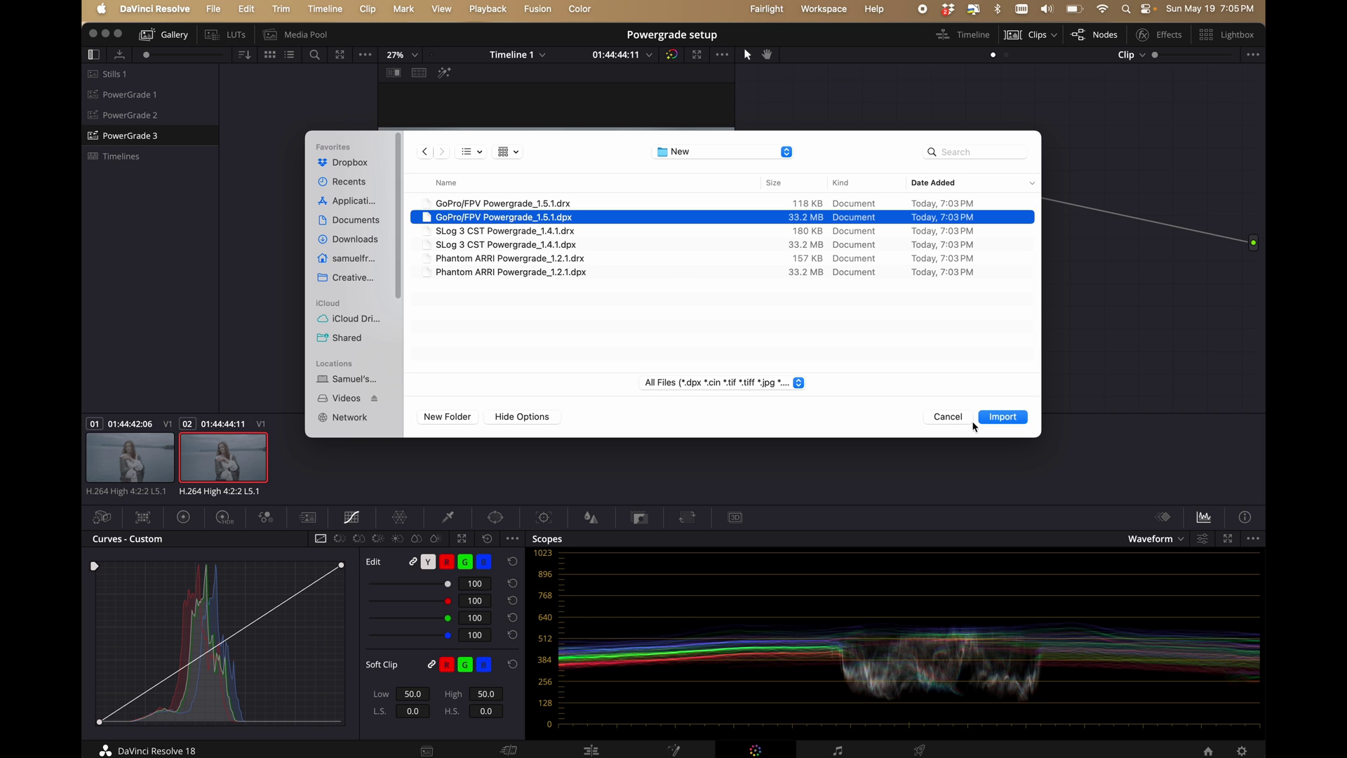
{"action": "left_click", "coordinate": [996, 417]}
{"action": "left_click", "coordinate": [521, 317]}
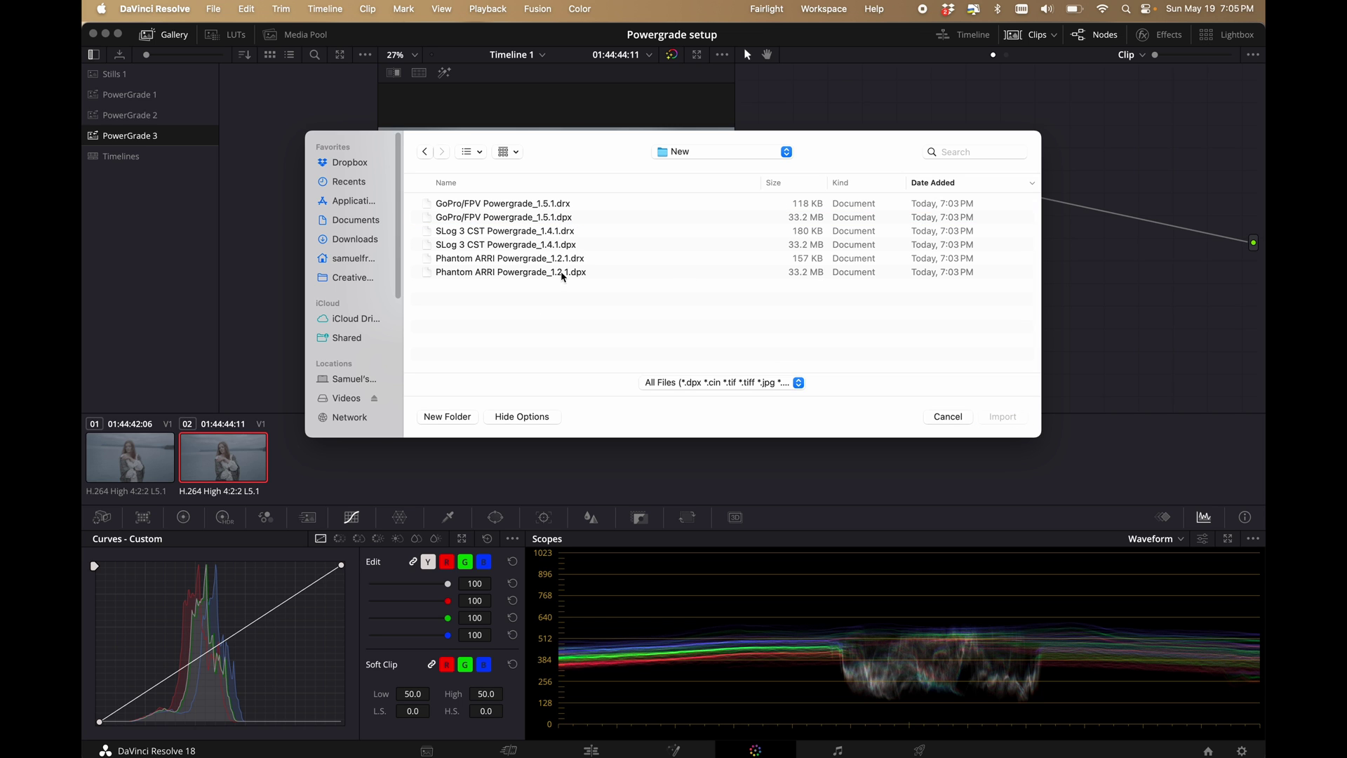
{"action": "left_click", "coordinate": [567, 273]}
{"action": "left_click", "coordinate": [1024, 417]}
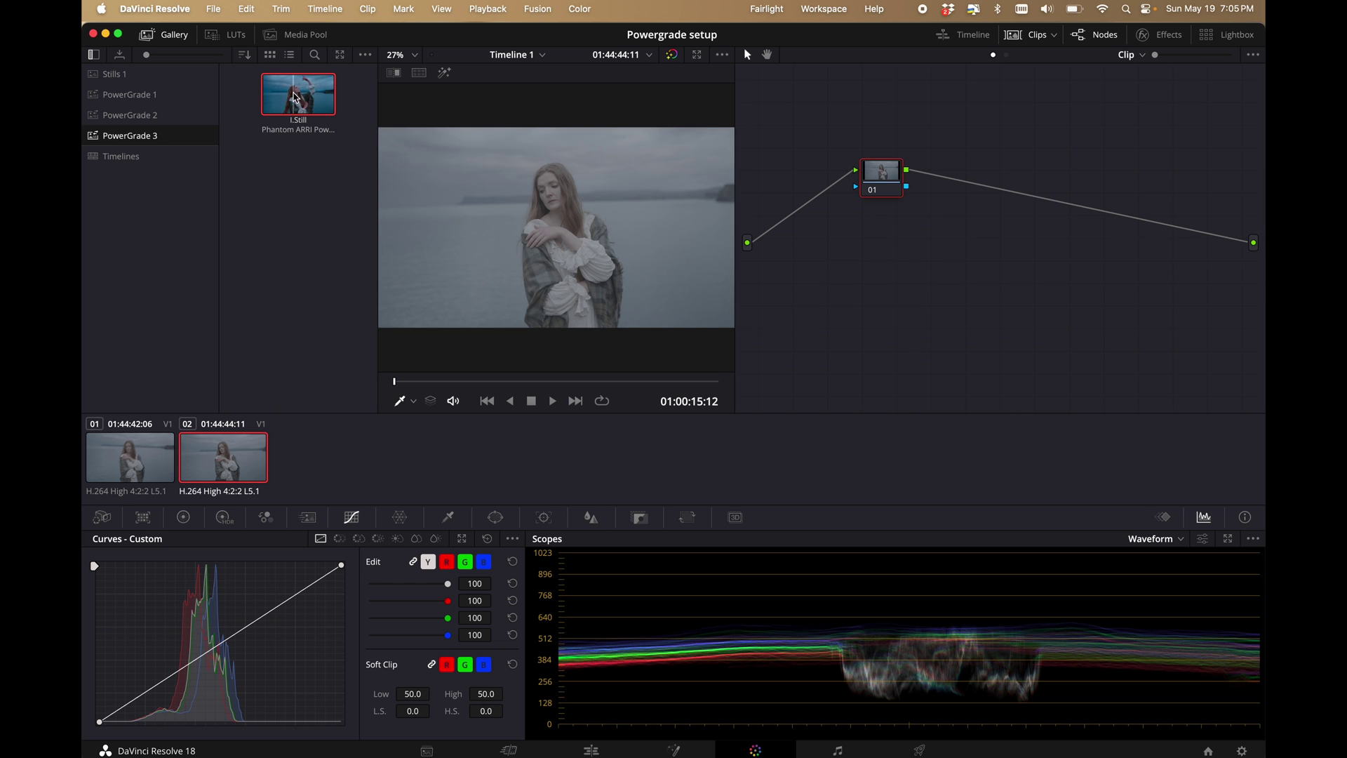
- Apply the Phantom ARRI PowerGrade to the short lakeside clip and clean up its node graph
{"action": "right_click", "coordinate": [304, 99]}
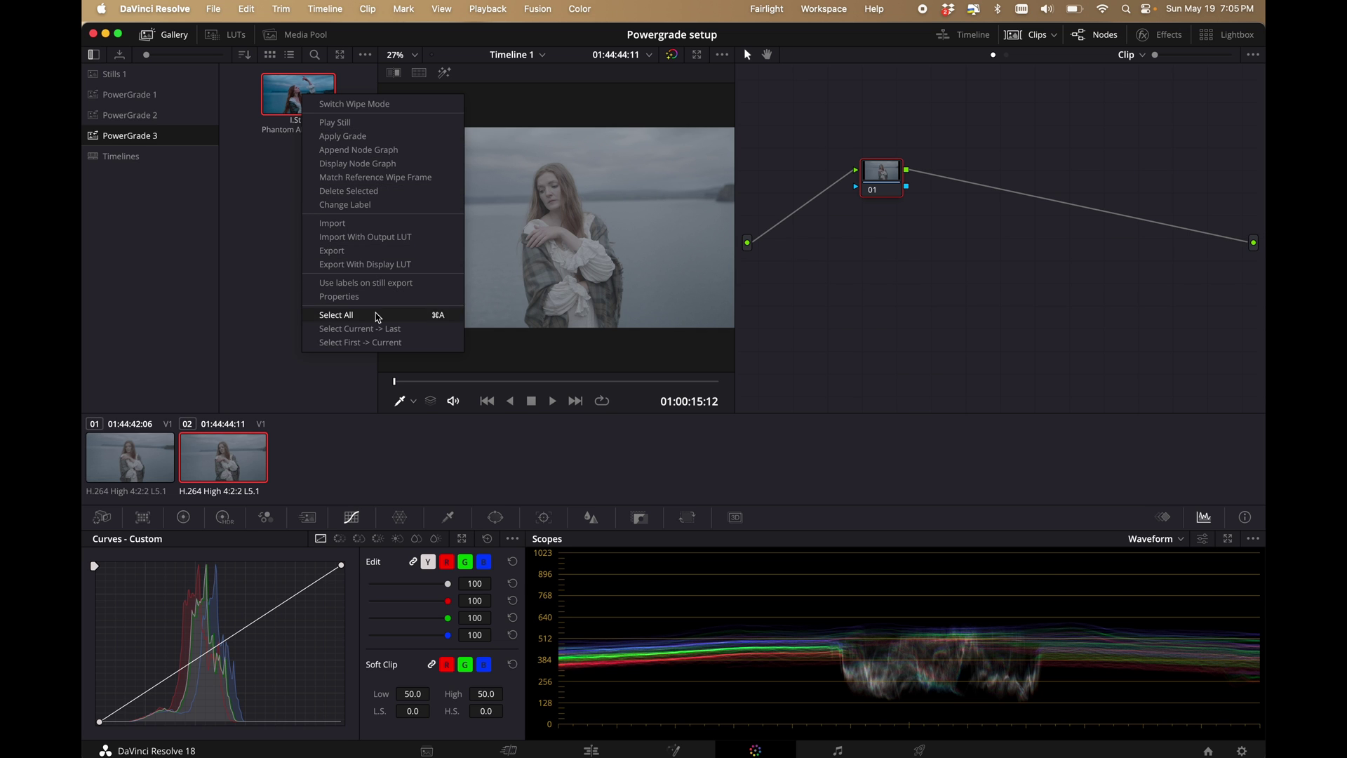
{"action": "left_click", "coordinate": [341, 136]}
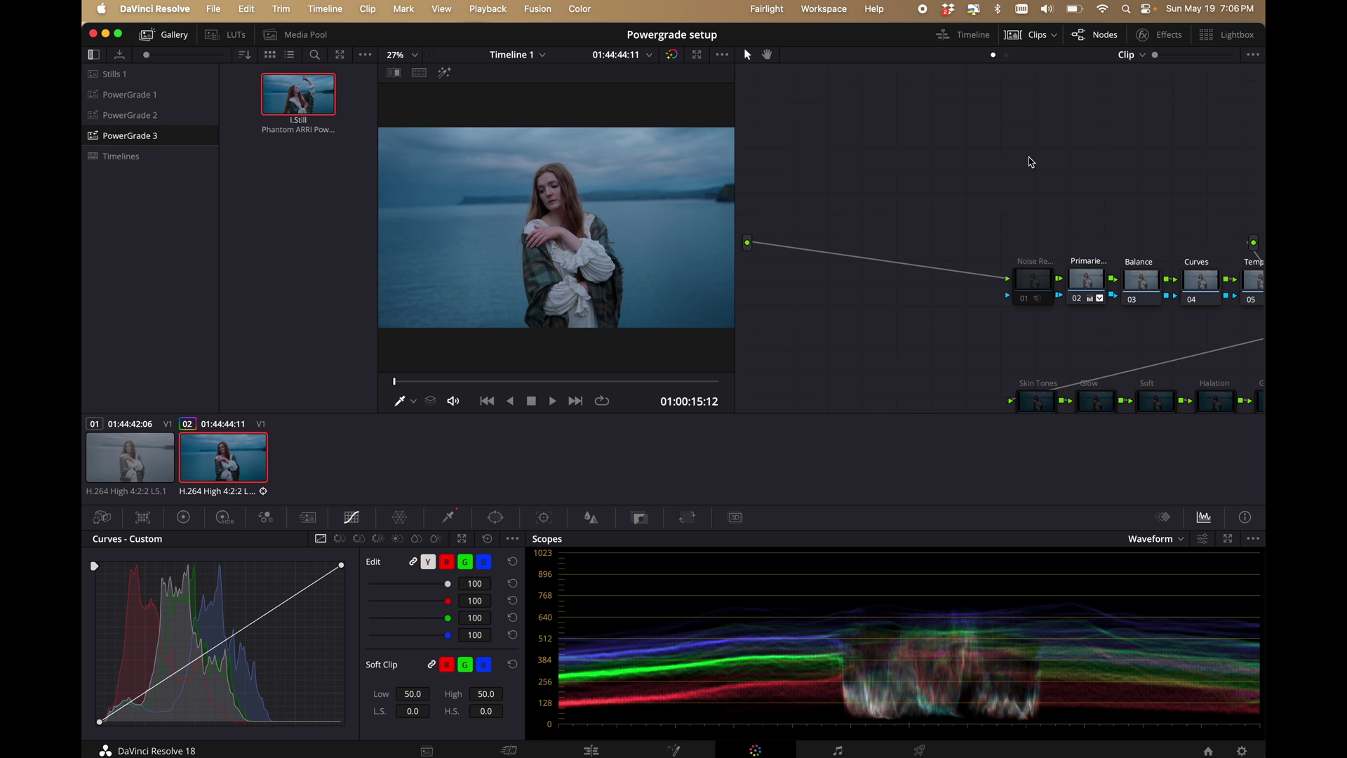
{"action": "right_click", "coordinate": [948, 206]}
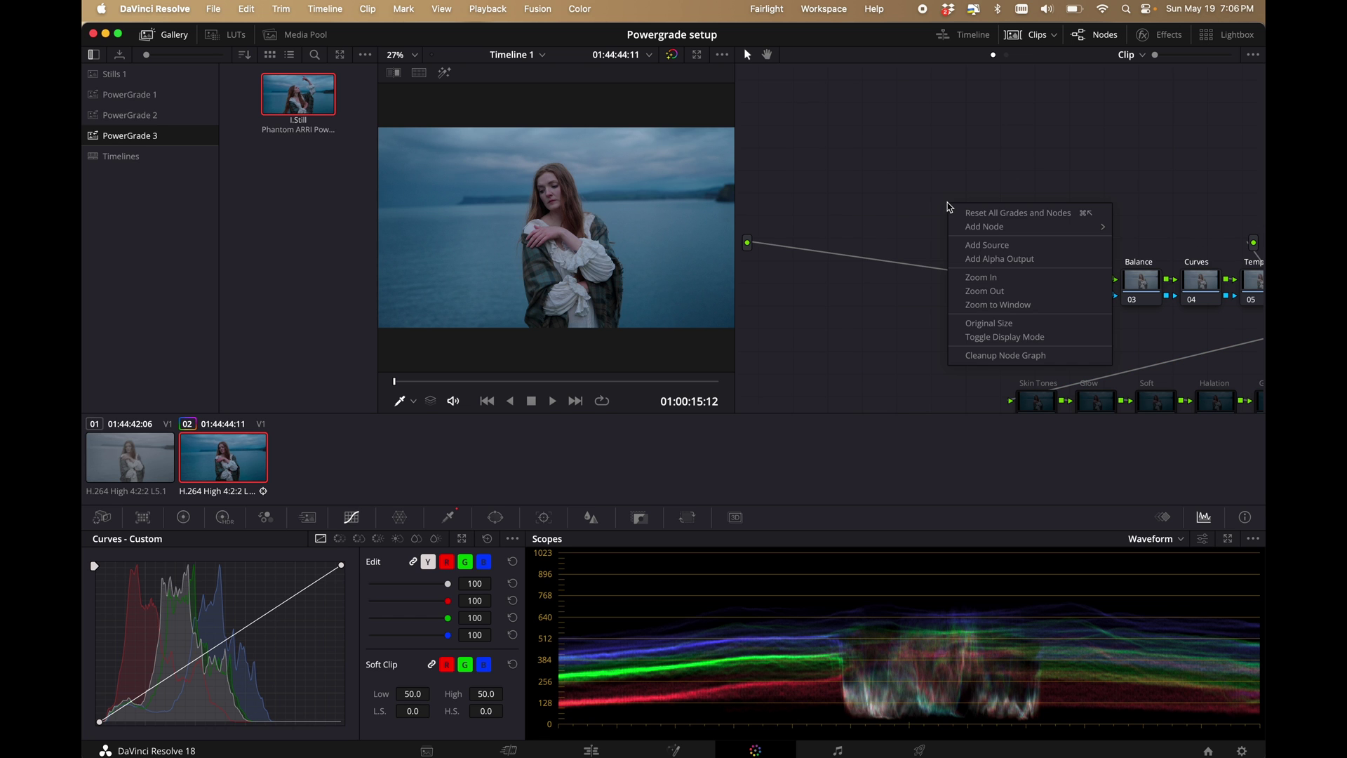
{"action": "left_click", "coordinate": [986, 356]}
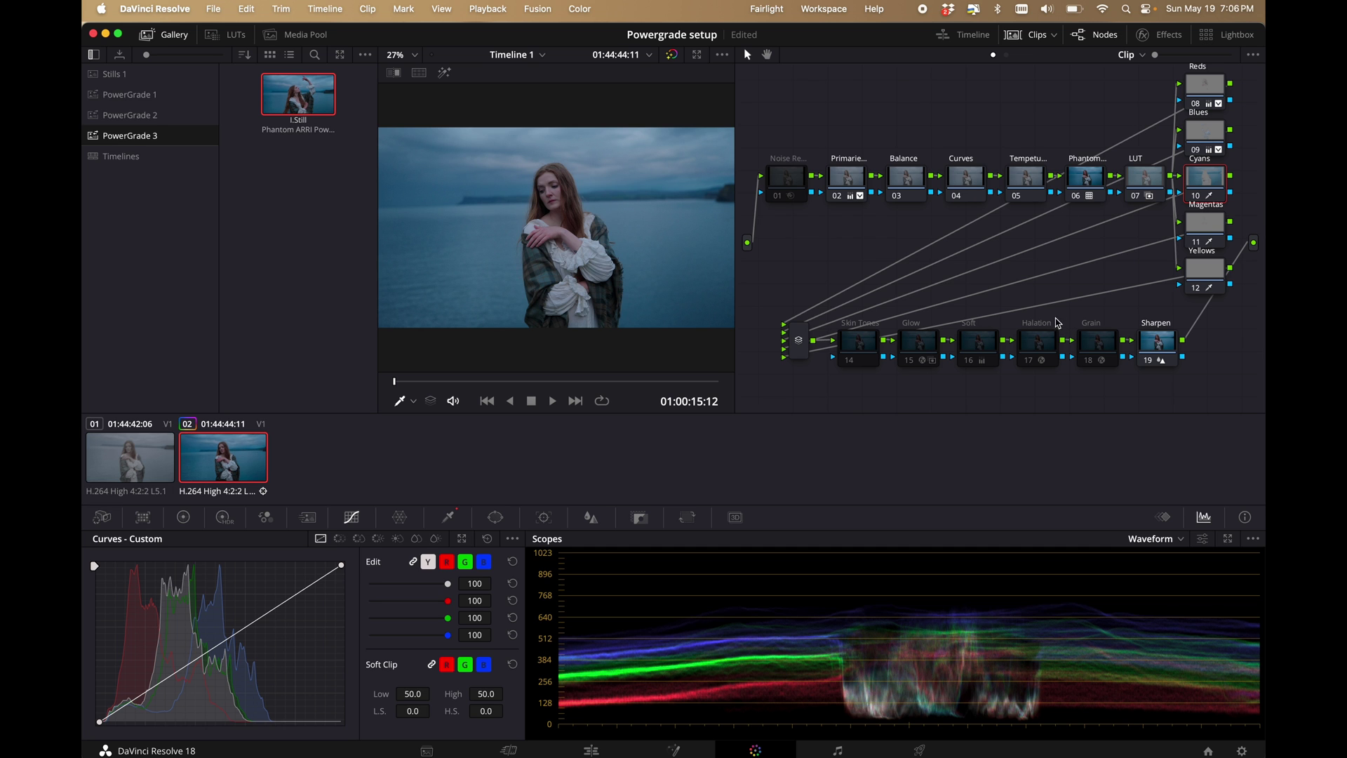
- Import SLog 3 CST Powergrade_1.4.1.dpx into the PowerGrade 3 album
{"action": "left_click", "coordinate": [319, 205]}
{"action": "right_click", "coordinate": [311, 193]}
{"action": "left_click", "coordinate": [400, 344]}
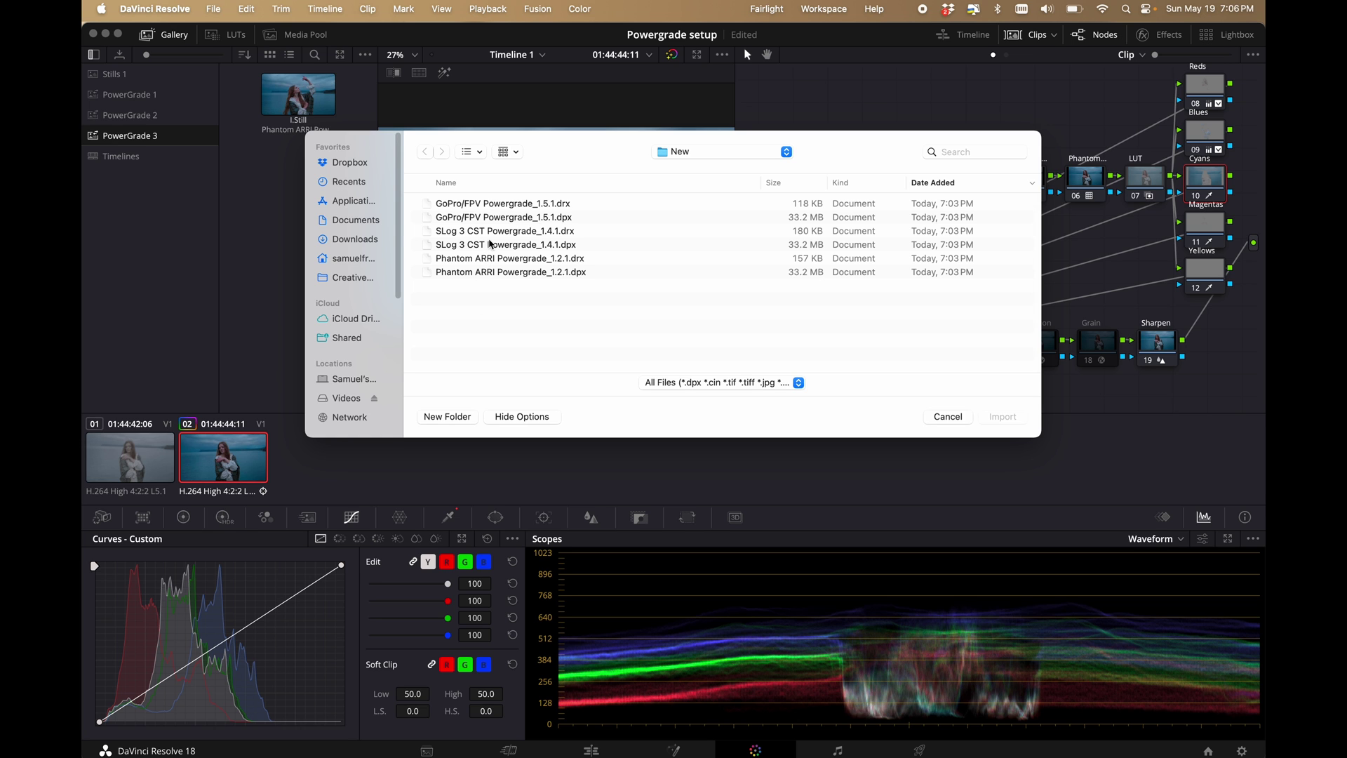
{"action": "left_click", "coordinate": [512, 242]}
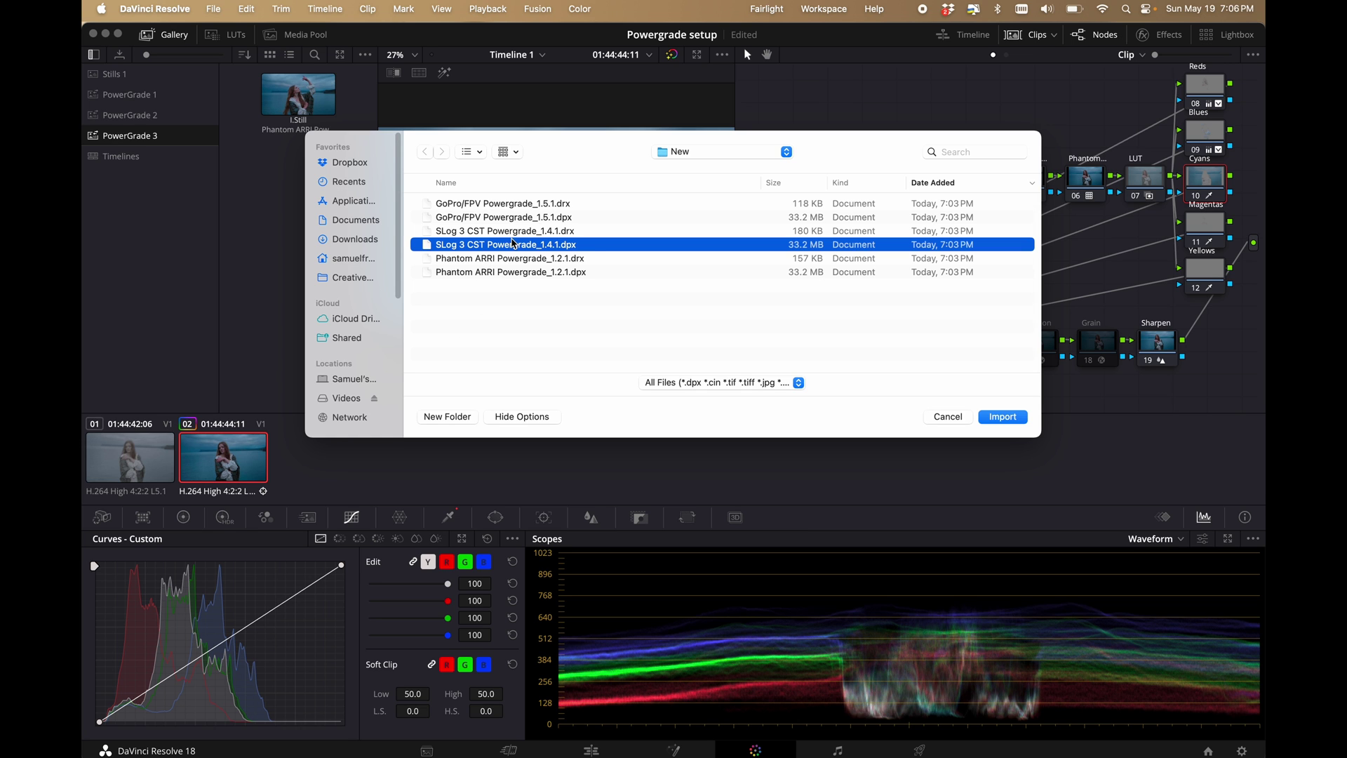
{"action": "left_click", "coordinate": [1002, 417]}
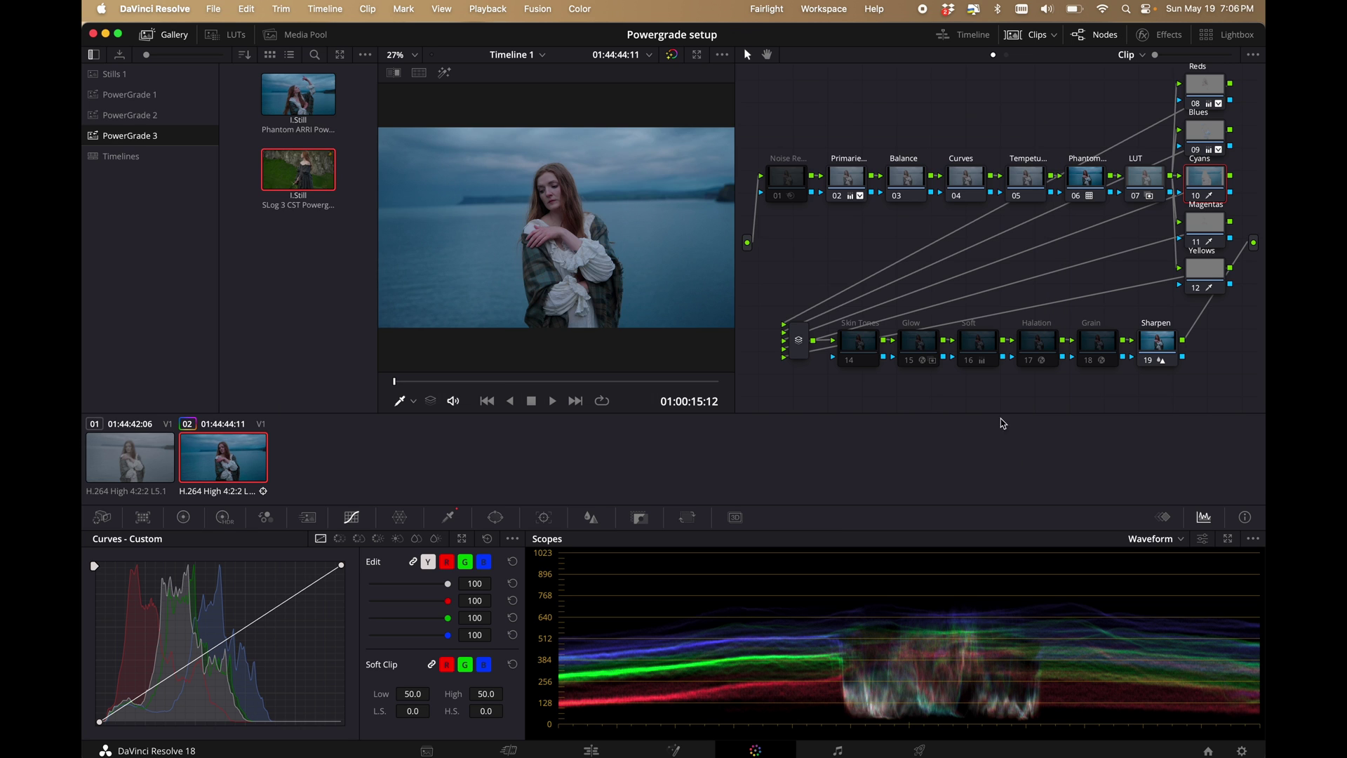
- Import the GoPro/FPV Powergrade_1.5.1.dpx still with its output LUT into the PowerGrade 3 album
{"action": "right_click", "coordinate": [291, 267]}
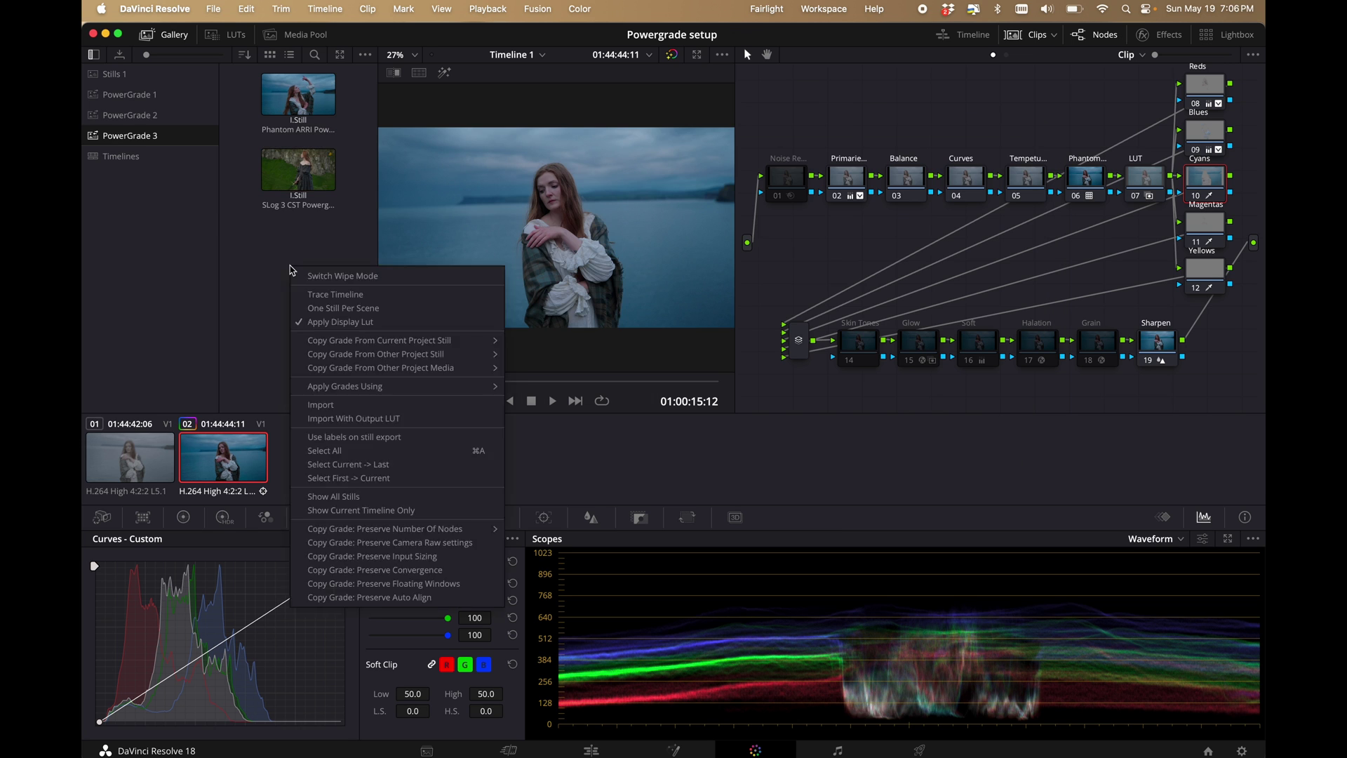
{"action": "left_click", "coordinate": [354, 419]}
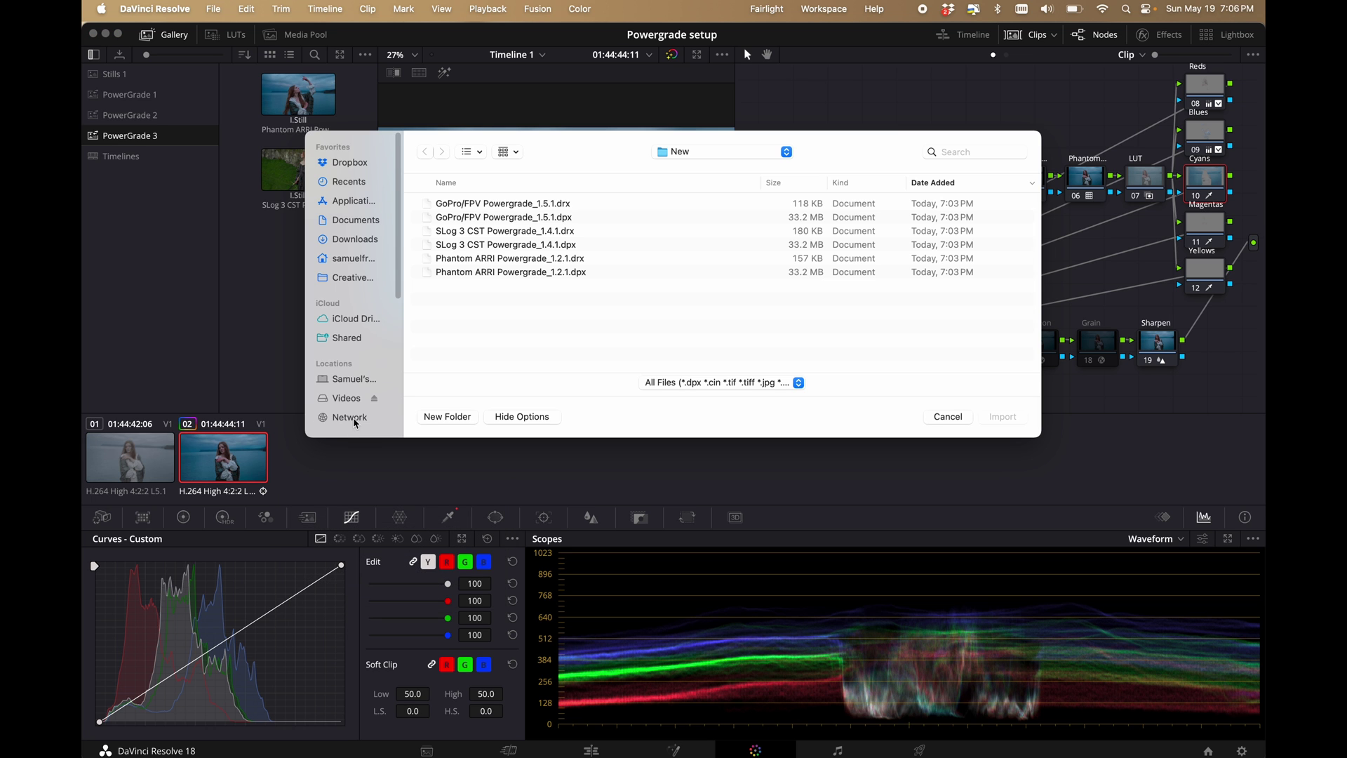
{"action": "left_click", "coordinate": [484, 218]}
{"action": "left_click", "coordinate": [989, 418]}
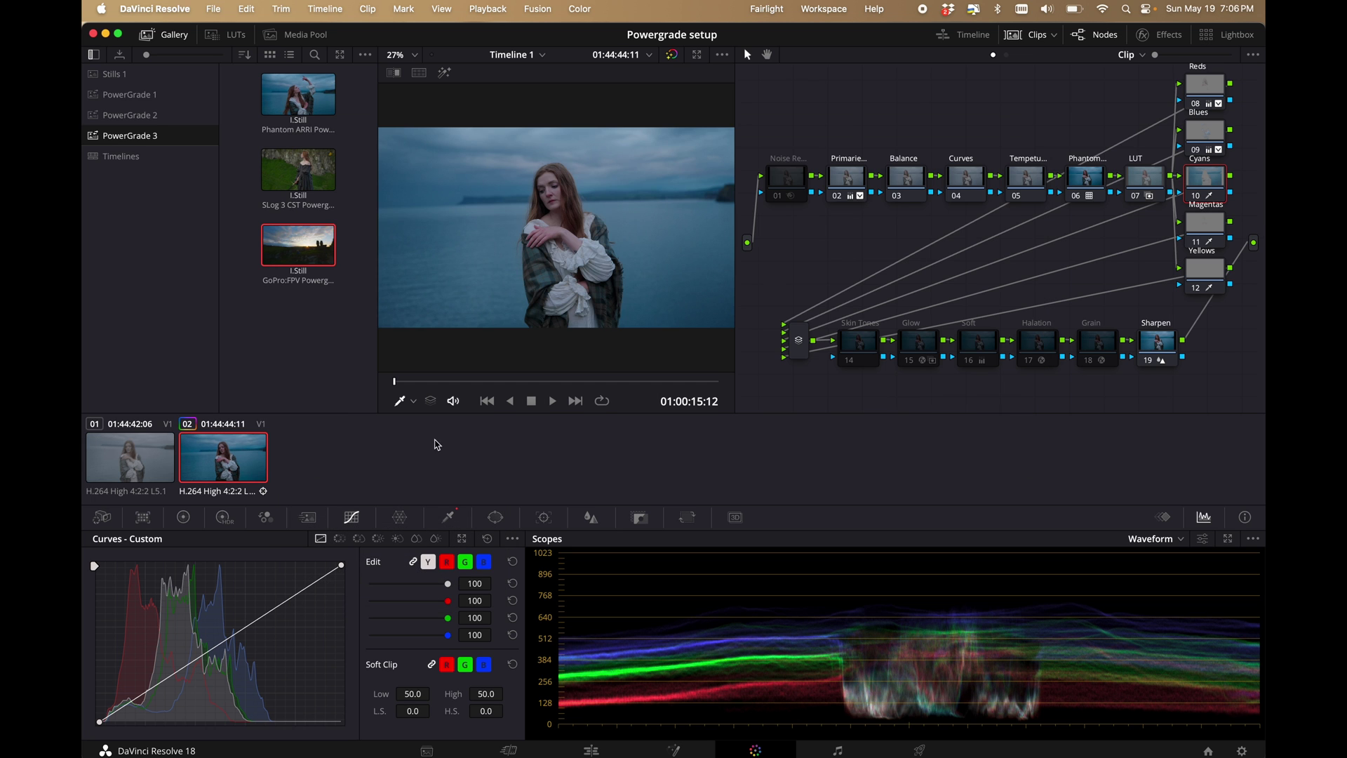
{"action": "left_click", "coordinate": [344, 368]}
- Switch to Safari and look through the Phantom LUTs page for the Sony A7SIII, FX3 and FX6, including its LUT packs
{"action": "mouse_move", "coordinate": [445, 744]}
{"action": "left_click", "coordinate": [284, 735]}
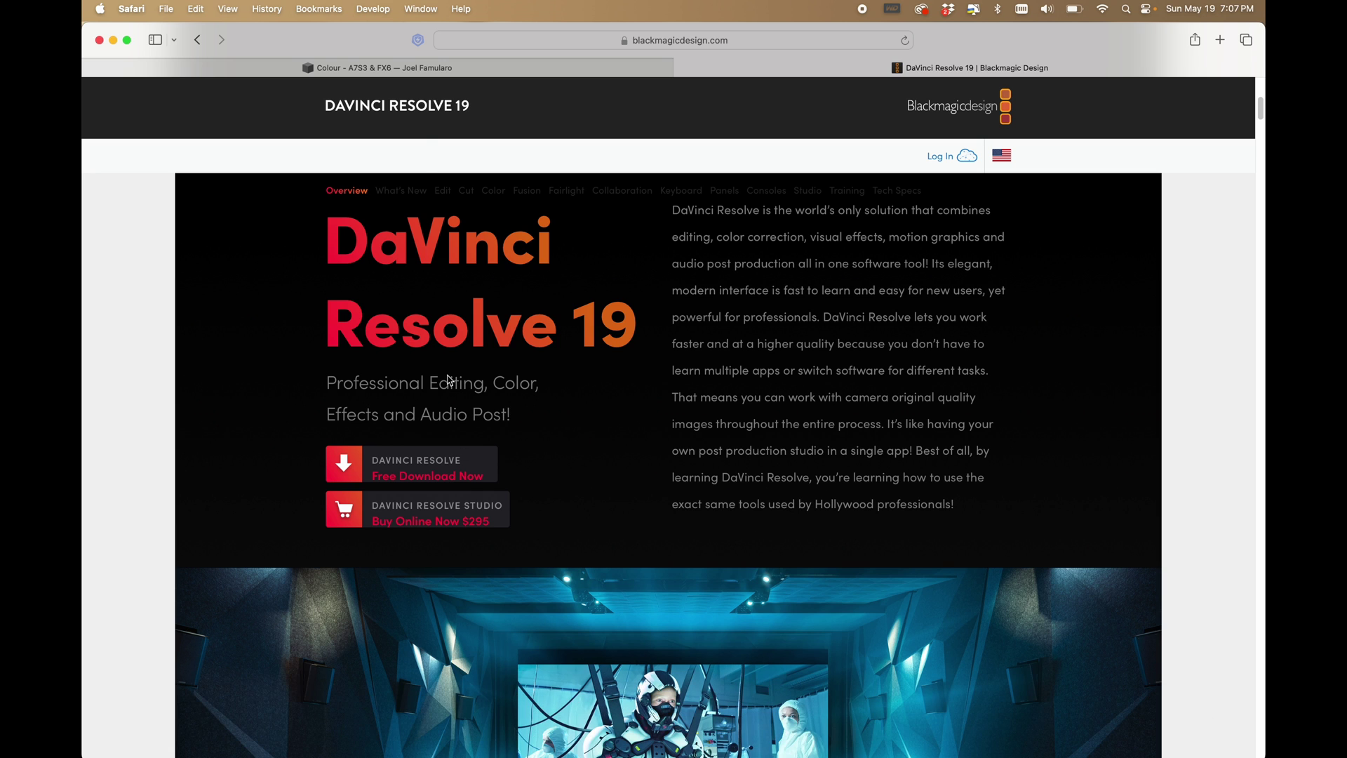
{"action": "left_click", "coordinate": [424, 67]}
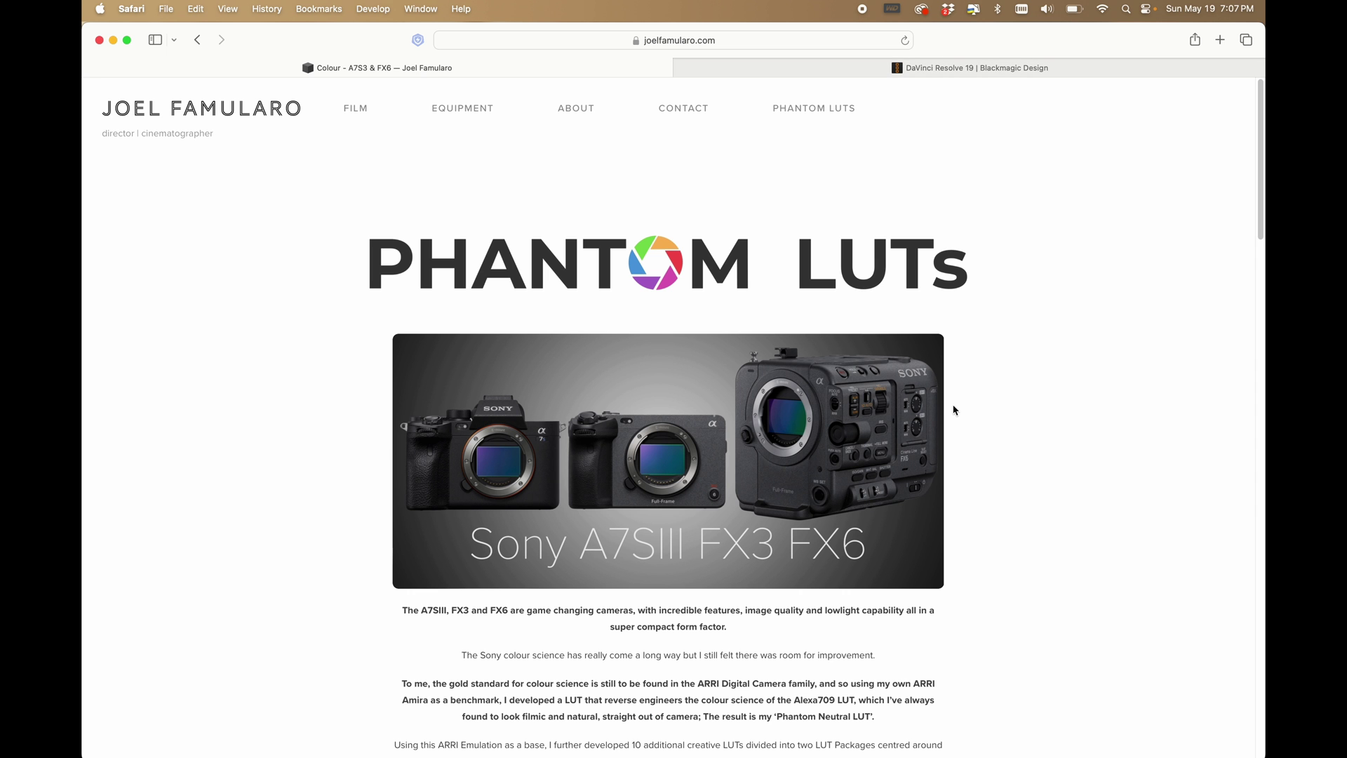
{"action": "scroll", "coordinate": [954, 410], "scroll_direction": "down", "scroll_amount": 10}
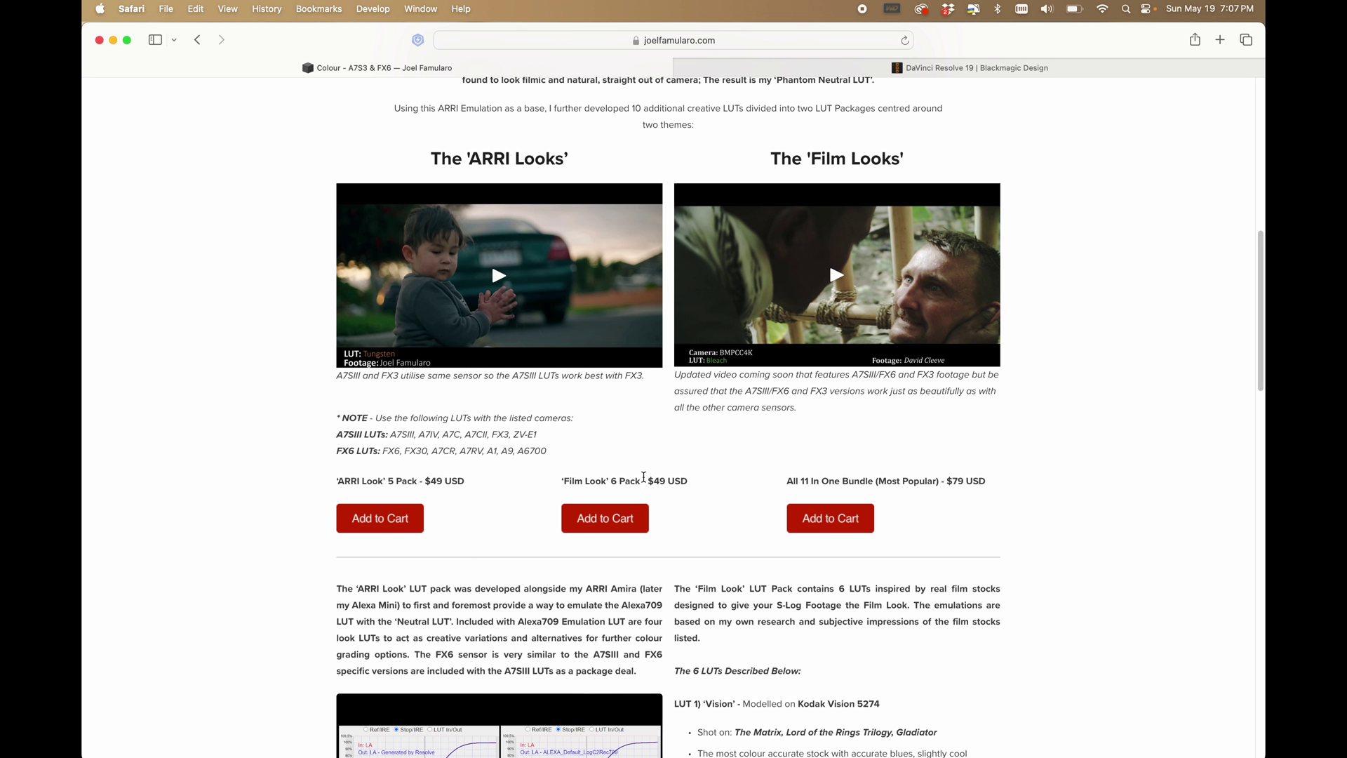
{"action": "scroll", "coordinate": [617, 482], "scroll_direction": "up", "scroll_amount": 8}
{"action": "scroll", "coordinate": [617, 481], "scroll_direction": "down", "scroll_amount": 6}
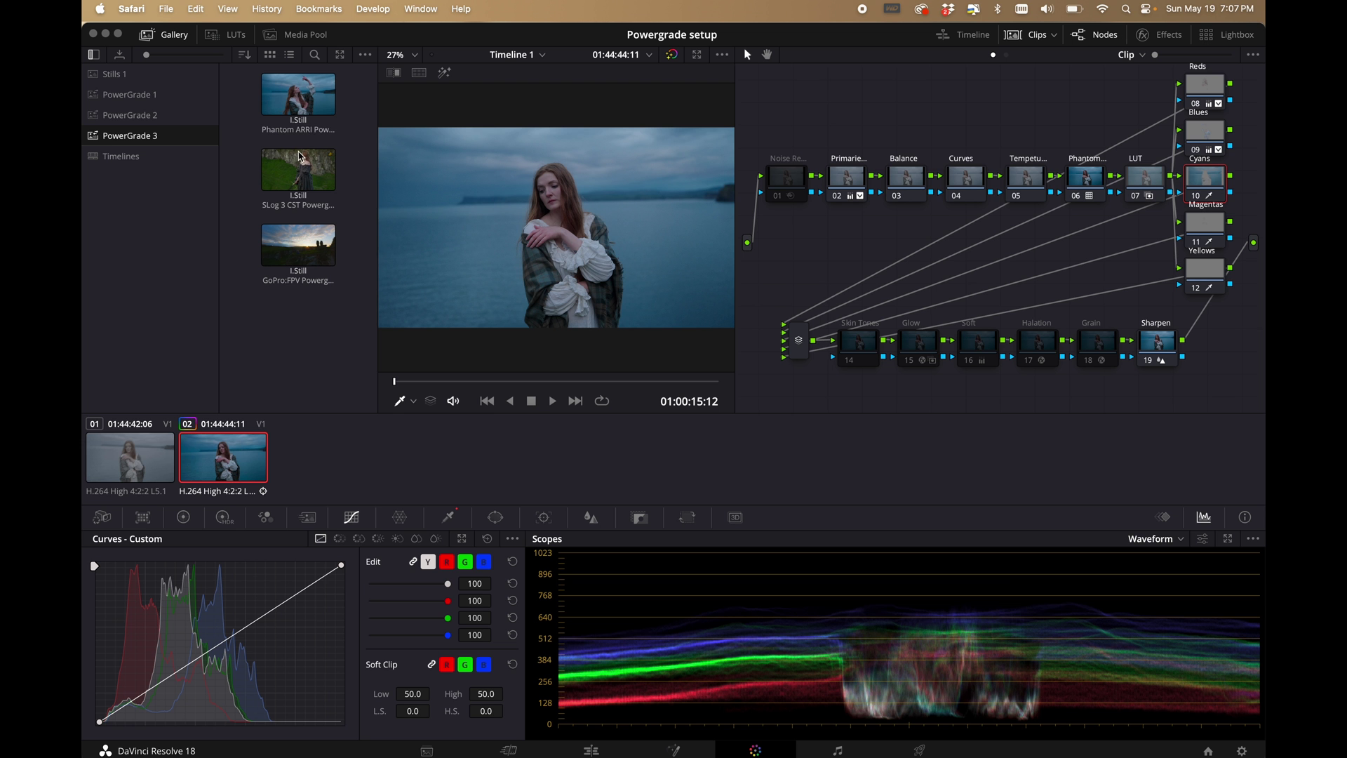
- Back in DaVinci Resolve, mark a section of source clip SFV20240427_4342.MP4 with the In point at 00:24:40:45 and the Out point at 00:24:44:14
{"action": "left_click", "coordinate": [303, 180]}
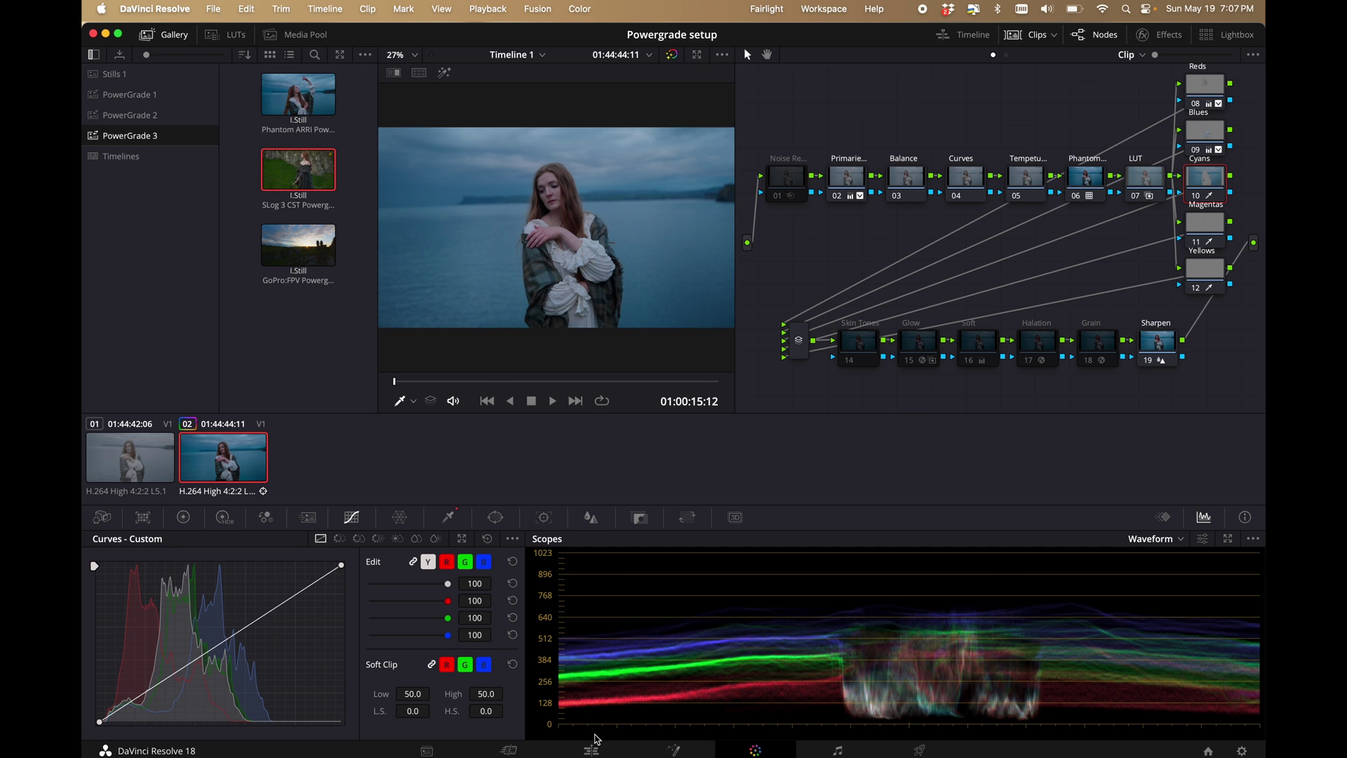
{"action": "left_click", "coordinate": [592, 750]}
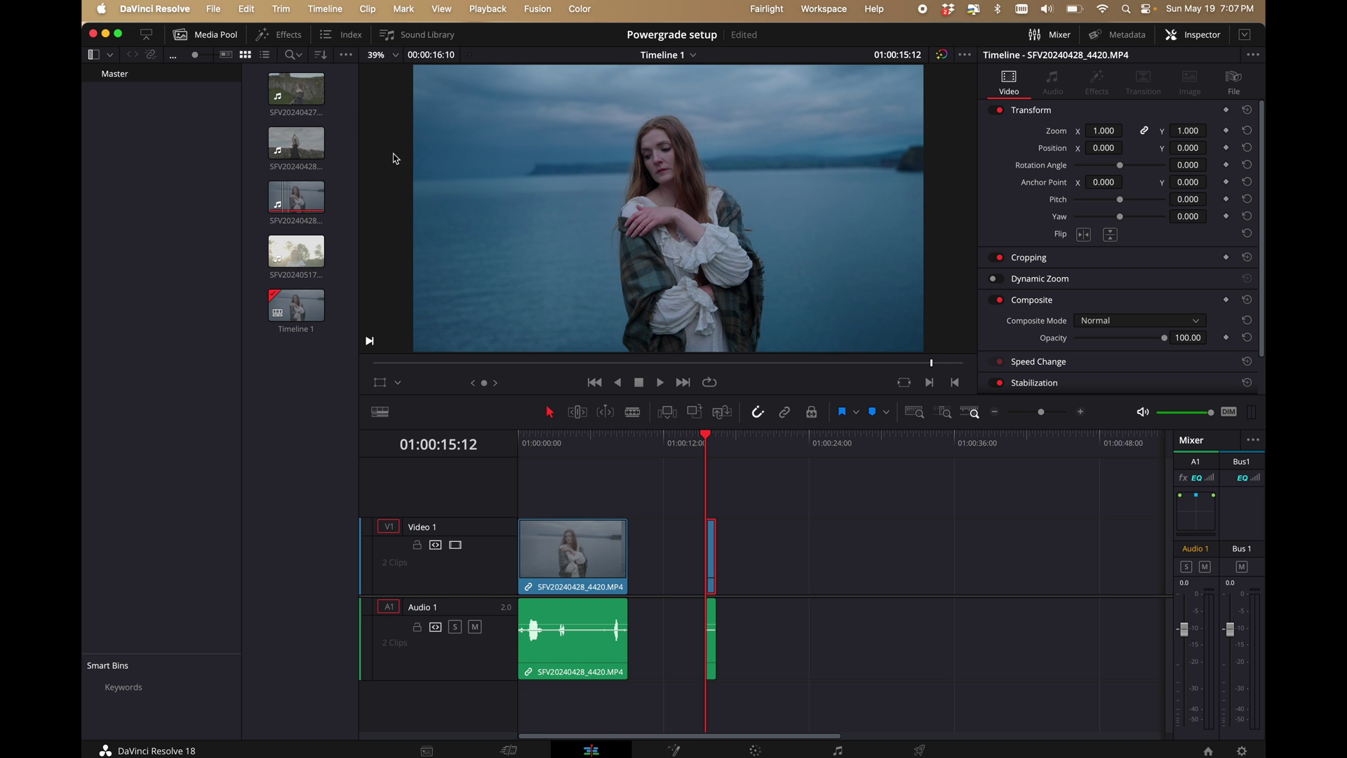
{"action": "left_click", "coordinate": [293, 95]}
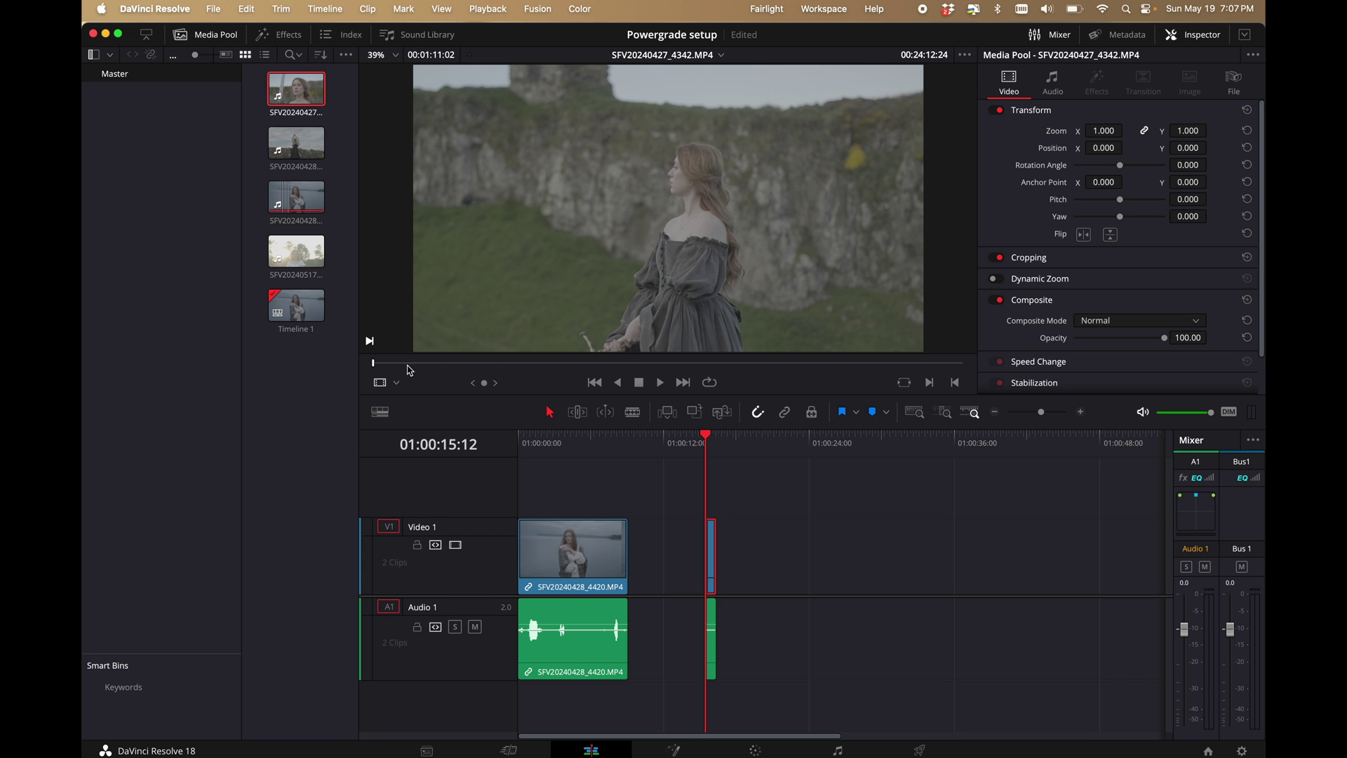
{"action": "left_click", "coordinate": [432, 363]}
{"action": "left_click_drag", "start_coordinate": [434, 365], "coordinate": [609, 363]}
{"action": "right_click", "coordinate": [608, 363]}
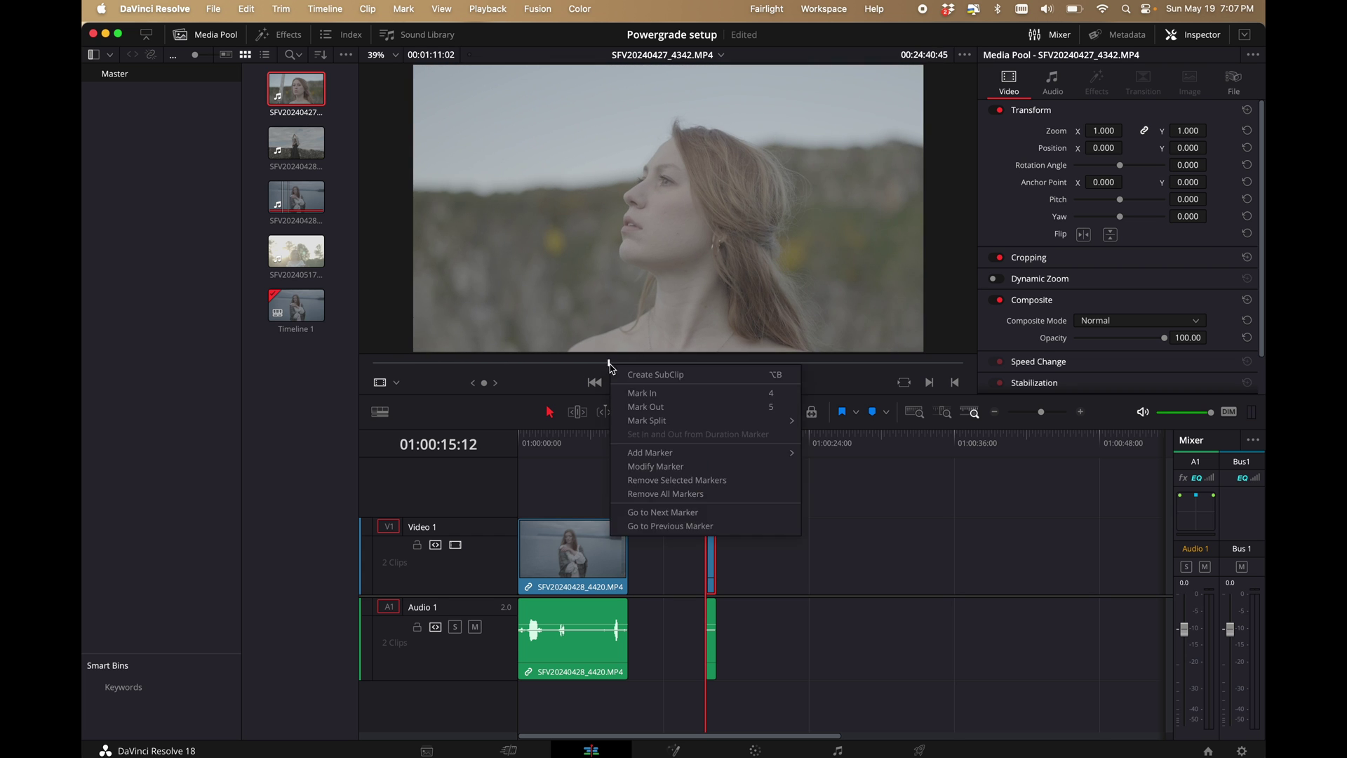
{"action": "left_click", "coordinate": [631, 394]}
{"action": "left_click", "coordinate": [636, 363]}
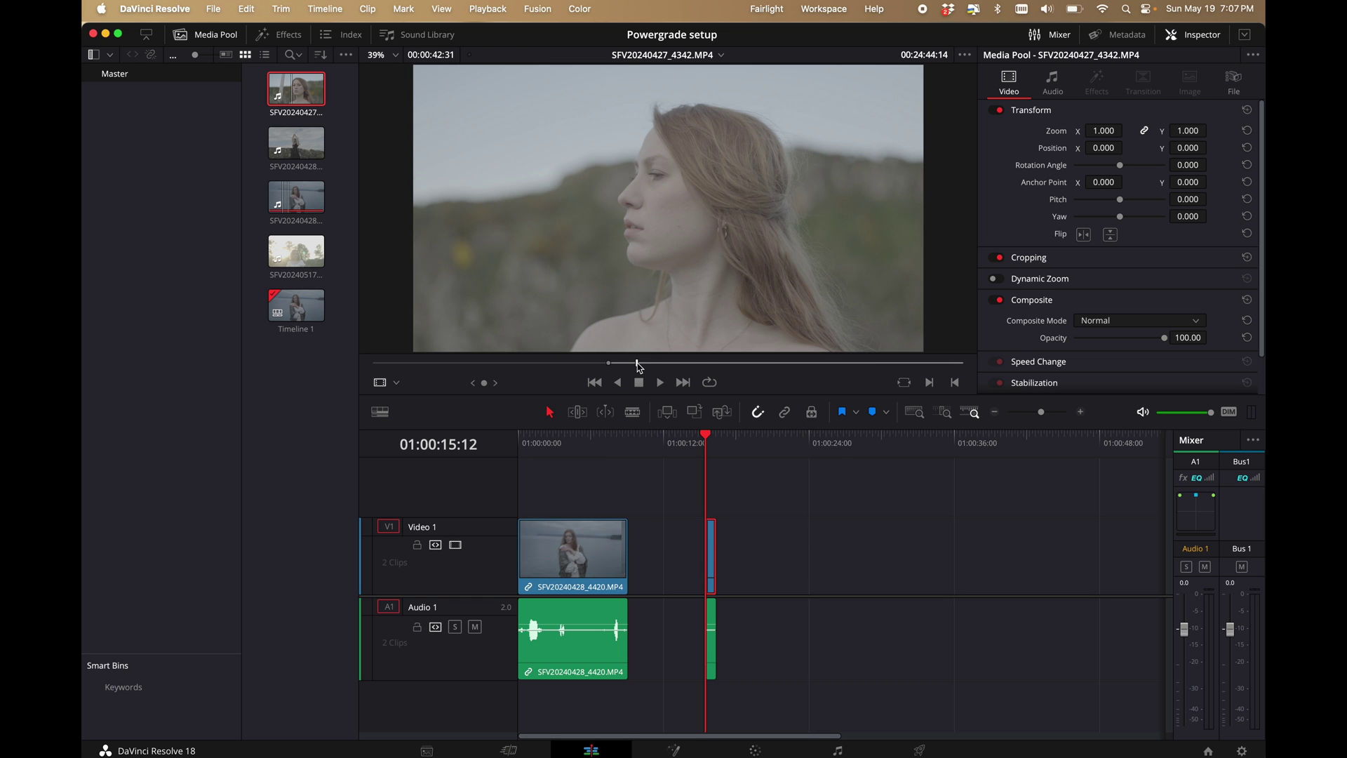
{"action": "right_click", "coordinate": [637, 364]}
{"action": "left_click", "coordinate": [667, 406]}
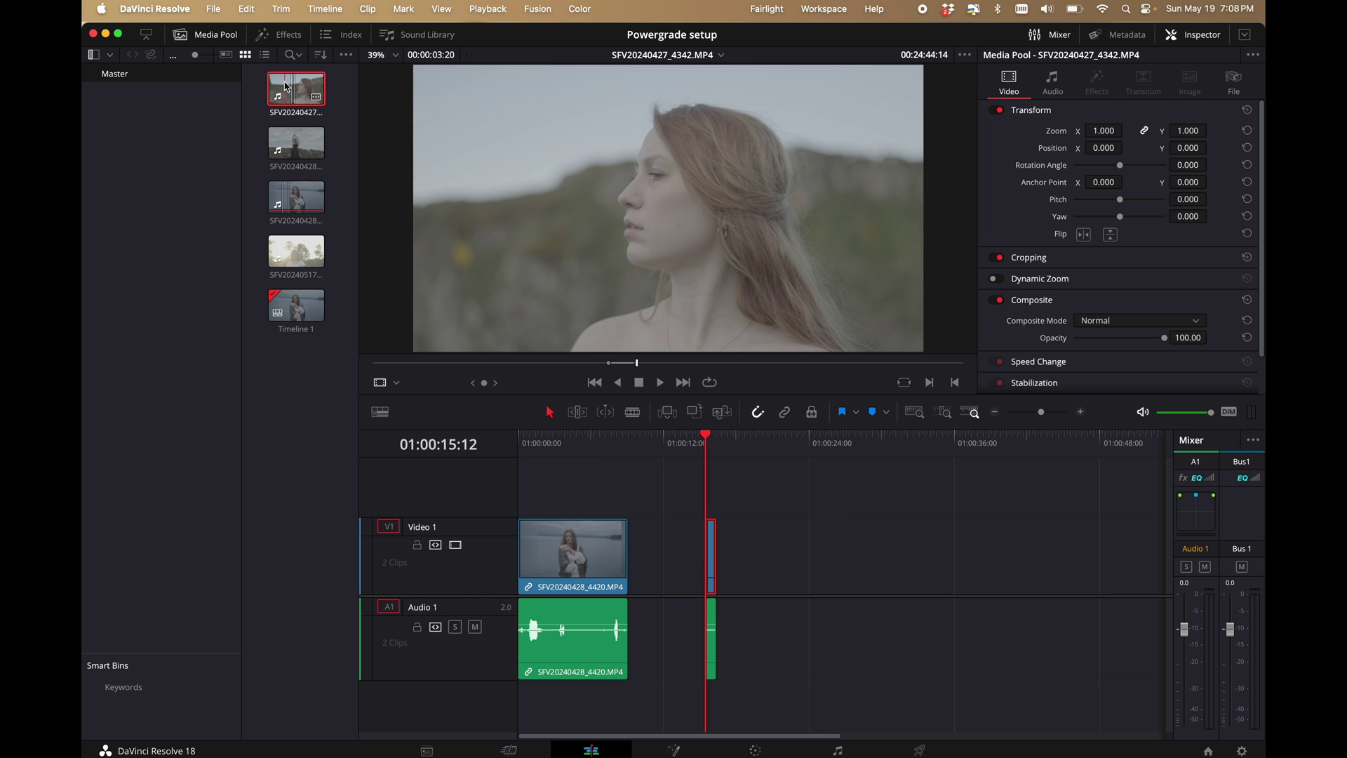
- Set the video frame rate of SFV20240427_4342.MP4 to 25 in its clip attributes
{"action": "key", "text": "alt+super+a"}
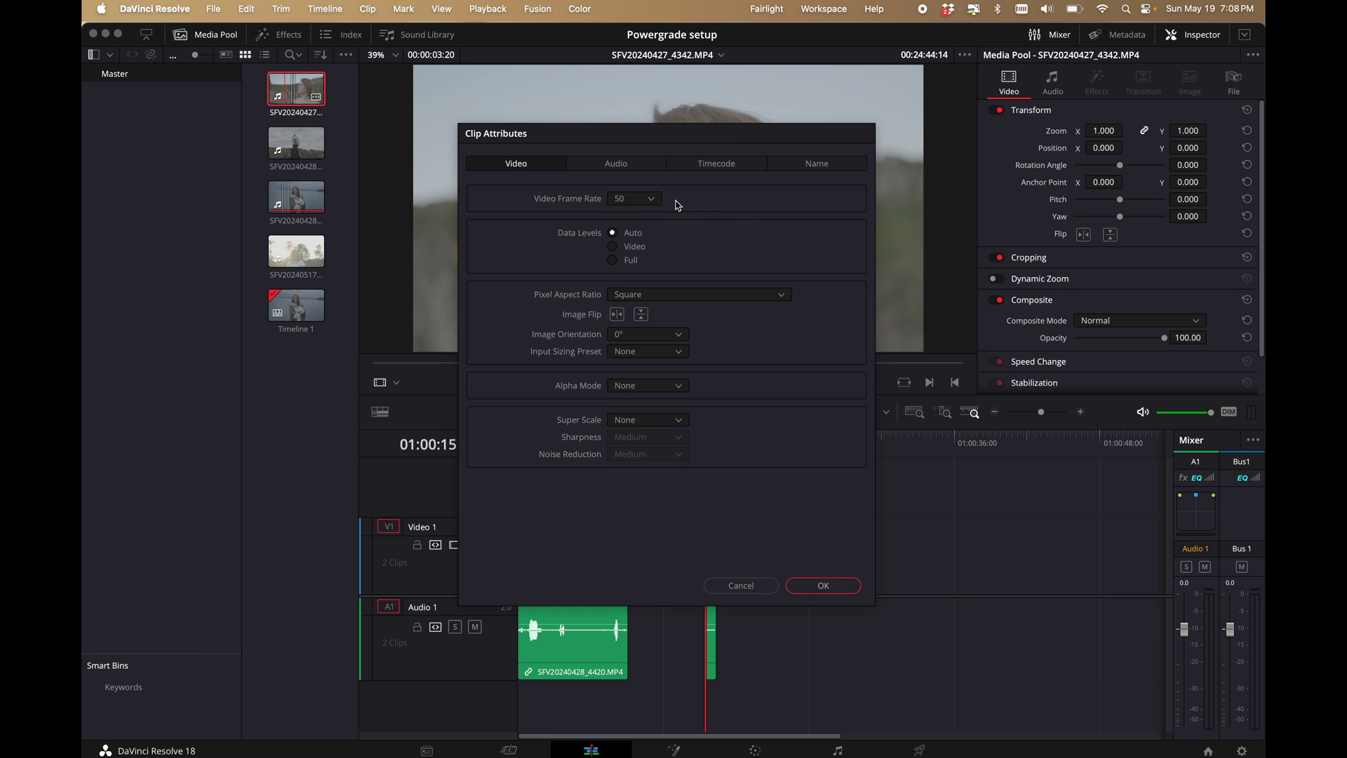
{"action": "left_click", "coordinate": [647, 199]}
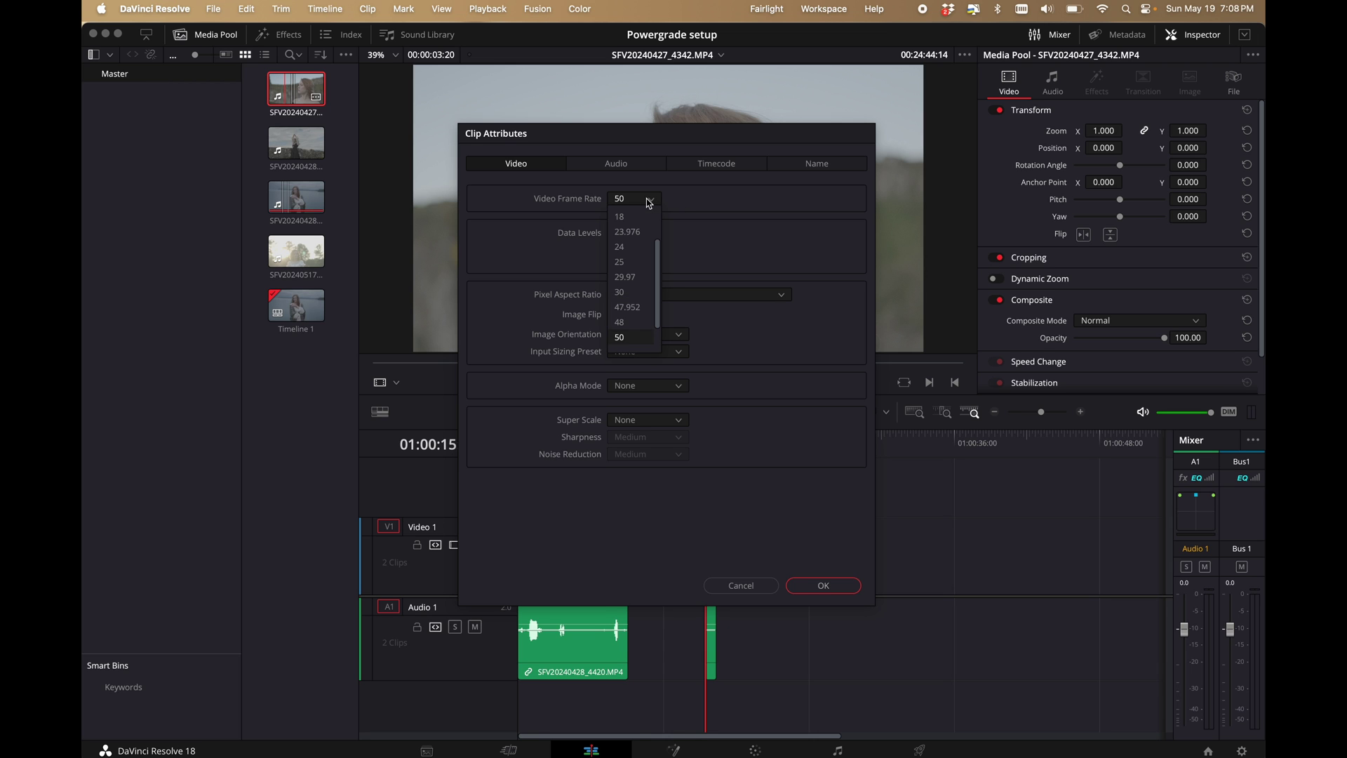
{"action": "left_click", "coordinate": [619, 261]}
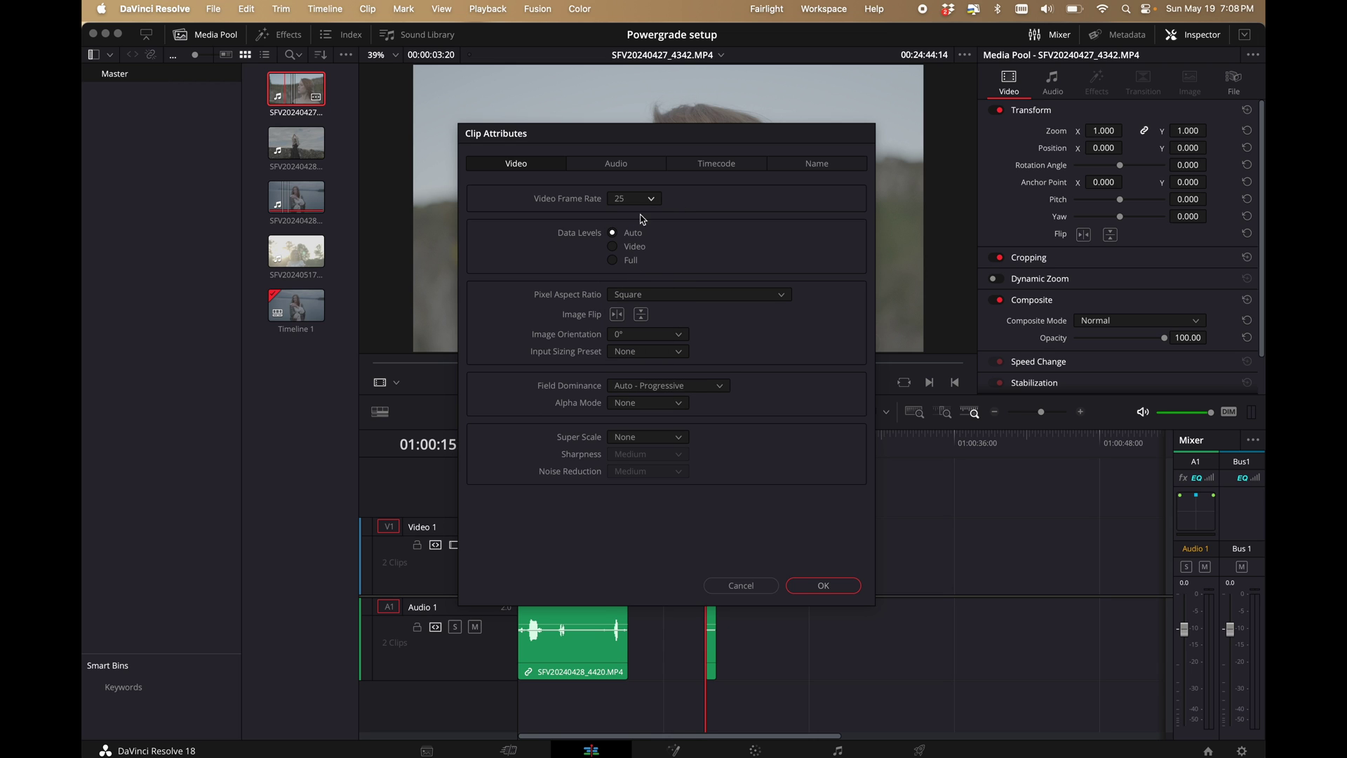
{"action": "left_click", "coordinate": [809, 591]}
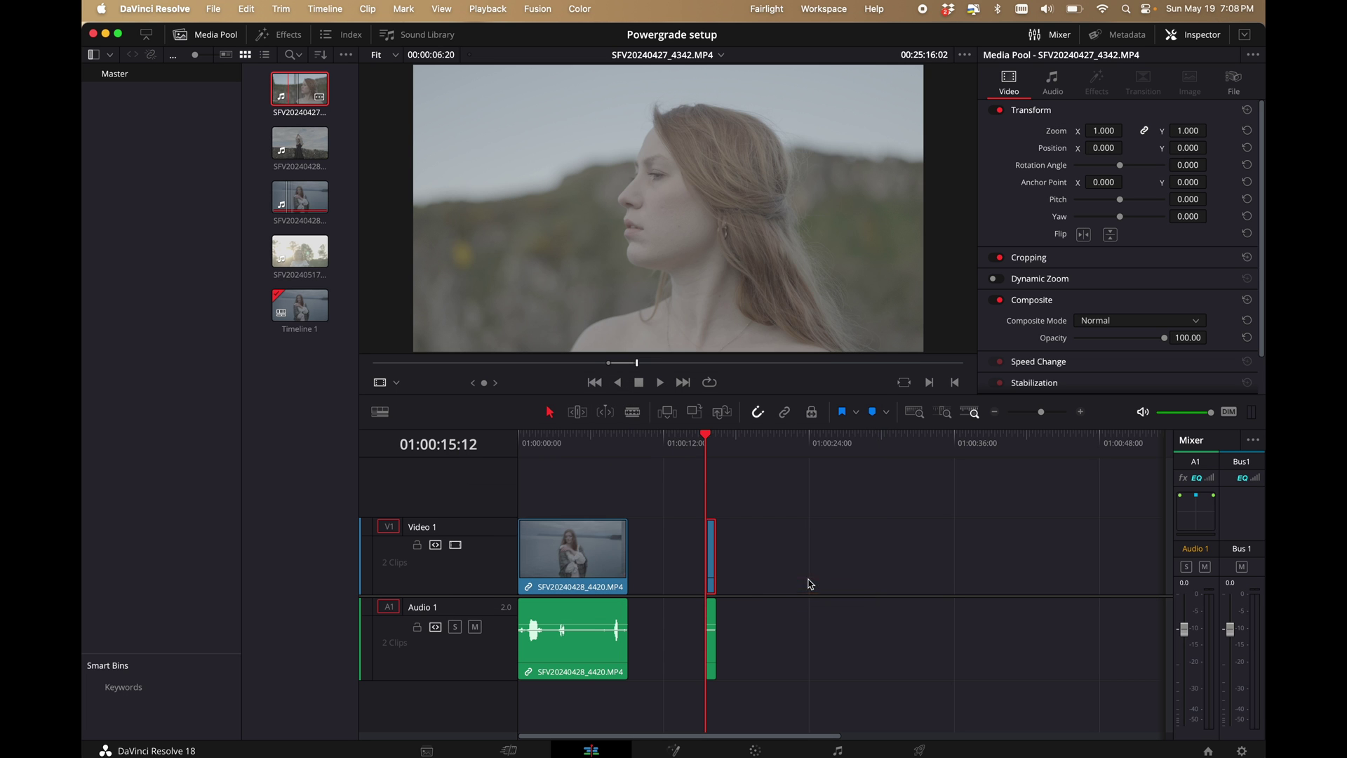
- Preview the marked section of SFV20240427_4342.MP4 and place it on Video 1 after the short trimmed clip
{"action": "left_click", "coordinate": [618, 362]}
{"action": "key", "text": "space"}
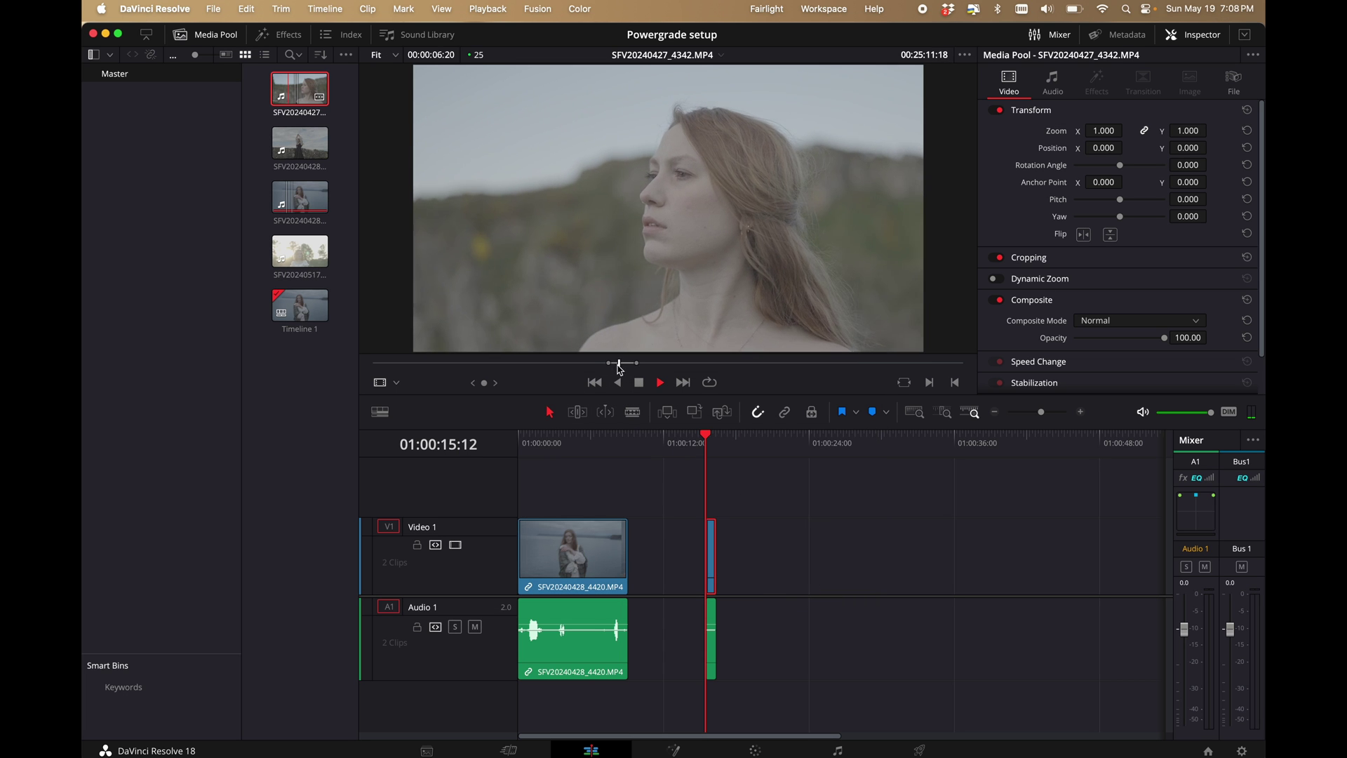
{"action": "left_click", "coordinate": [578, 363]}
{"action": "left_click", "coordinate": [610, 362]}
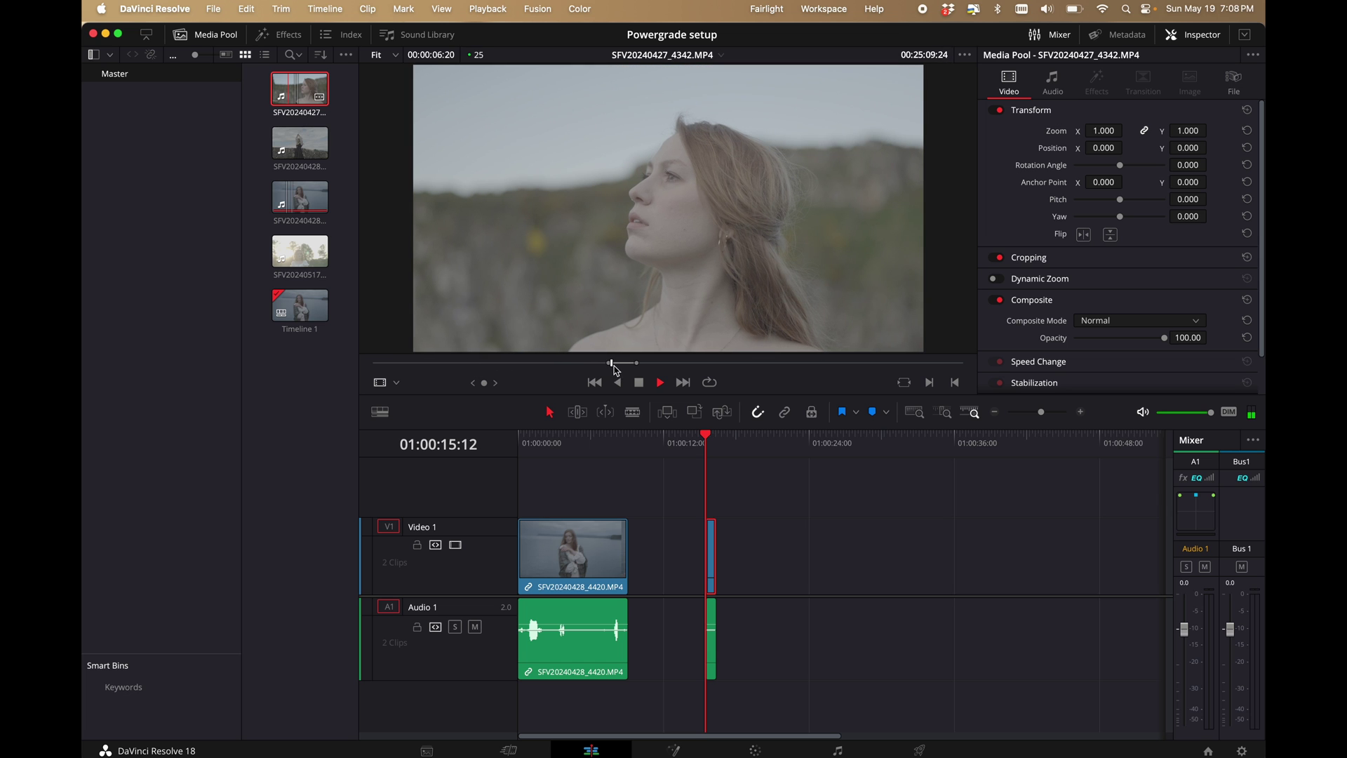
{"action": "key", "text": "space"}
{"action": "left_click_drag", "start_coordinate": [678, 195], "coordinate": [797, 651]}
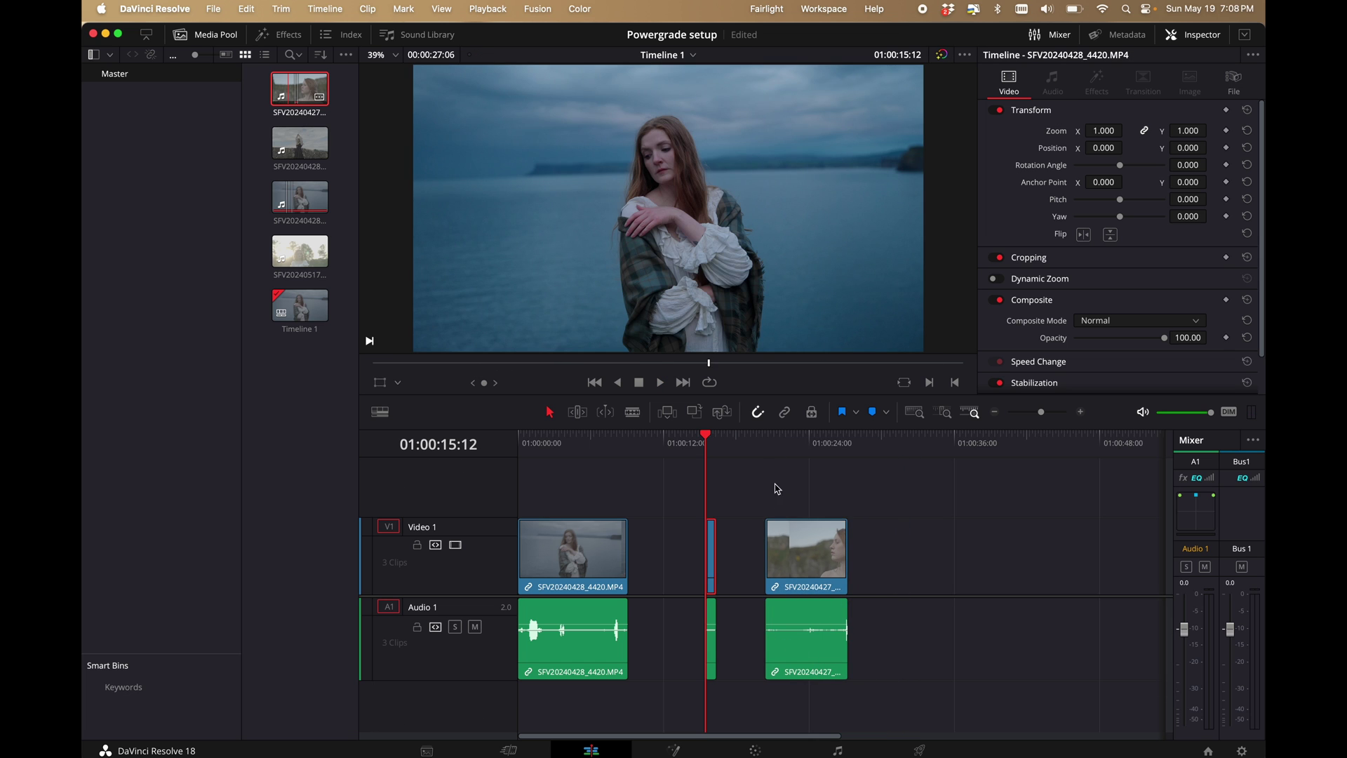
- Move the playhead to 01:00:22:21 and open the newly placed SFV20240427_4342.MP4 clip for colour grading
{"action": "left_click_drag", "start_coordinate": [772, 447], "coordinate": [798, 446]}
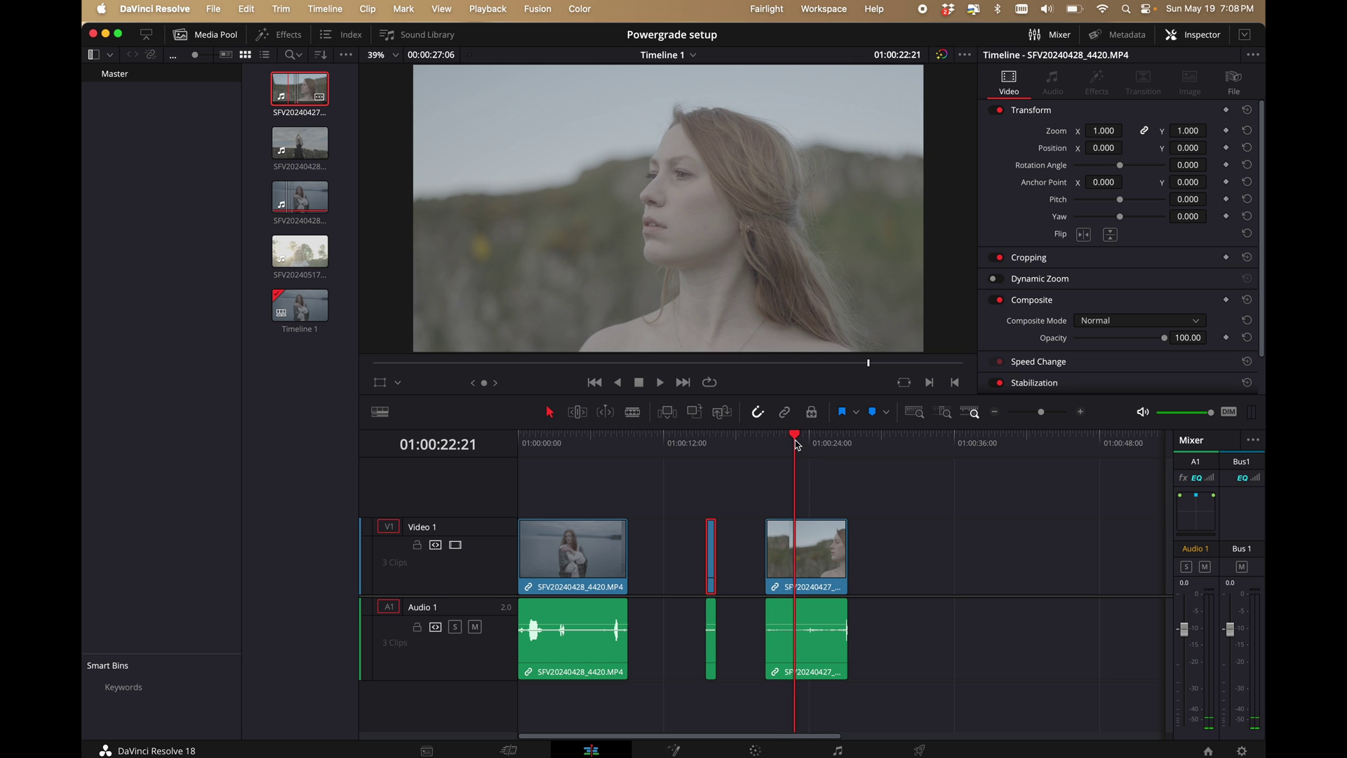
{"action": "left_click", "coordinate": [813, 531]}
{"action": "left_click", "coordinate": [751, 750]}
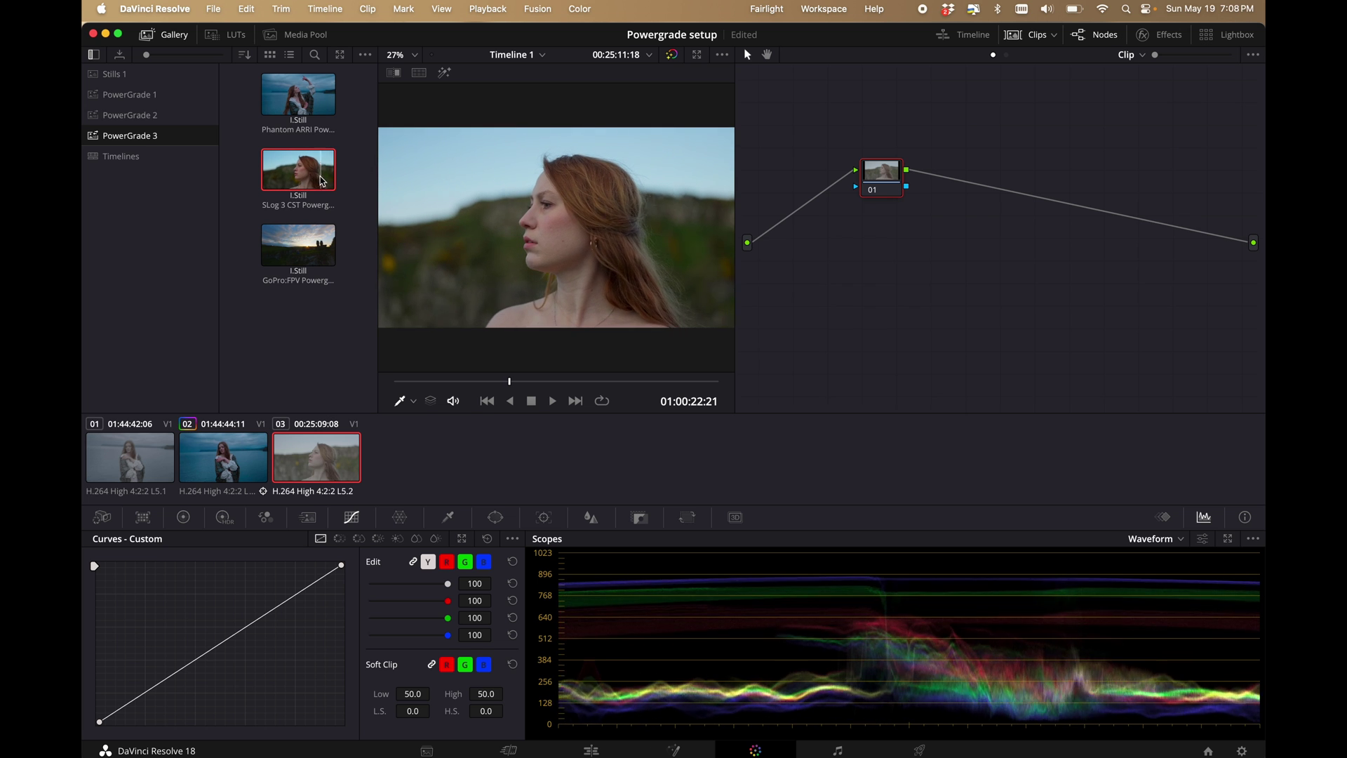
- Apply the SLog 3 CST PowerGrade to the third clip and clean up its node graph
{"action": "right_click", "coordinate": [317, 178]}
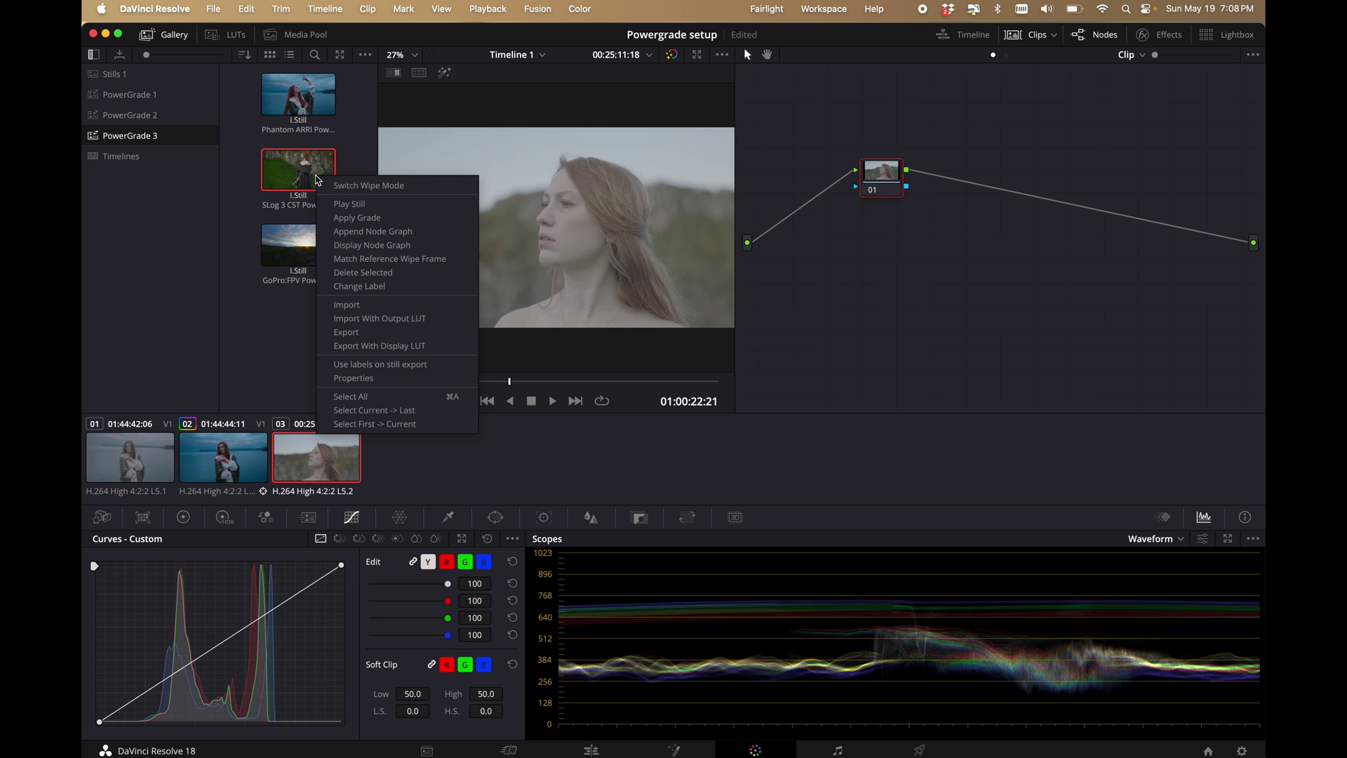
{"action": "left_click", "coordinate": [343, 218]}
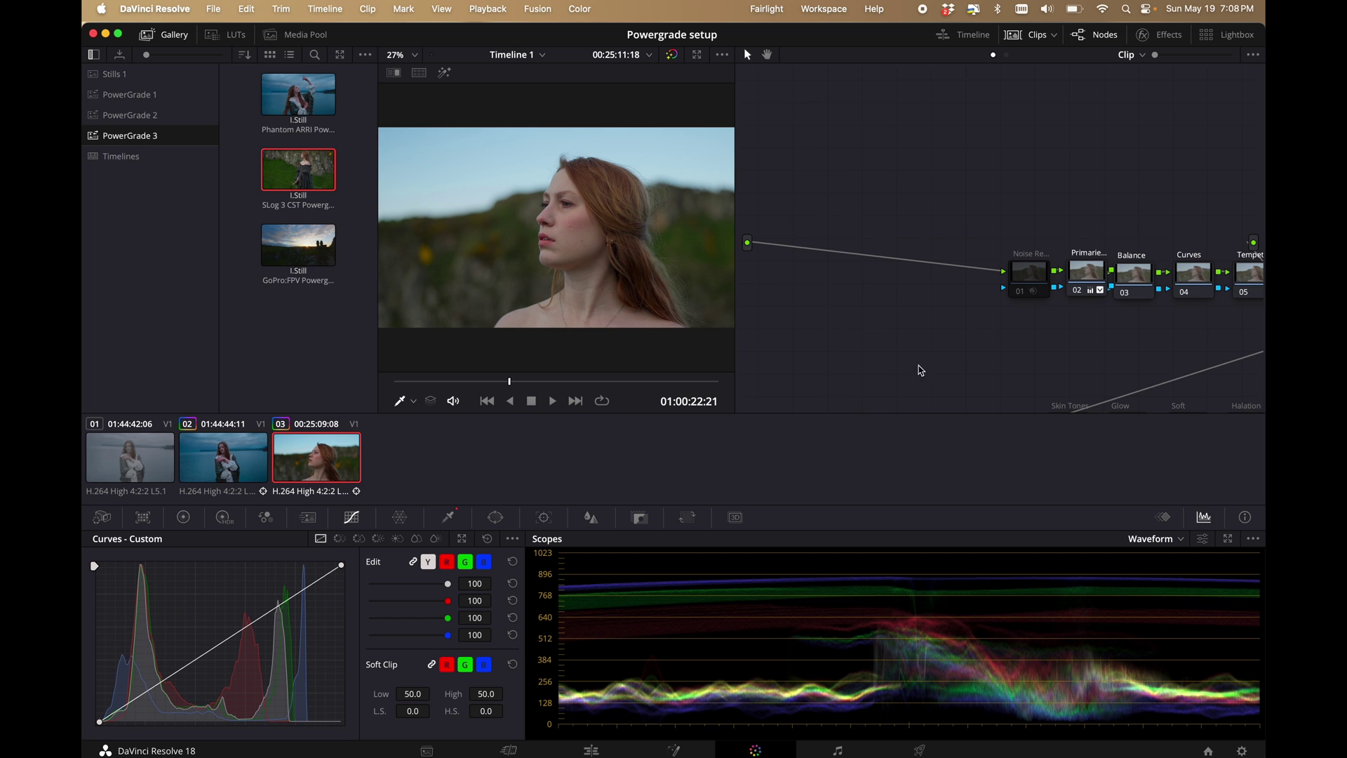
{"action": "right_click", "coordinate": [904, 243]}
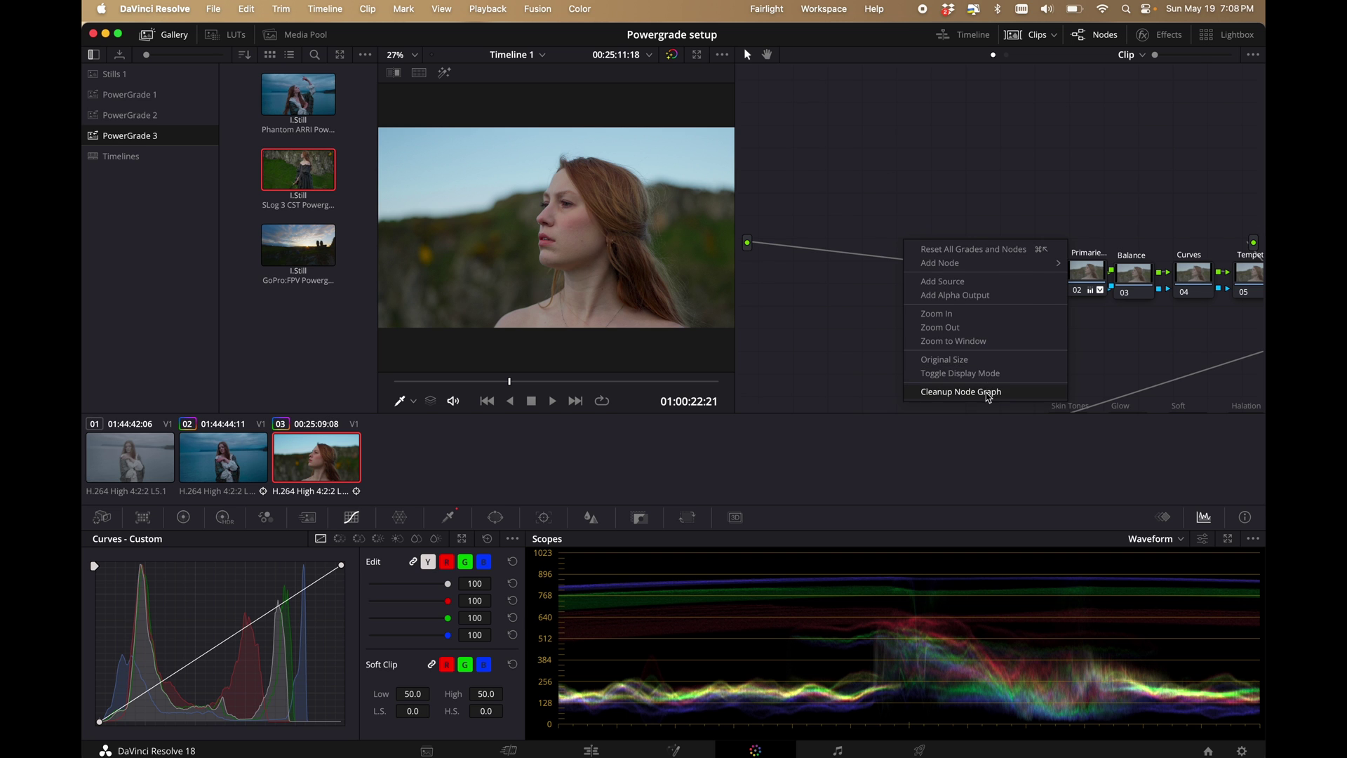
{"action": "left_click", "coordinate": [985, 388]}
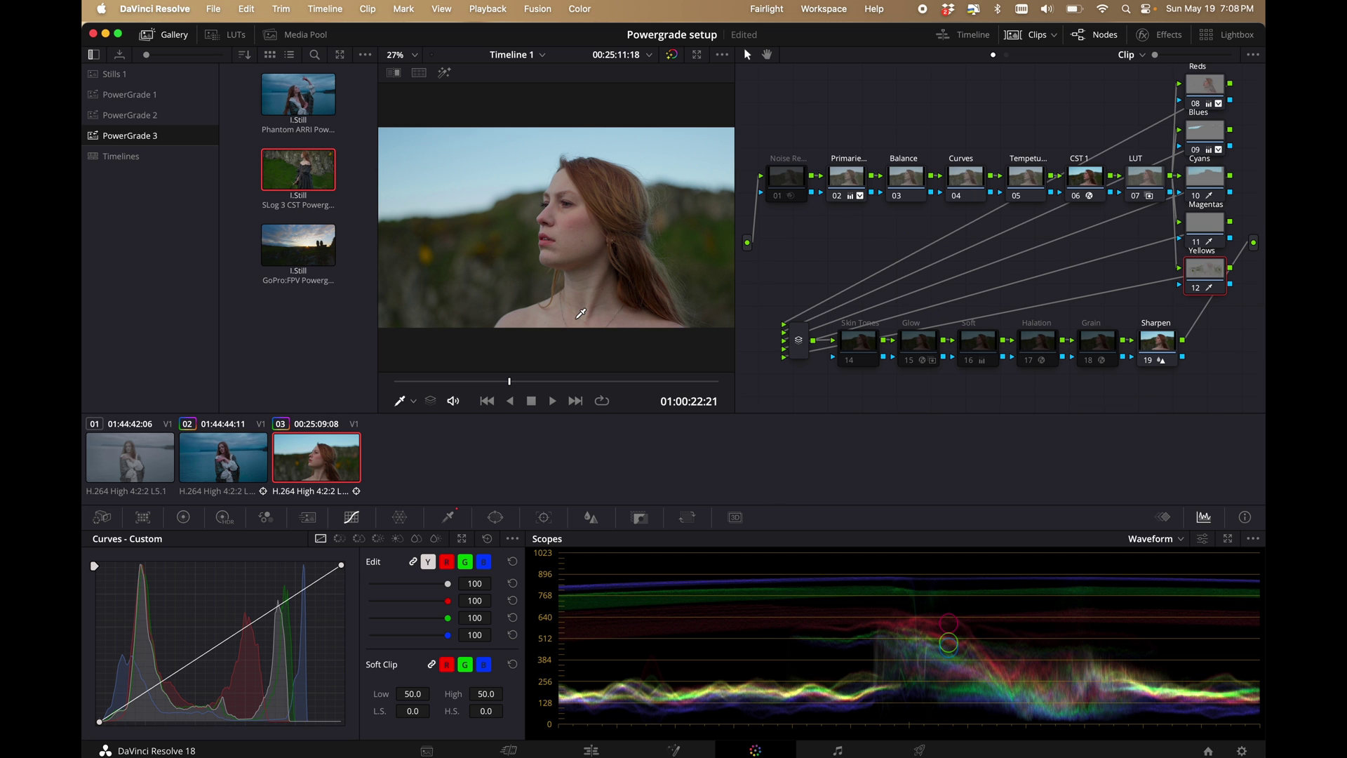
{"action": "scroll", "coordinate": [581, 314], "scroll_direction": "down", "scroll_amount": 2}
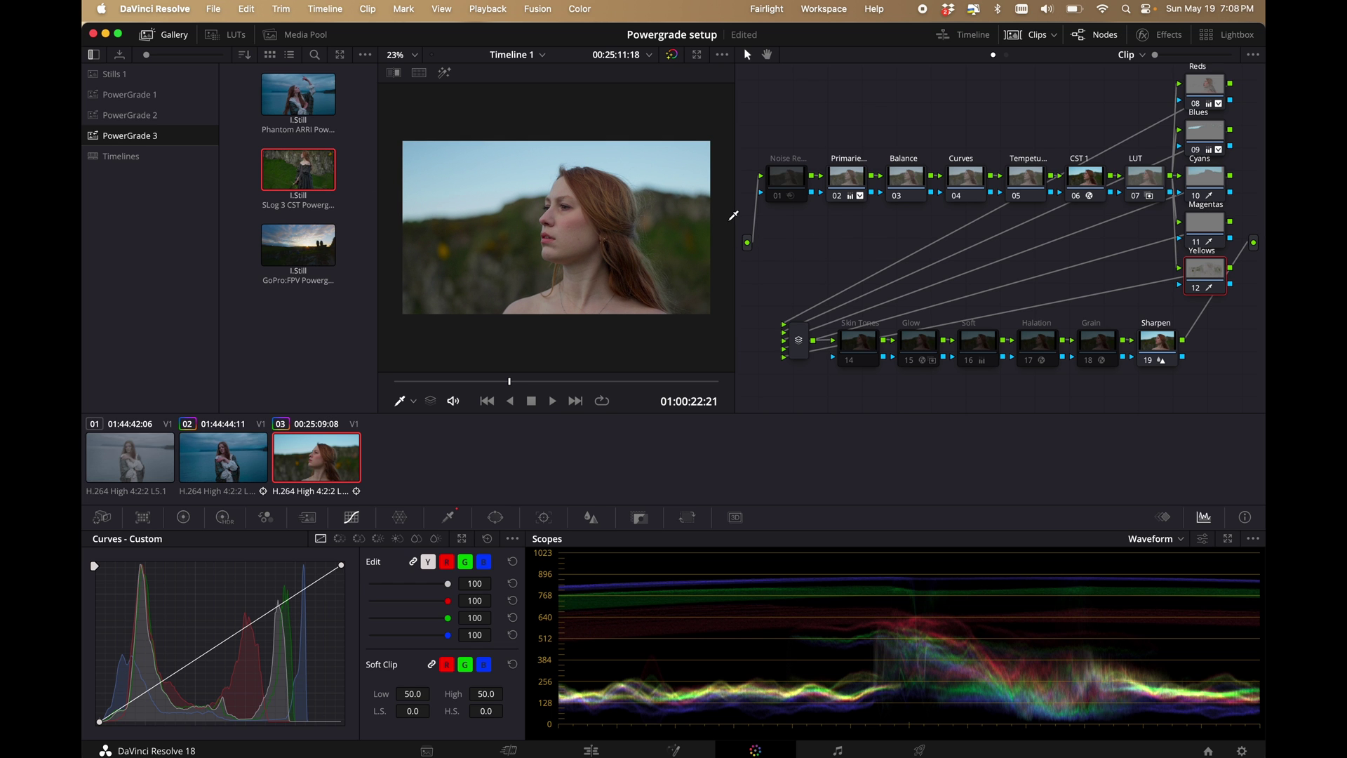
{"action": "left_click_drag", "start_coordinate": [734, 221], "coordinate": [737, 92]}
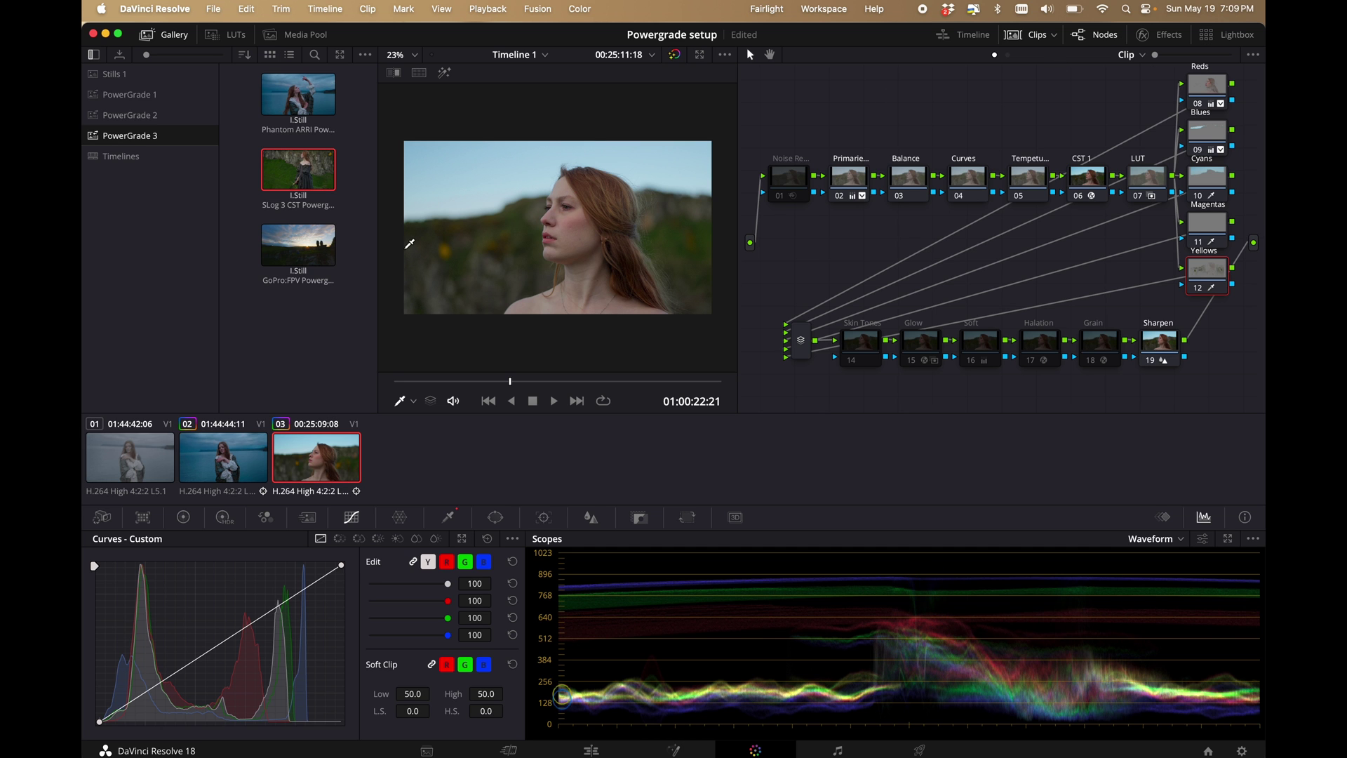
- Apply the Phantom ARRI PowerGrade to the third clip and move the playhead to 01:00:22:15
{"action": "right_click", "coordinate": [298, 99]}
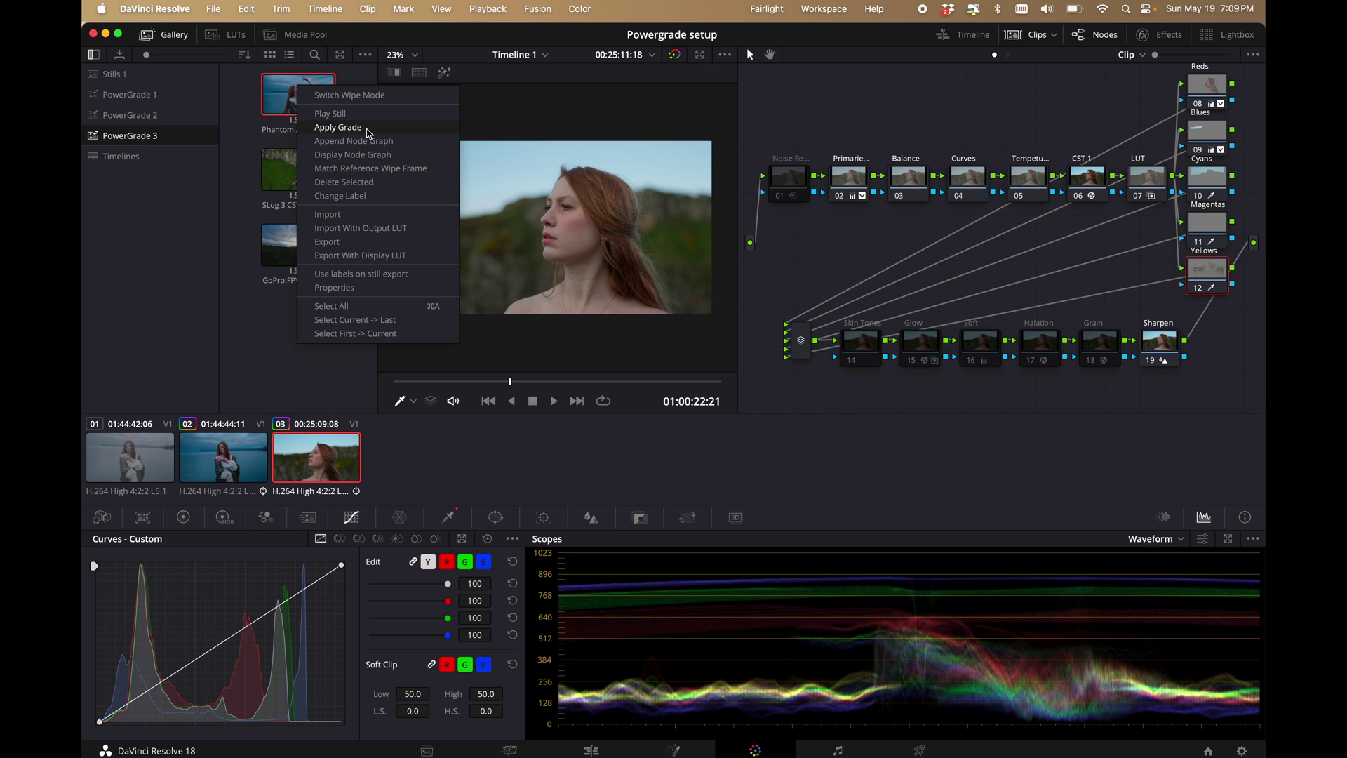
{"action": "left_click", "coordinate": [342, 128]}
{"action": "mouse_move", "coordinate": [507, 382]}
{"action": "left_mouse_down"}
{"action": "mouse_move", "coordinate": [644, 384]}
{"action": "mouse_move", "coordinate": [497, 385]}
{"action": "left_mouse_up"}
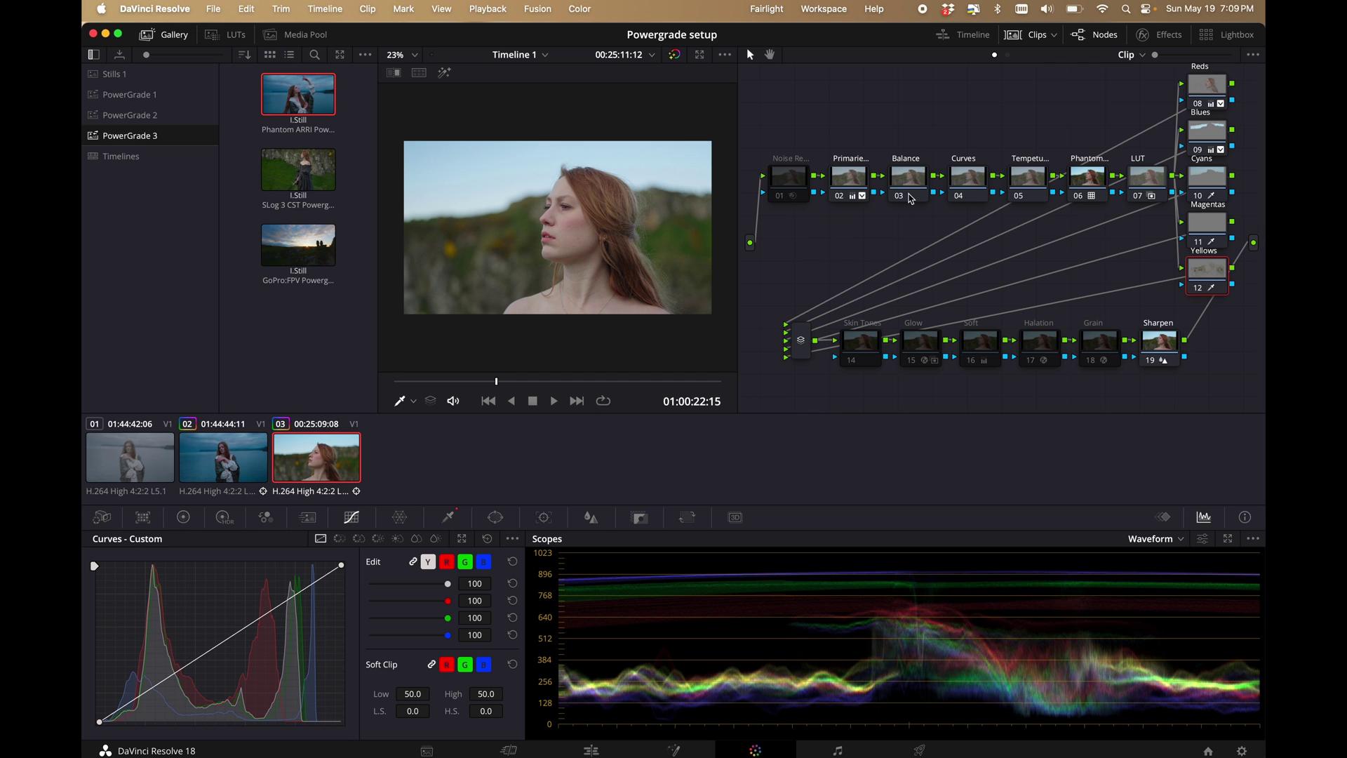
- Lower the master Gain to 0.97 in the Primaries node's color wheels
{"action": "left_click", "coordinate": [859, 181]}
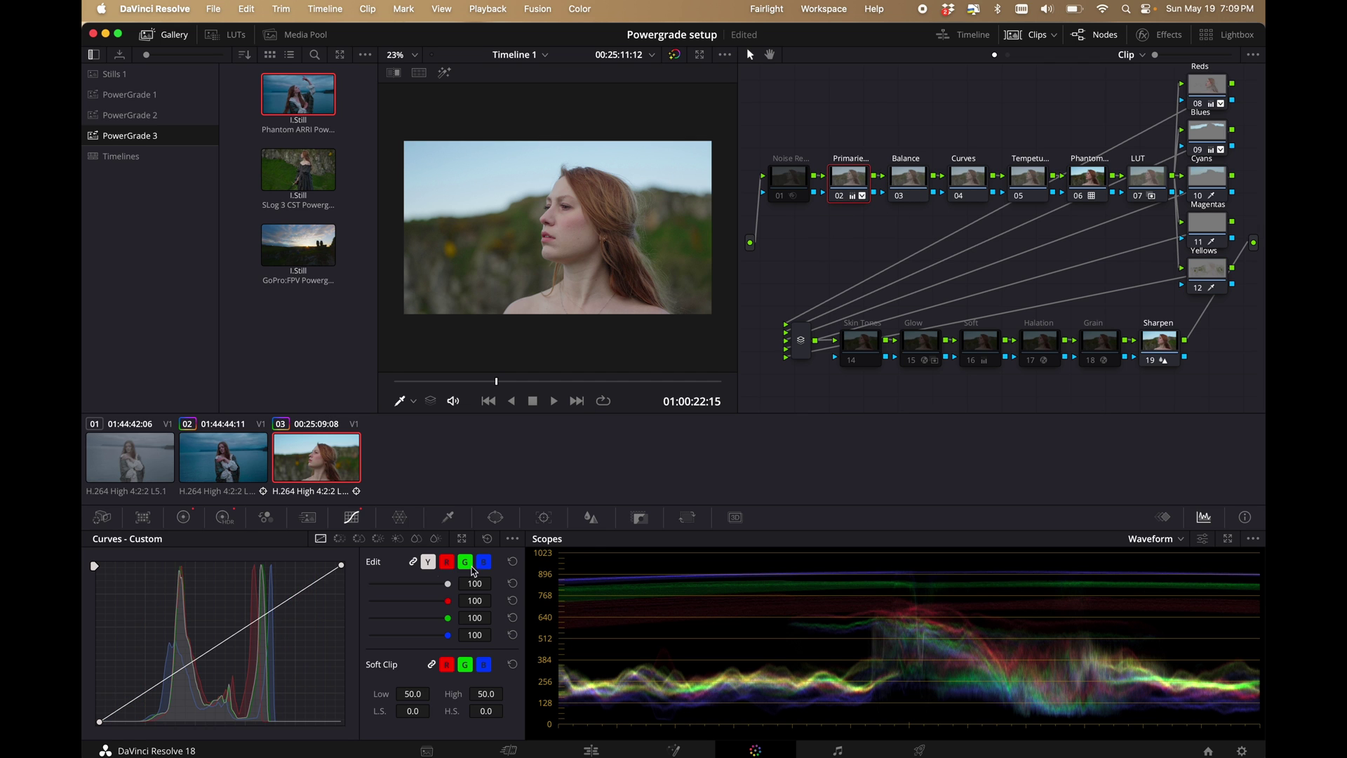
{"action": "left_click", "coordinate": [182, 519]}
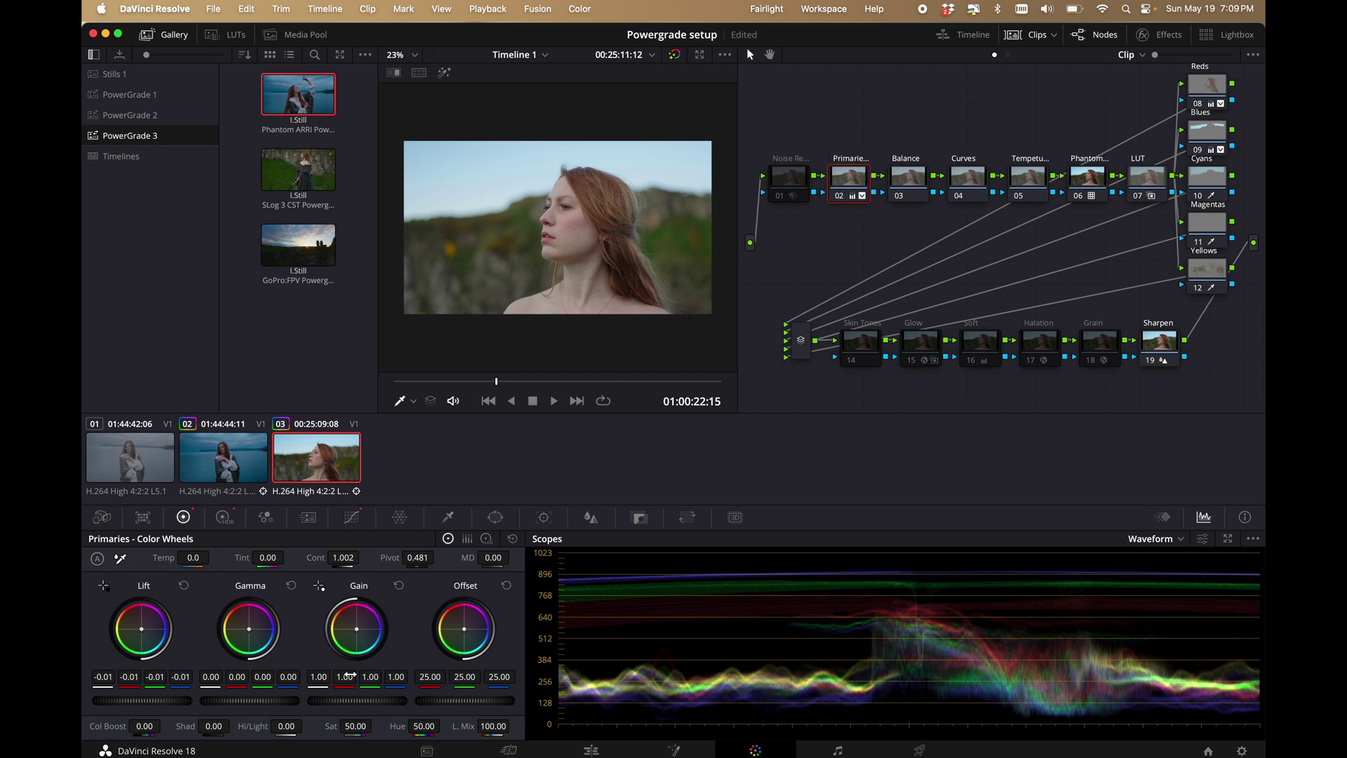
{"action": "mouse_move", "coordinate": [384, 705]}
{"action": "left_mouse_down"}
{"action": "mouse_move", "coordinate": [254, 705]}
{"action": "mouse_move", "coordinate": [357, 701]}
{"action": "left_mouse_up"}
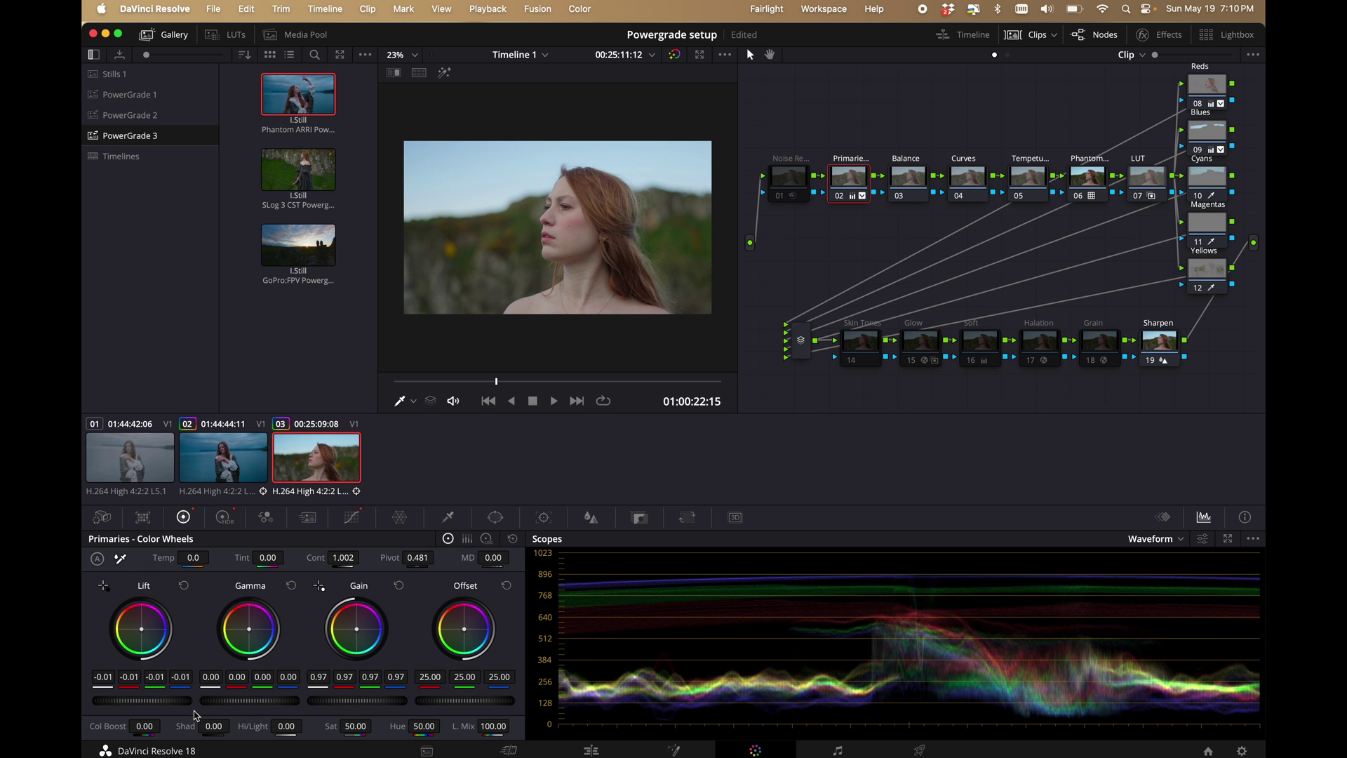
- Try the Primaries node's Lift at -0.07 and its Gamma at -0.01, undoing each trial
{"action": "left_click_drag", "start_coordinate": [186, 705], "coordinate": [136, 702]}
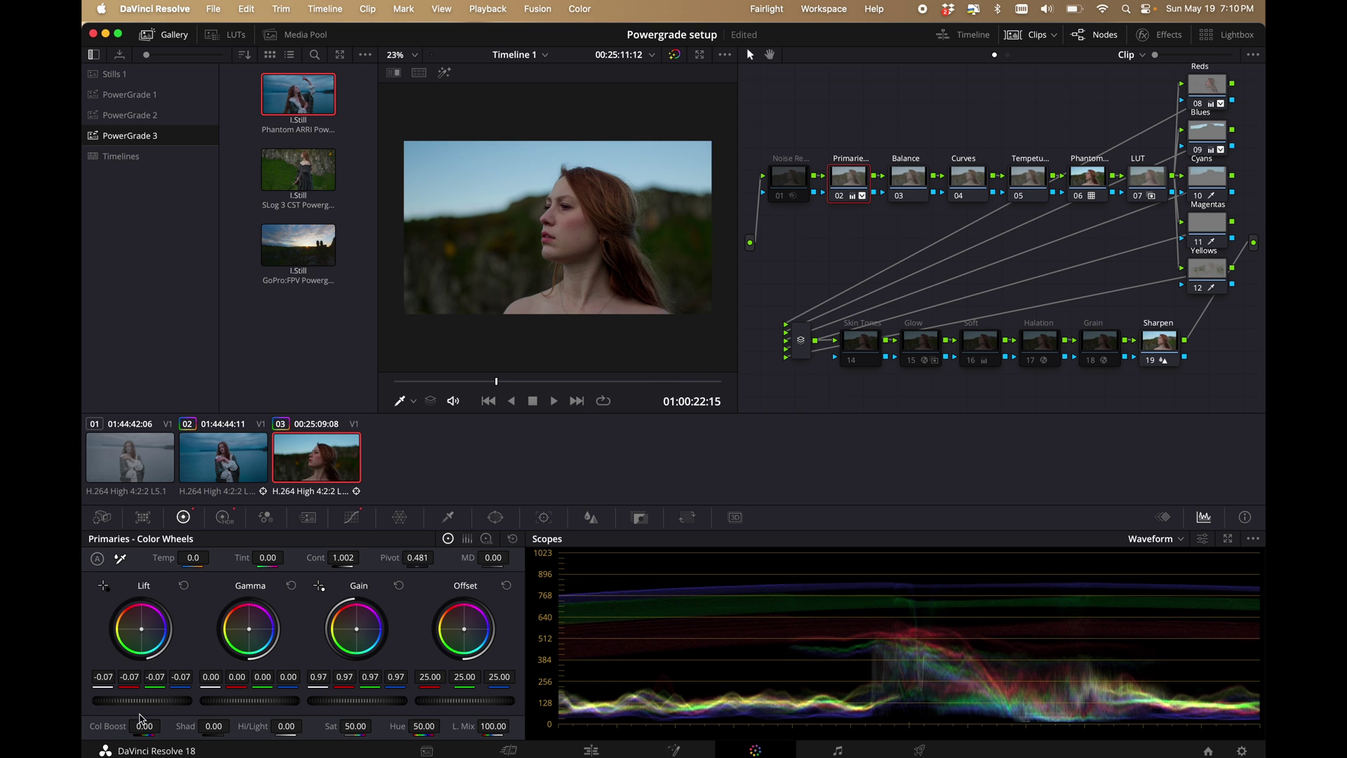
{"action": "key", "text": "super+z"}
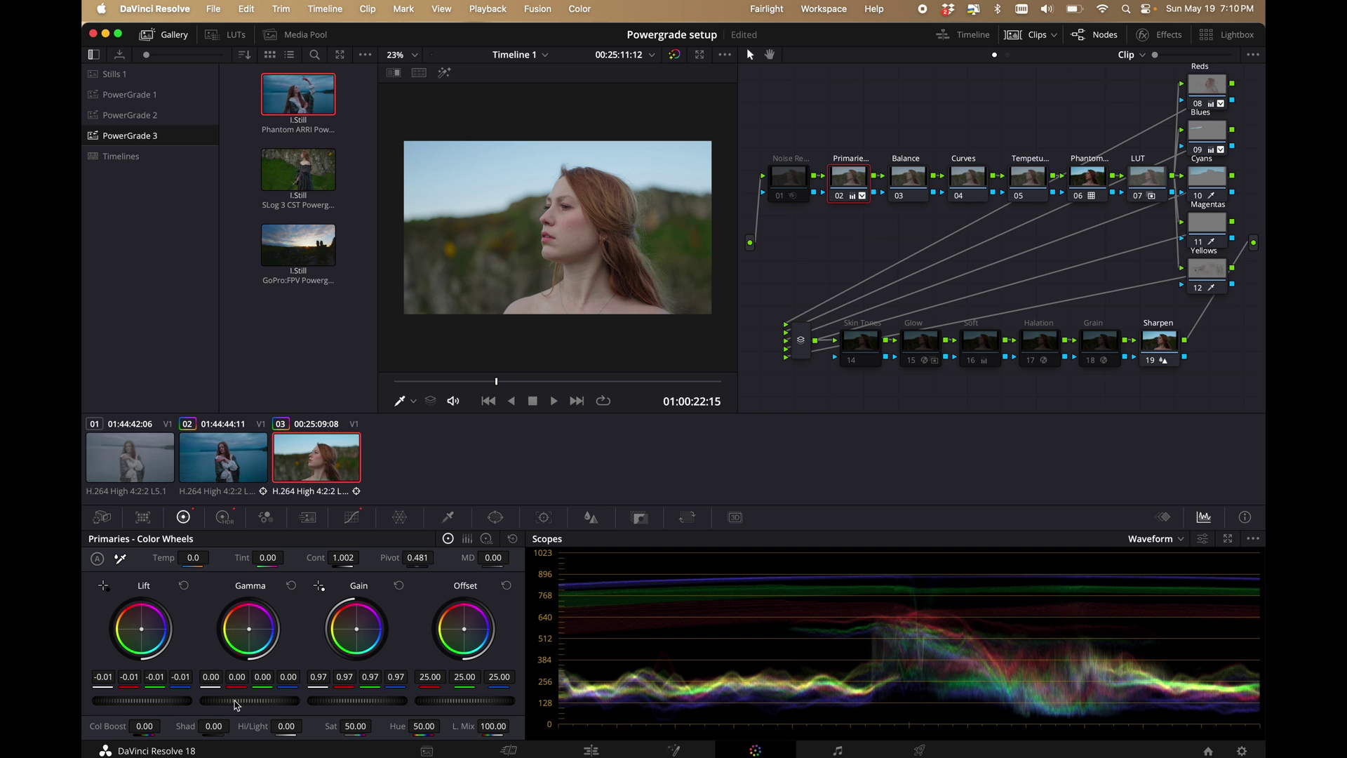
{"action": "left_click_drag", "start_coordinate": [236, 705], "coordinate": [267, 699]}
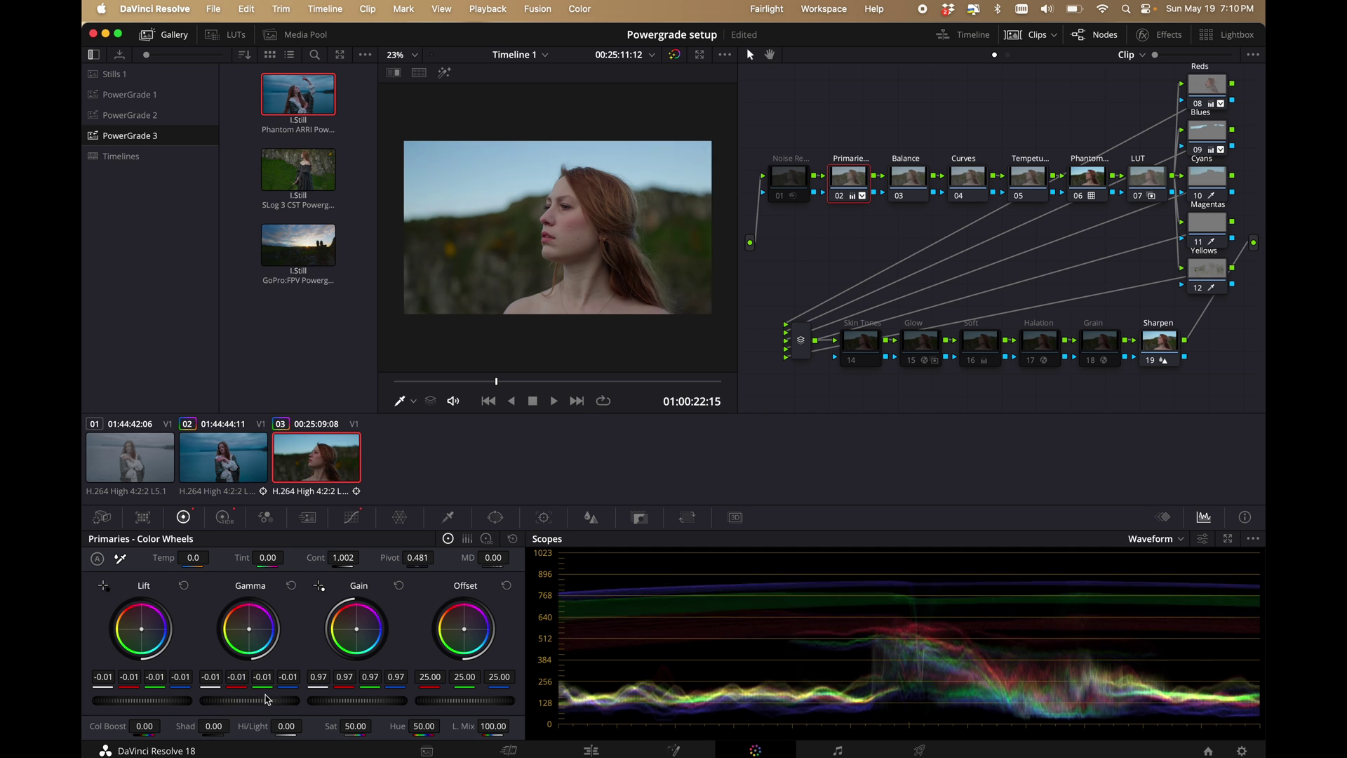
{"action": "key", "text": "super+z"}
- Try an Offset of 25.70 on the Primaries node, undo it, and bring up the High Dynamic Range color wheels
{"action": "left_click_drag", "start_coordinate": [494, 702], "coordinate": [510, 702]}
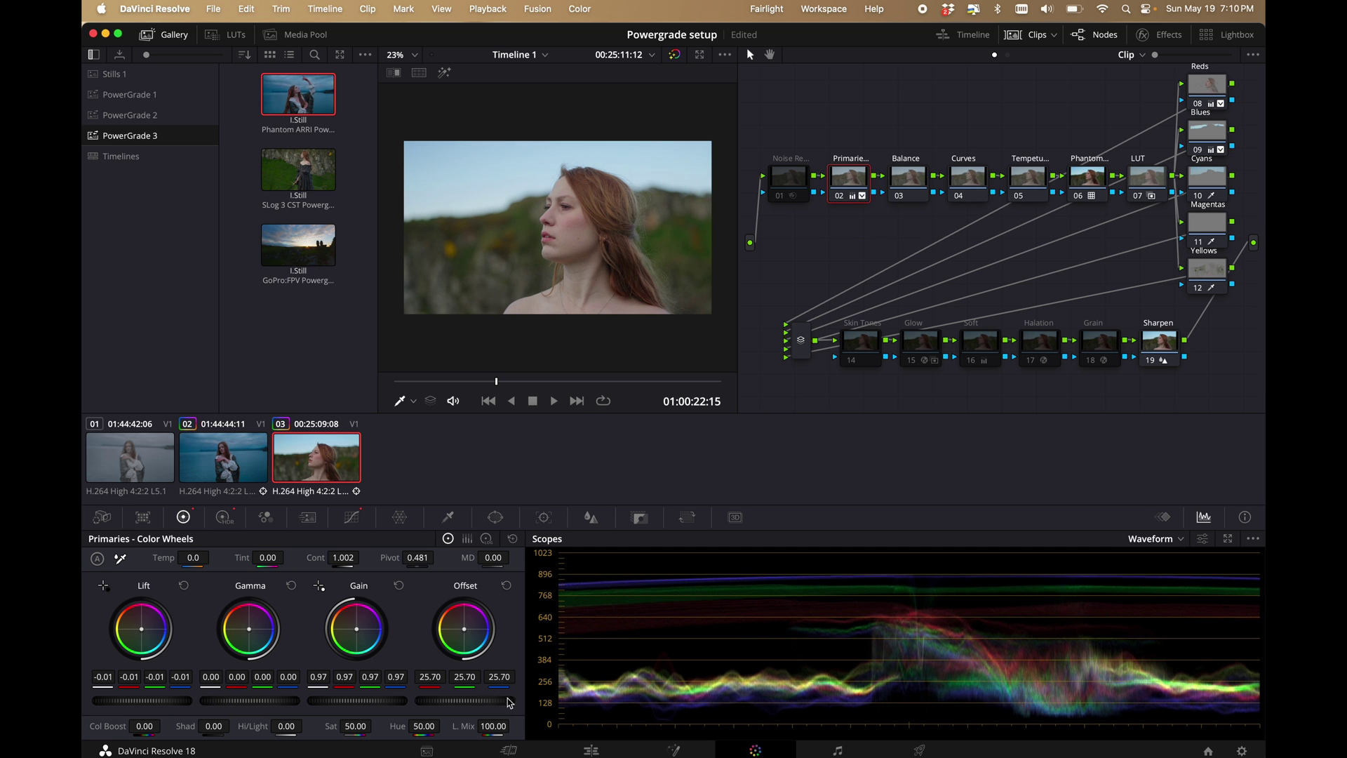
{"action": "key", "text": "super+z"}
{"action": "key", "text": "super+z"}
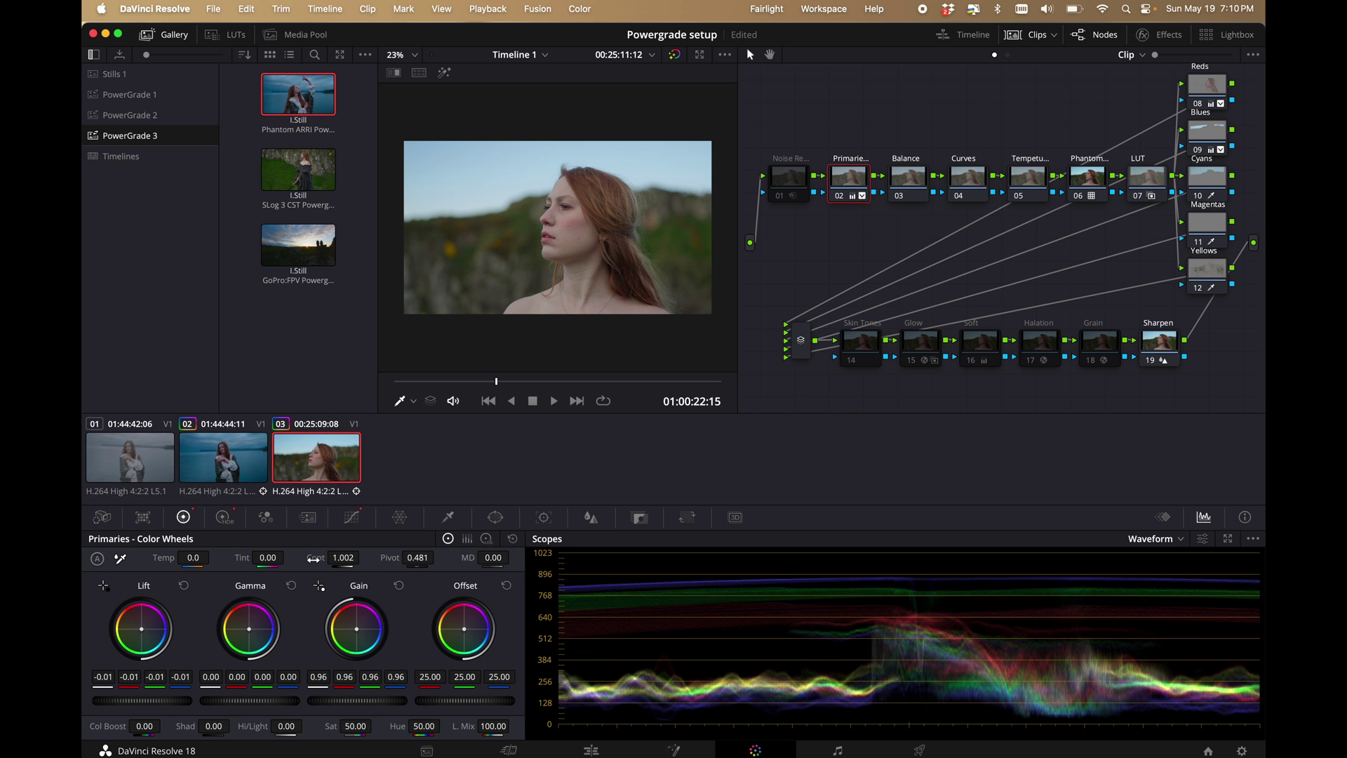
{"action": "mouse_move", "coordinate": [343, 557]}
{"action": "left_mouse_down"}
{"action": "mouse_move", "coordinate": [412, 572]}
{"action": "mouse_move", "coordinate": [338, 558]}
{"action": "left_mouse_up"}
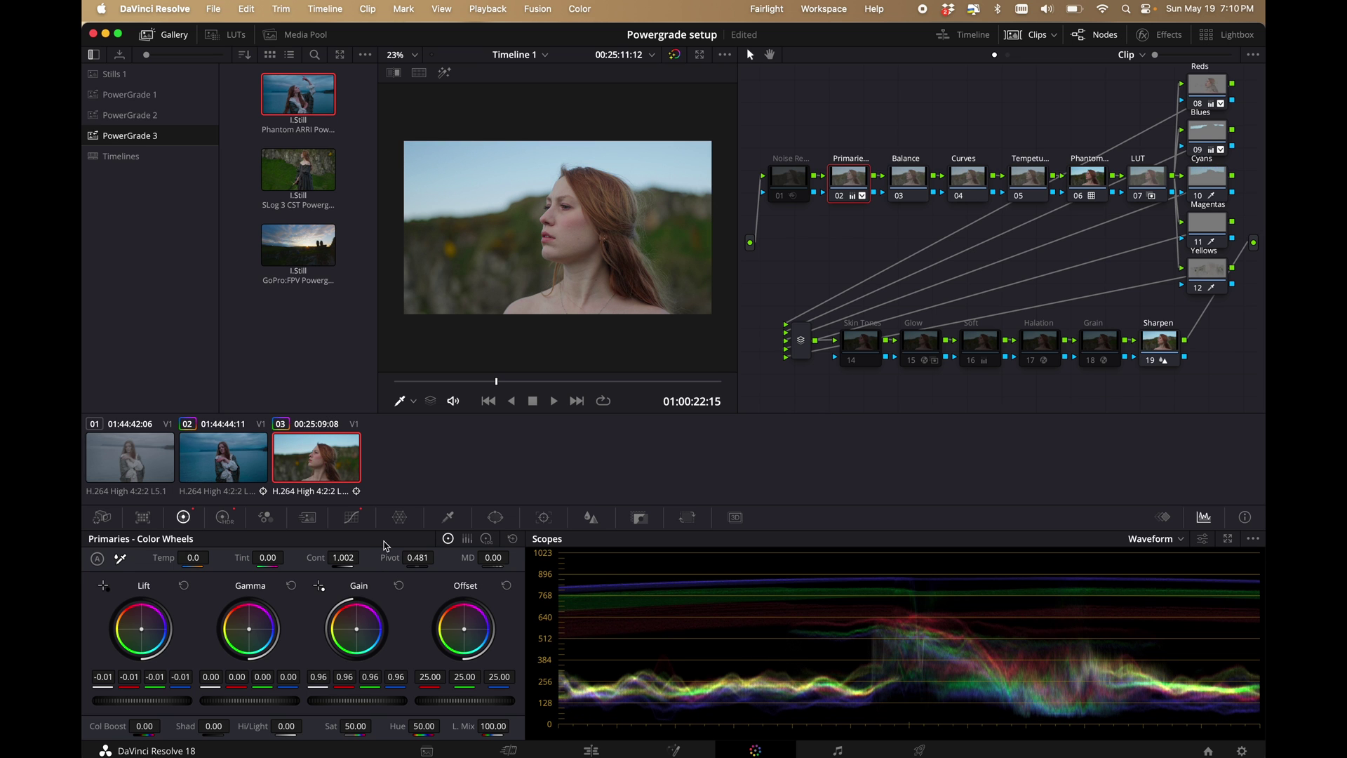
{"action": "left_click", "coordinate": [223, 519]}
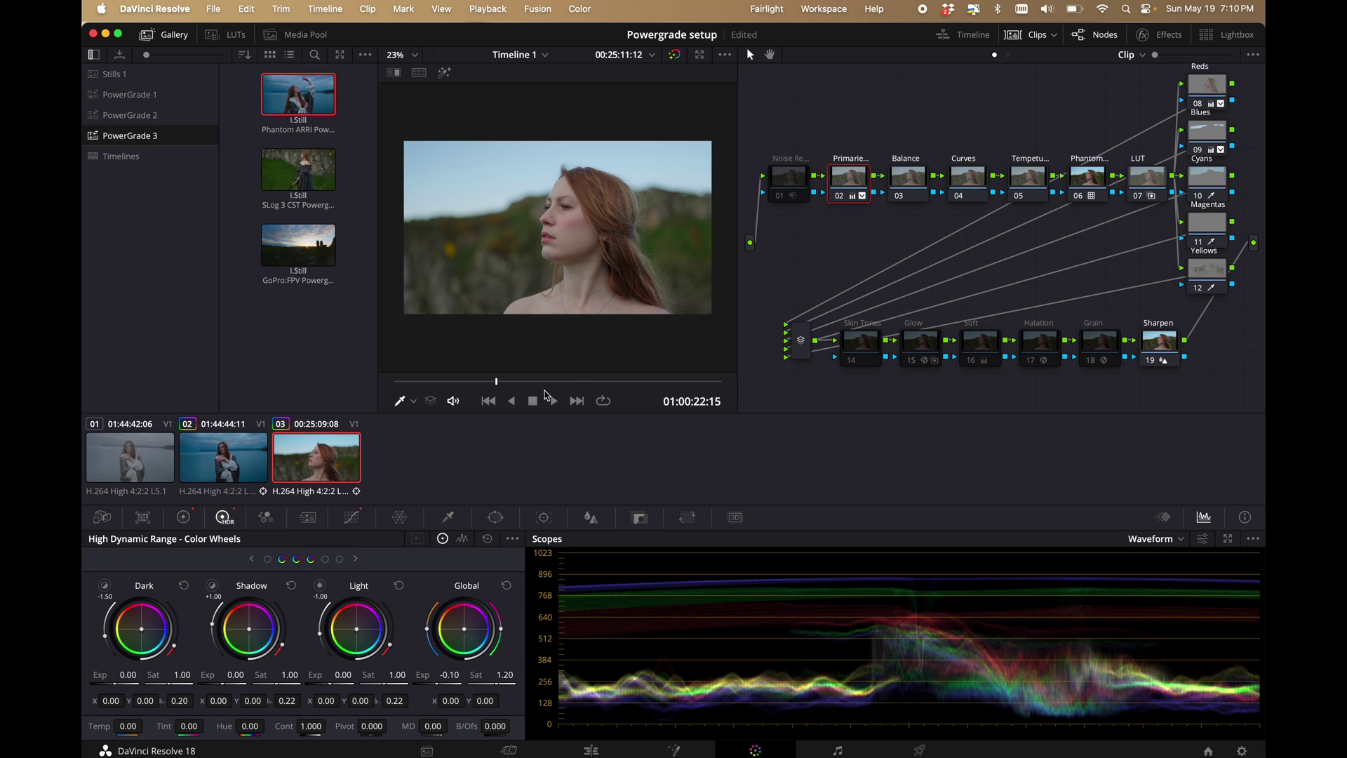
- Slip the third clip on Video 1 to the wider shot of the woman holding a sword and play it back
{"action": "left_click", "coordinate": [600, 751]}
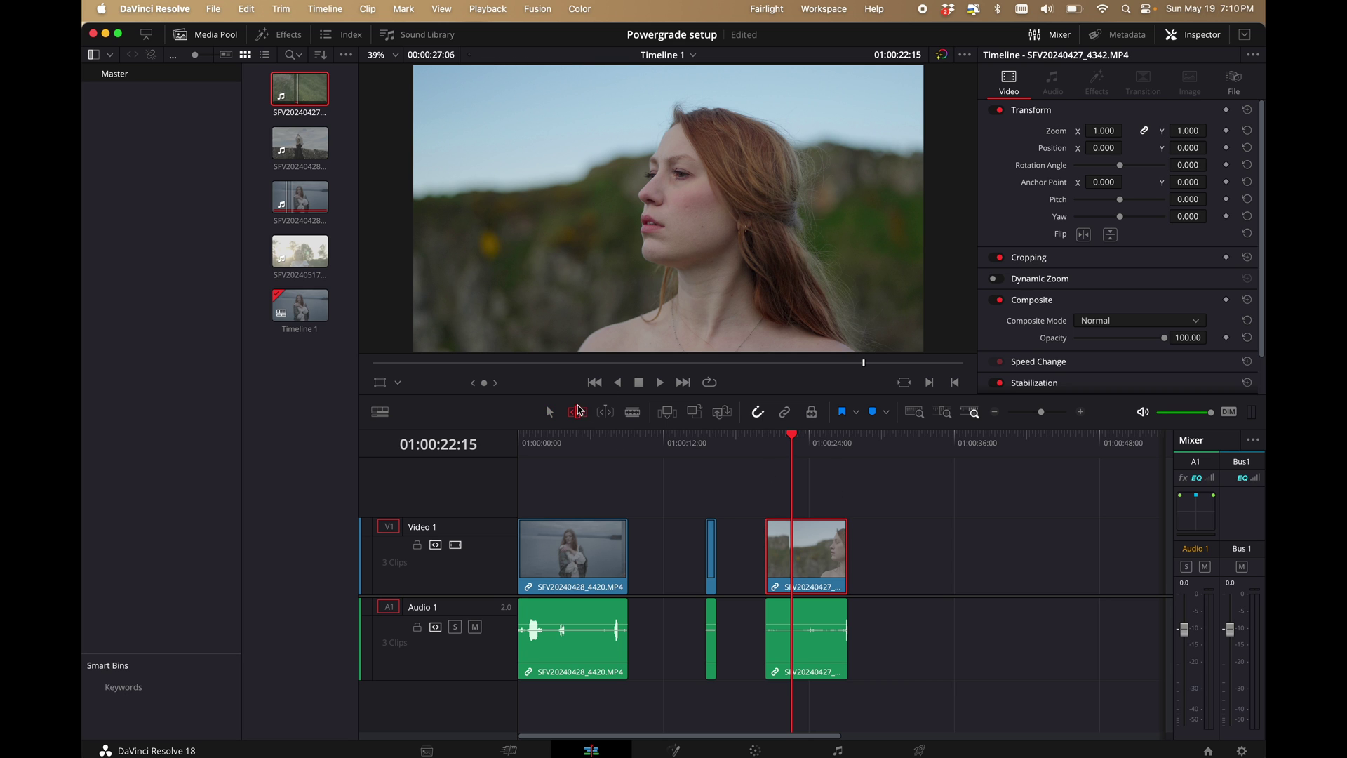
{"action": "left_click_drag", "start_coordinate": [802, 554], "coordinate": [1015, 562]}
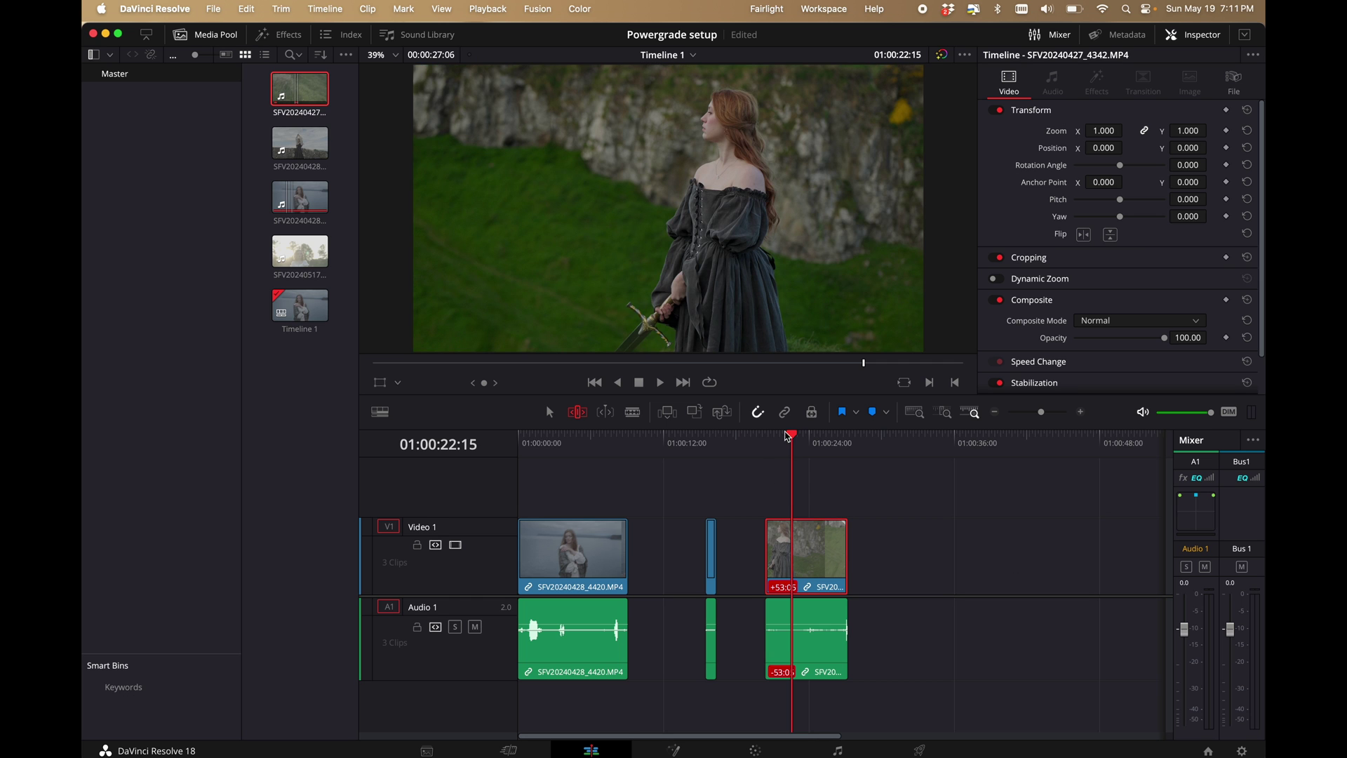
{"action": "left_click", "coordinate": [766, 444]}
{"action": "key", "text": "space"}
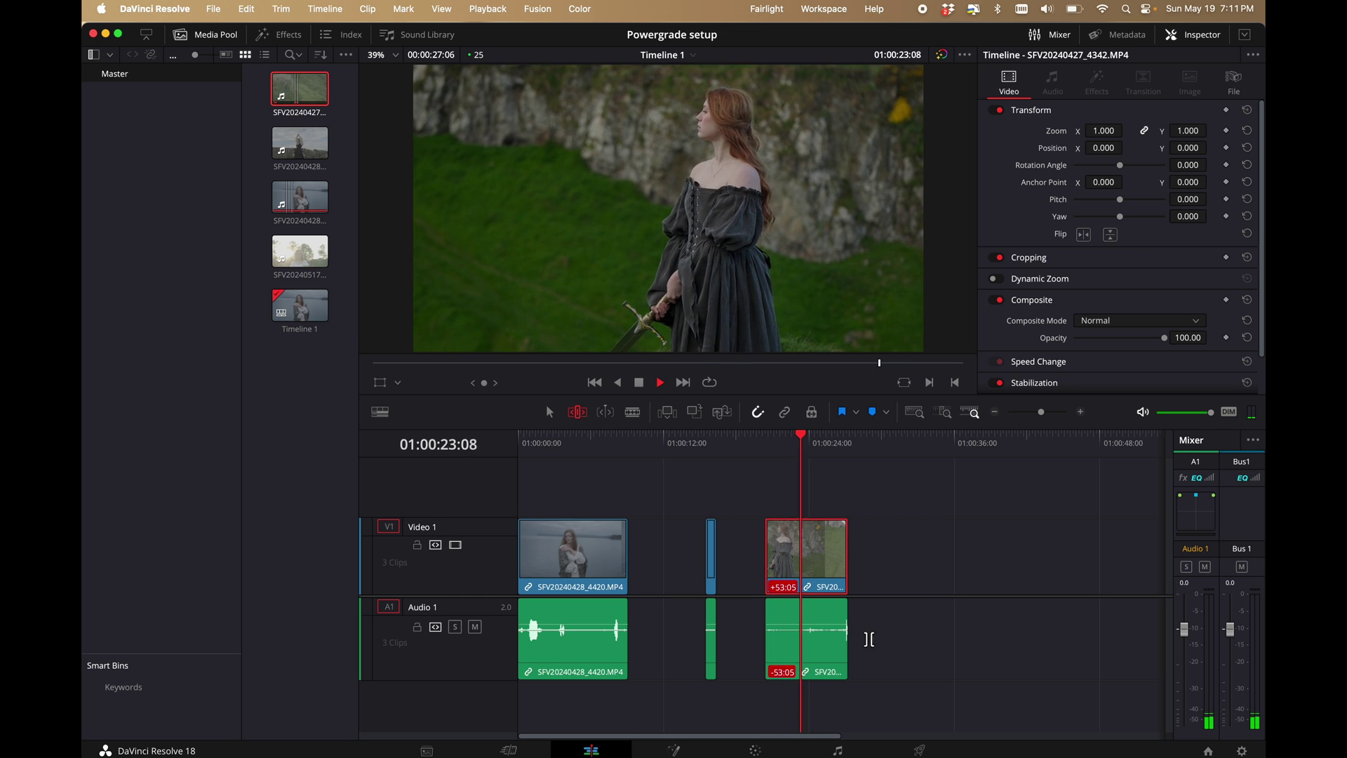
{"action": "key", "text": "space"}
- Return the playhead to 01:00:22:15 and open the slipped clip for colour grading
{"action": "left_click", "coordinate": [791, 443]}
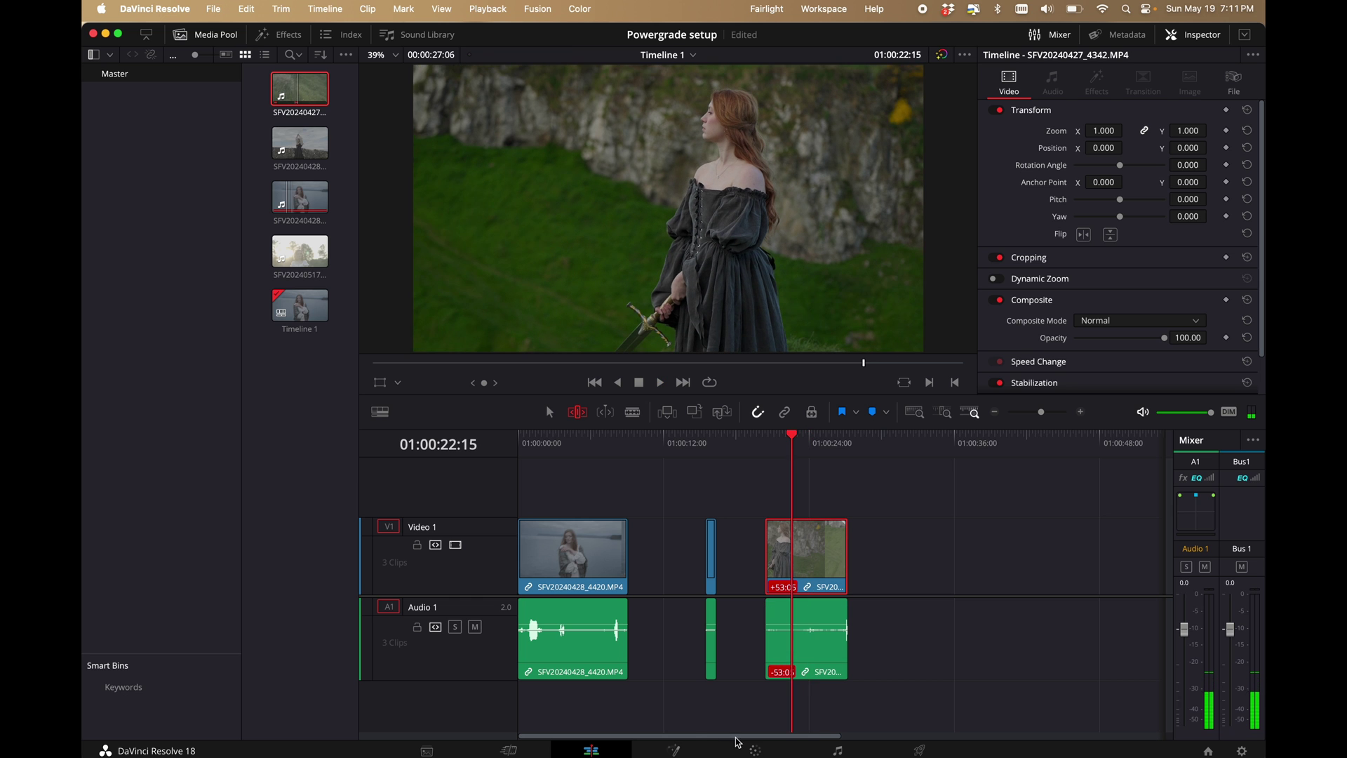
{"action": "left_click", "coordinate": [750, 751]}
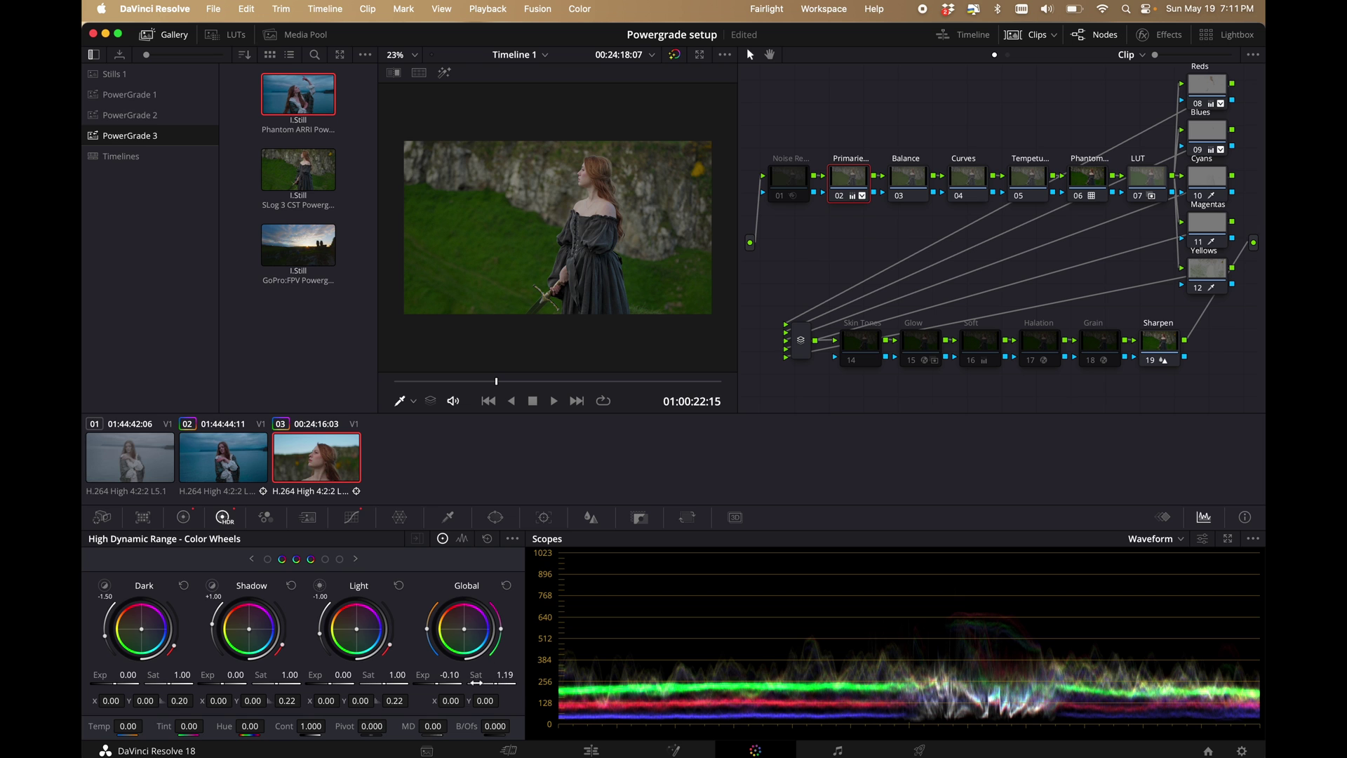
- Try a Global saturation of 1.30 in the HDR wheels and a Primaries saturation of 0.40, restoring them to 1.20 and 50.00
{"action": "left_click_drag", "start_coordinate": [476, 681], "coordinate": [134, 482]}
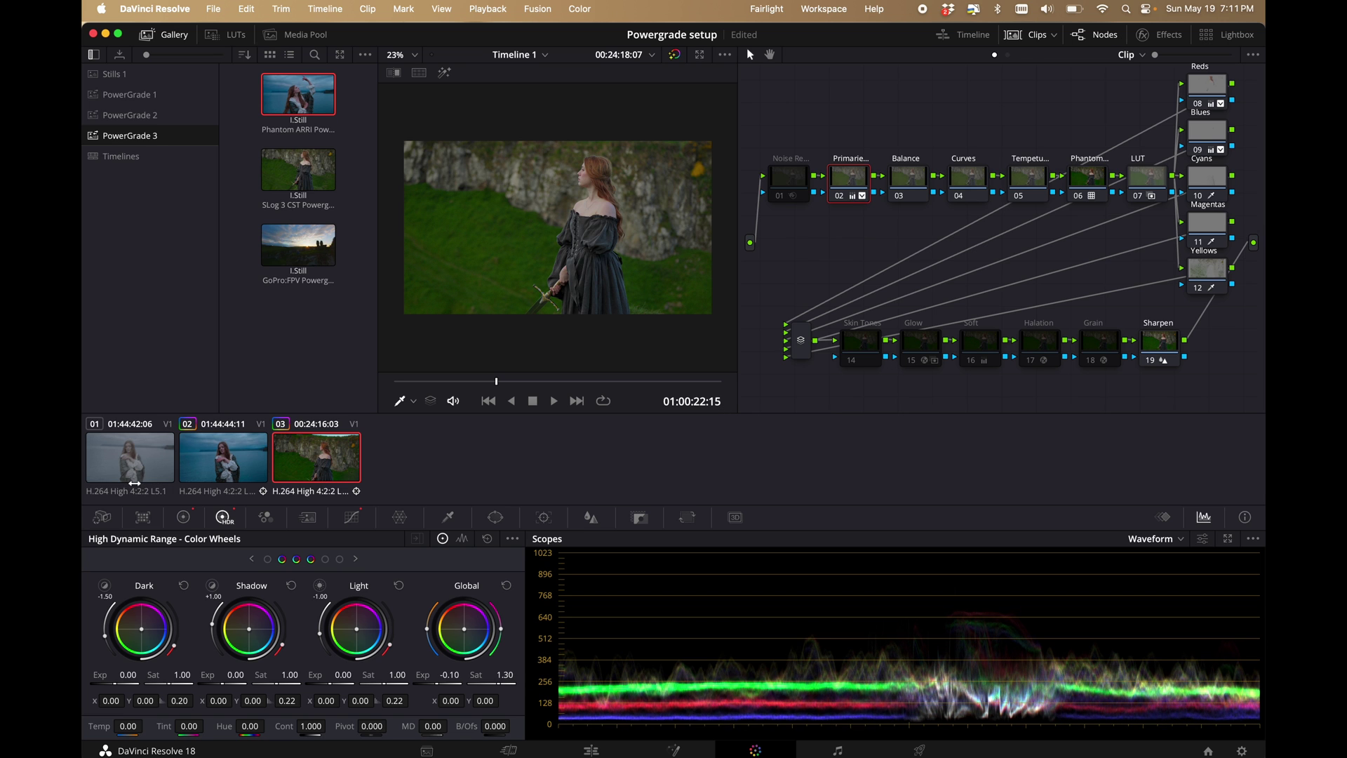
{"action": "left_click_drag", "start_coordinate": [661, 378], "coordinate": [524, 425]}
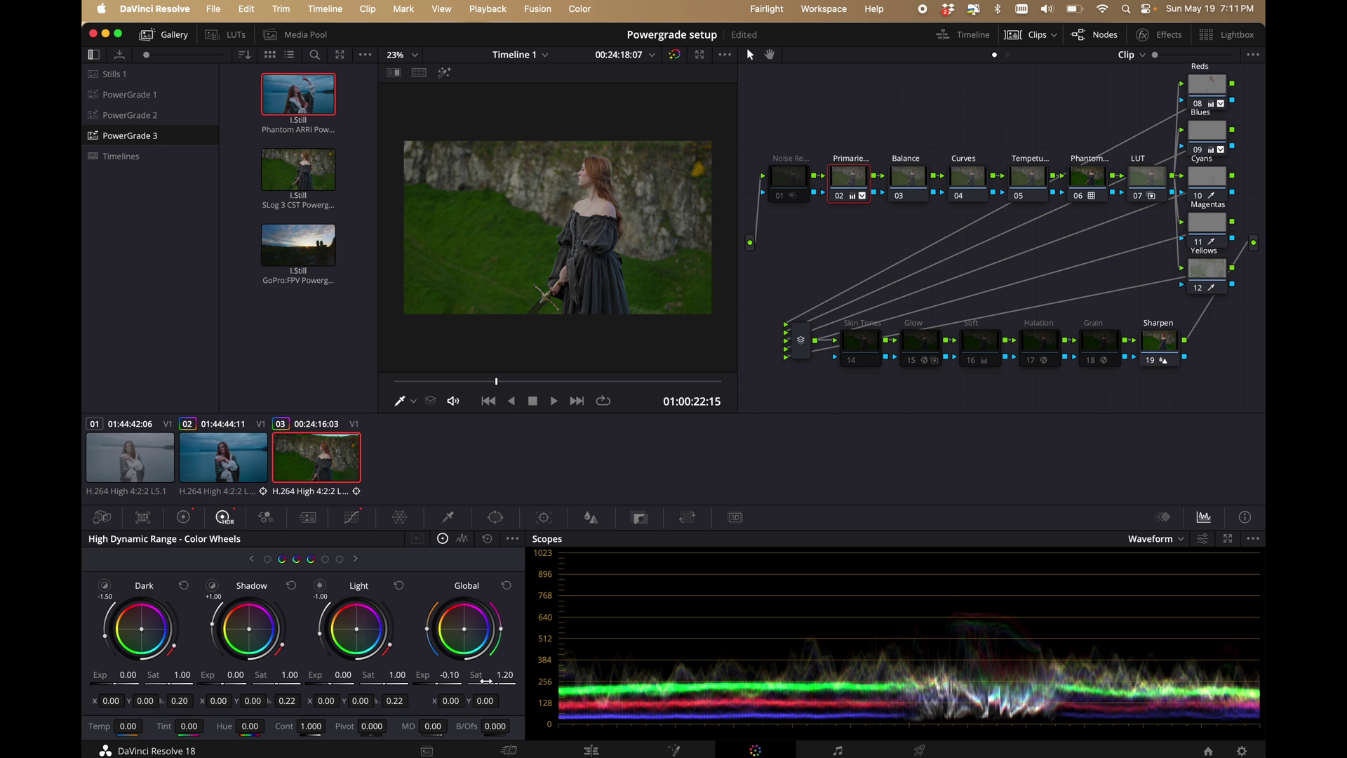
{"action": "left_click", "coordinate": [183, 521]}
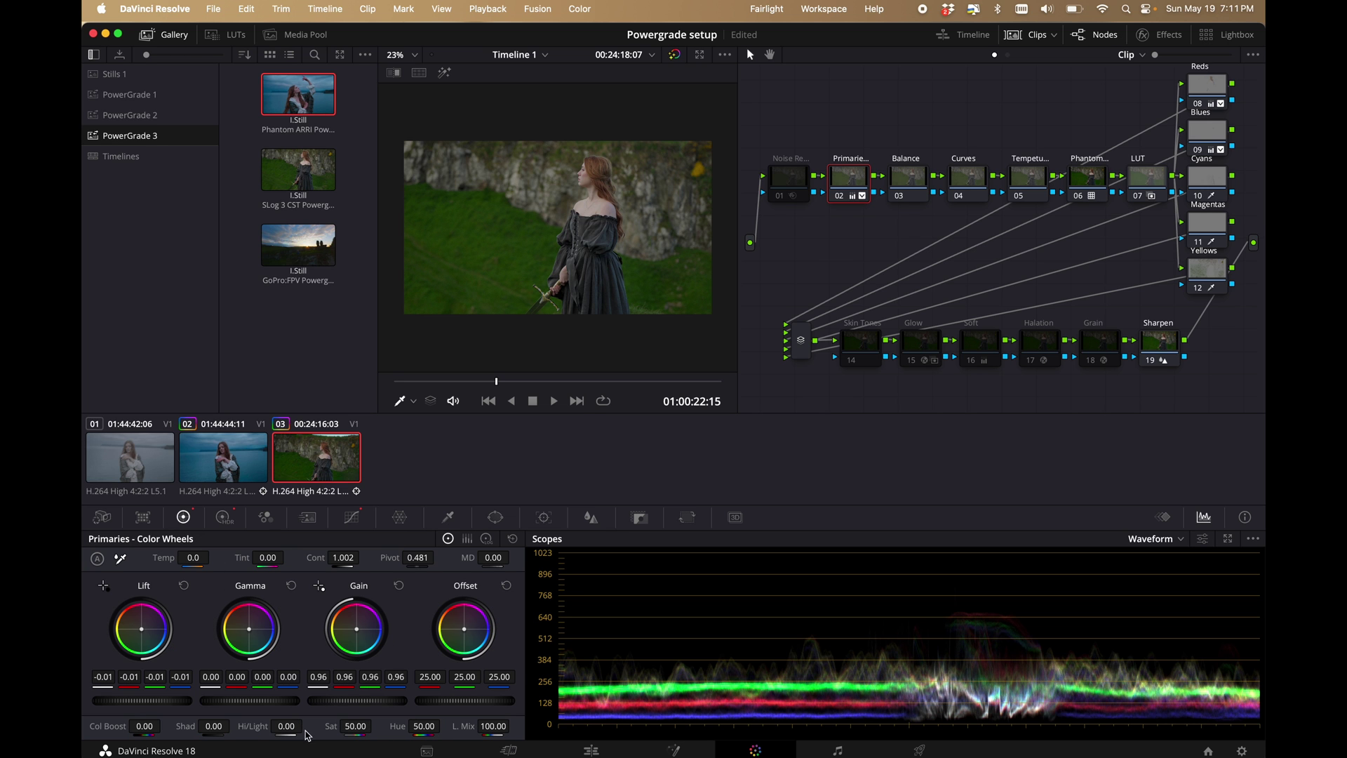
{"action": "left_click_drag", "start_coordinate": [357, 728], "coordinate": [317, 716]}
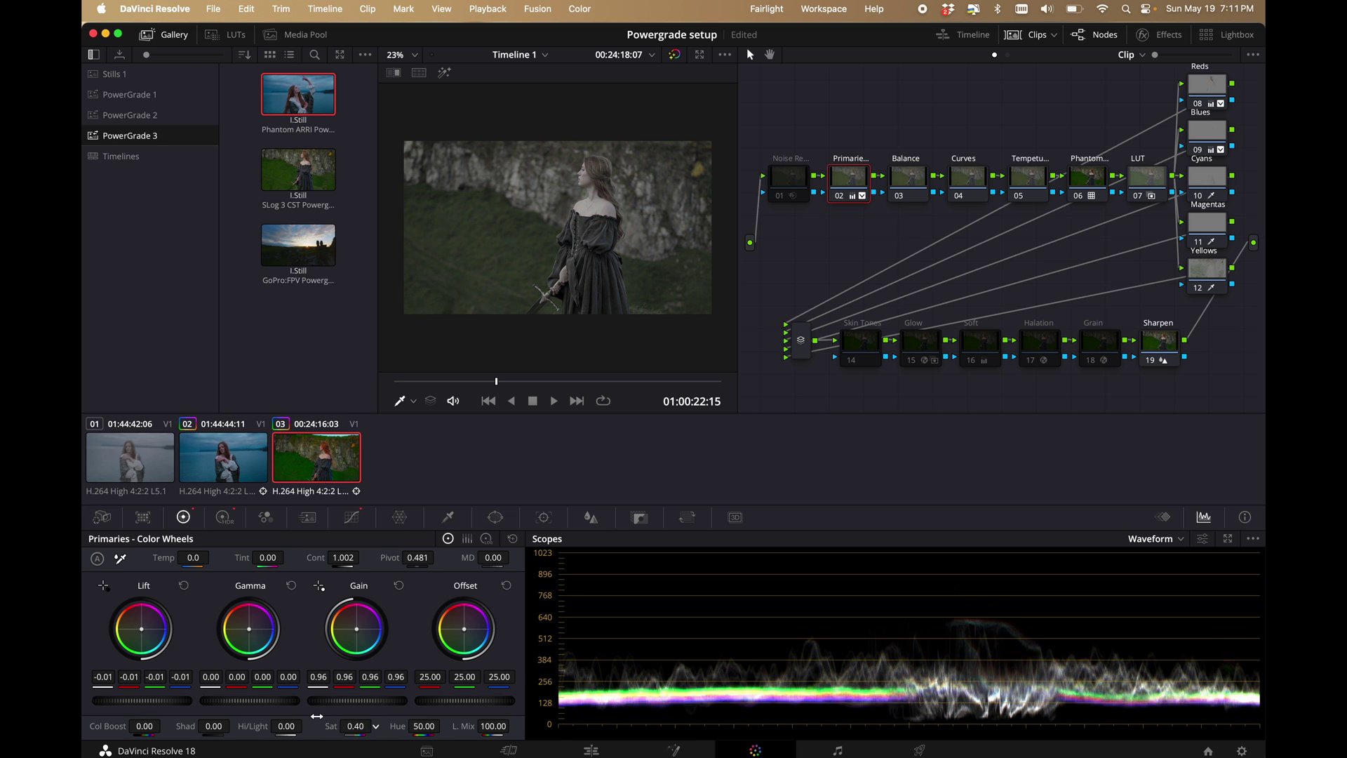
{"action": "double_click", "coordinate": [331, 726]}
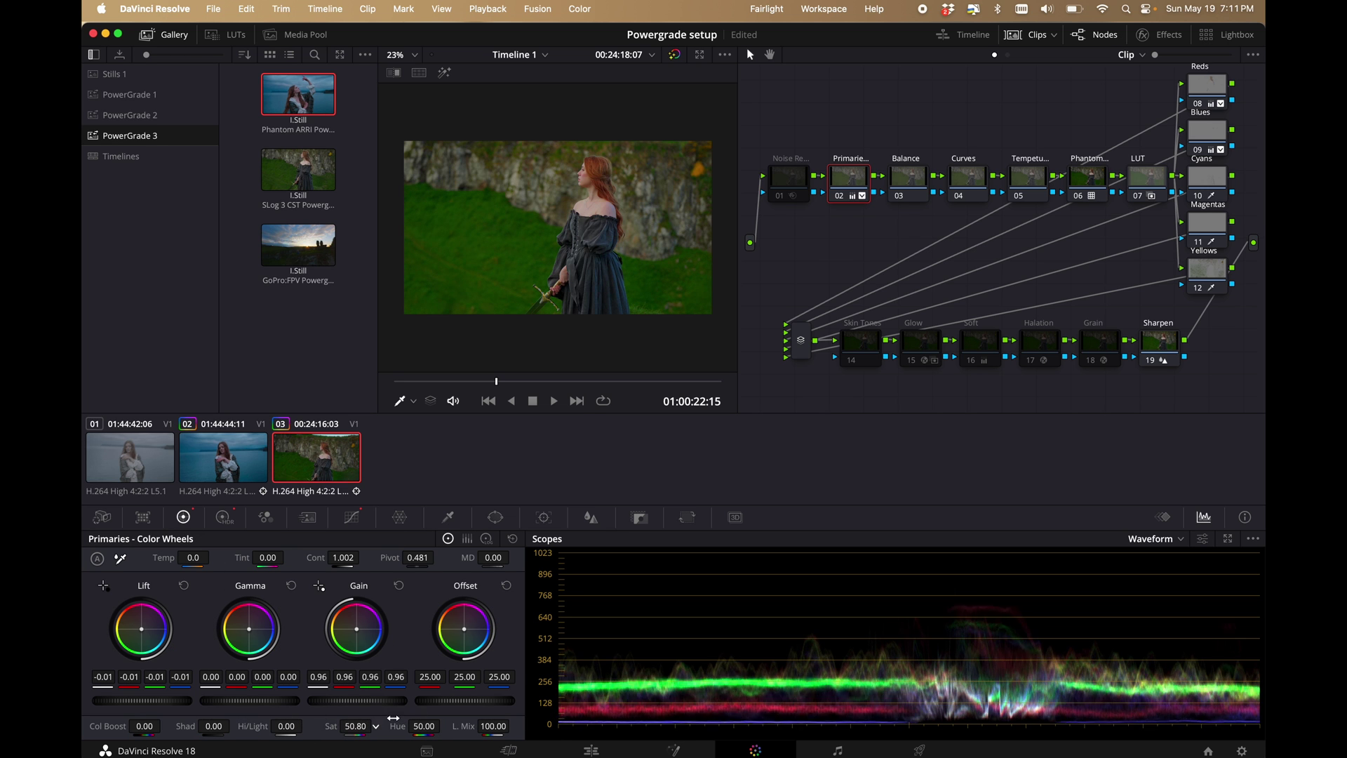
{"action": "left_click", "coordinate": [223, 518]}
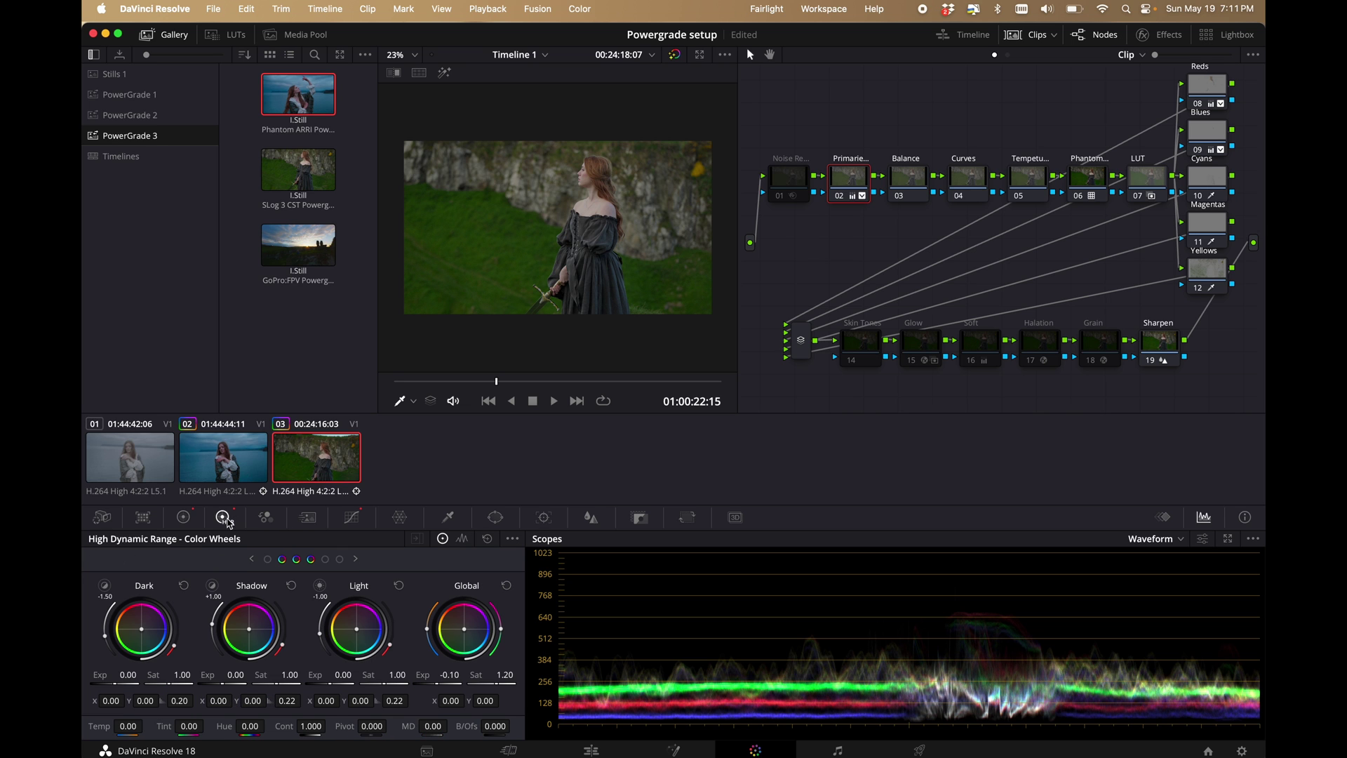
{"action": "left_click", "coordinate": [181, 517]}
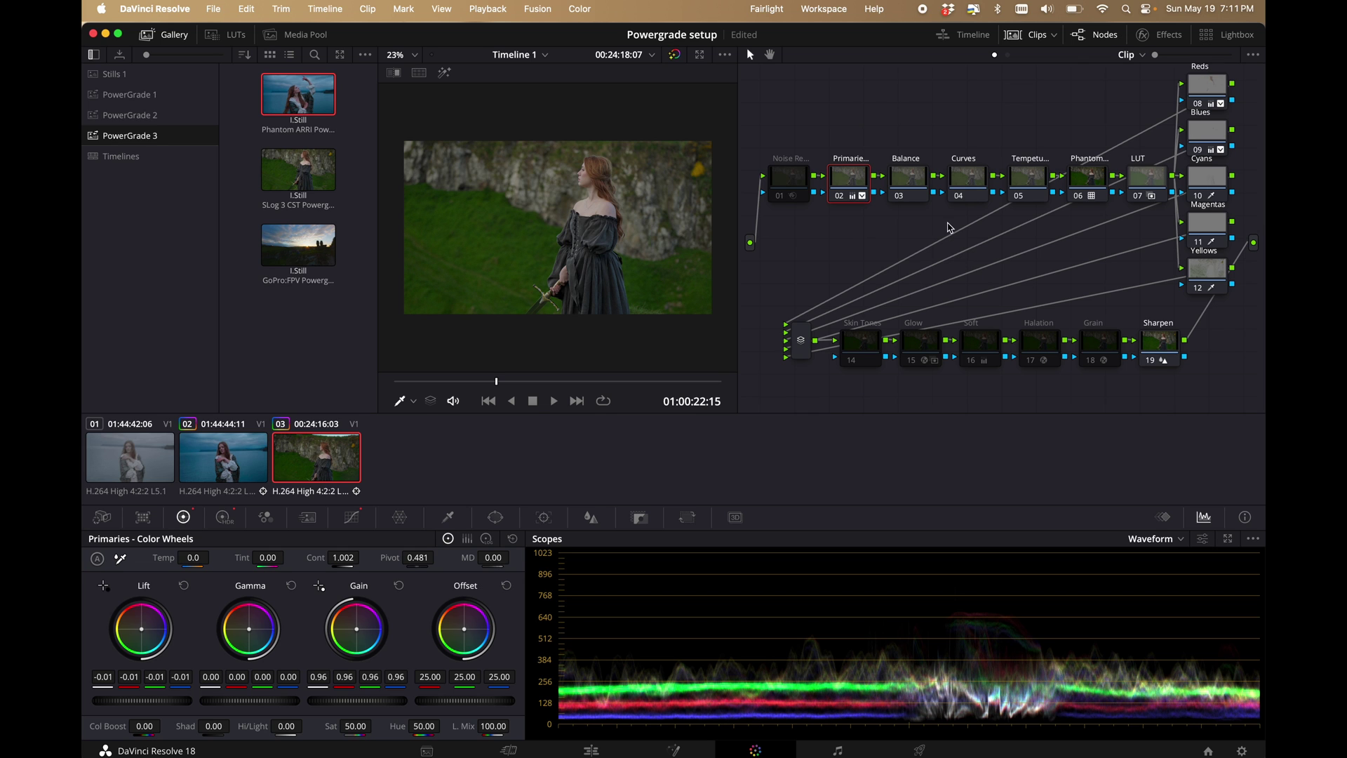
- Try shifting the Balance node's red Gain to 0.91 and its green Gain, and undo both along with the Primaries Gain reduction
{"action": "left_click", "coordinate": [911, 182]}
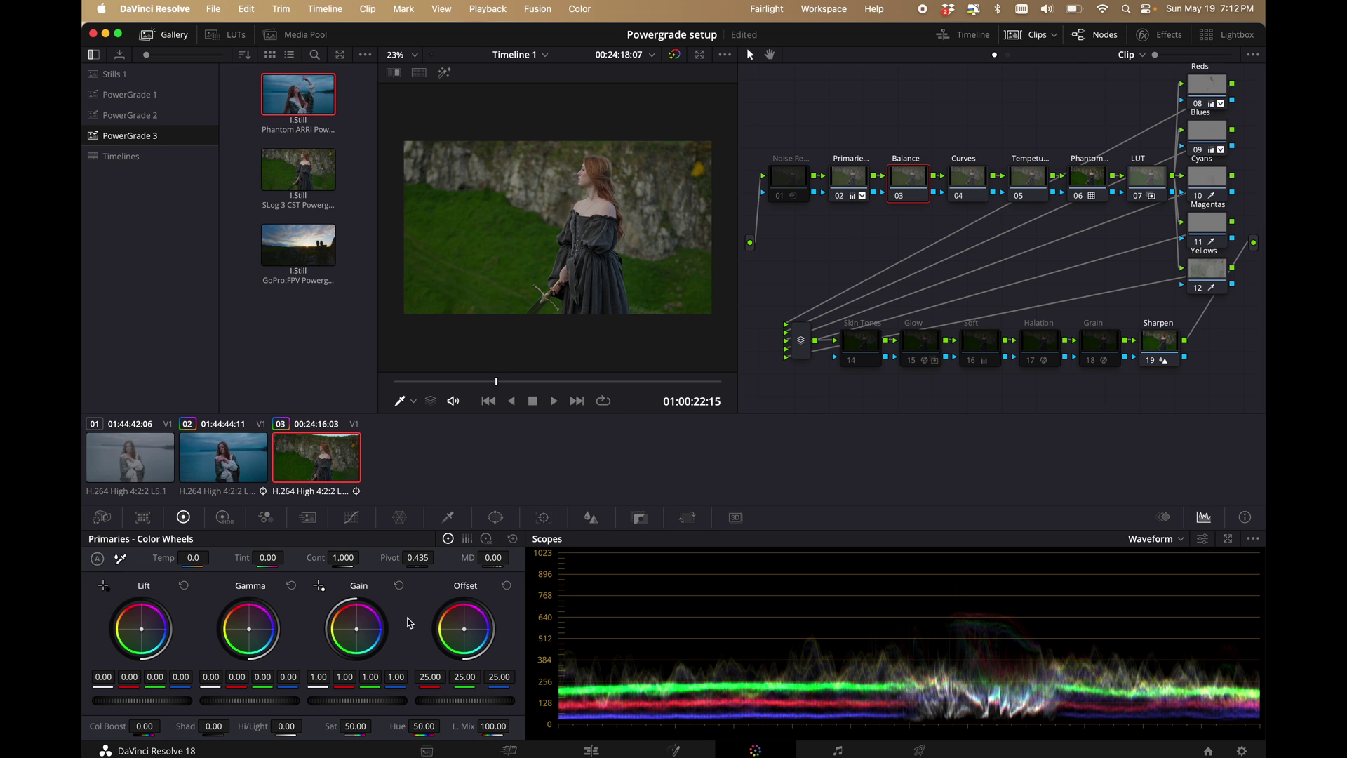
{"action": "left_click_drag", "start_coordinate": [379, 681], "coordinate": [326, 674]}
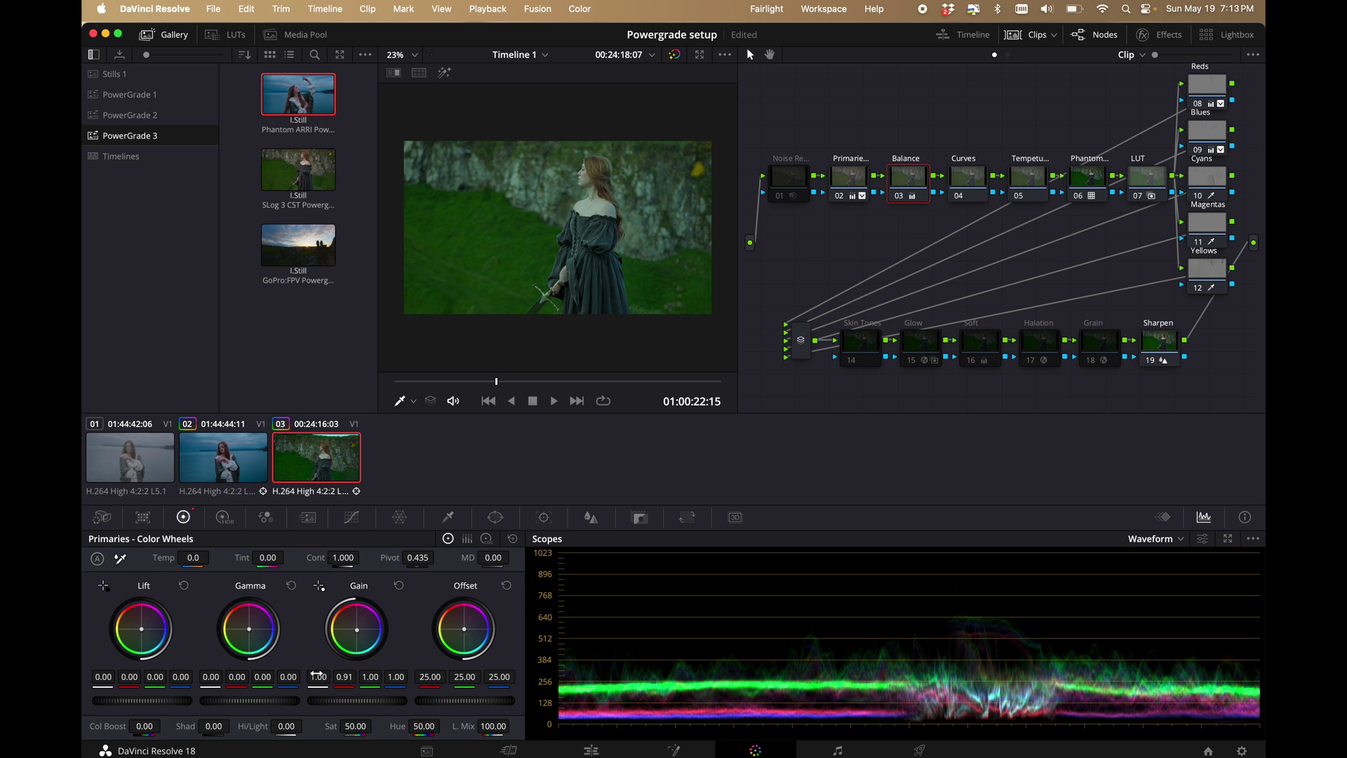
{"action": "left_click_drag", "start_coordinate": [349, 680], "coordinate": [374, 677]}
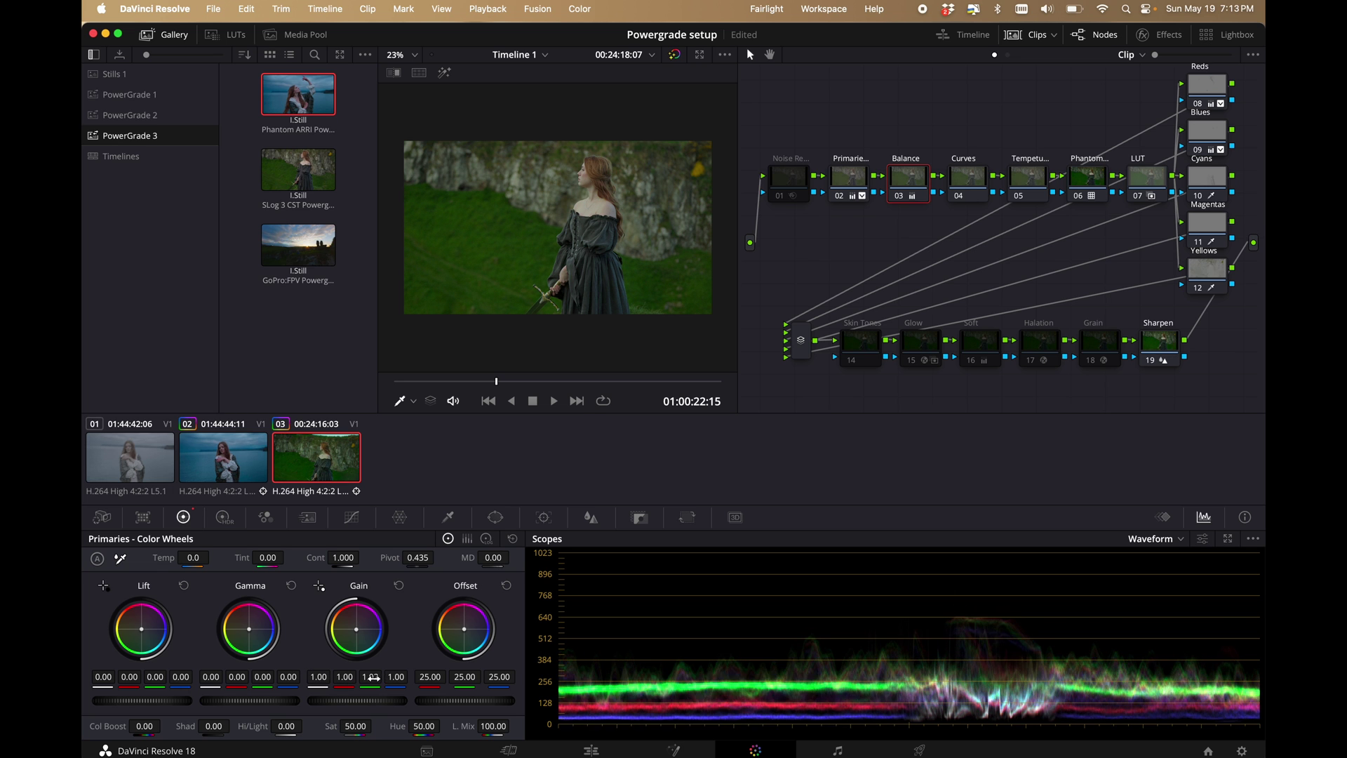
{"action": "key", "text": "super+z"}
{"action": "key", "text": "super+z"}
{"action": "key", "text": "super+z"}
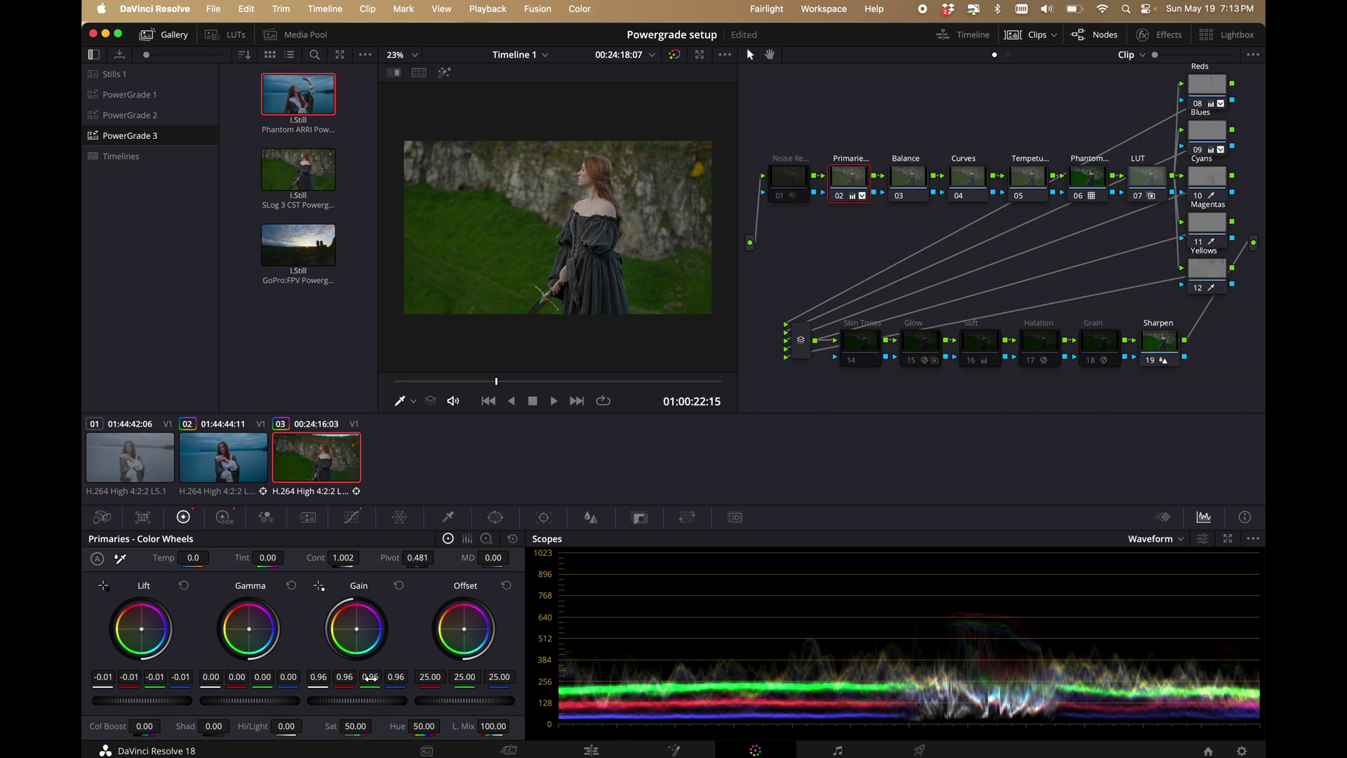
{"action": "key", "text": "super+z"}
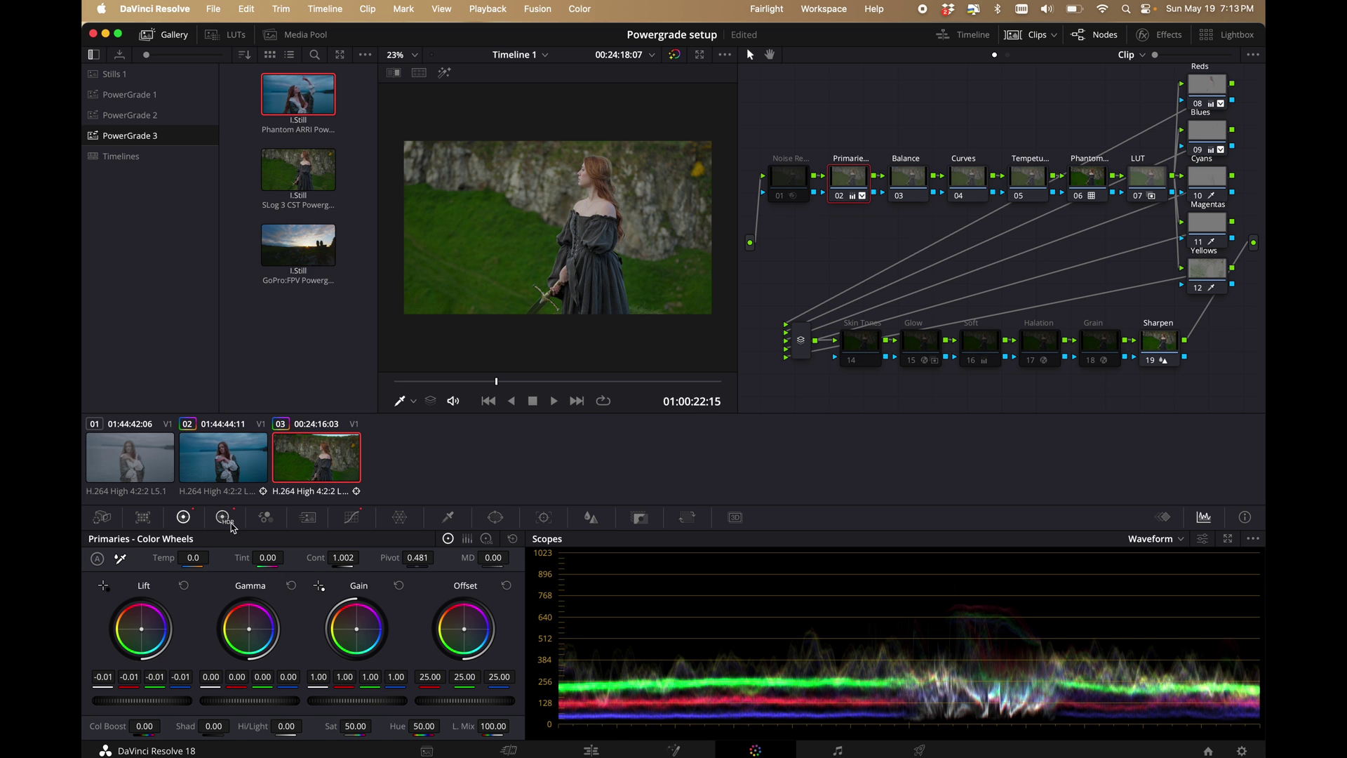
- Shape a contrast curve on the Curves node with a slightly lowered shadow point and a raised highlight point
{"action": "left_click", "coordinate": [223, 518]}
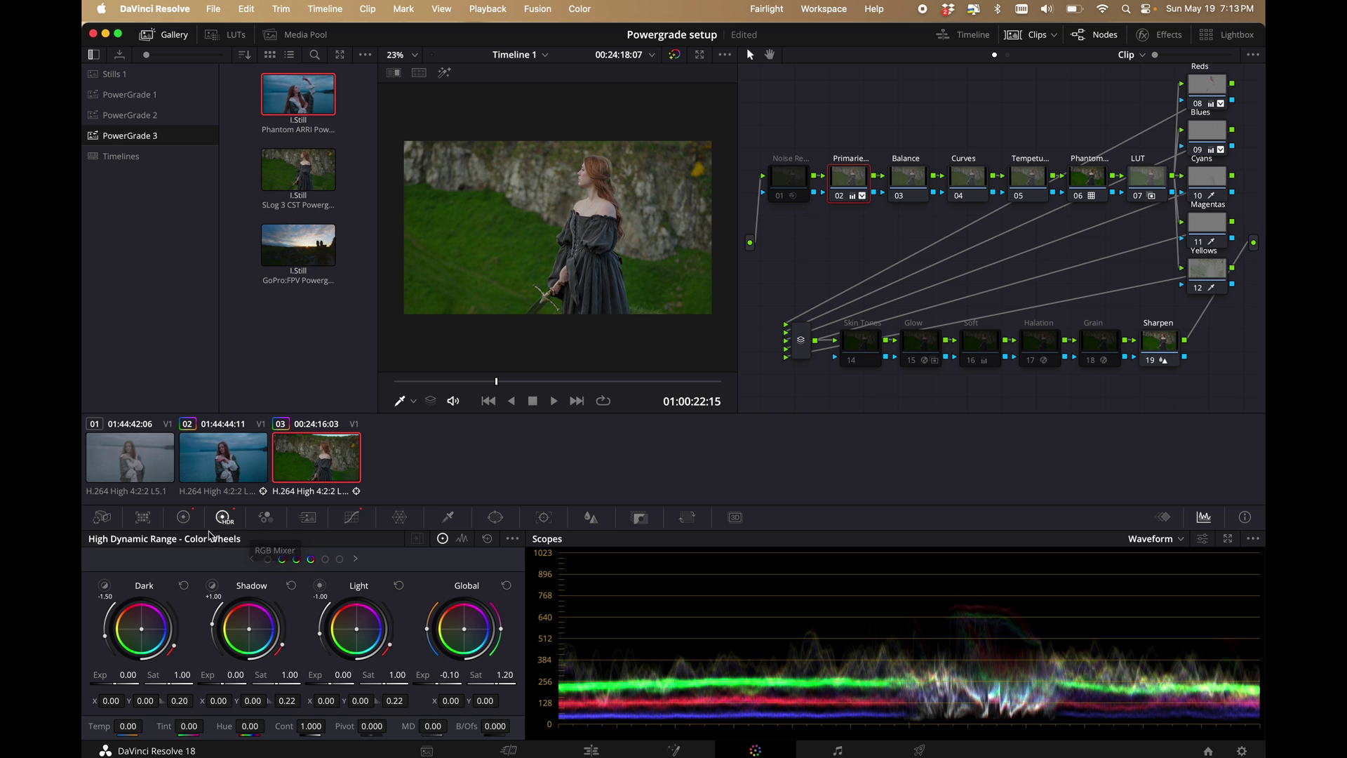
{"action": "left_click", "coordinate": [183, 517]}
{"action": "left_click", "coordinate": [966, 179]}
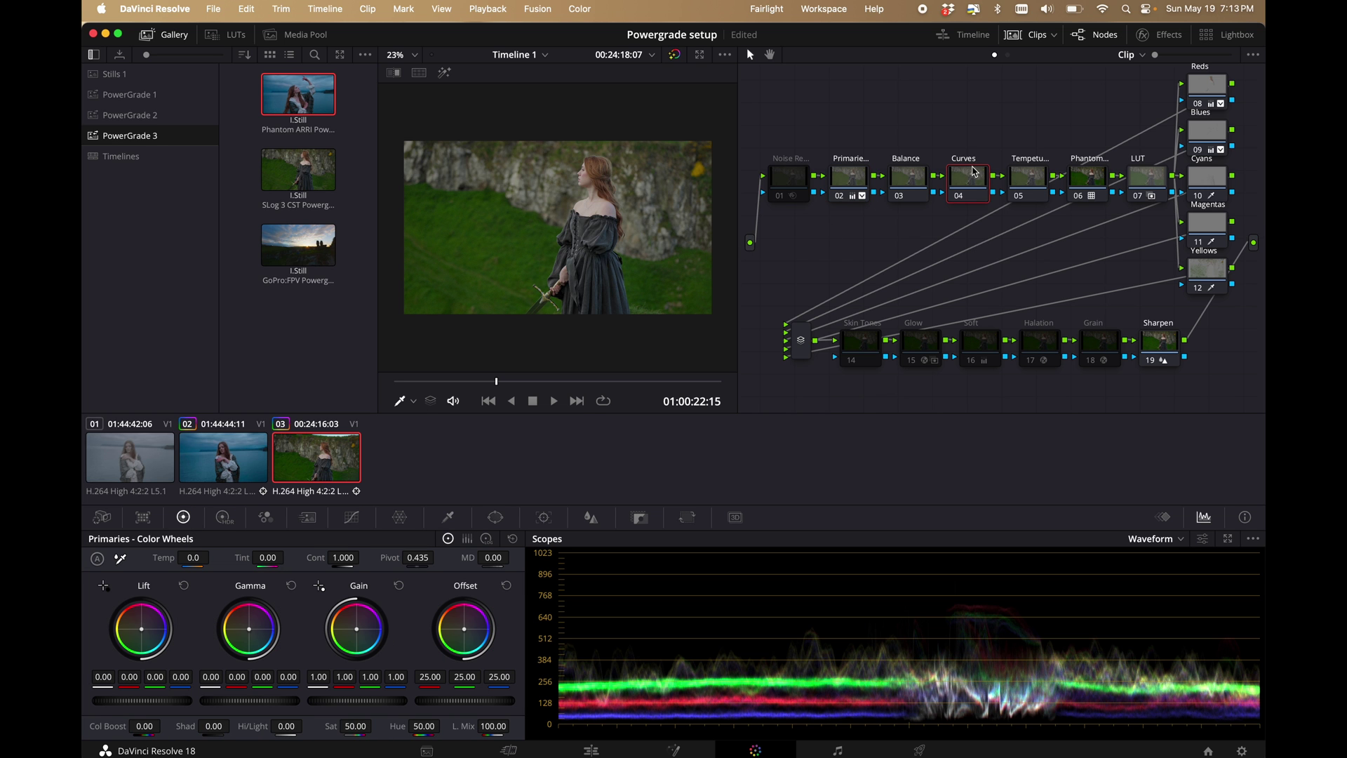
{"action": "left_click", "coordinate": [351, 517]}
{"action": "left_click_drag", "start_coordinate": [179, 673], "coordinate": [176, 677]}
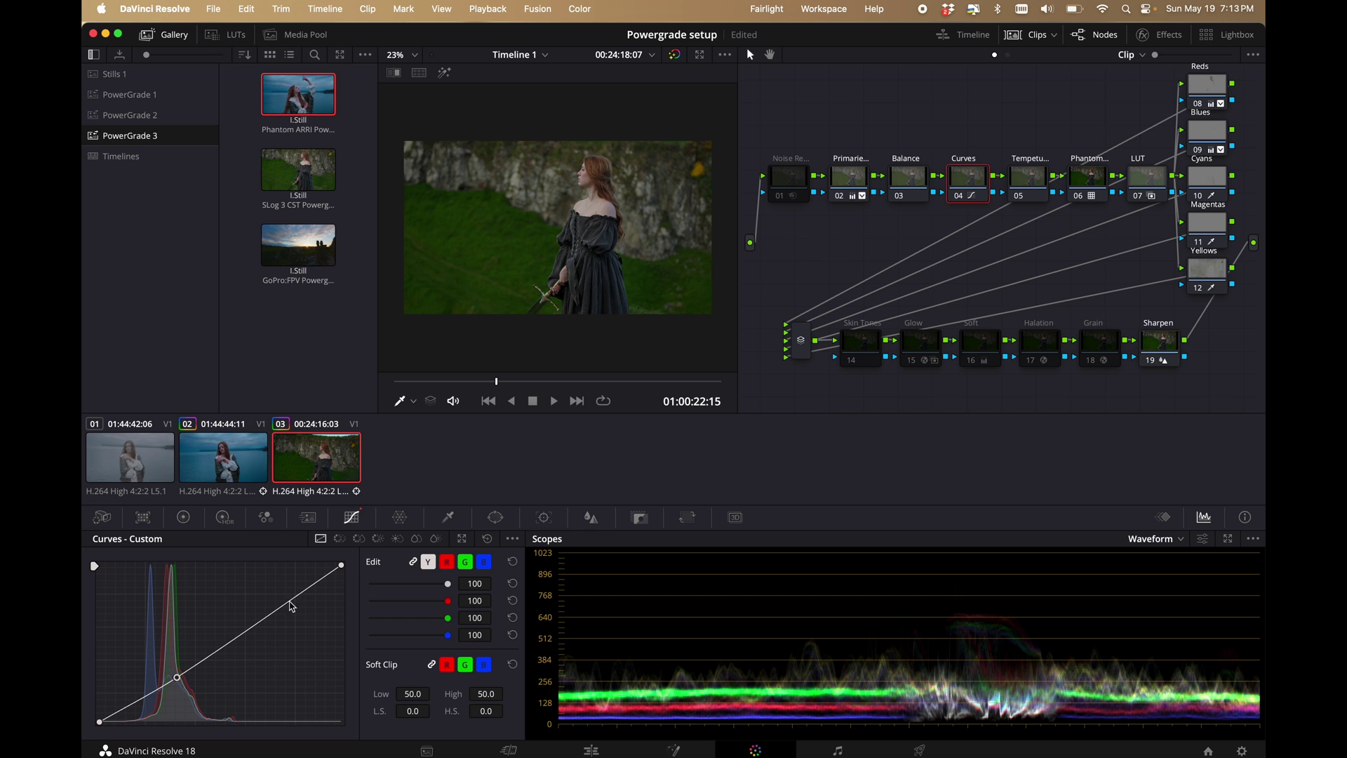
{"action": "left_click_drag", "start_coordinate": [292, 606], "coordinate": [288, 593]}
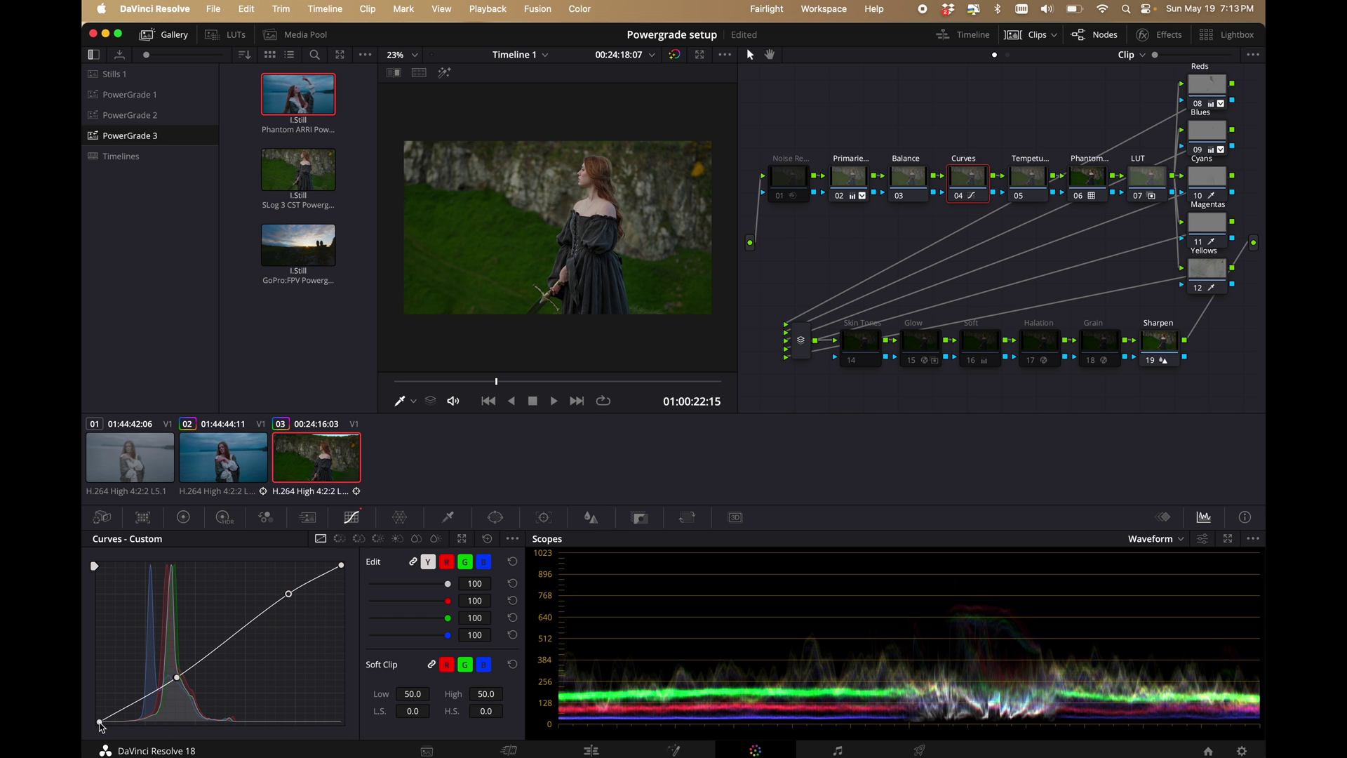
- Raise the custom curve's black endpoint, lower its white endpoint slightly, and remove the shadow control point
{"action": "left_click_drag", "start_coordinate": [100, 722], "coordinate": [99, 713]}
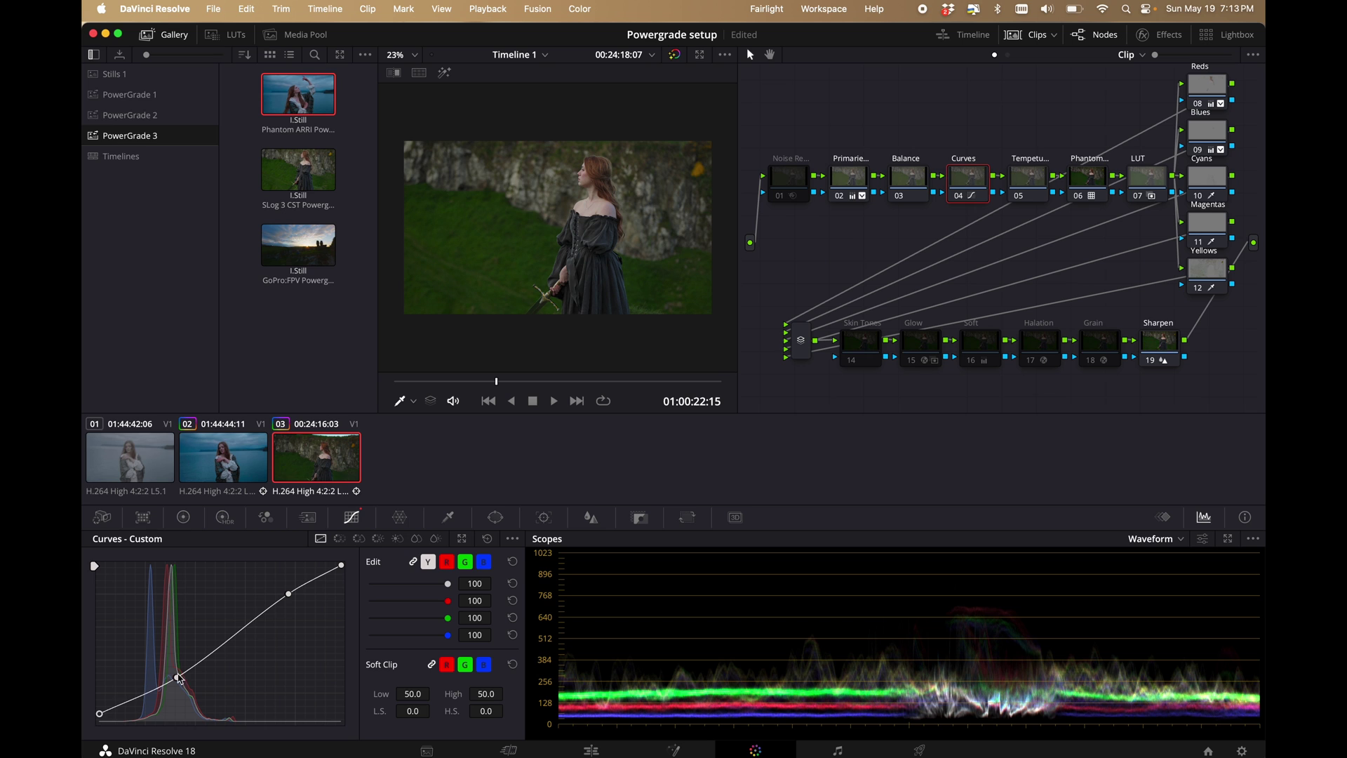
{"action": "left_click_drag", "start_coordinate": [342, 565], "coordinate": [344, 571]}
{"action": "right_click", "coordinate": [177, 679]}
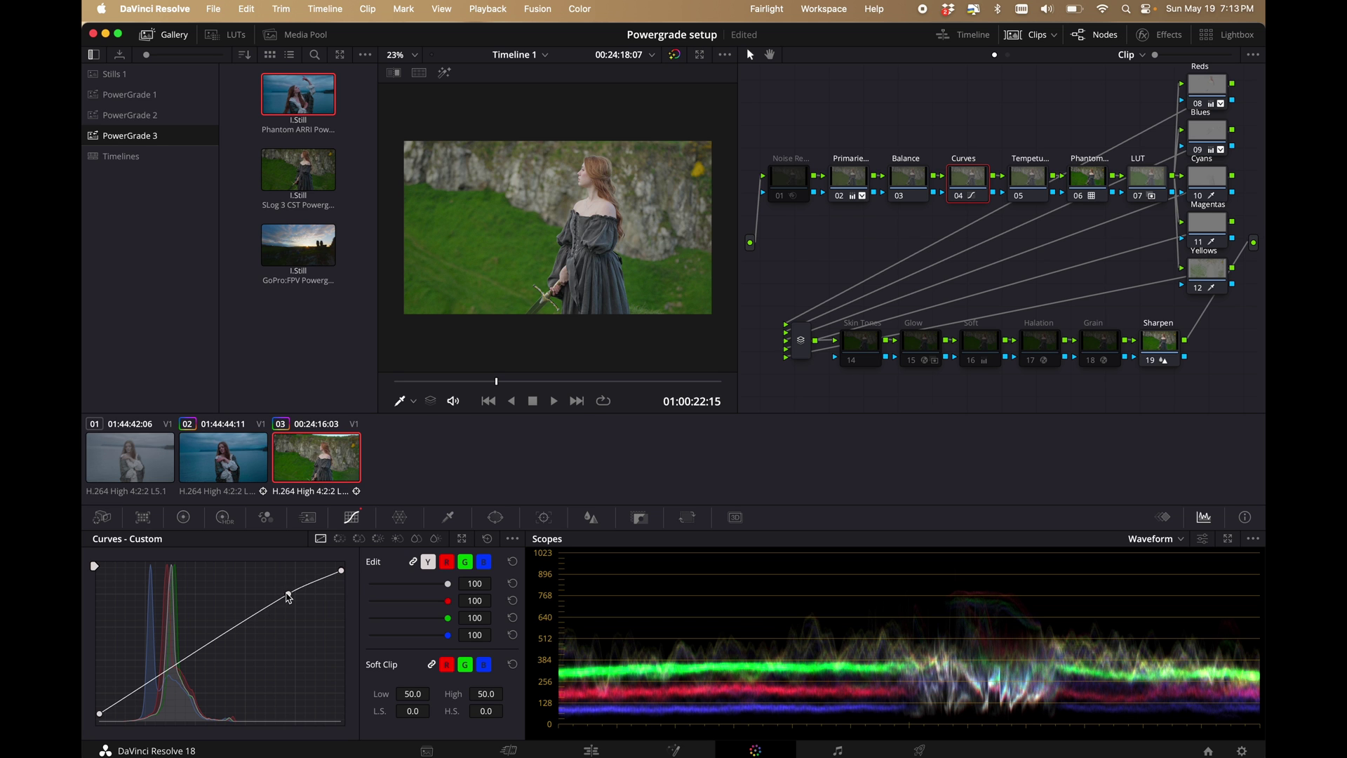
- Return the custom curve to a straight diagonal with both endpoints in the corners, and reset the Curves node's grade
{"action": "right_click", "coordinate": [288, 594]}
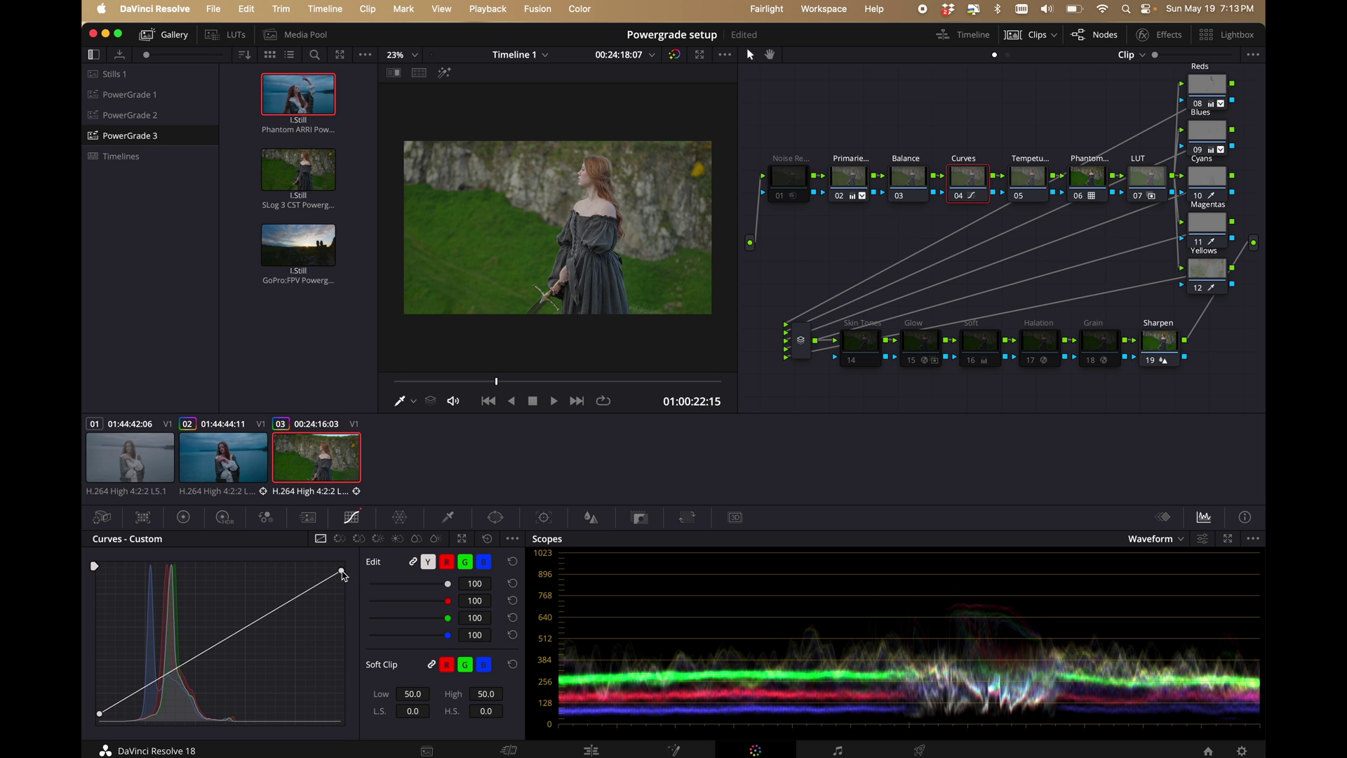
{"action": "left_click_drag", "start_coordinate": [99, 717], "coordinate": [103, 722]}
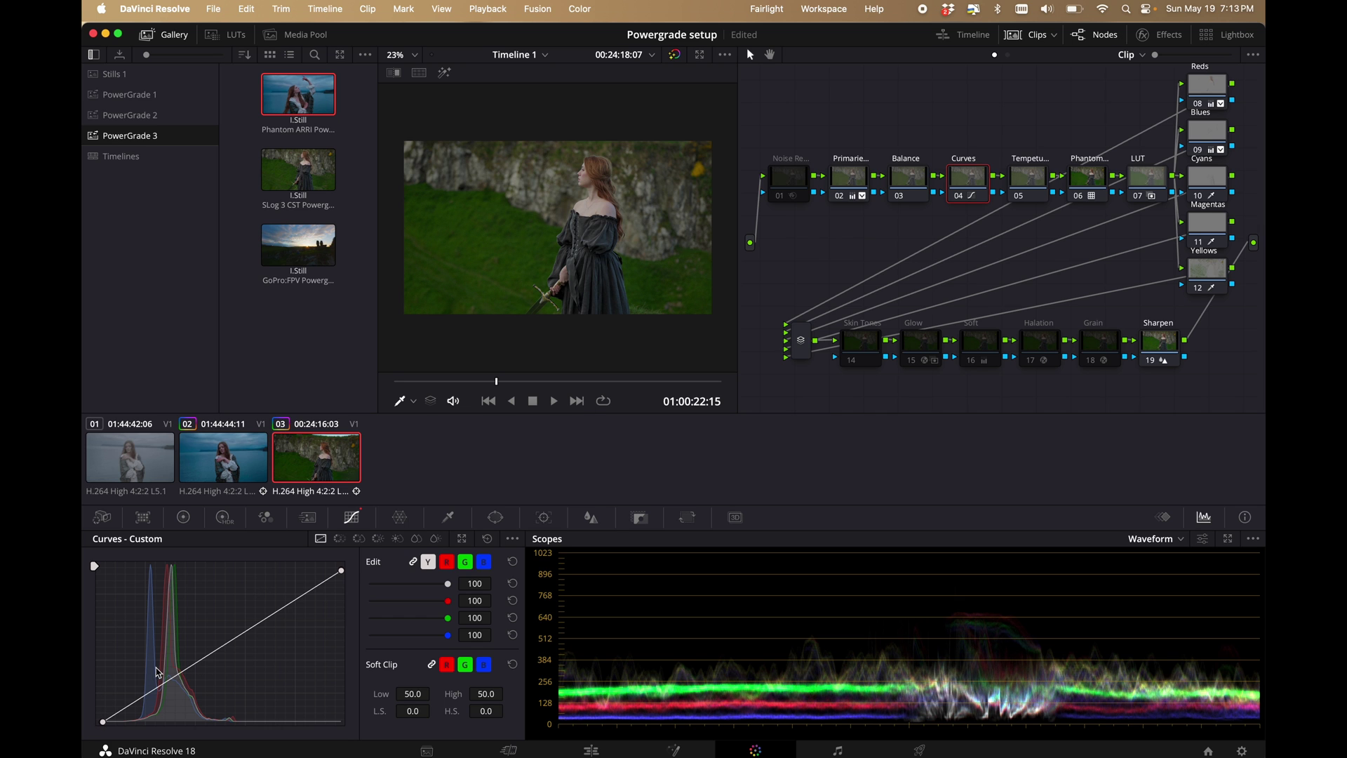
{"action": "left_click_drag", "start_coordinate": [104, 721], "coordinate": [84, 721]}
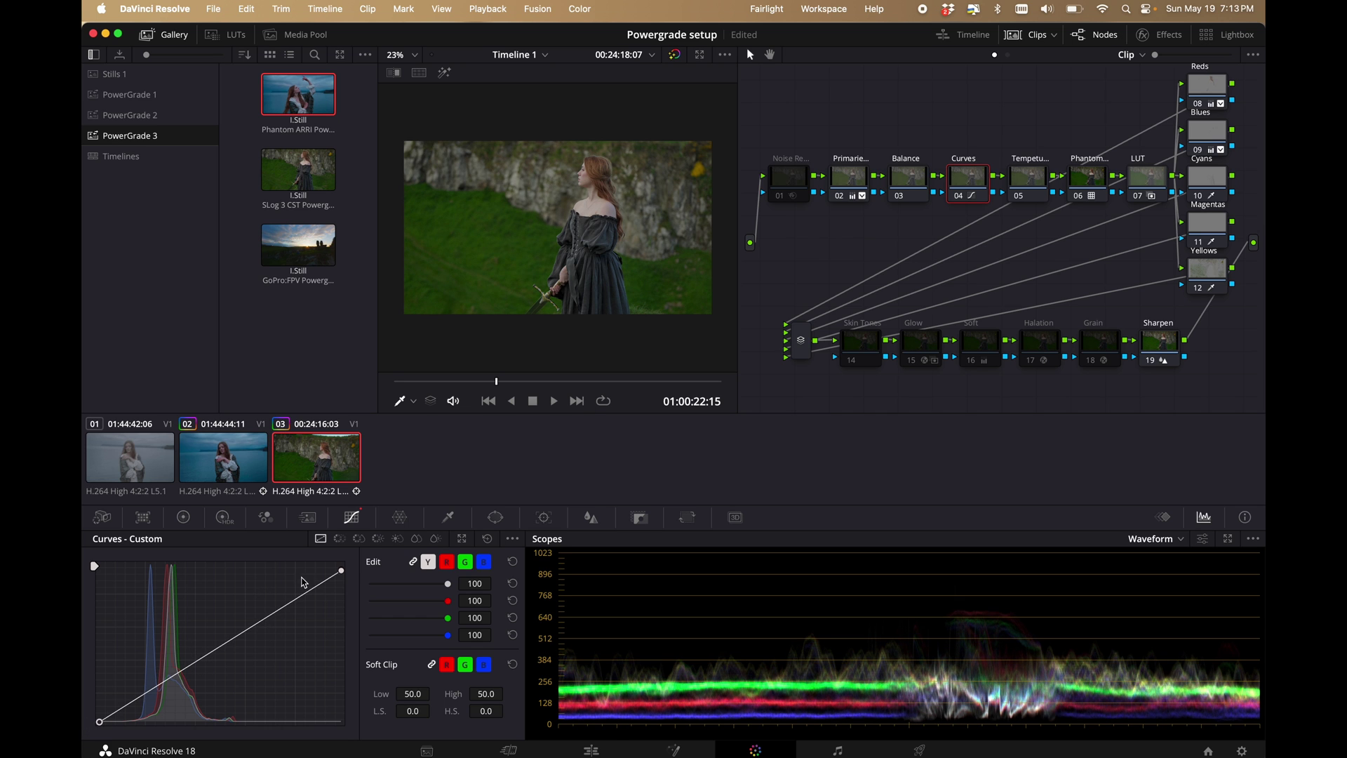
{"action": "left_click_drag", "start_coordinate": [343, 570], "coordinate": [342, 565]}
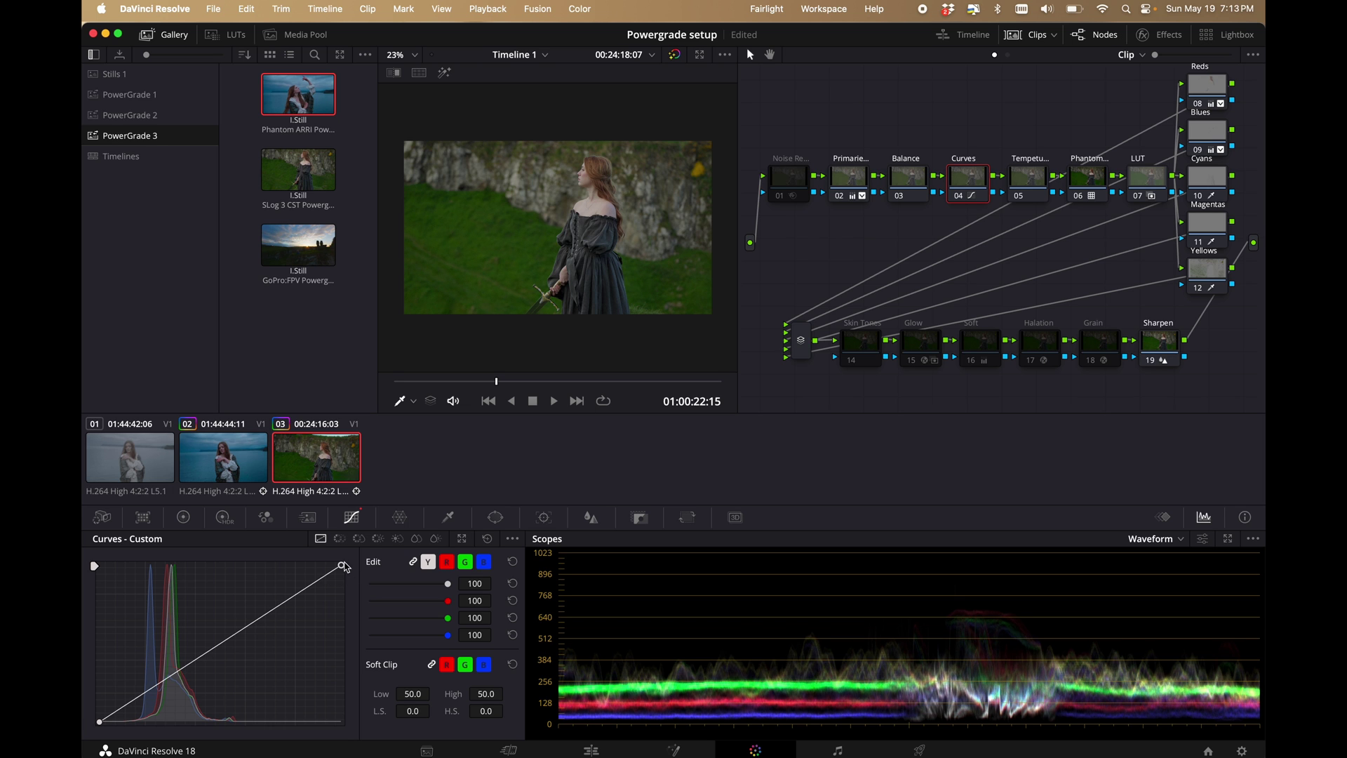
{"action": "right_click", "coordinate": [974, 184]}
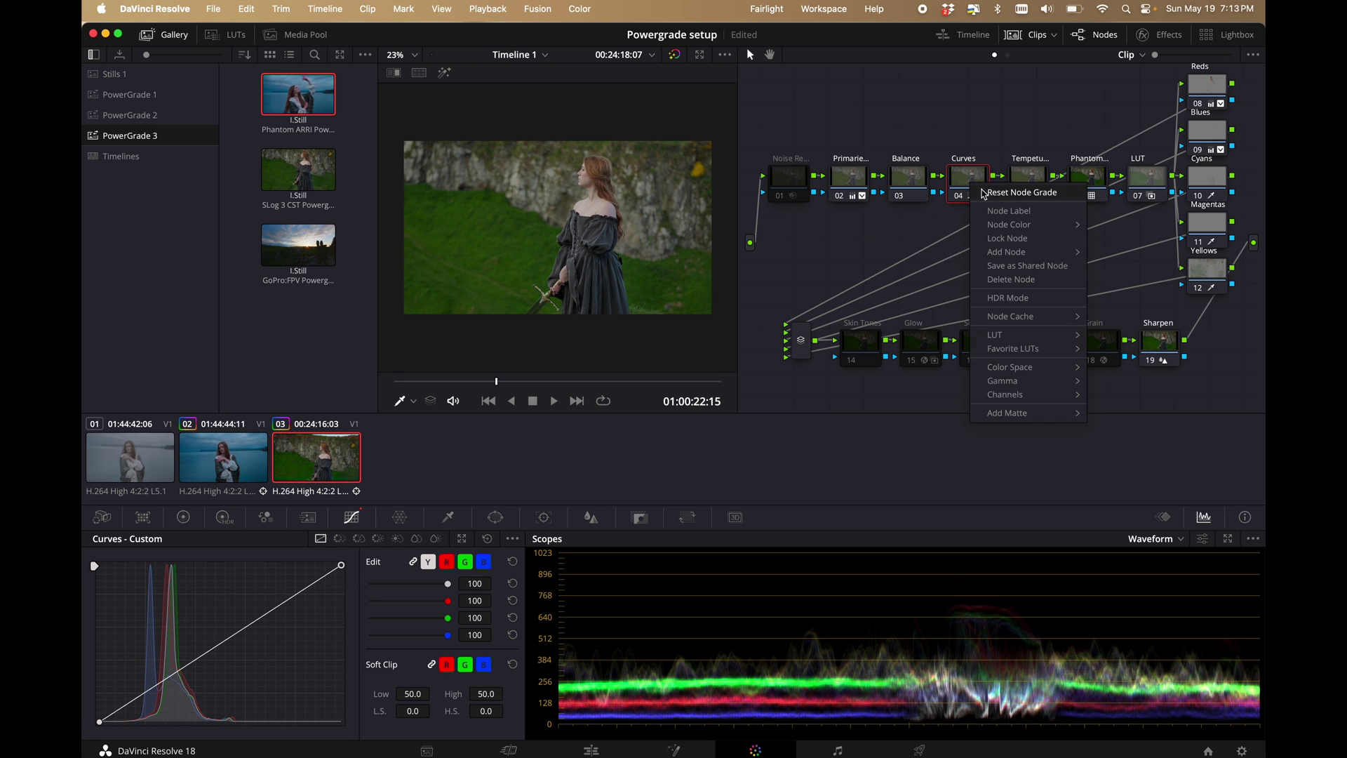
{"action": "key", "text": "Escape"}
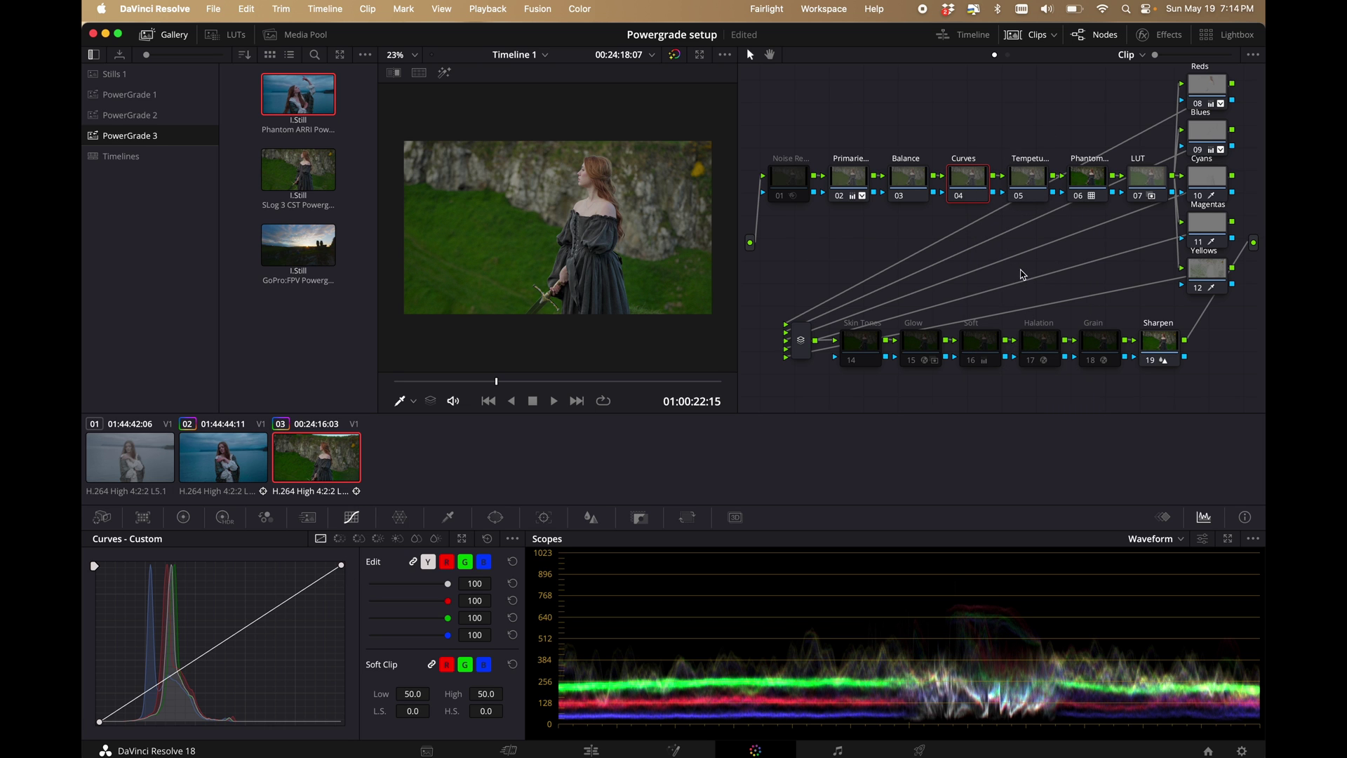
- Try a Primaries Temp of 260 and a shifted Tint on the Temperature node, and undo both changes
{"action": "left_click", "coordinate": [1029, 172]}
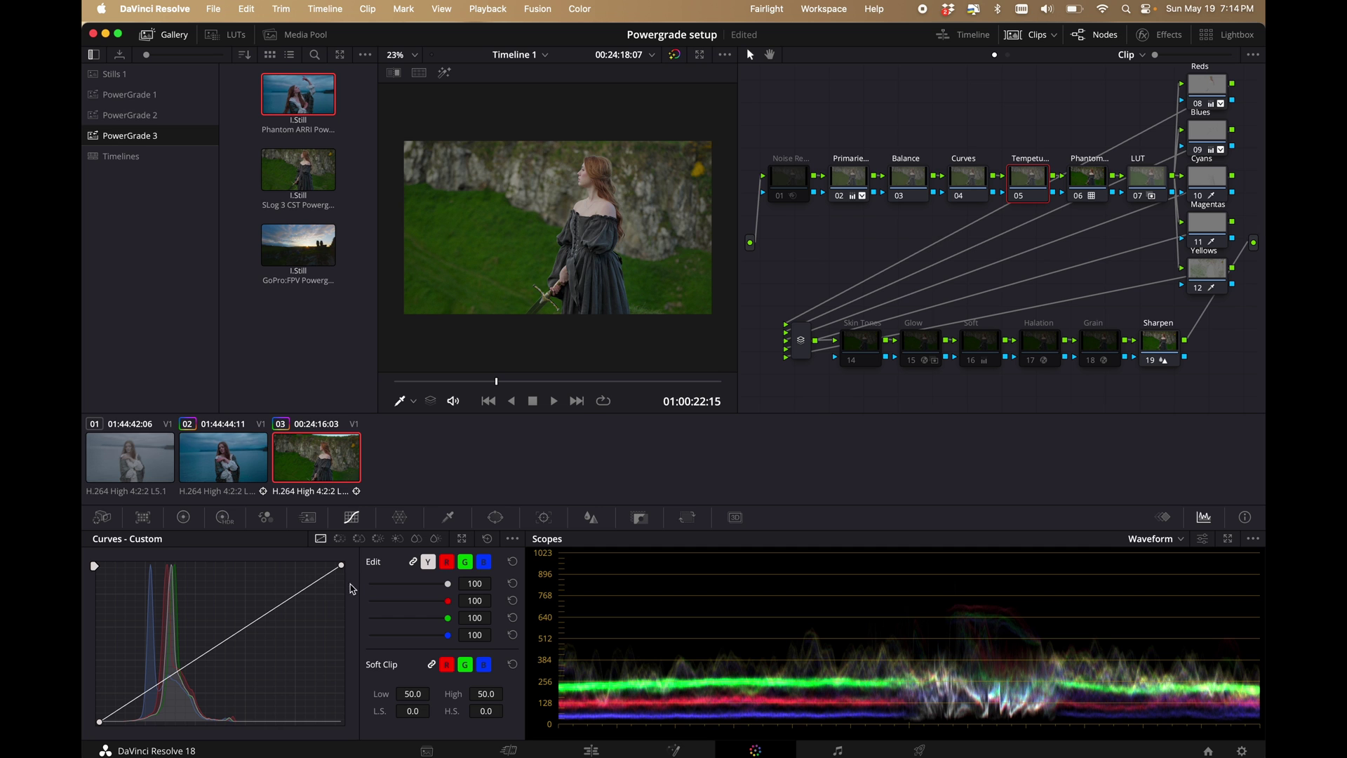
{"action": "left_click", "coordinate": [183, 517]}
{"action": "mouse_move", "coordinate": [197, 557]}
{"action": "left_mouse_down"}
{"action": "mouse_move", "coordinate": [220, 555]}
{"action": "mouse_move", "coordinate": [179, 557]}
{"action": "mouse_move", "coordinate": [269, 558]}
{"action": "left_mouse_up"}
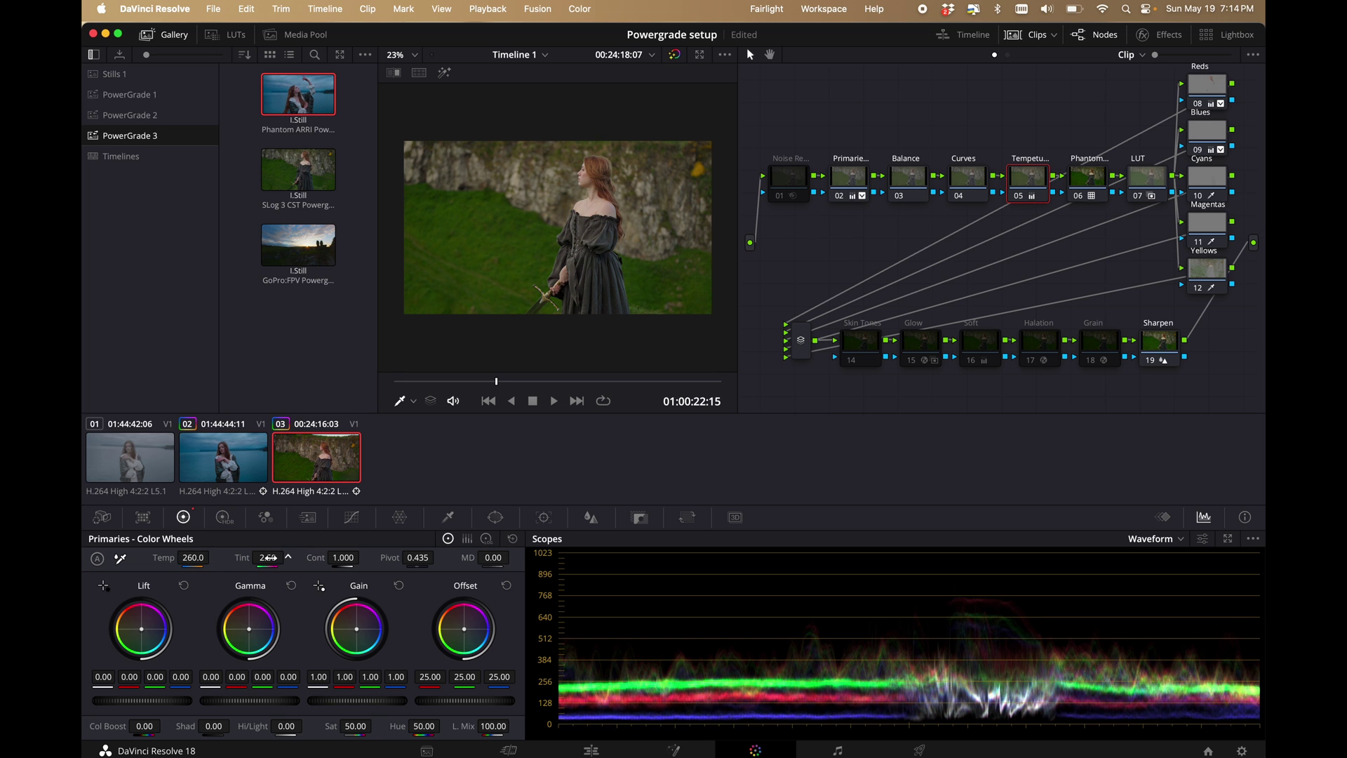
{"action": "key", "text": "super+z"}
{"action": "key", "text": "super+z"}
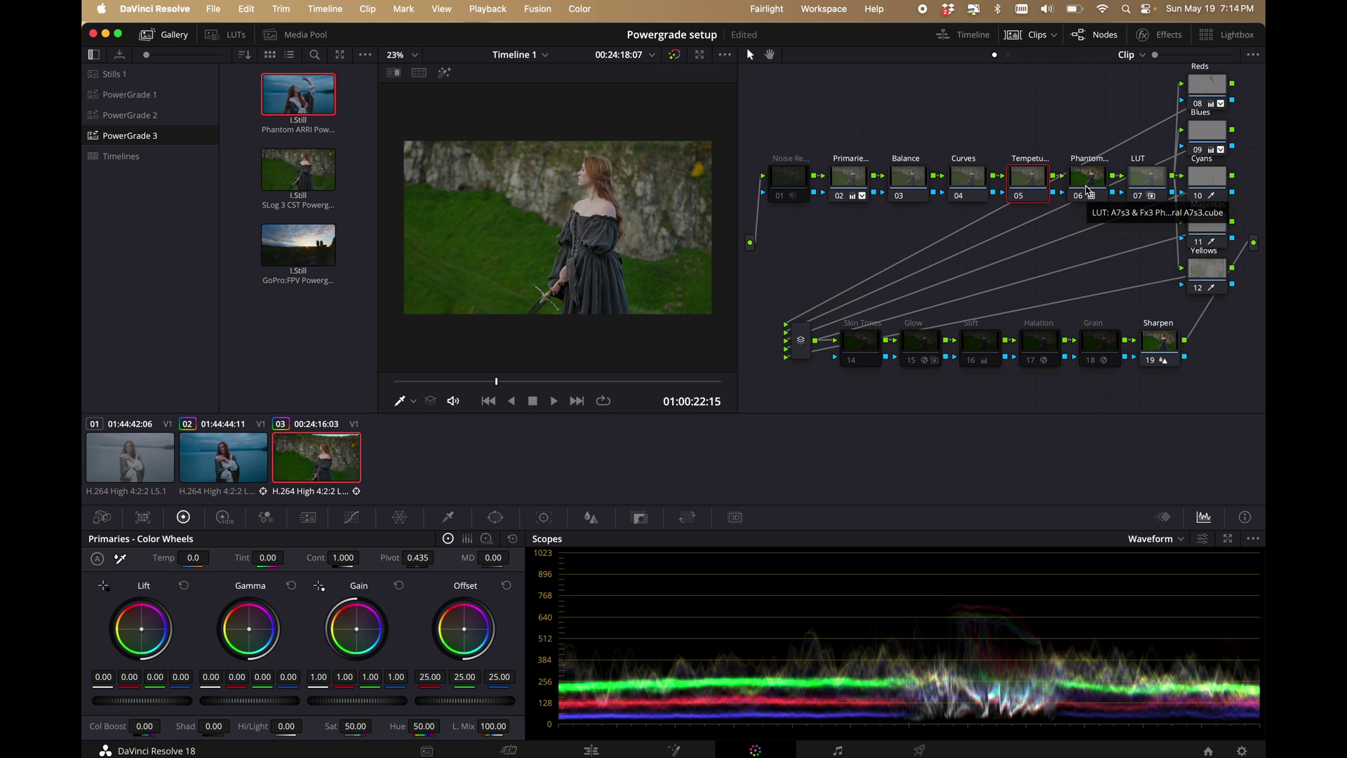
- Apply the BLISSFUL BURNOUT LUT from the Cinegram LUTs to the LUT node and check it on a slightly earlier frame
{"action": "left_click", "coordinate": [1086, 189]}
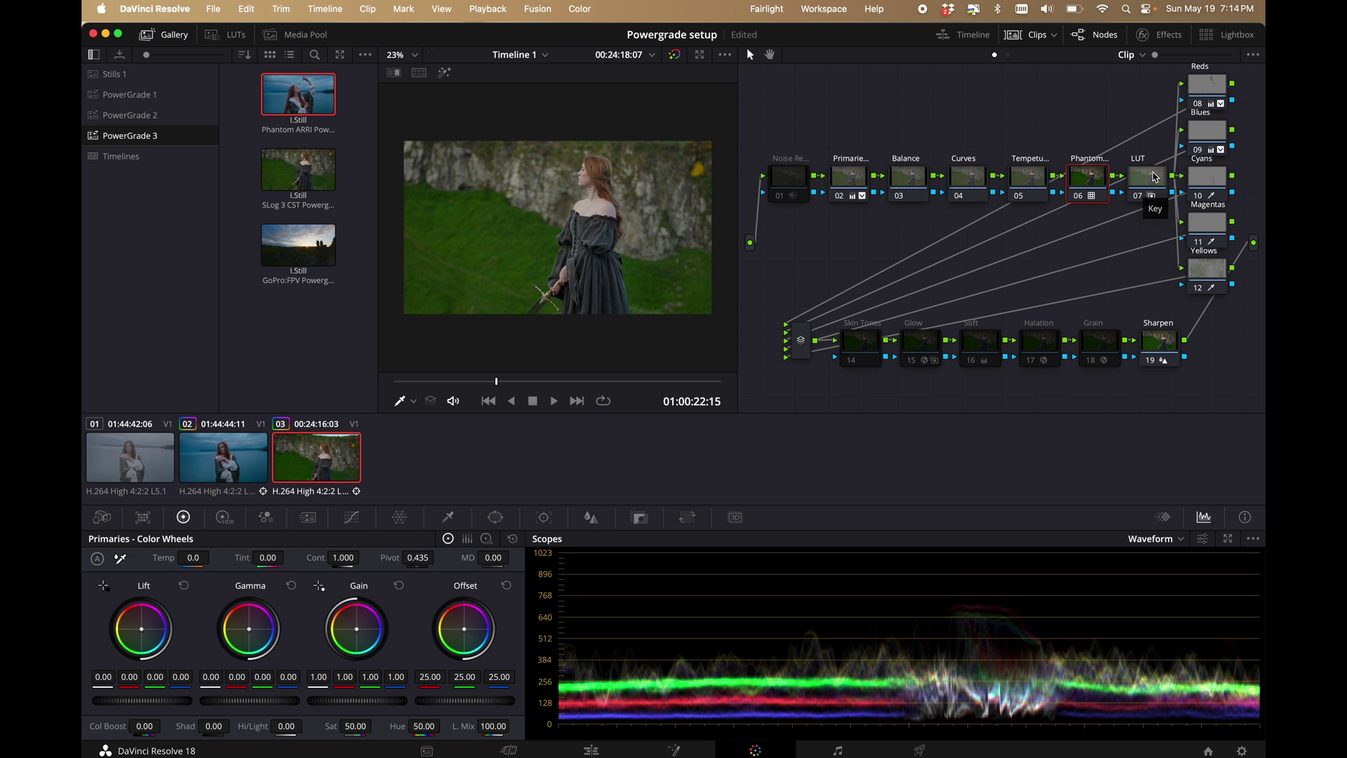
{"action": "left_click", "coordinate": [1153, 176]}
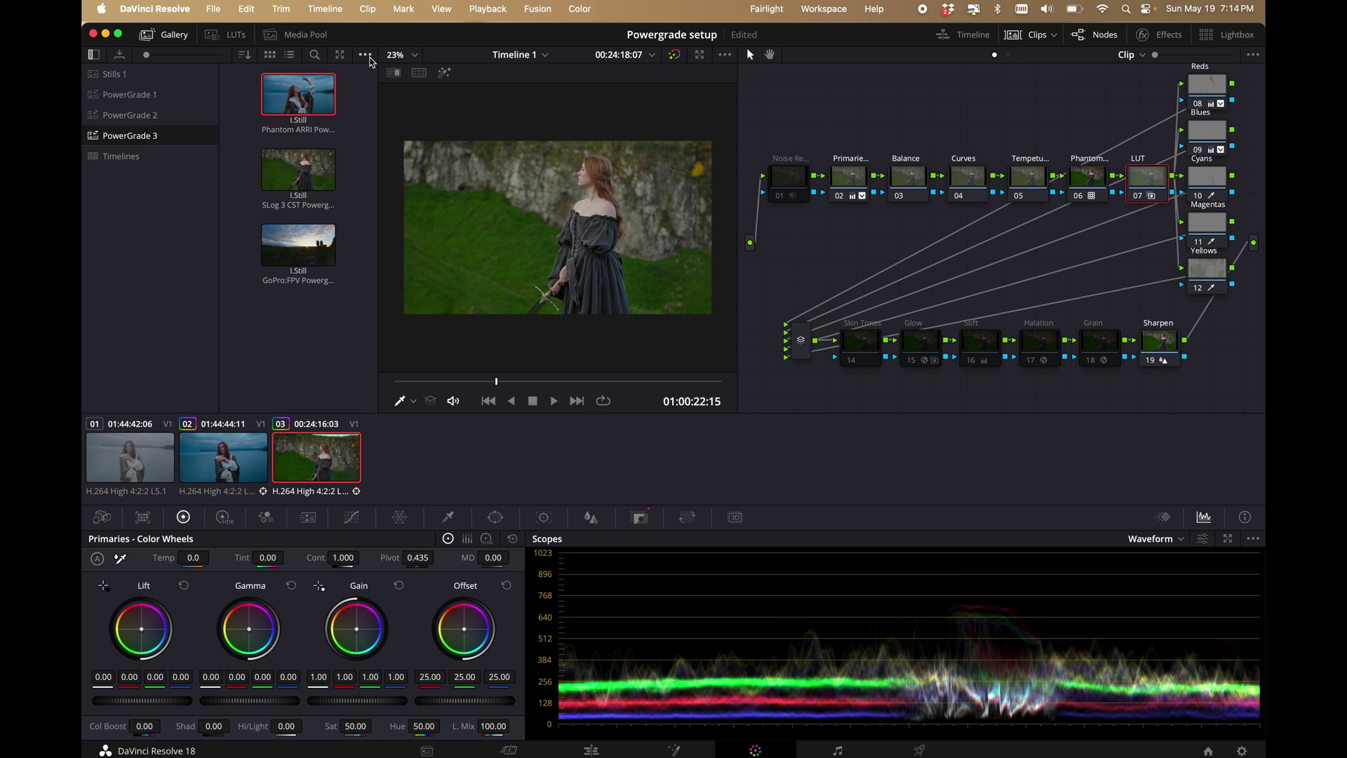
{"action": "left_click", "coordinate": [231, 36]}
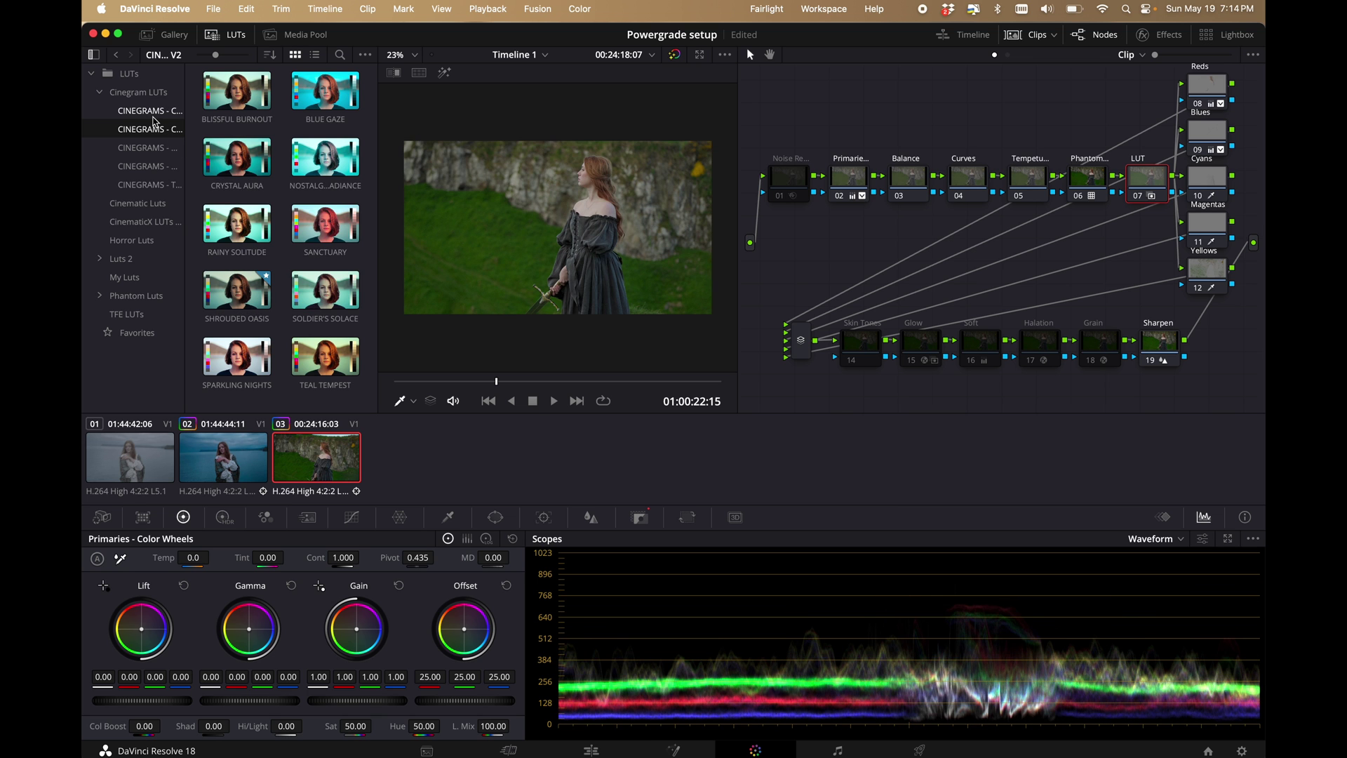
{"action": "right_click", "coordinate": [238, 91]}
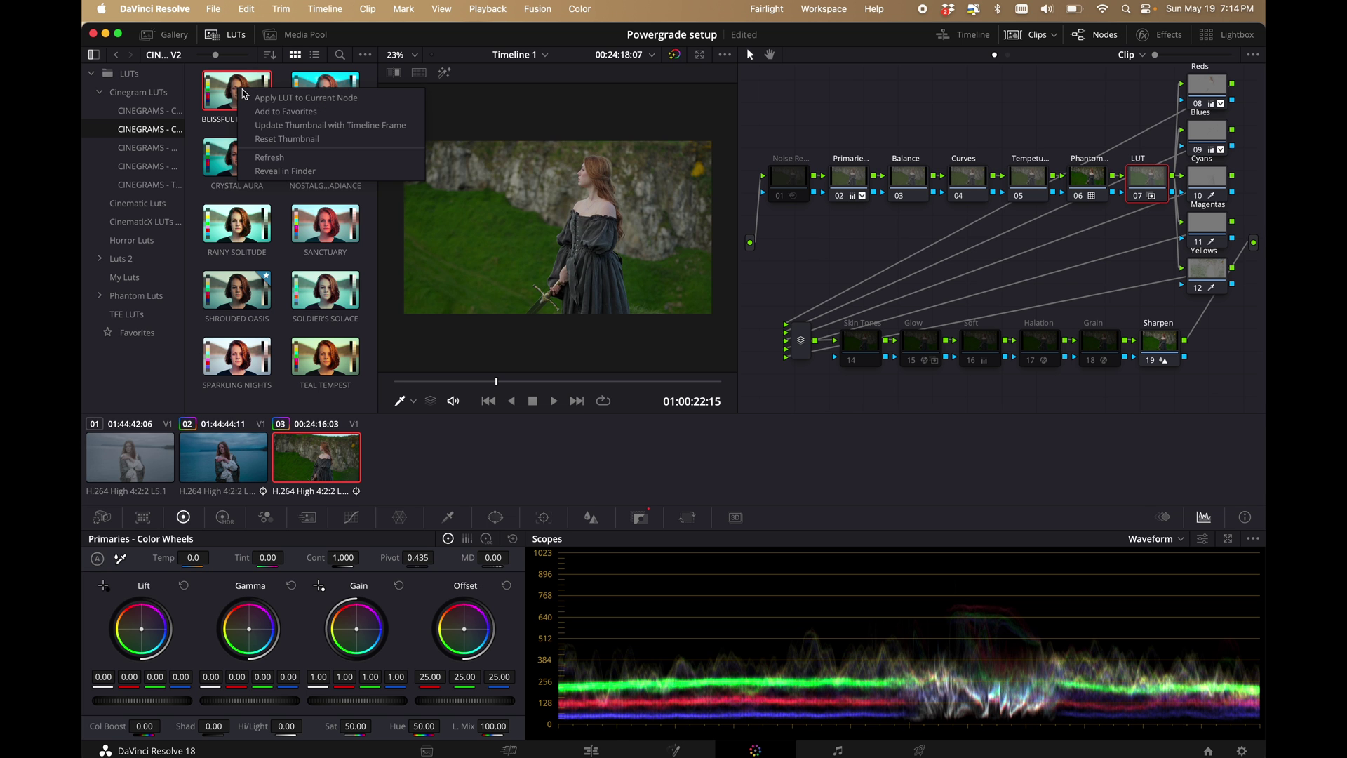
{"action": "left_click", "coordinate": [249, 96]}
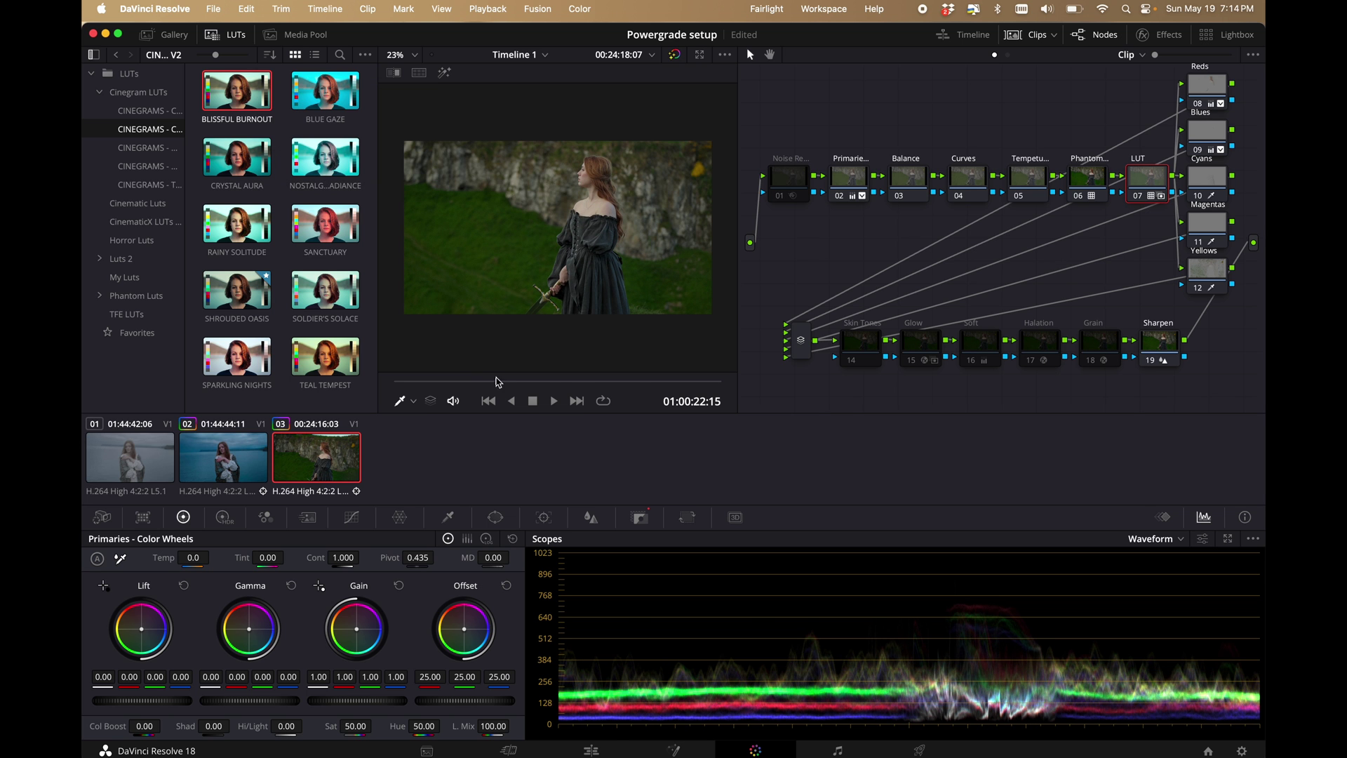
{"action": "mouse_move", "coordinate": [496, 382]}
{"action": "left_mouse_down"}
{"action": "mouse_move", "coordinate": [638, 375]}
{"action": "mouse_move", "coordinate": [489, 382]}
{"action": "left_mouse_up"}
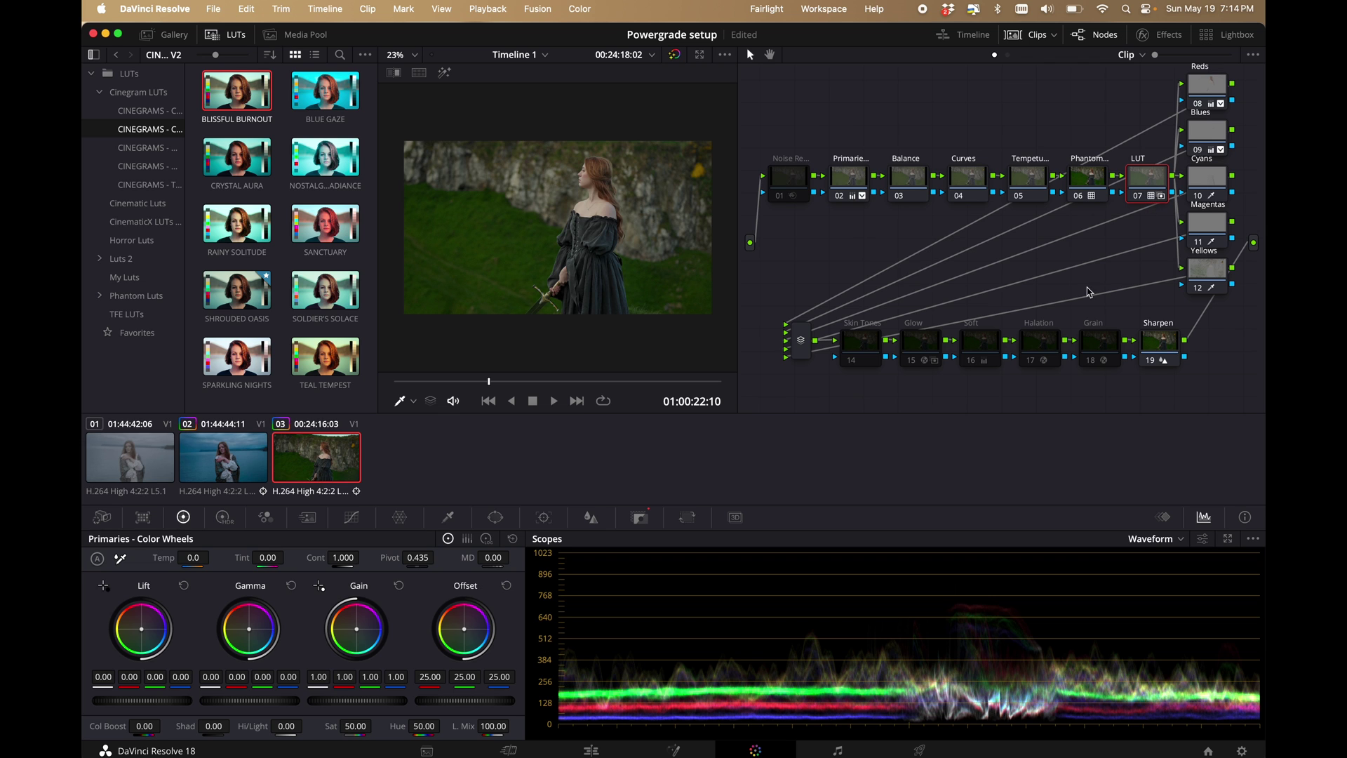
- Try lowering the LUT node's Key Output Gain to 0.425 and set it back to 0.450
{"action": "left_click", "coordinate": [640, 517]}
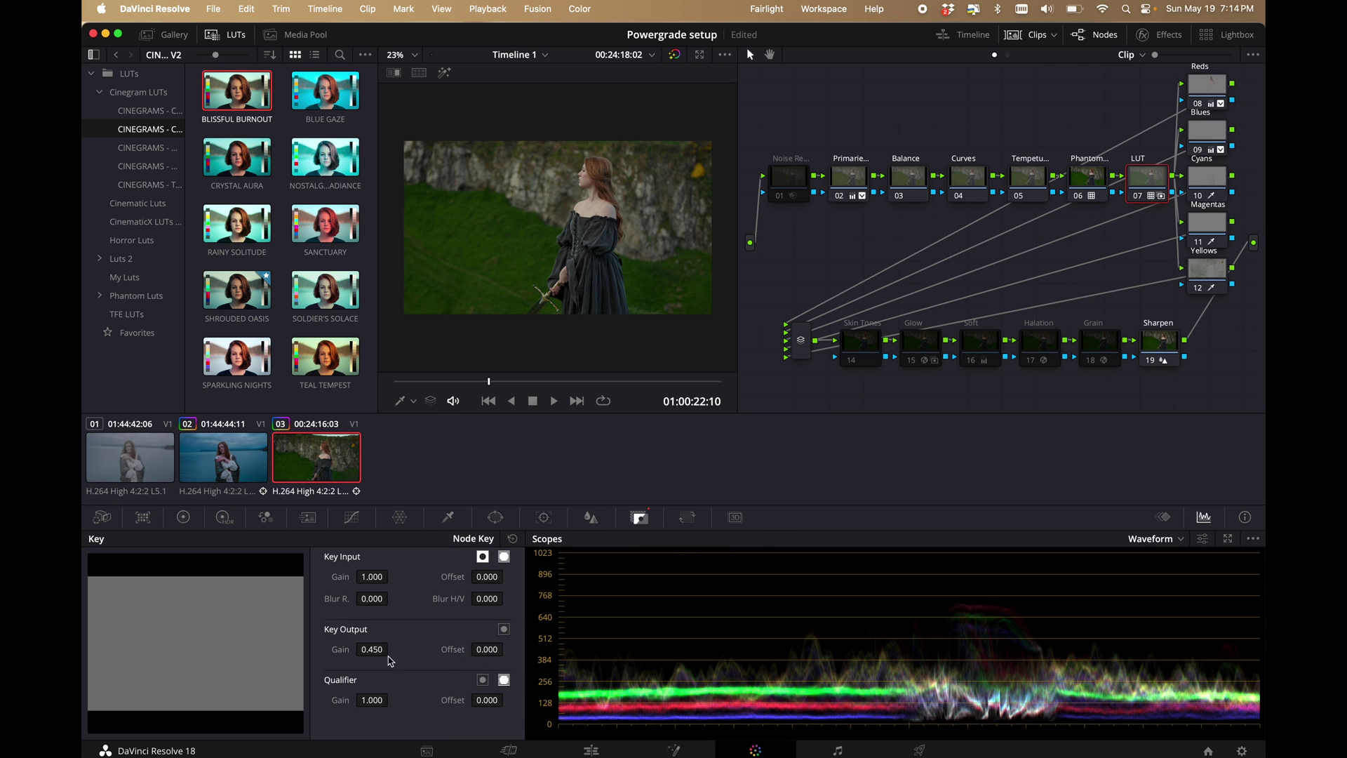
{"action": "left_click_drag", "start_coordinate": [380, 650], "coordinate": [359, 474]}
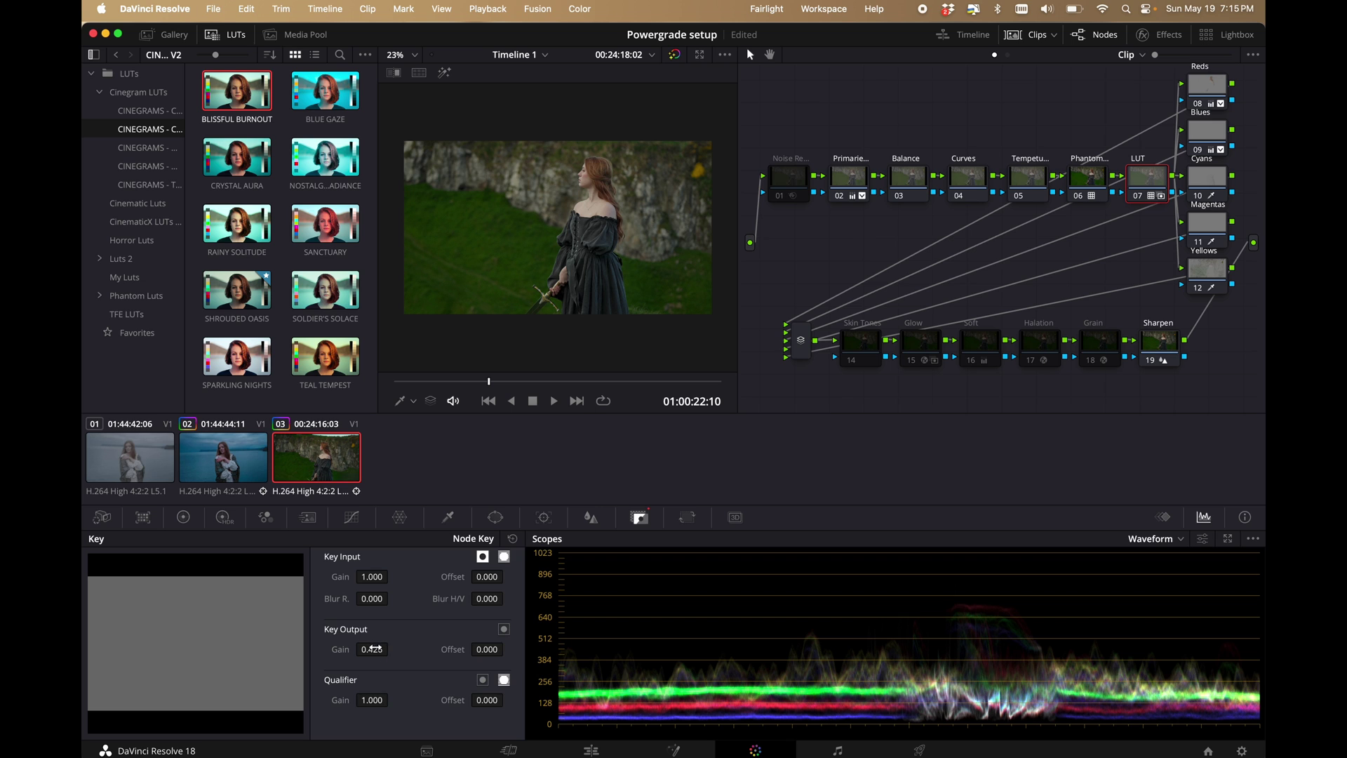
{"action": "type", "text": ".45"}
{"action": "key", "text": "Return"}
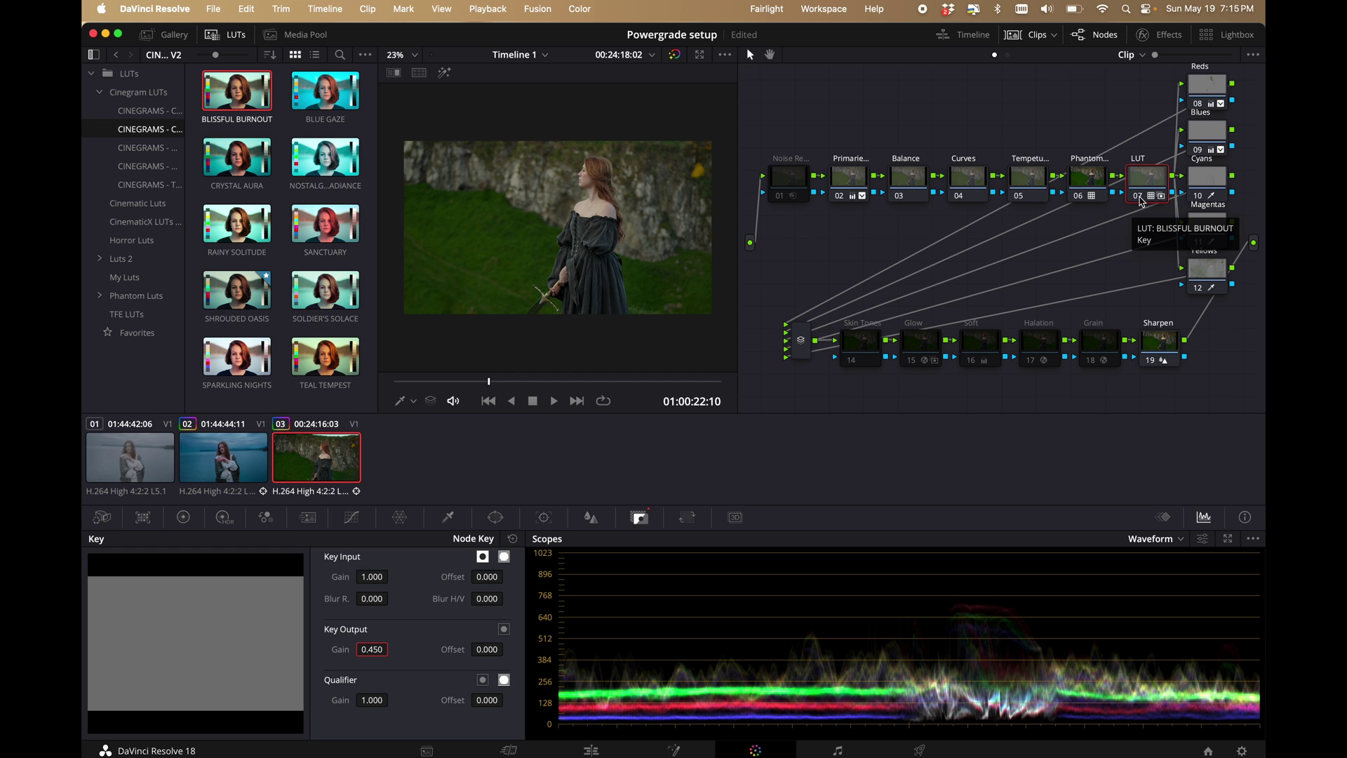
- Compare the image with the LUT, Primaries and Curves nodes each briefly disabled and re-enabled
{"action": "left_click", "coordinate": [1137, 197]}
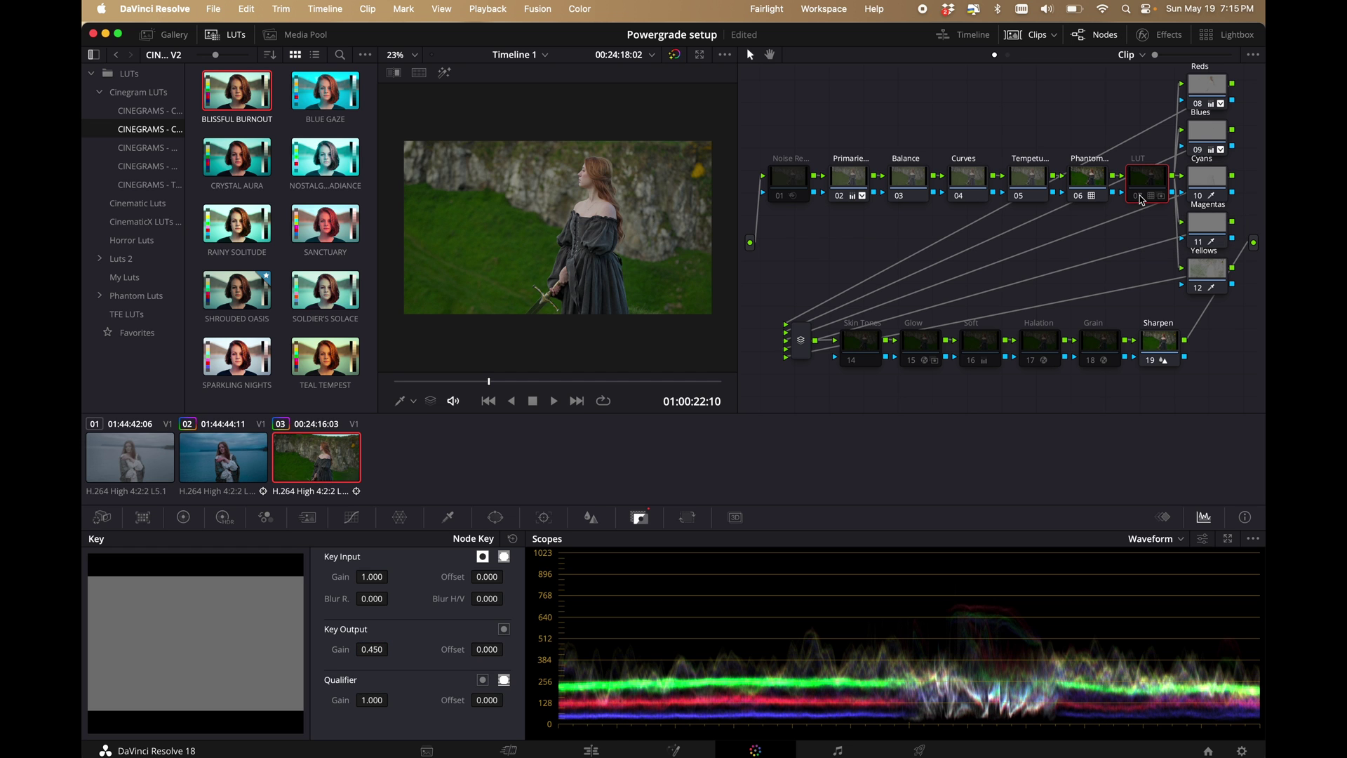
{"action": "left_click", "coordinate": [1138, 198]}
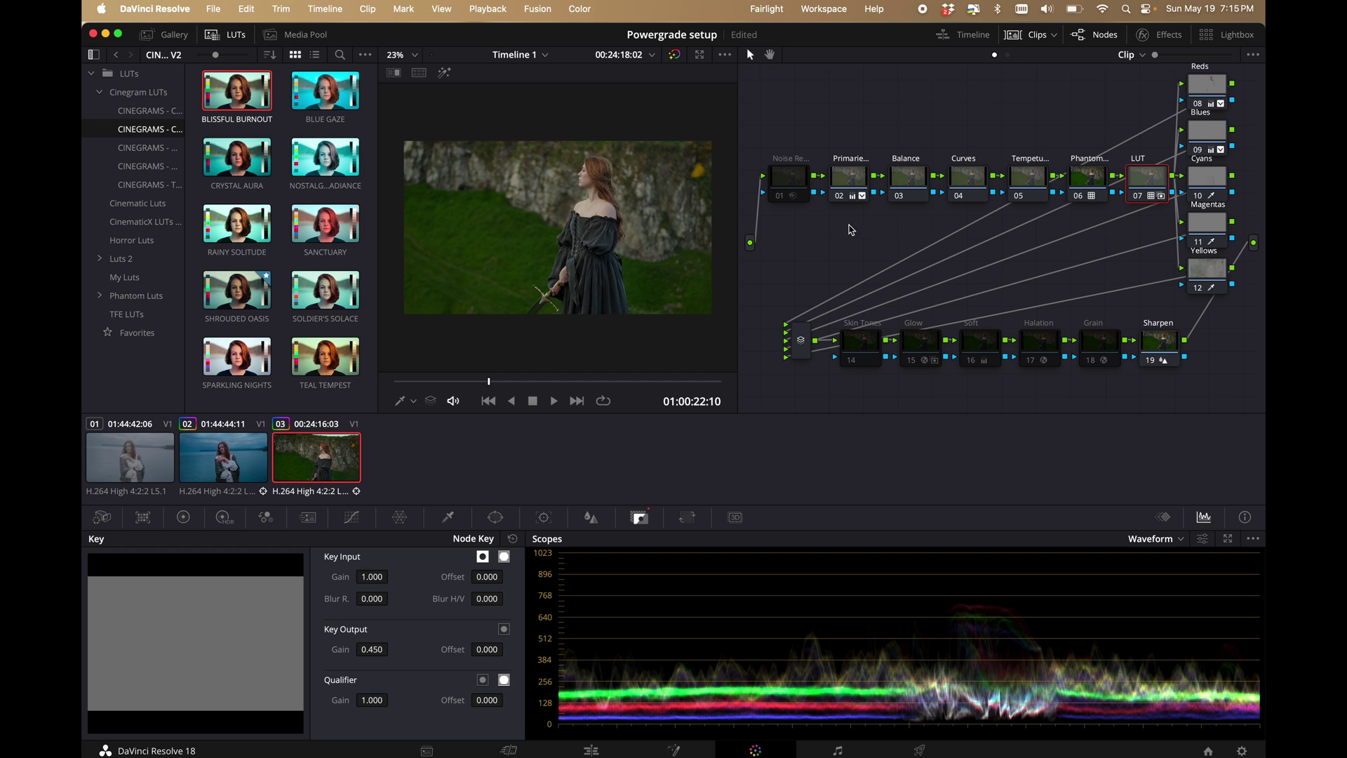
{"action": "left_click", "coordinate": [839, 197]}
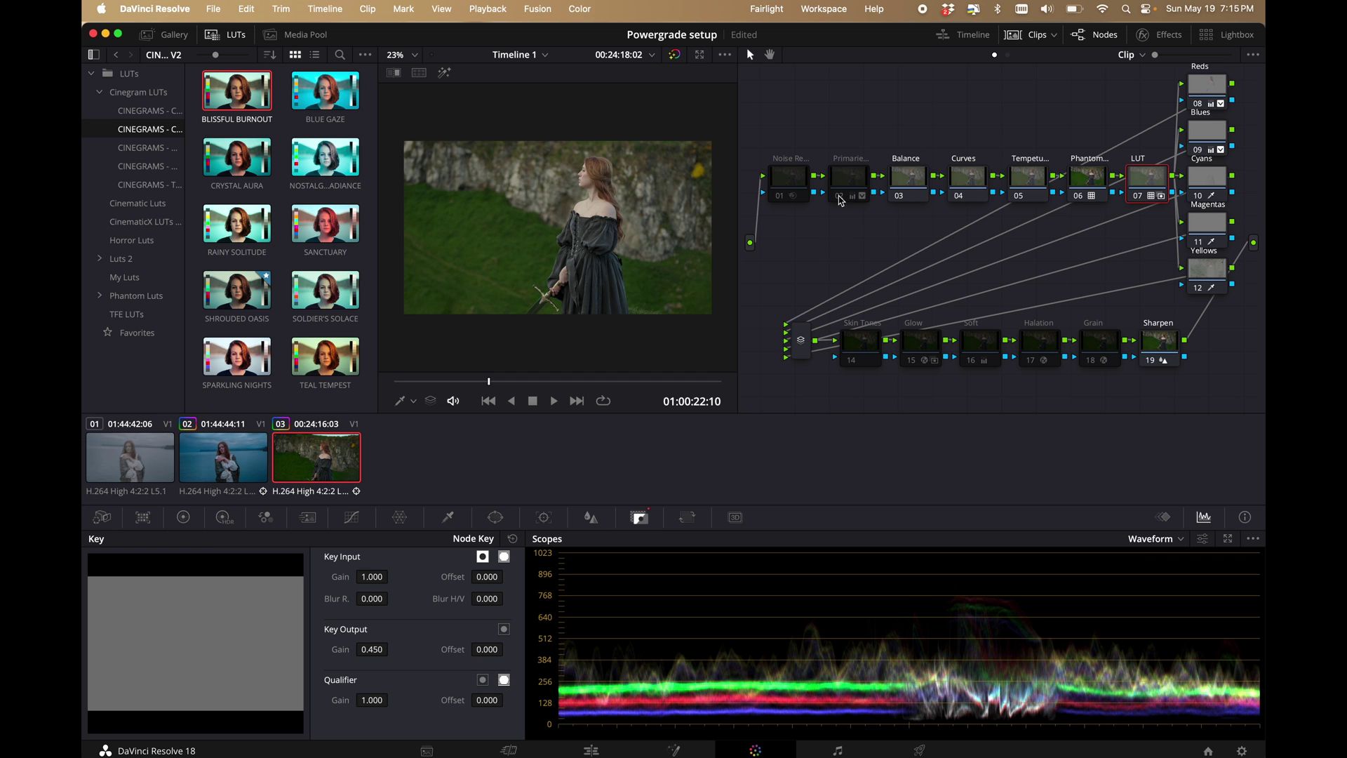
{"action": "left_click", "coordinate": [839, 197]}
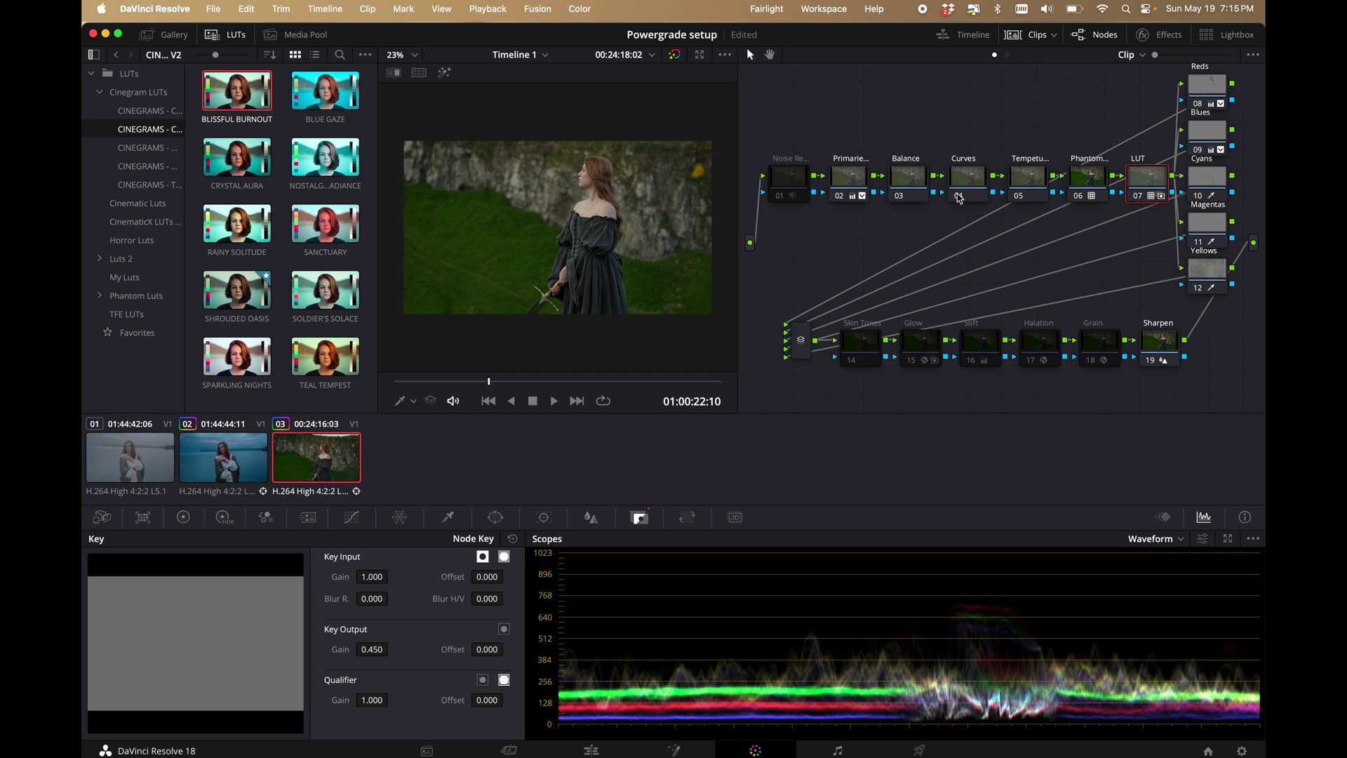
{"action": "left_click", "coordinate": [959, 197]}
{"action": "left_click", "coordinate": [959, 197]}
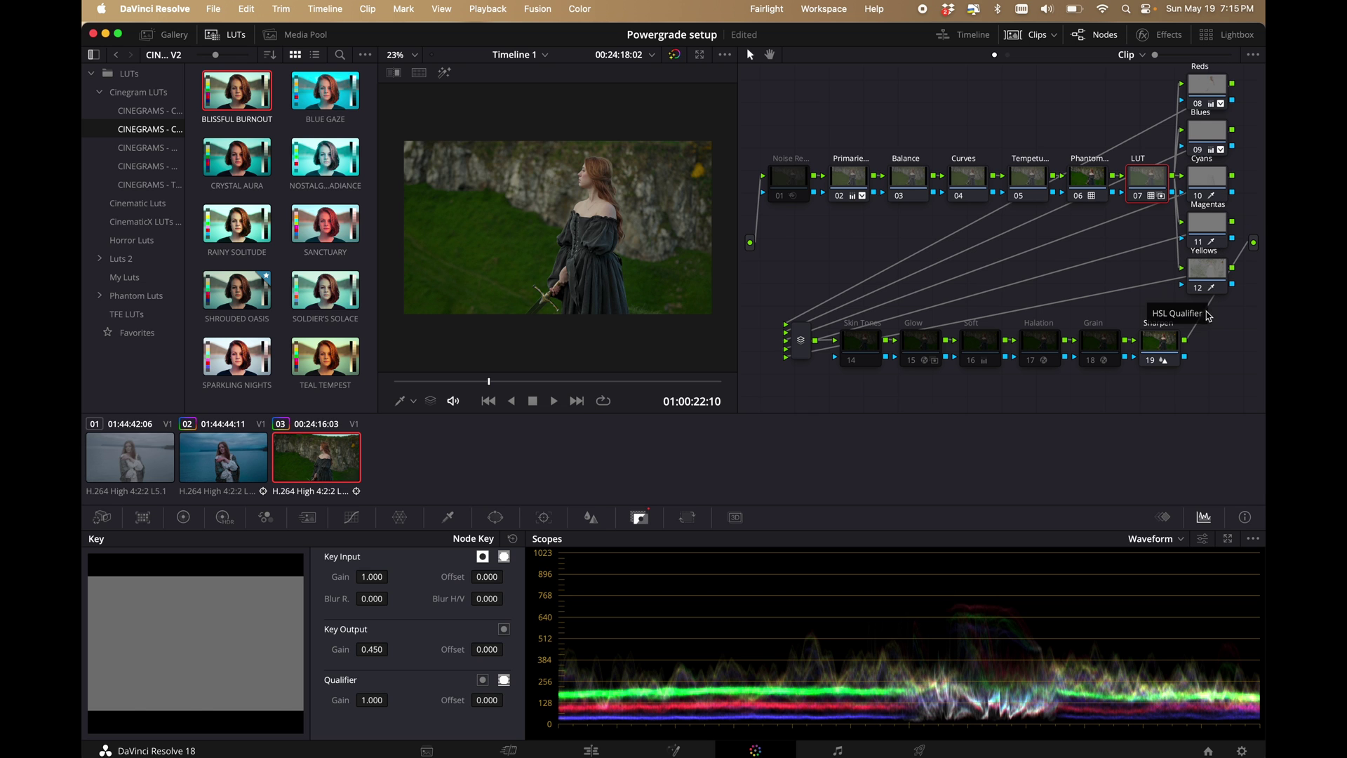
- Try a master Gain of 0.46 and a lower green Gain on the Yellows node, resetting each one
{"action": "left_click_drag", "start_coordinate": [1211, 281], "coordinate": [1210, 284]}
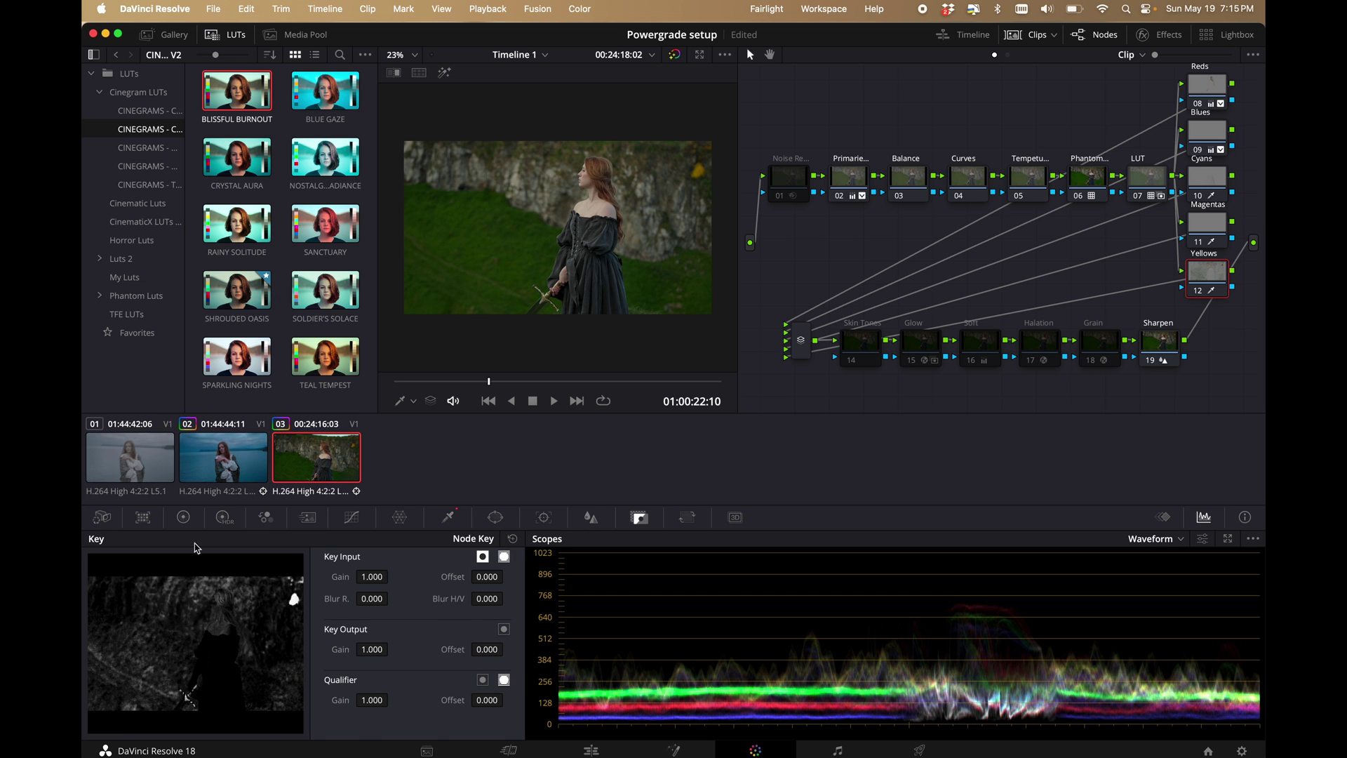
{"action": "left_click", "coordinate": [183, 517]}
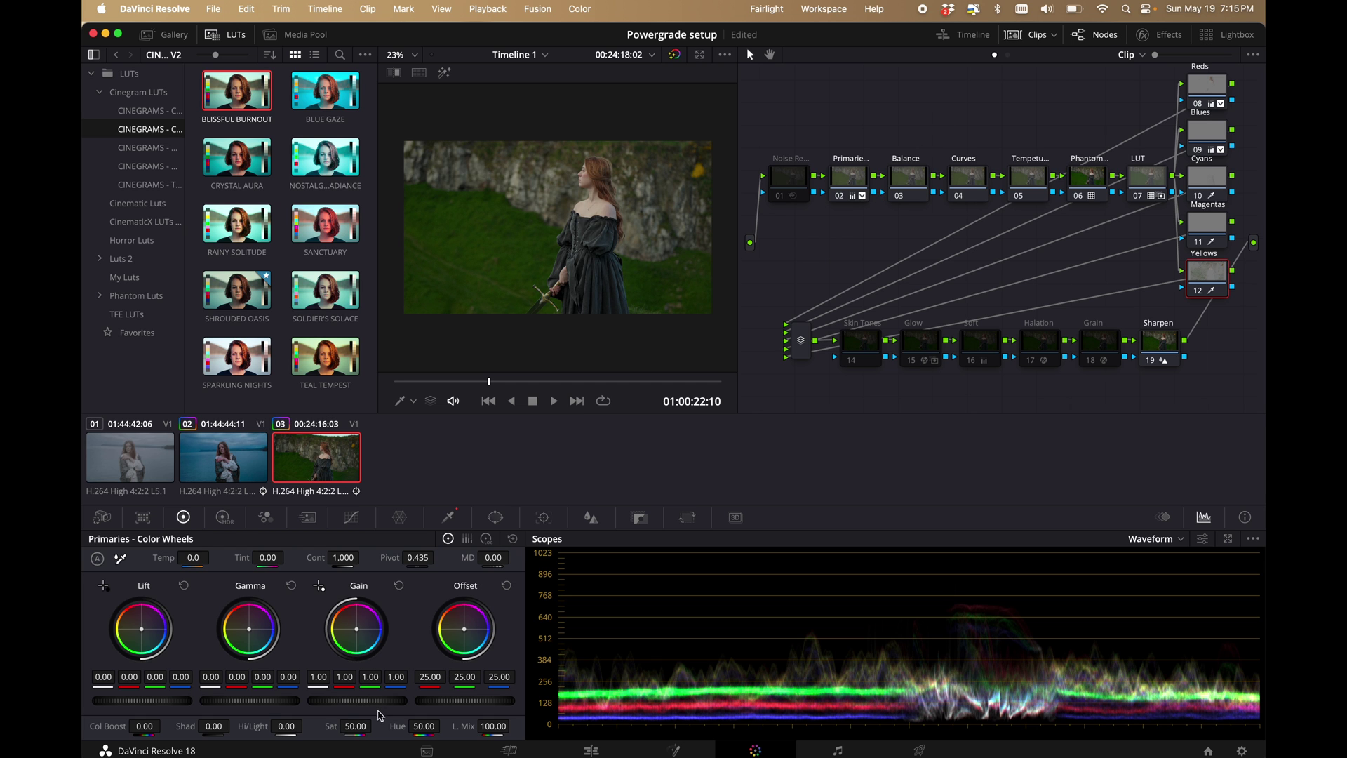
{"action": "left_click_drag", "start_coordinate": [379, 707], "coordinate": [435, 707]}
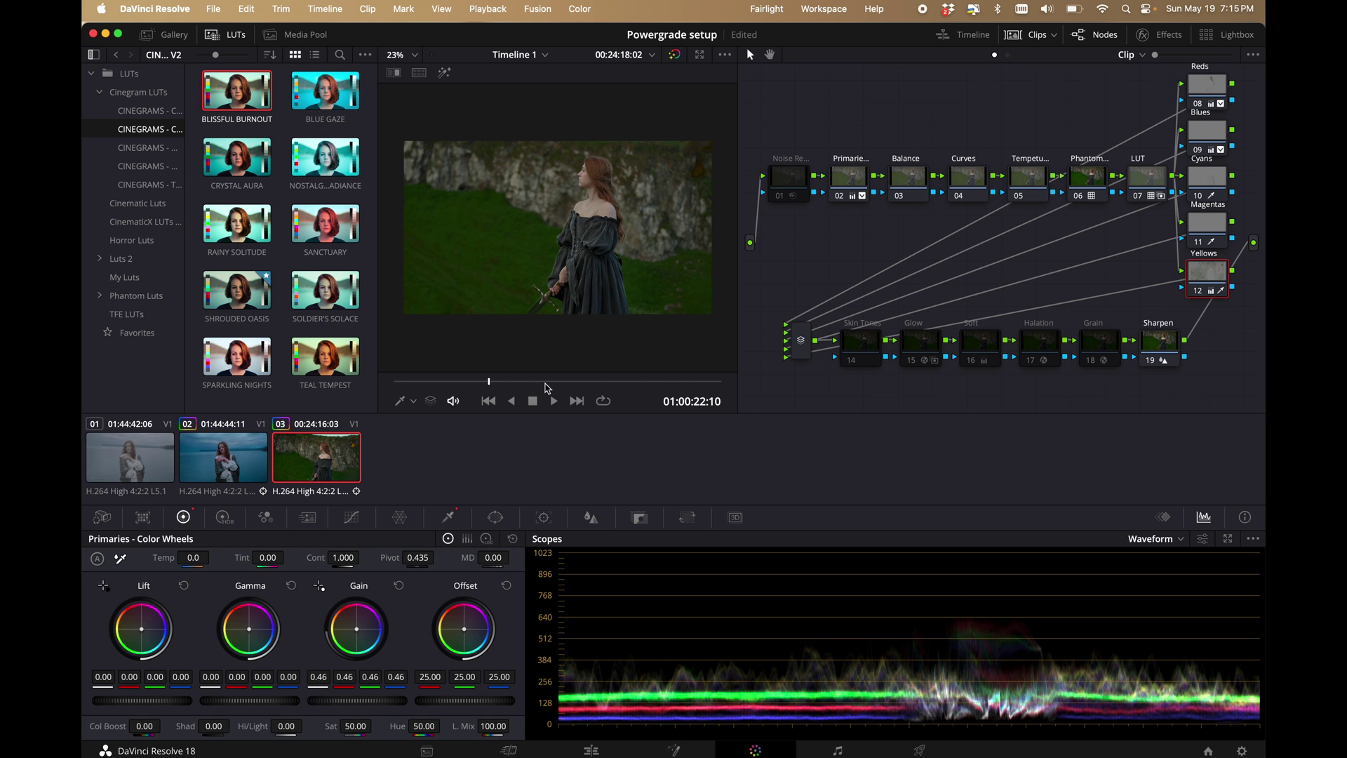
{"action": "double_click", "coordinate": [329, 707]}
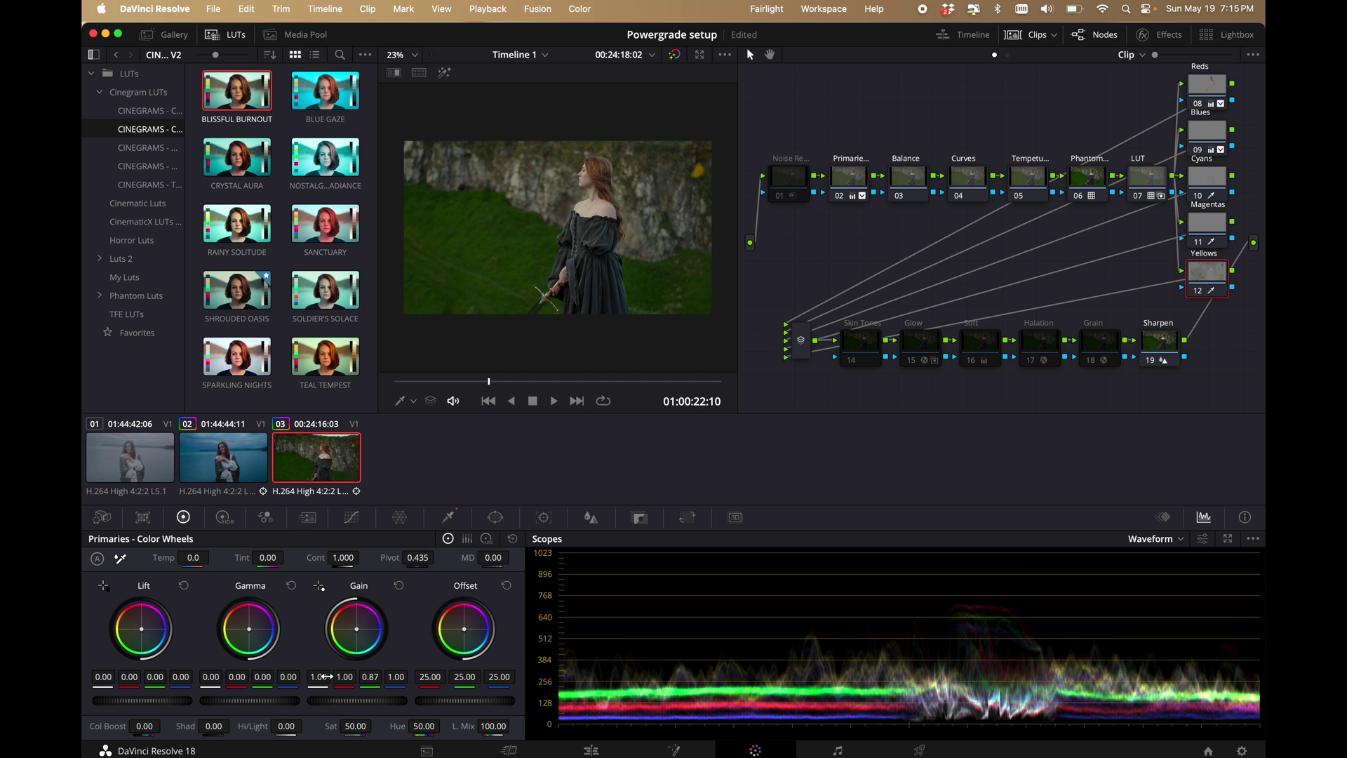
{"action": "left_click_drag", "start_coordinate": [326, 676], "coordinate": [282, 676]}
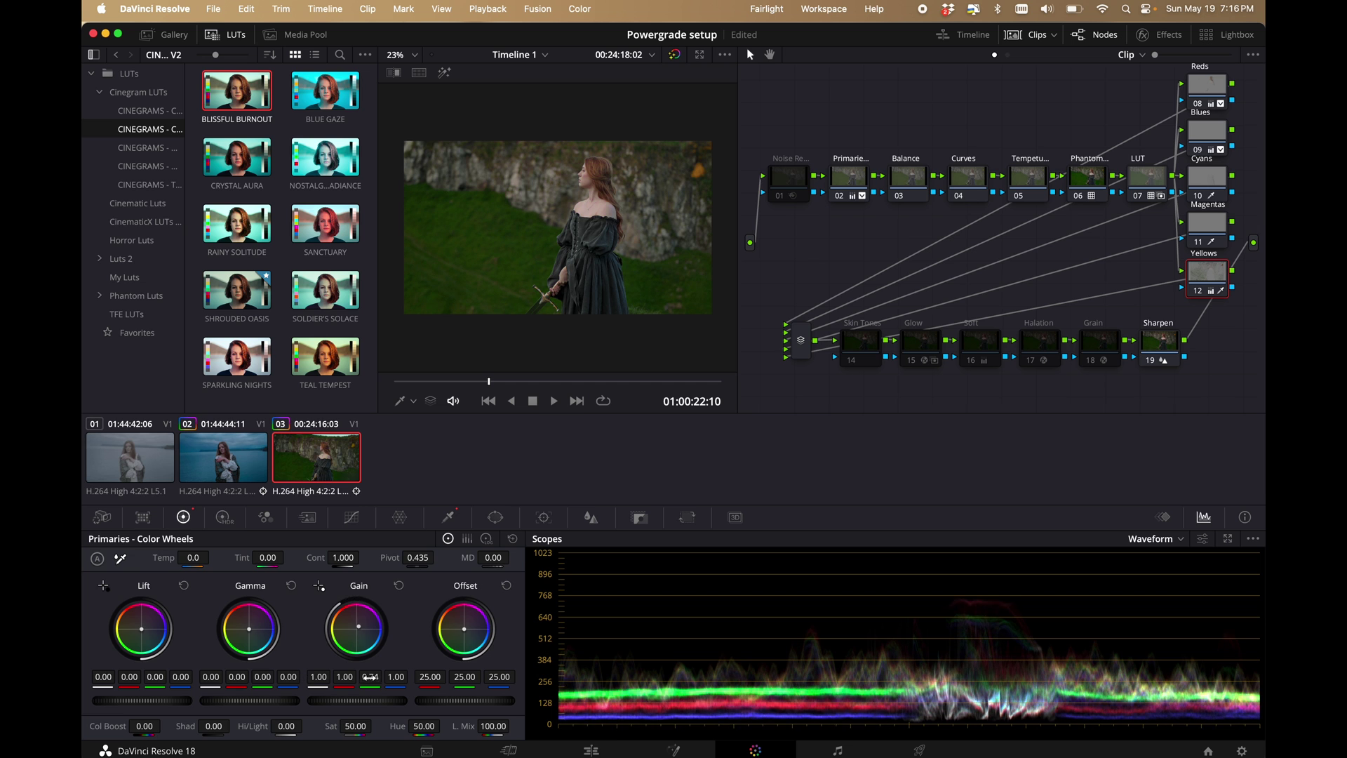
{"action": "double_click", "coordinate": [369, 676]}
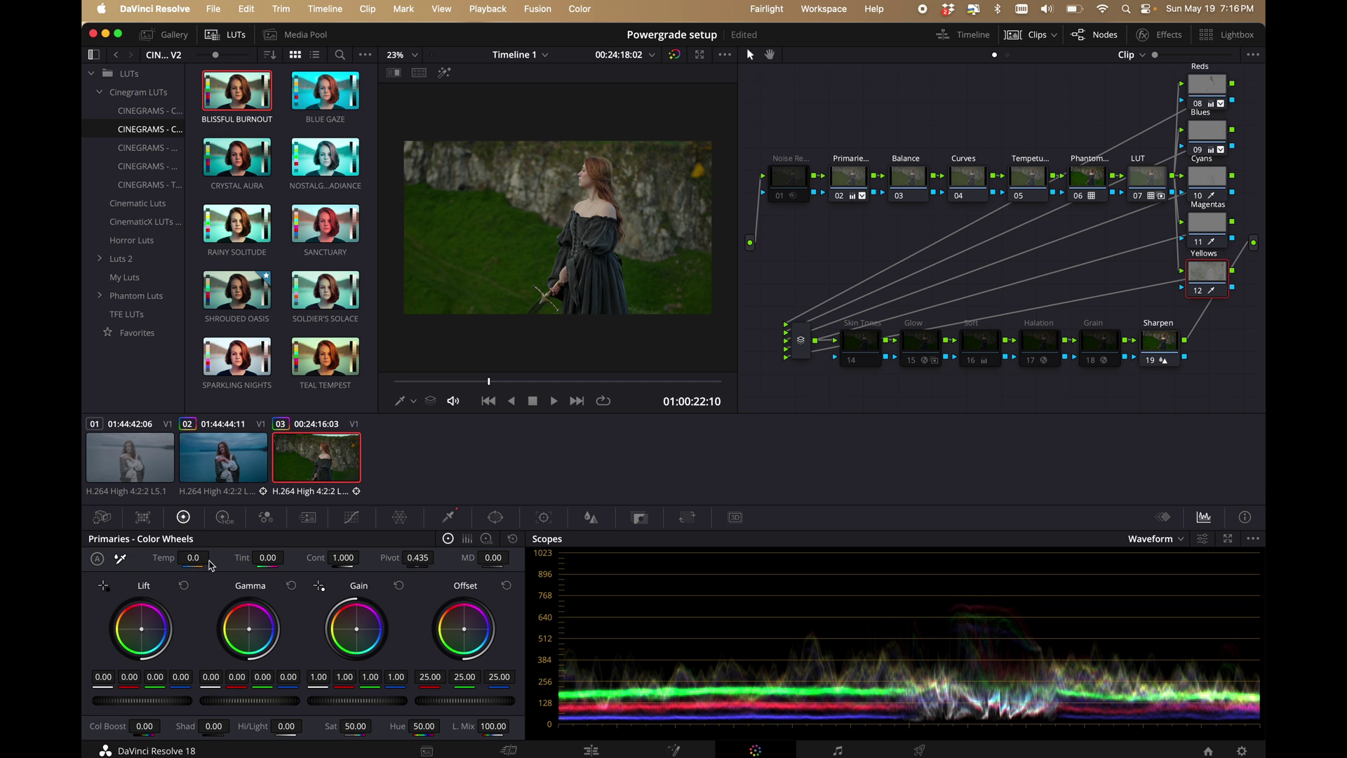
- Try a Temp of 4000 and then -1640 with a Contrast of 1.046 on the Yellows node, and undo these changes
{"action": "left_click_drag", "start_coordinate": [209, 566], "coordinate": [672, 378]}
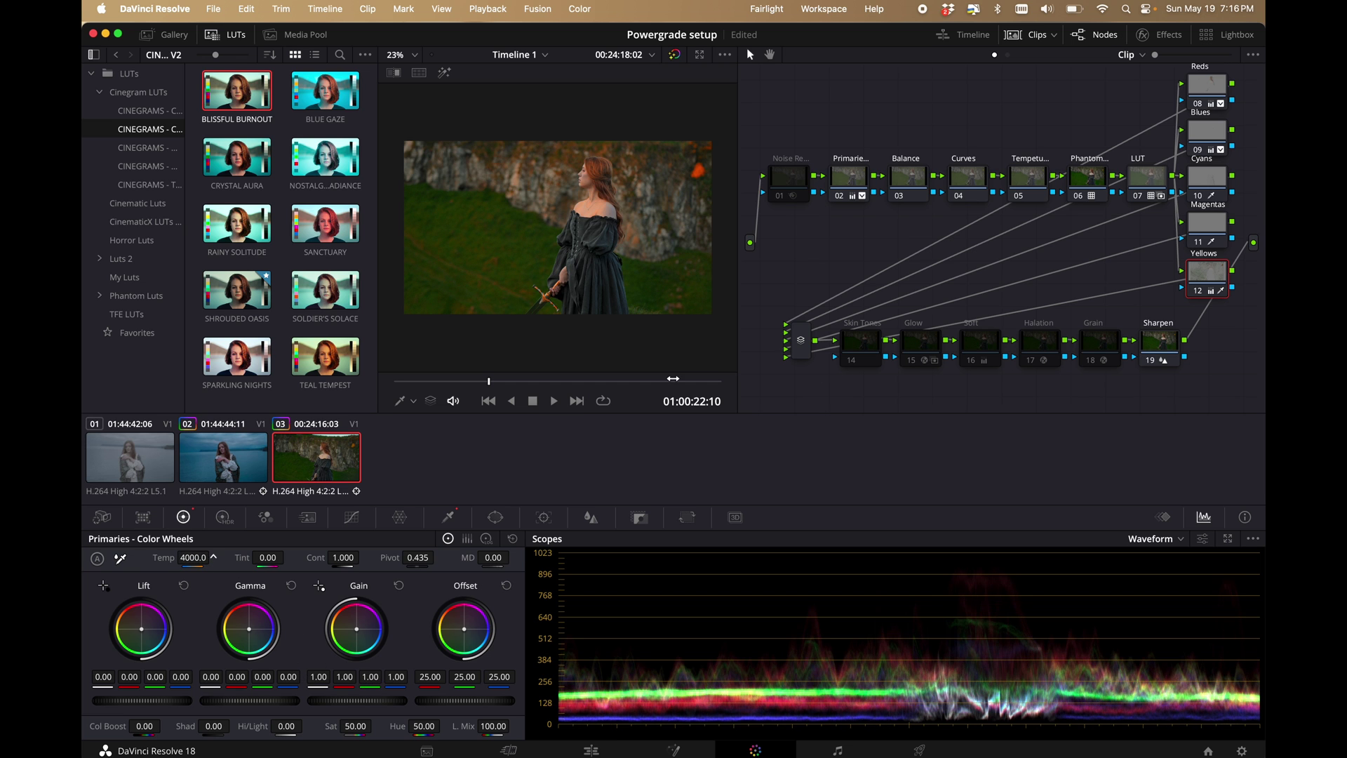
{"action": "left_click_drag", "start_coordinate": [203, 557], "coordinate": [144, 554]}
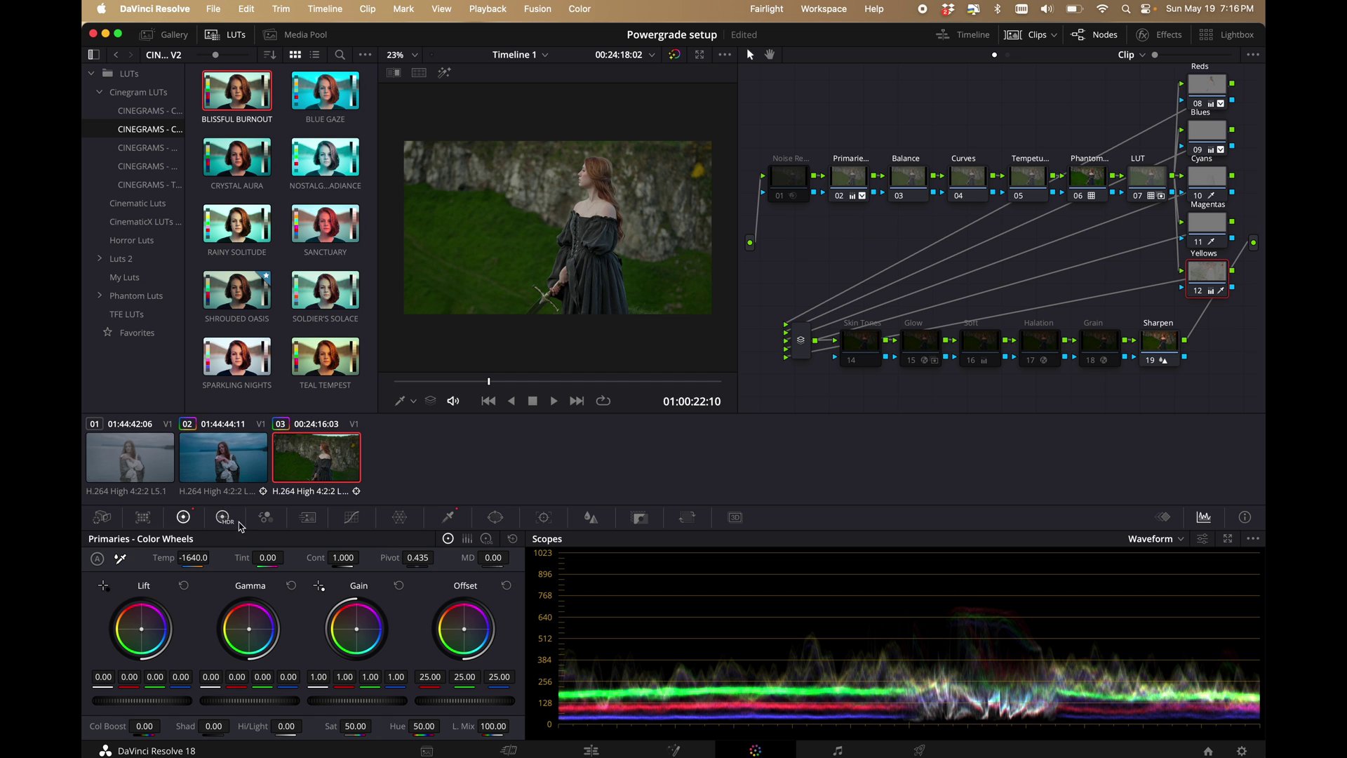
{"action": "mouse_move", "coordinate": [331, 561]}
{"action": "left_mouse_down"}
{"action": "mouse_move", "coordinate": [418, 563]}
{"action": "mouse_move", "coordinate": [341, 561]}
{"action": "left_mouse_up"}
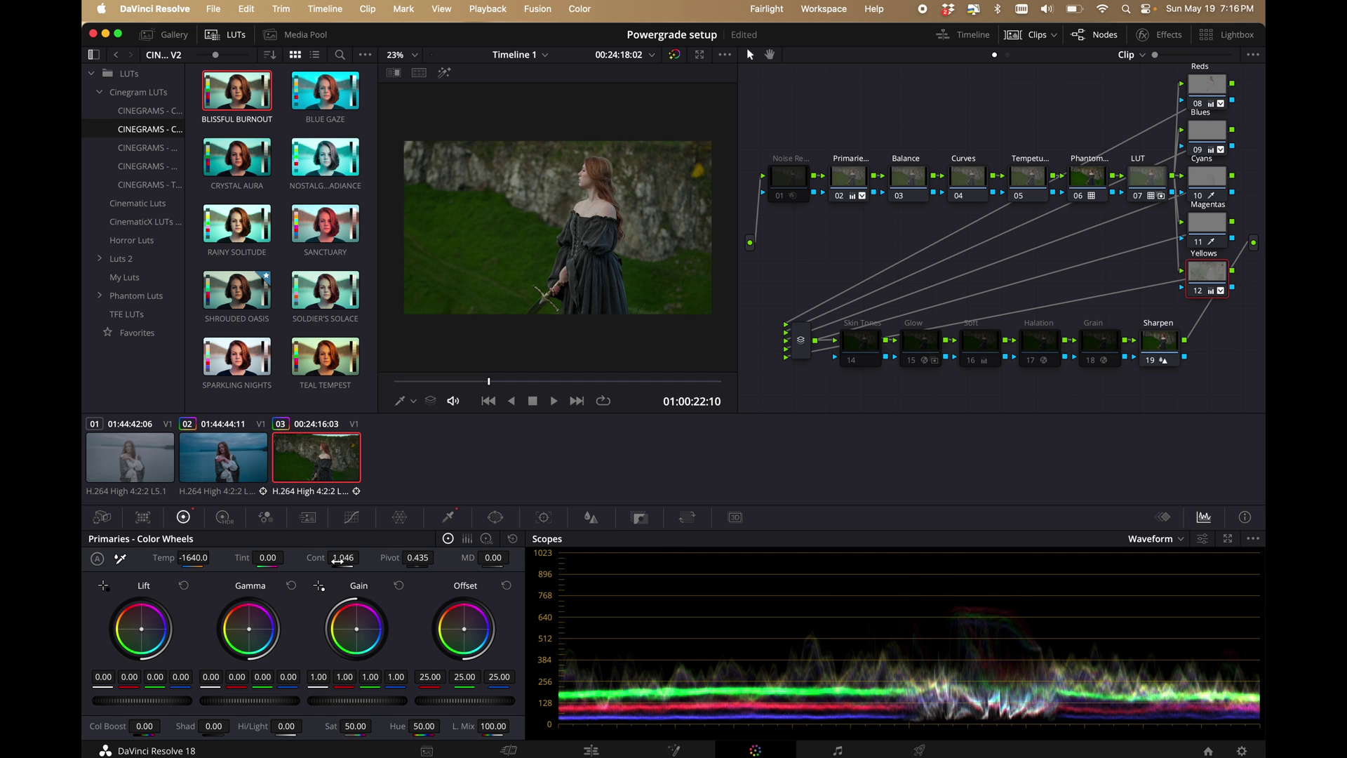
{"action": "key", "text": "super+z"}
{"action": "key", "text": "super+z"}
{"action": "key", "text": "super+z"}
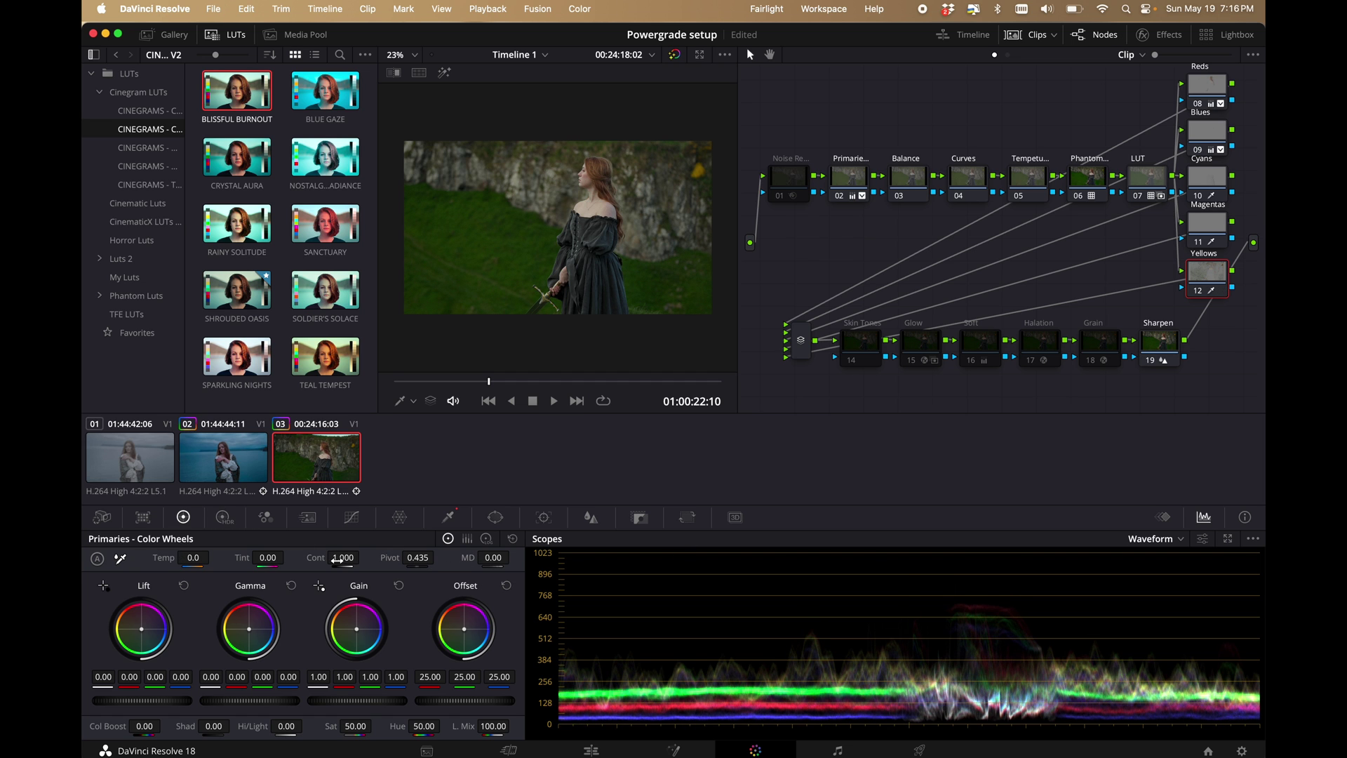
- View the HDR color wheels and the custom curve for the Yellows node
{"action": "left_click", "coordinate": [222, 519]}
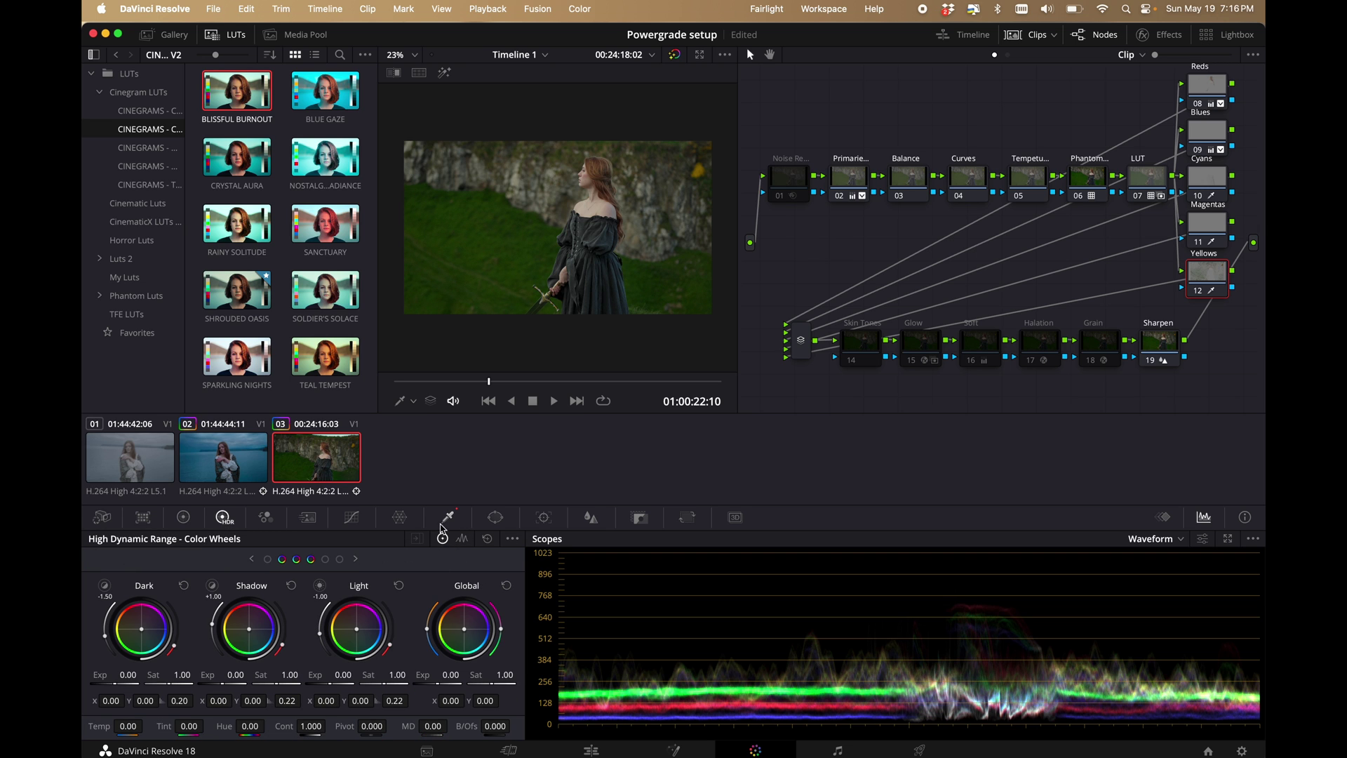
{"action": "left_click", "coordinate": [351, 518]}
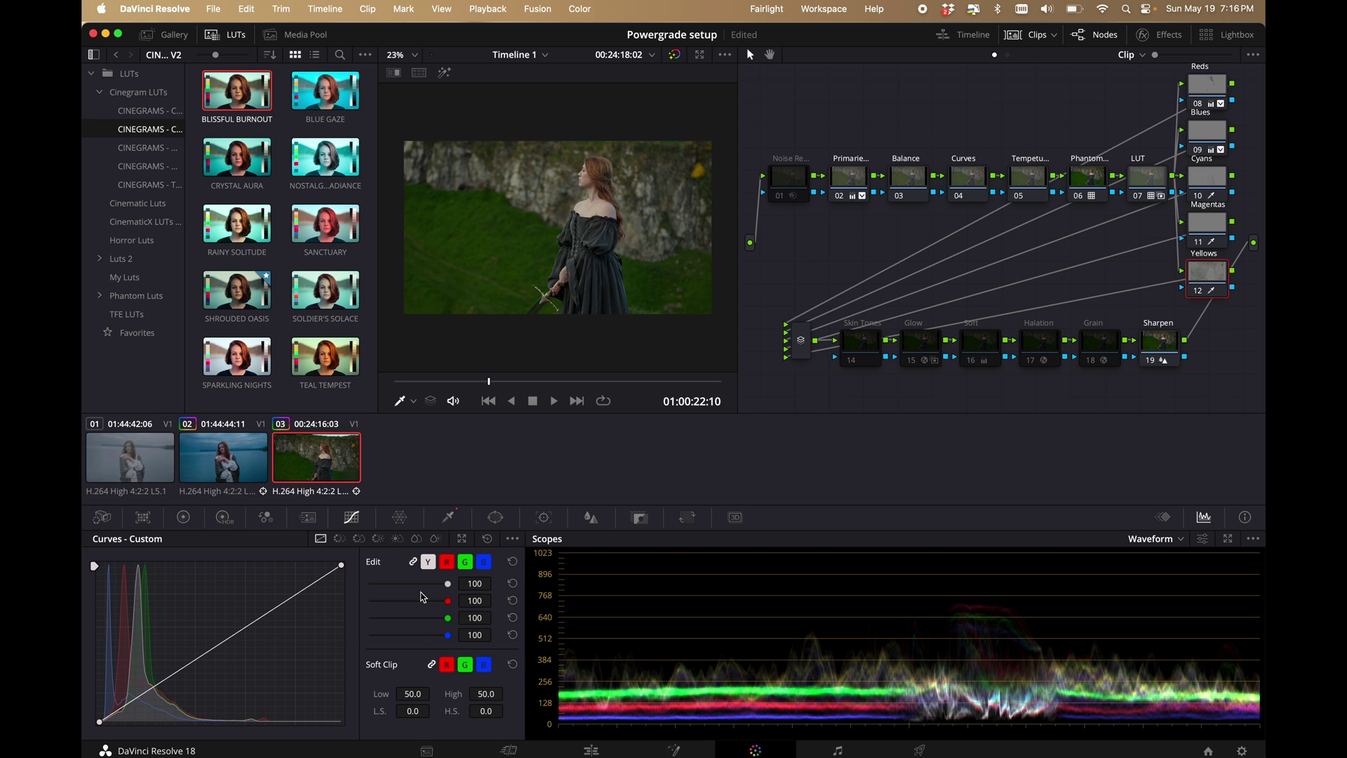
- View the Hue Vs Hue, Hue Vs Sat and next hue curve for the Yellows node, followed by its primary color wheels
{"action": "left_click", "coordinate": [339, 539]}
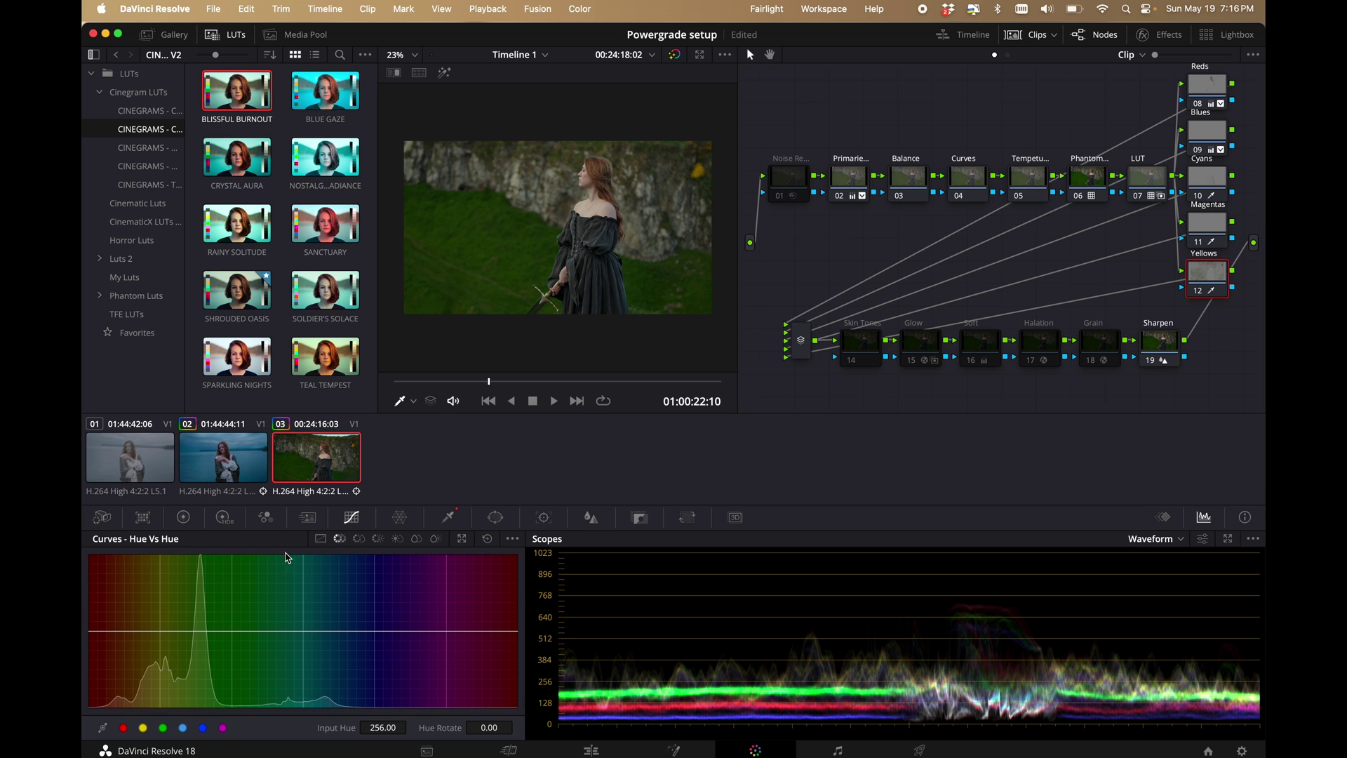
{"action": "left_click", "coordinate": [359, 538]}
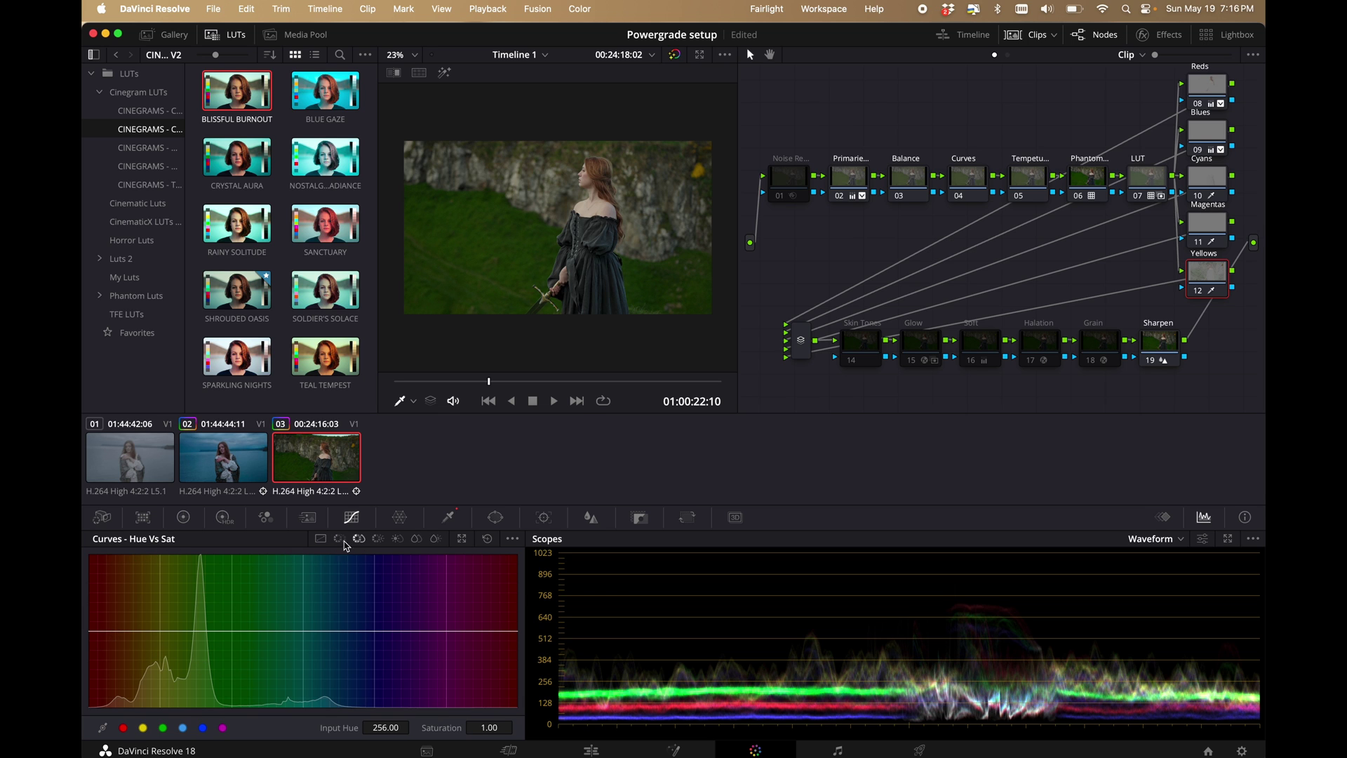
{"action": "left_click", "coordinate": [380, 538]}
{"action": "left_click", "coordinate": [183, 517]}
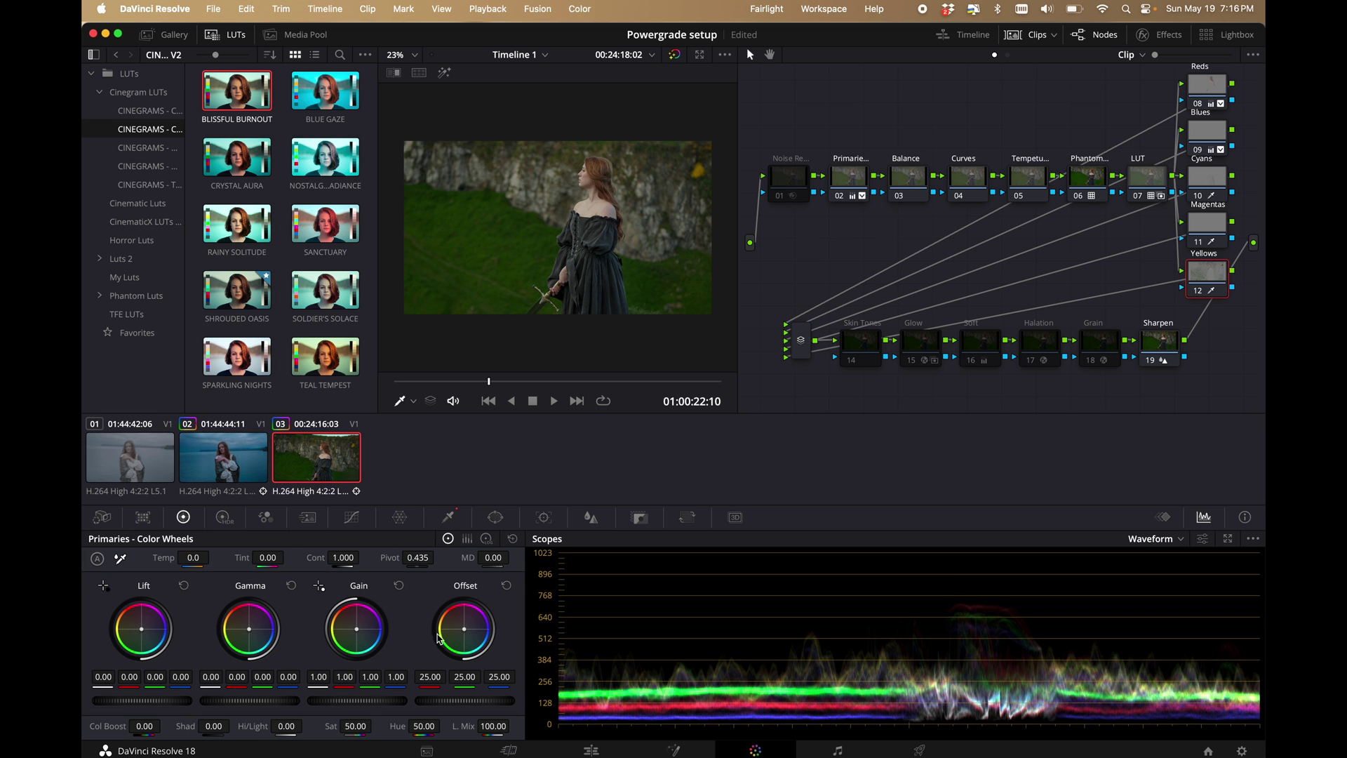
- Try lowering the Global saturation in the HDR color wheels to 0.70 and 0.64 on the Yellows node
{"action": "left_click", "coordinate": [214, 515]}
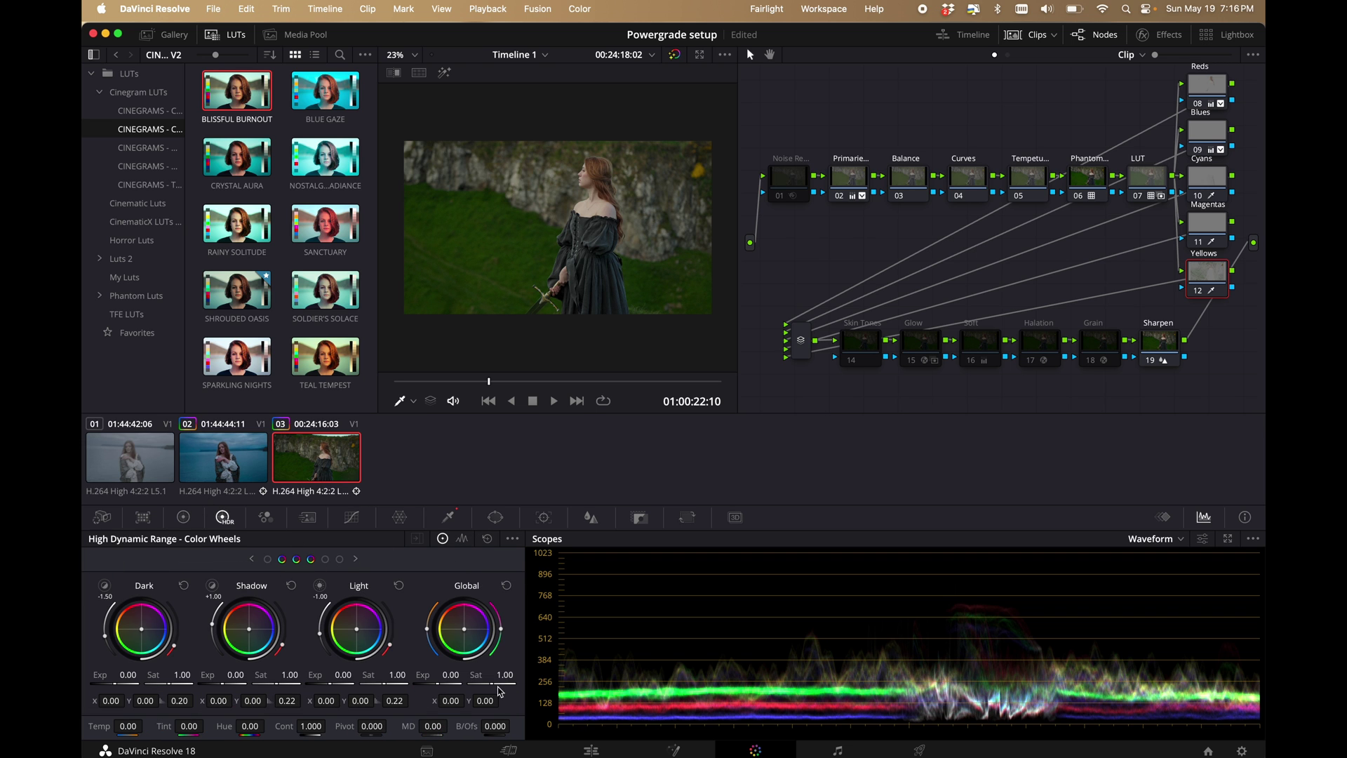
{"action": "left_click_drag", "start_coordinate": [494, 682], "coordinate": [512, 681]}
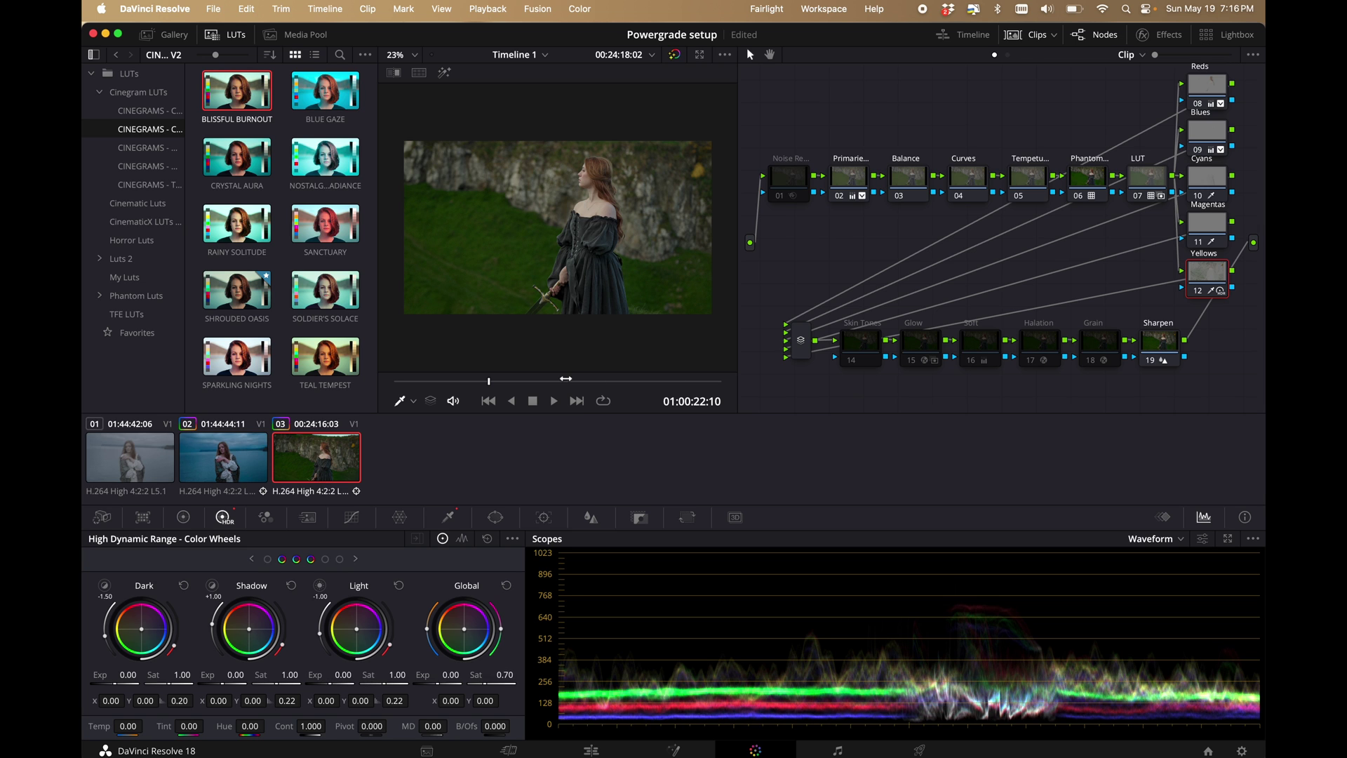
{"action": "left_click_drag", "start_coordinate": [673, 378], "coordinate": [665, 376]}
{"action": "left_click_drag", "start_coordinate": [454, 681], "coordinate": [673, 378]}
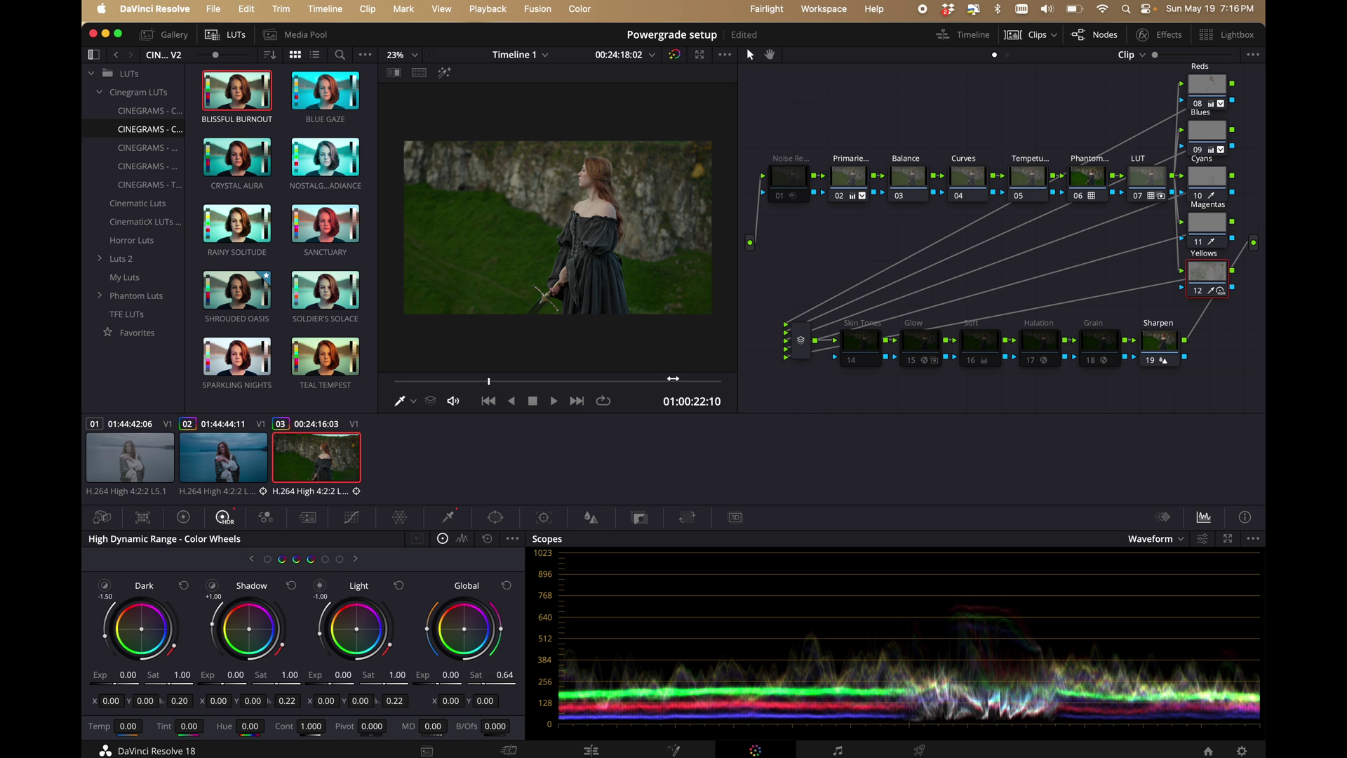
- Enable the Skin Tones node and sample the woman's skin in the viewer with the HSL qualifier
{"action": "left_click", "coordinate": [867, 356]}
{"action": "left_click", "coordinate": [853, 364]}
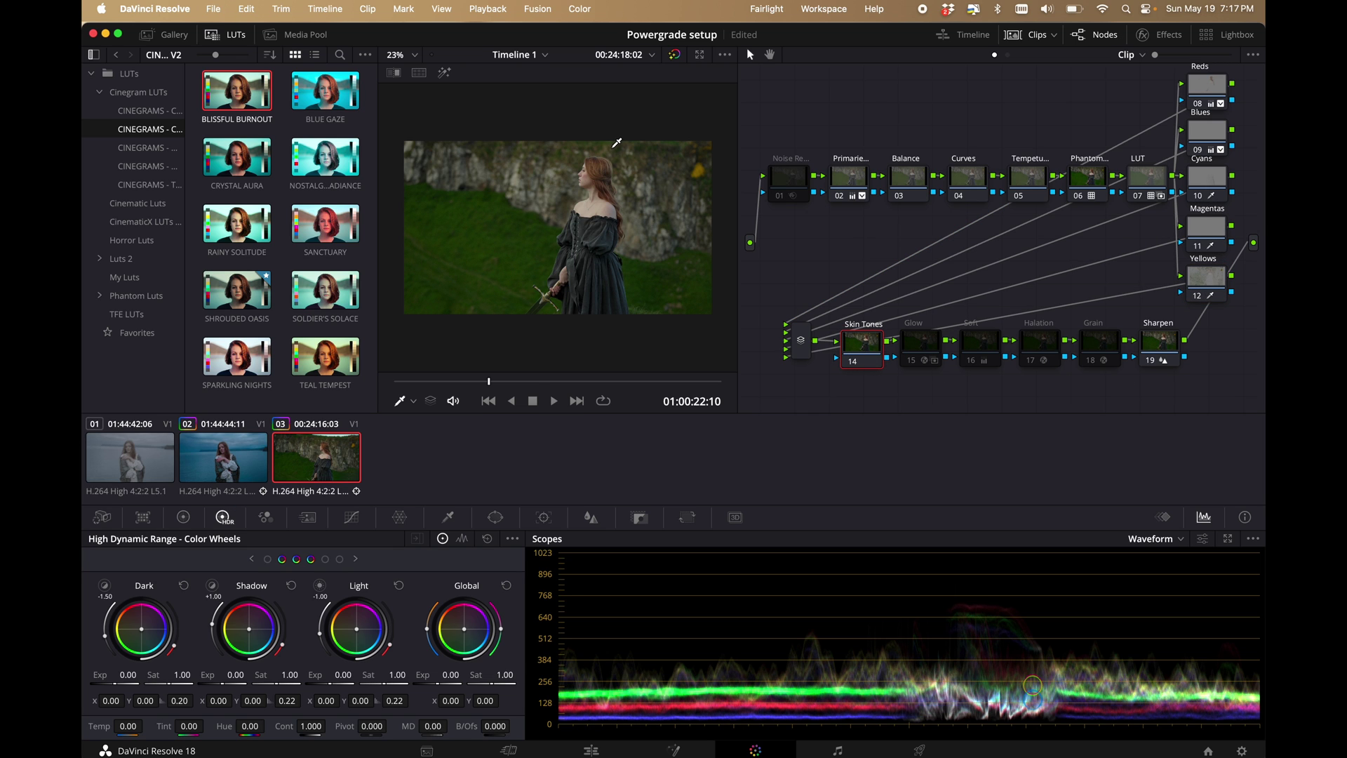
{"action": "left_click", "coordinate": [449, 517]}
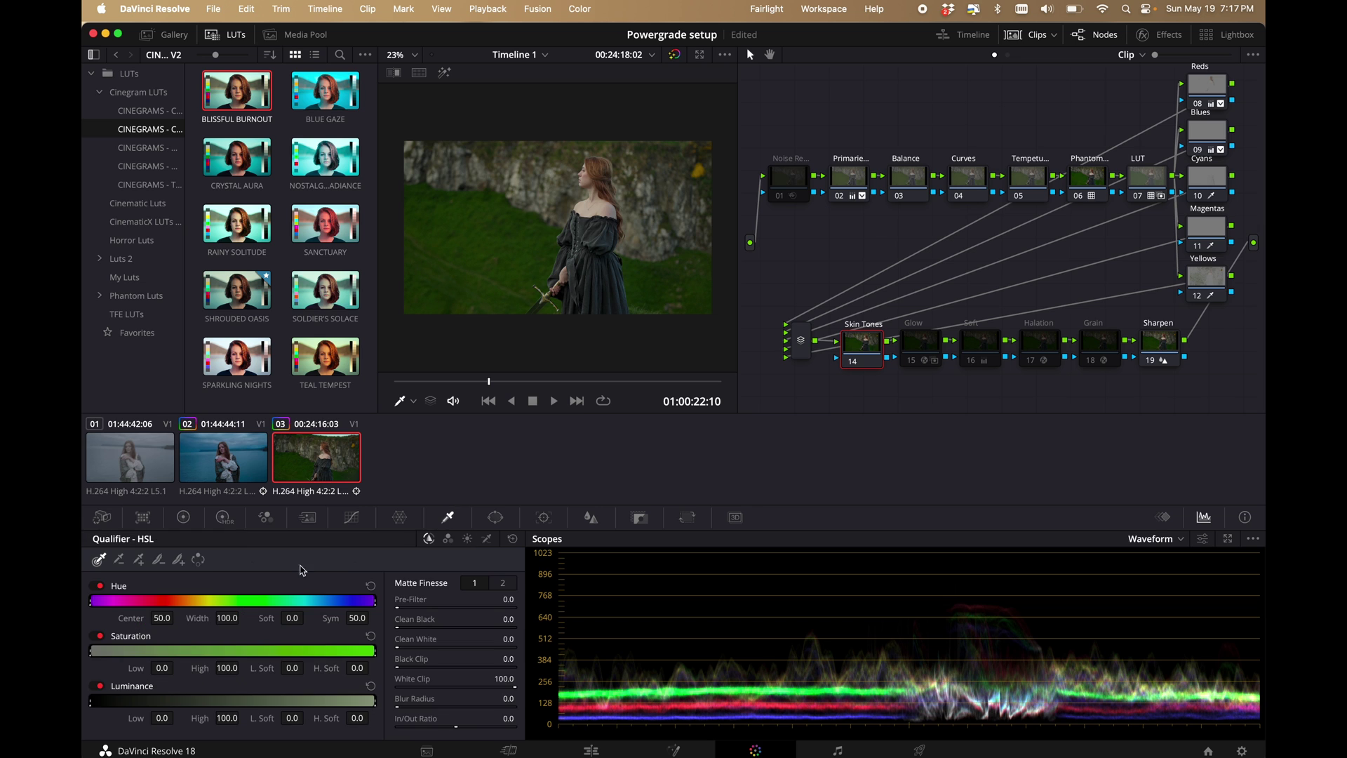
{"action": "left_click", "coordinate": [588, 203]}
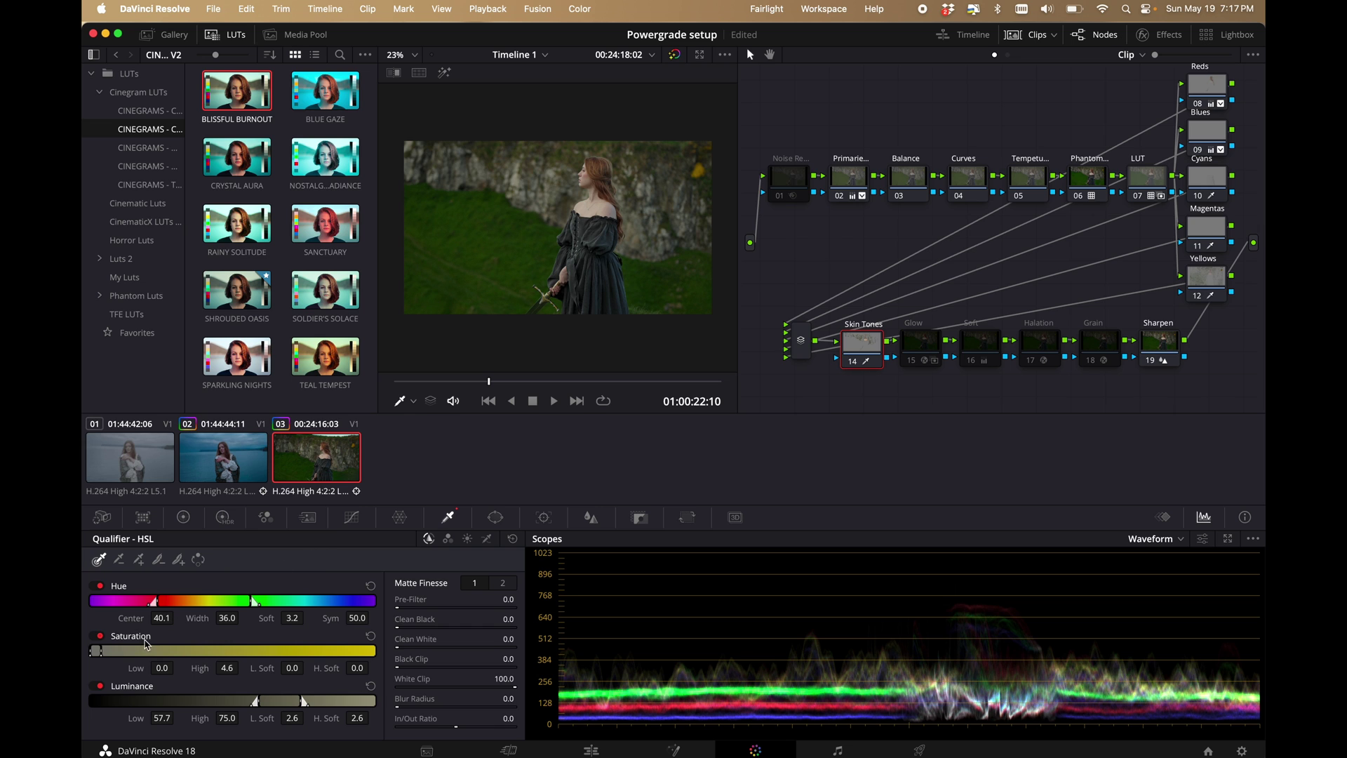
- Try a master Gain change in the primary color wheels on the Skin Tones node and reset it
{"action": "left_click", "coordinate": [184, 519]}
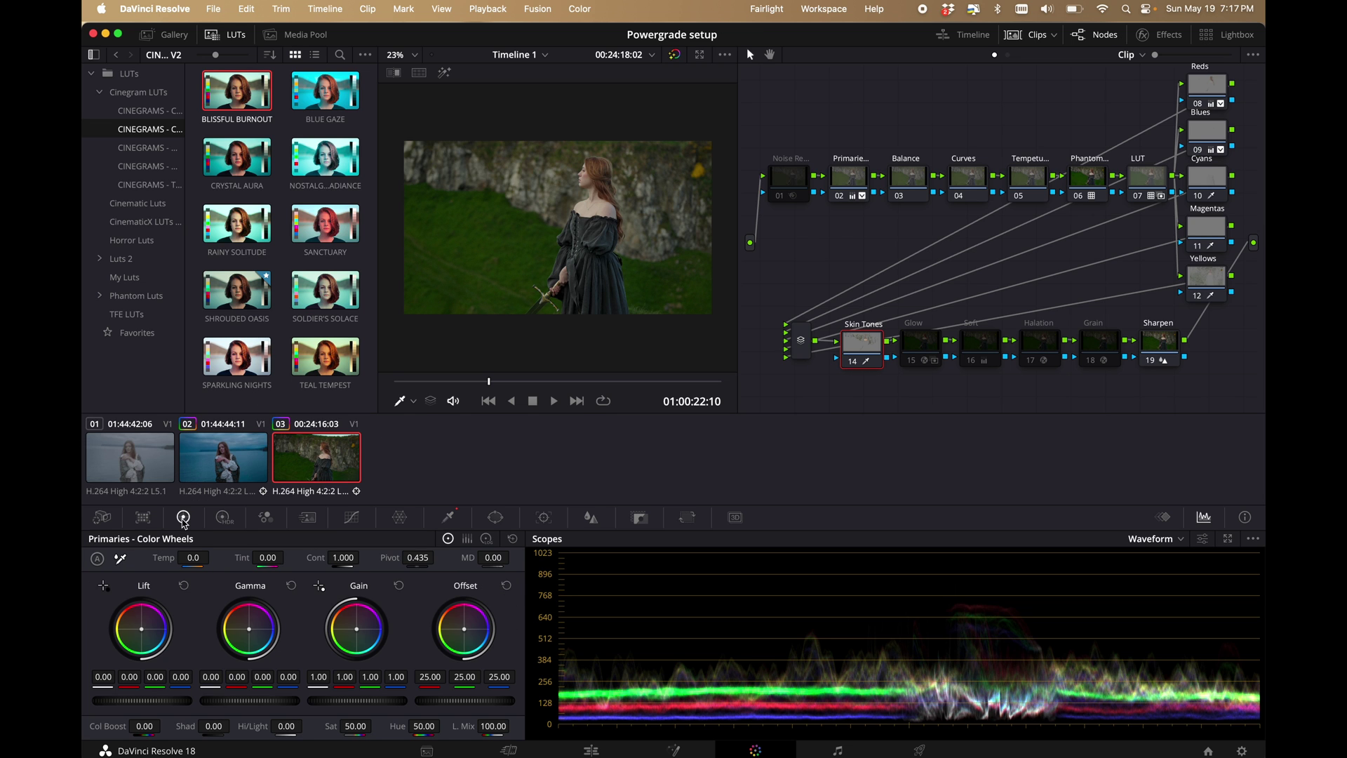
{"action": "left_click_drag", "start_coordinate": [359, 706], "coordinate": [358, 703]}
{"action": "double_click", "coordinate": [357, 701]}
- Try changing the Light zone's saturation in the HDR color wheels on the Skin Tones node, and undo it
{"action": "left_click", "coordinate": [223, 517]}
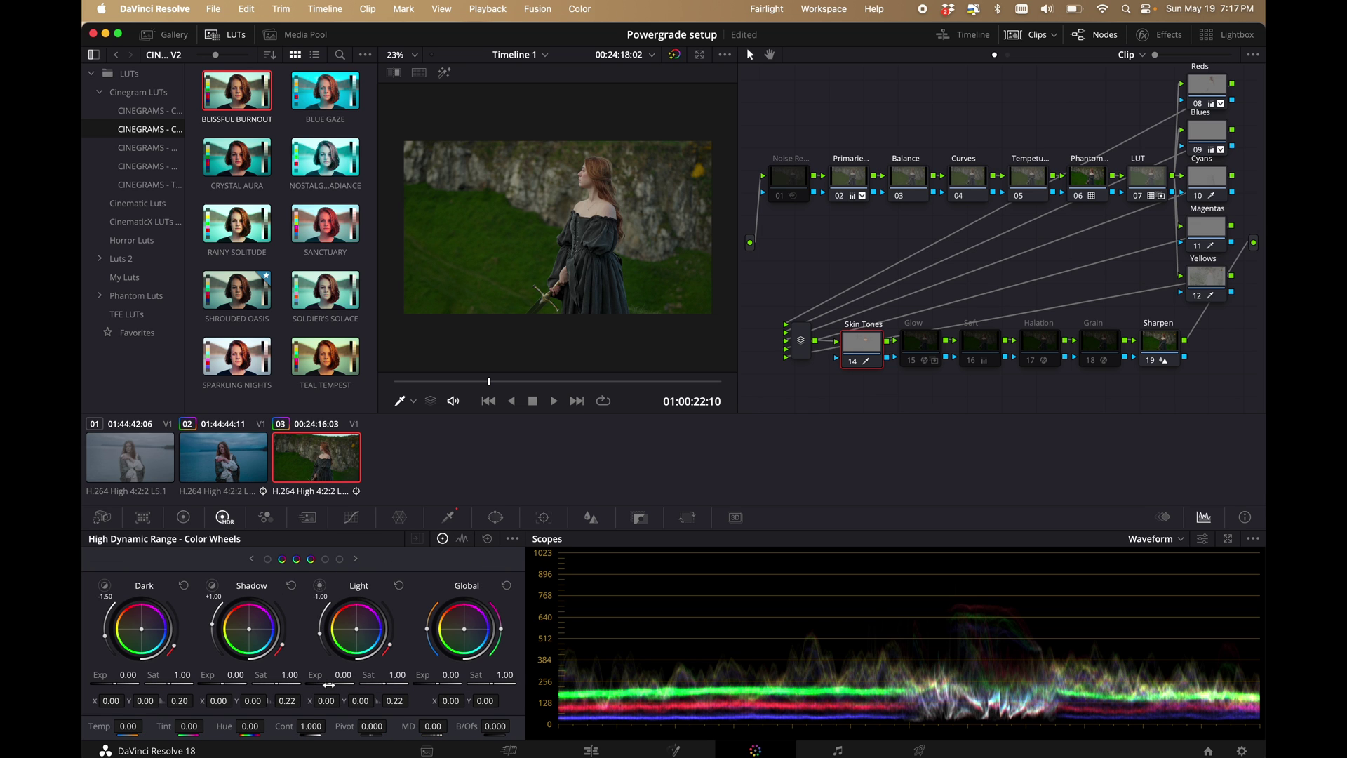
{"action": "left_click", "coordinate": [356, 559]}
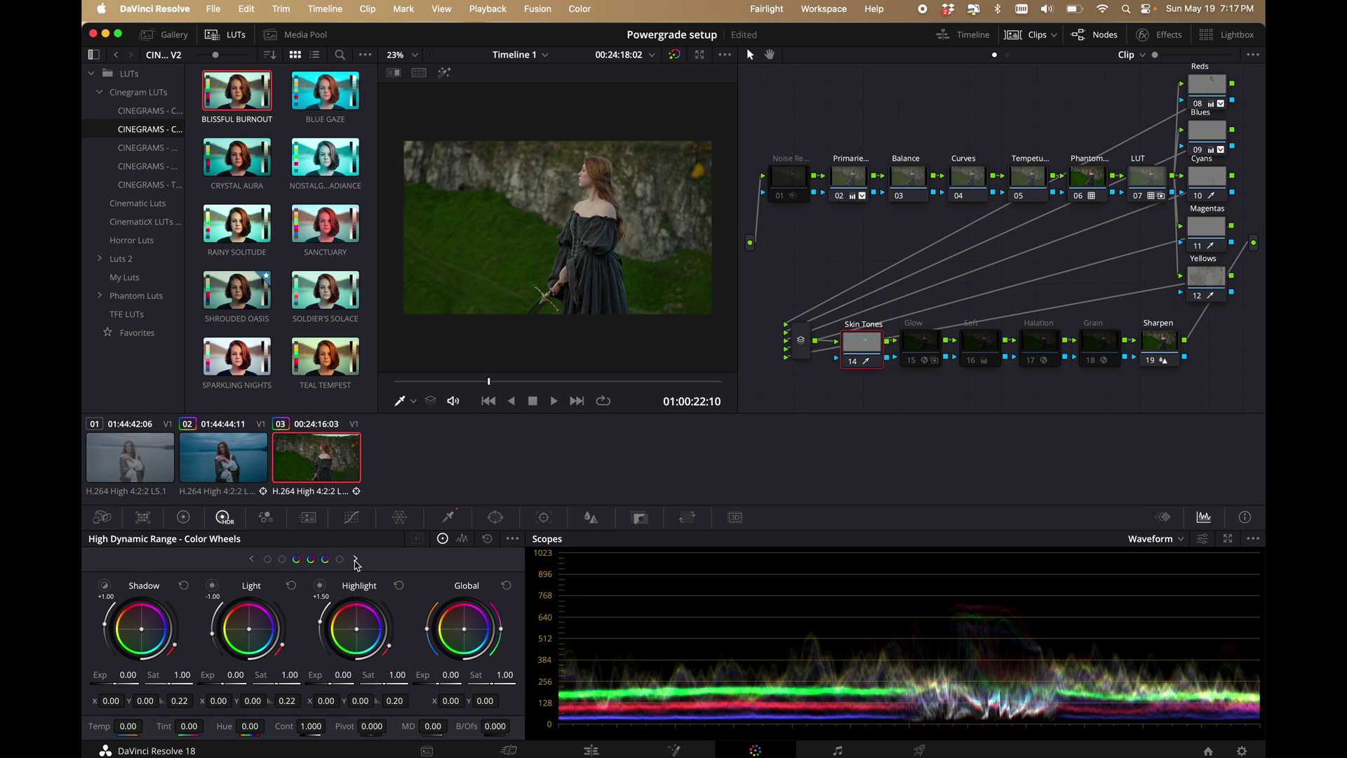
{"action": "left_click_drag", "start_coordinate": [303, 684], "coordinate": [673, 378]}
{"action": "key", "text": "super+z"}
- Try a Temp of -290 on the Skin Tones node, checking it in an enlarged viewer, and undo the change
{"action": "left_click", "coordinate": [183, 517]}
{"action": "mouse_move", "coordinate": [194, 558]}
{"action": "left_mouse_down"}
{"action": "mouse_move", "coordinate": [112, 557]}
{"action": "mouse_move", "coordinate": [176, 552]}
{"action": "left_mouse_up"}
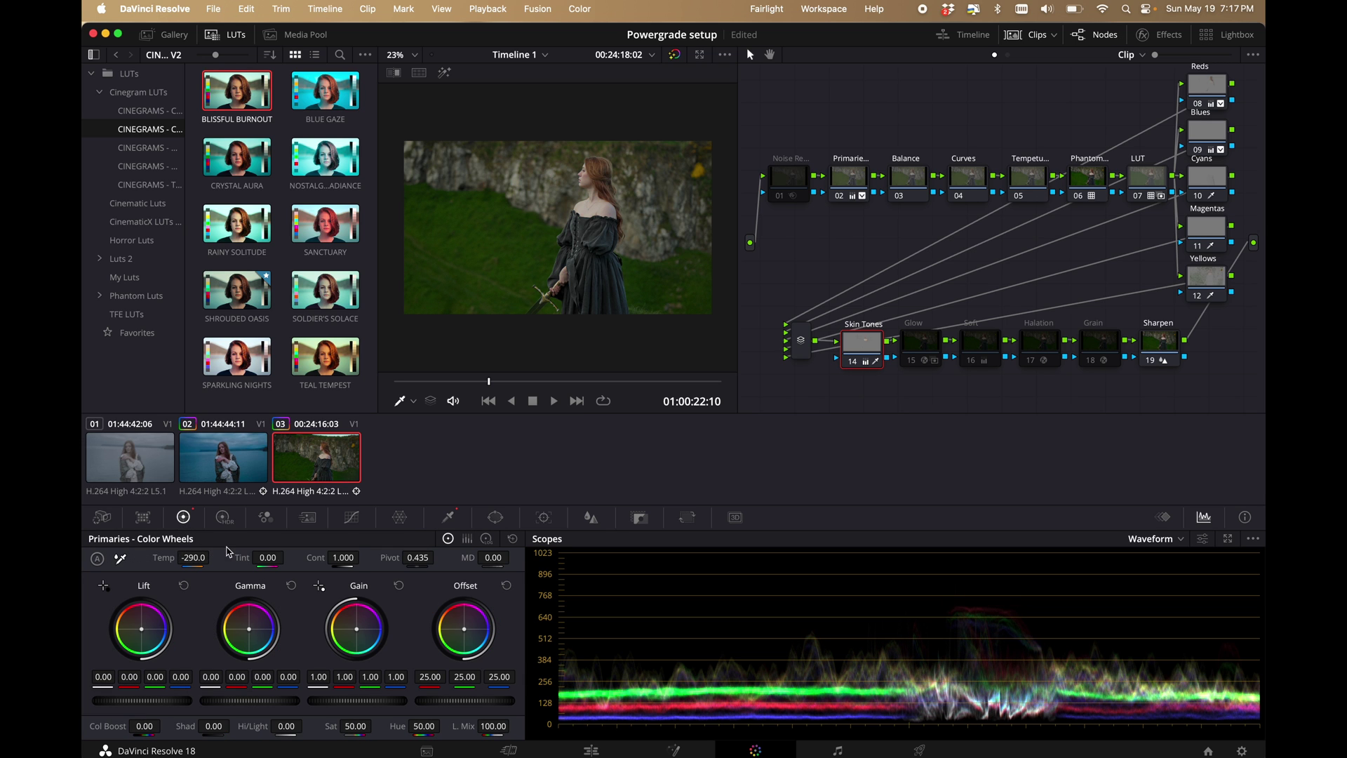
{"action": "left_click", "coordinate": [245, 35]}
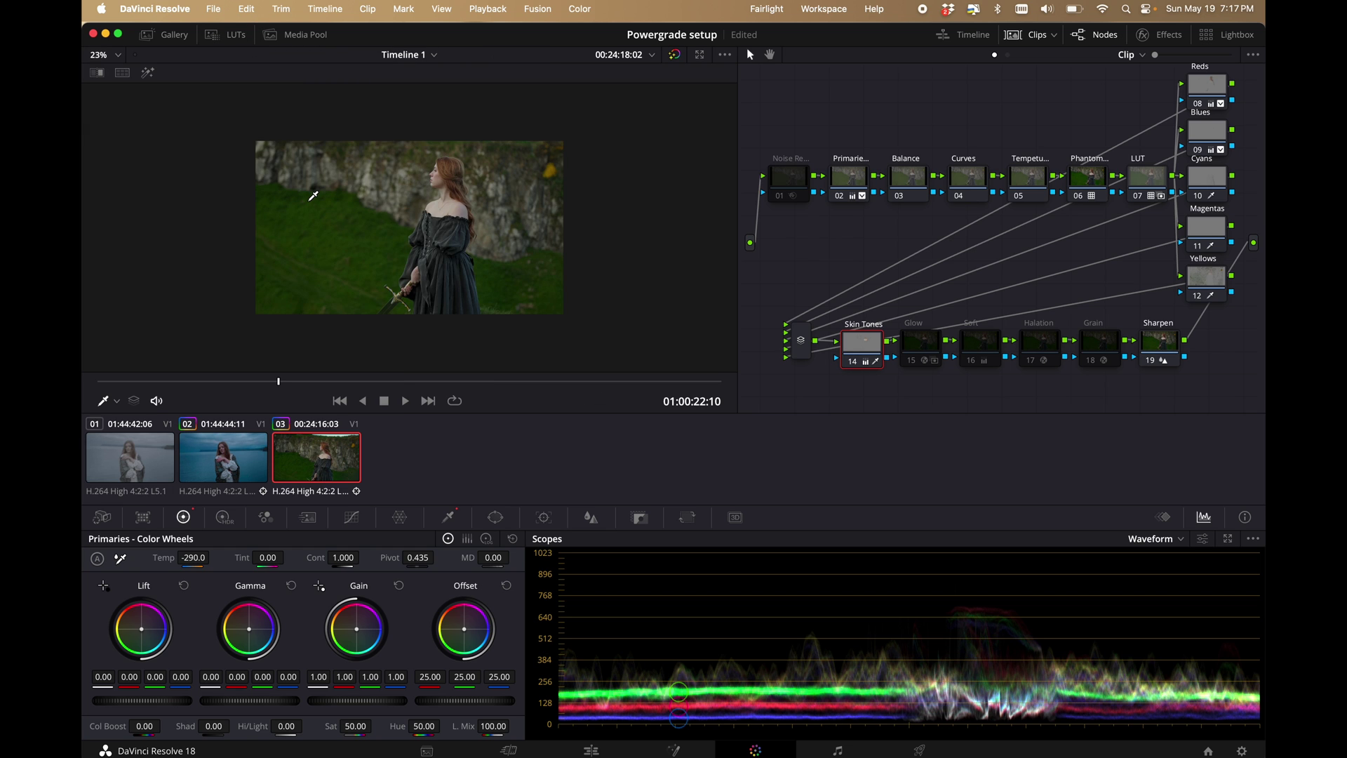
{"action": "scroll", "coordinate": [314, 195], "scroll_direction": "up", "scroll_amount": 5}
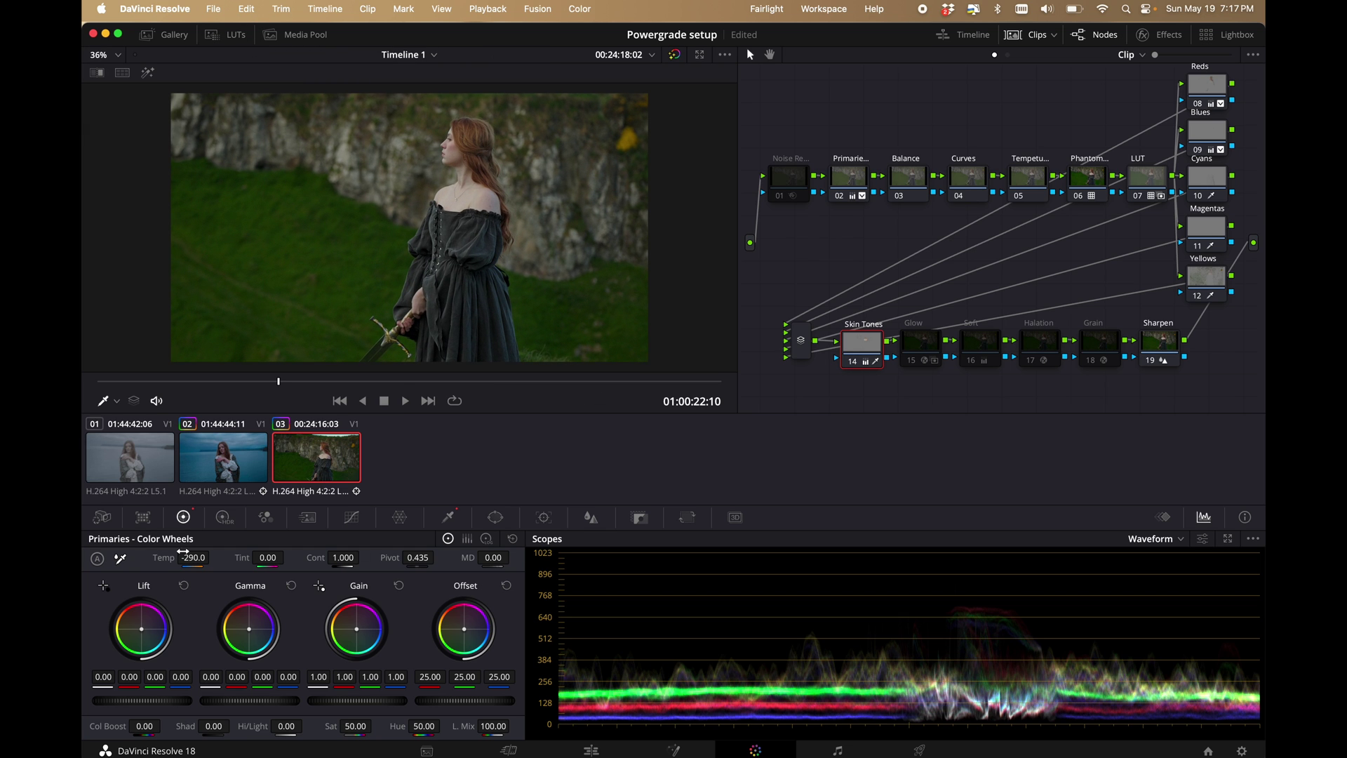
{"action": "mouse_move", "coordinate": [186, 554]}
{"action": "left_mouse_down"}
{"action": "mouse_move", "coordinate": [141, 546]}
{"action": "mouse_move", "coordinate": [223, 543]}
{"action": "mouse_move", "coordinate": [166, 548]}
{"action": "mouse_move", "coordinate": [184, 554]}
{"action": "left_mouse_up"}
{"action": "key", "text": "super+z"}
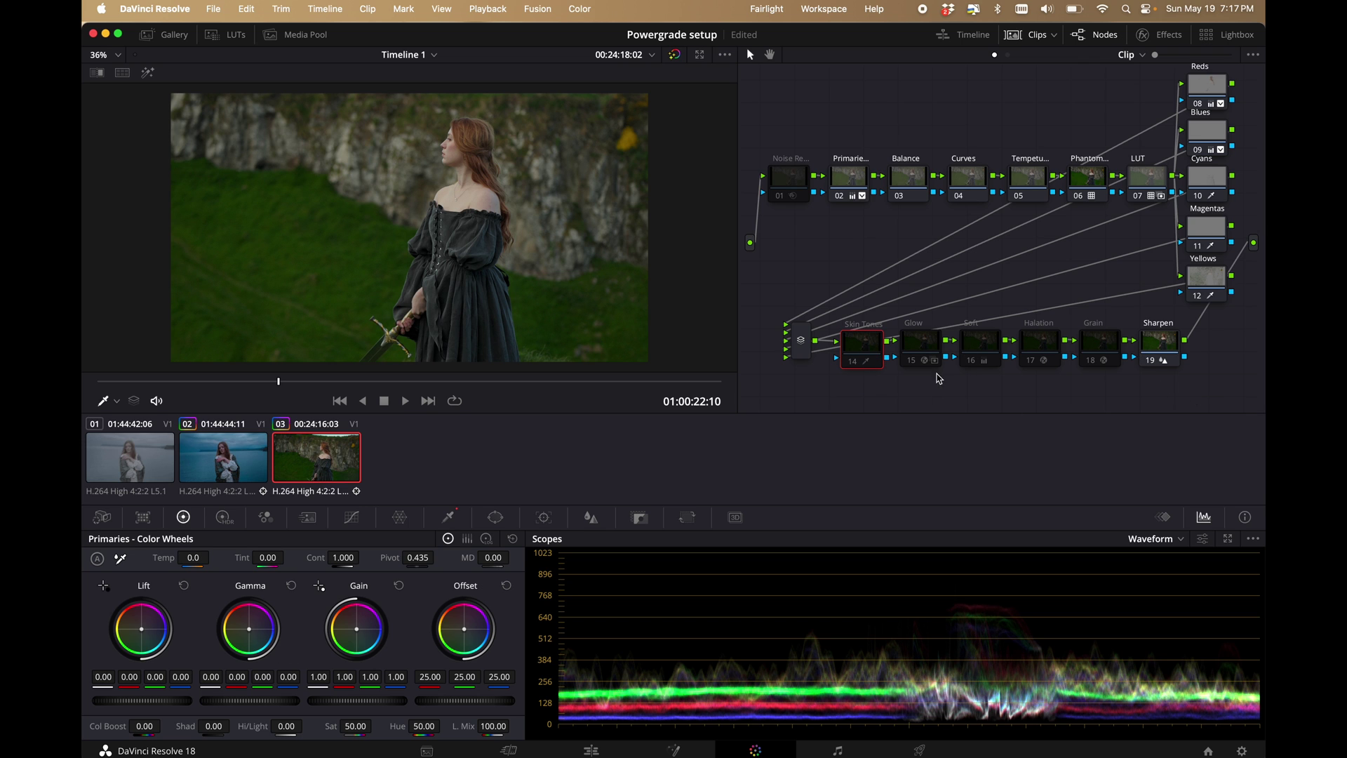
- Compare the image with the Glow node enabled and disabled twice, and select the Sharpen node
{"action": "left_click", "coordinate": [914, 362]}
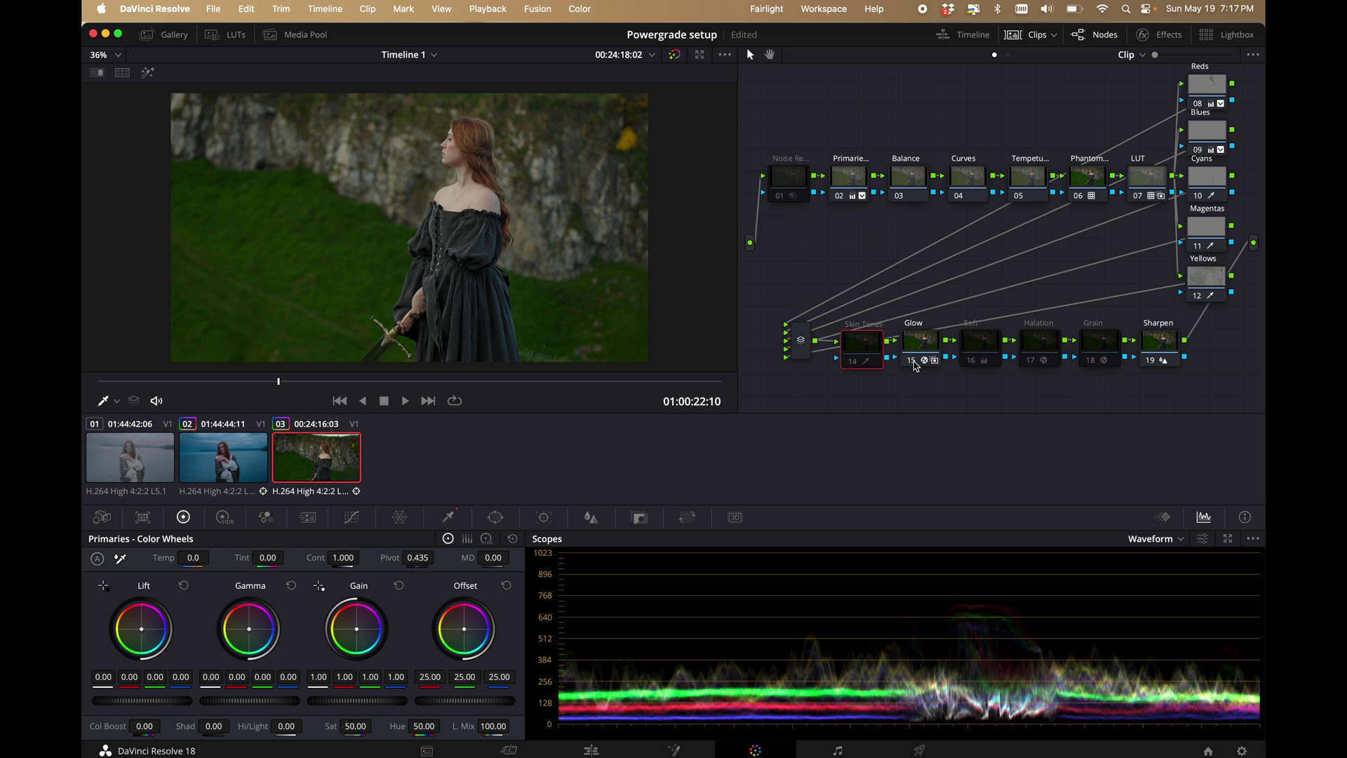
{"action": "left_click", "coordinate": [914, 362]}
{"action": "left_click", "coordinate": [914, 362]}
{"action": "left_click", "coordinate": [915, 362]}
{"action": "left_click", "coordinate": [1158, 348]}
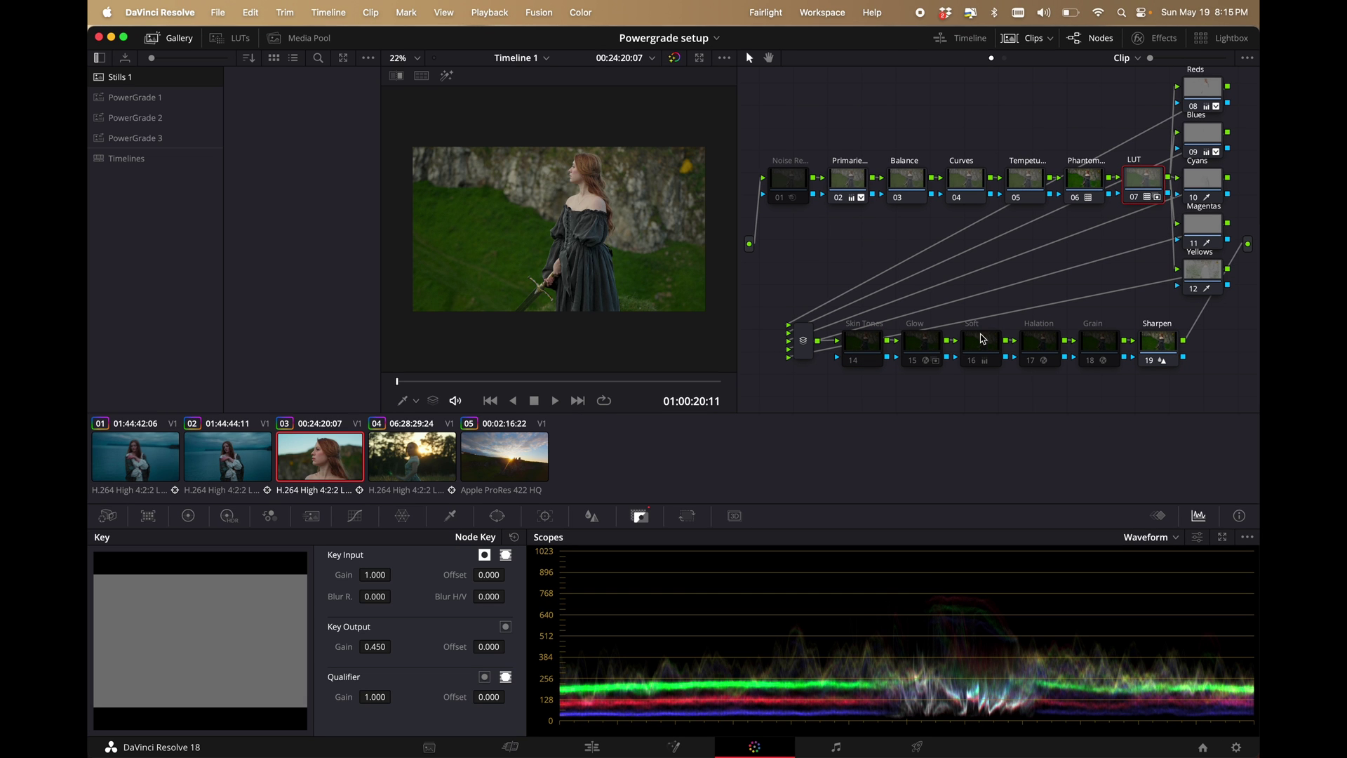
- Set the Soft node's Midtone Detail to -10.50 while it is enabled, and disable the node again
{"action": "left_click", "coordinate": [982, 341]}
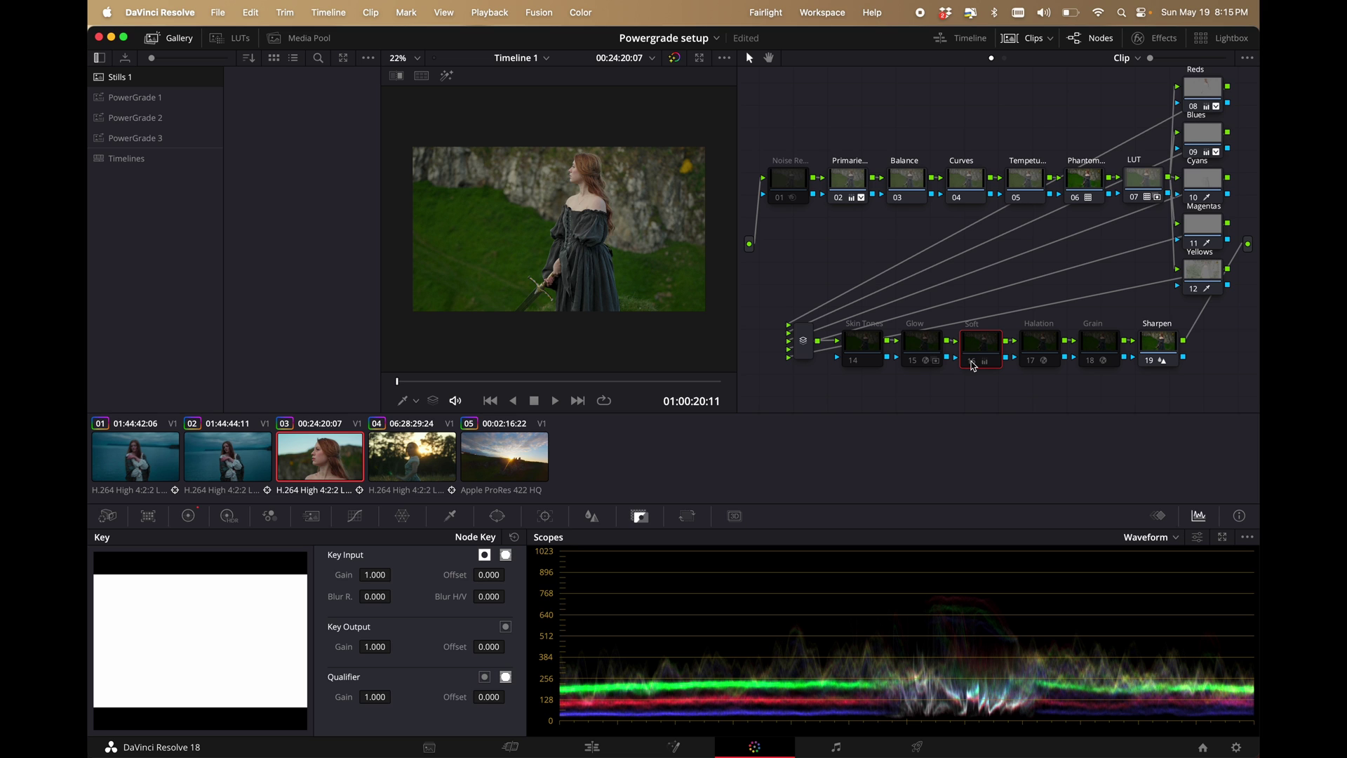
{"action": "left_click", "coordinate": [972, 362]}
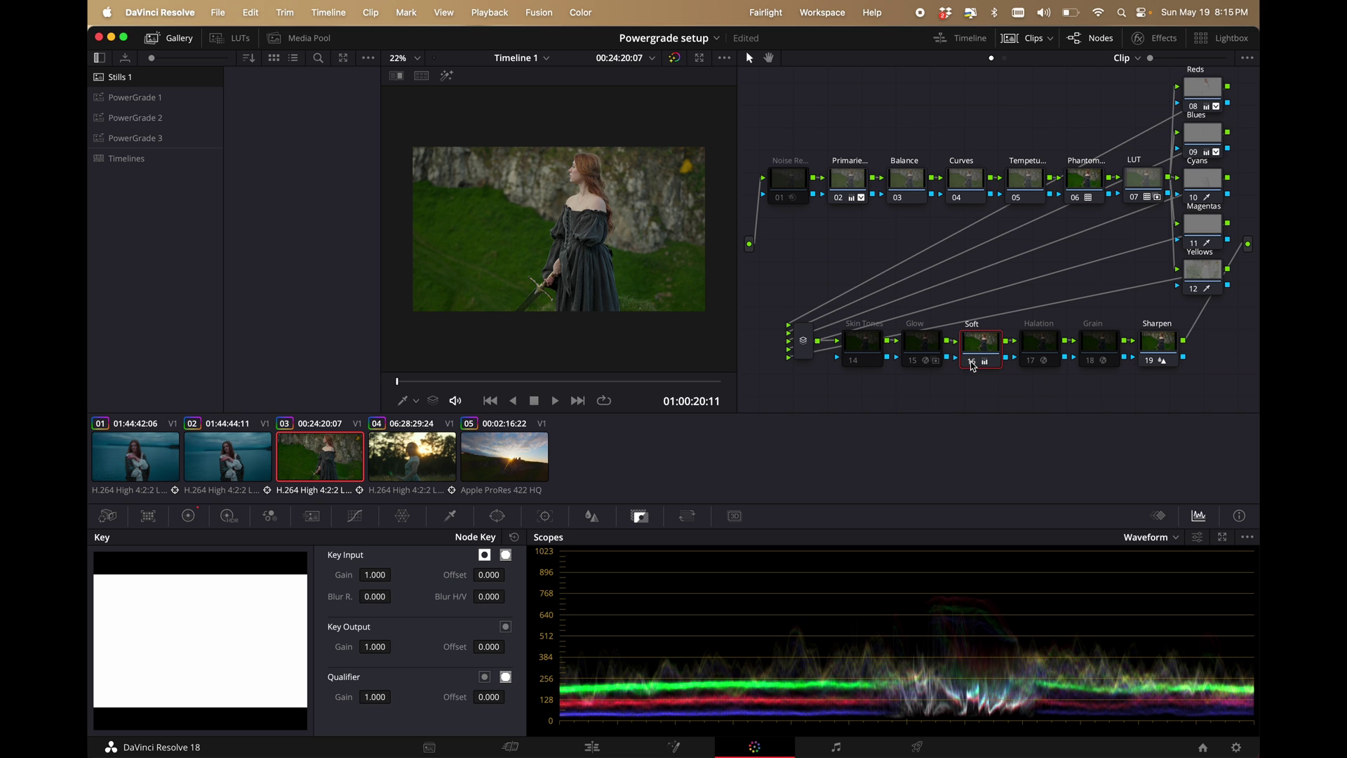
{"action": "left_click", "coordinate": [188, 515]}
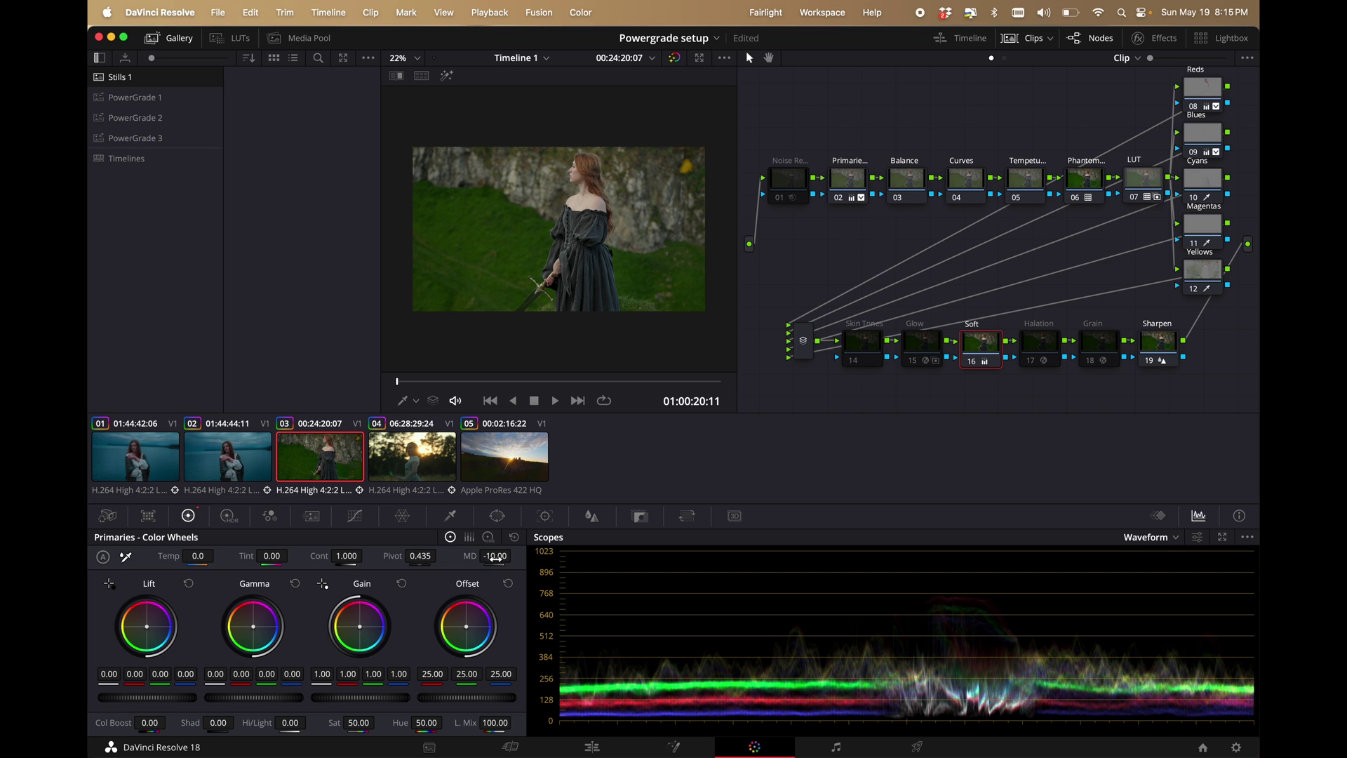
{"action": "mouse_move", "coordinate": [491, 561]}
{"action": "left_mouse_down"}
{"action": "mouse_move", "coordinate": [477, 560]}
{"action": "mouse_move", "coordinate": [519, 561]}
{"action": "mouse_move", "coordinate": [442, 561]}
{"action": "mouse_move", "coordinate": [491, 567]}
{"action": "left_mouse_up"}
{"action": "left_click", "coordinate": [971, 362]}
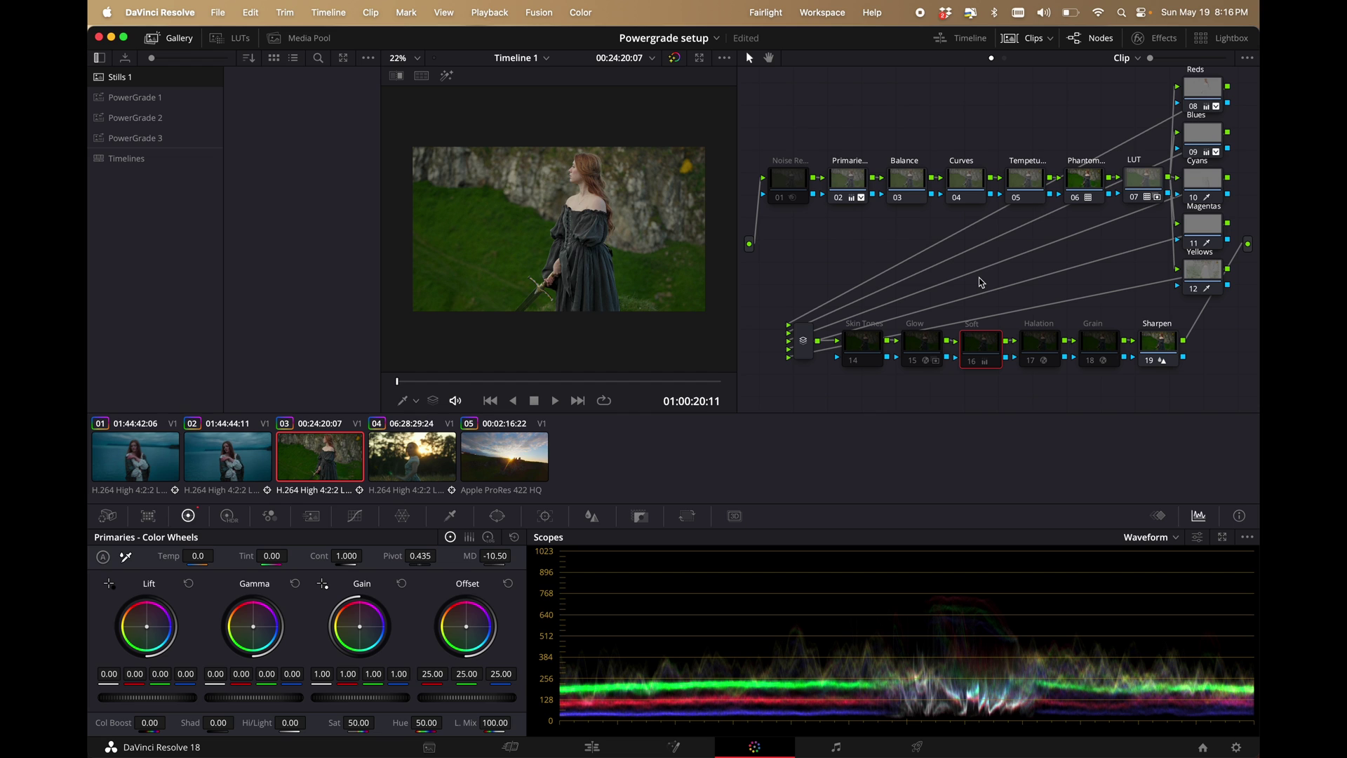
- Examine the Film Grain settings of the Grain node and the Halation settings of the Halation node
{"action": "left_click", "coordinate": [1037, 349]}
{"action": "left_click", "coordinate": [1089, 350]}
{"action": "left_click", "coordinate": [1045, 354]}
{"action": "left_click", "coordinate": [1091, 350]}
{"action": "left_click", "coordinate": [1042, 352]}
{"action": "left_click", "coordinate": [1101, 351]}
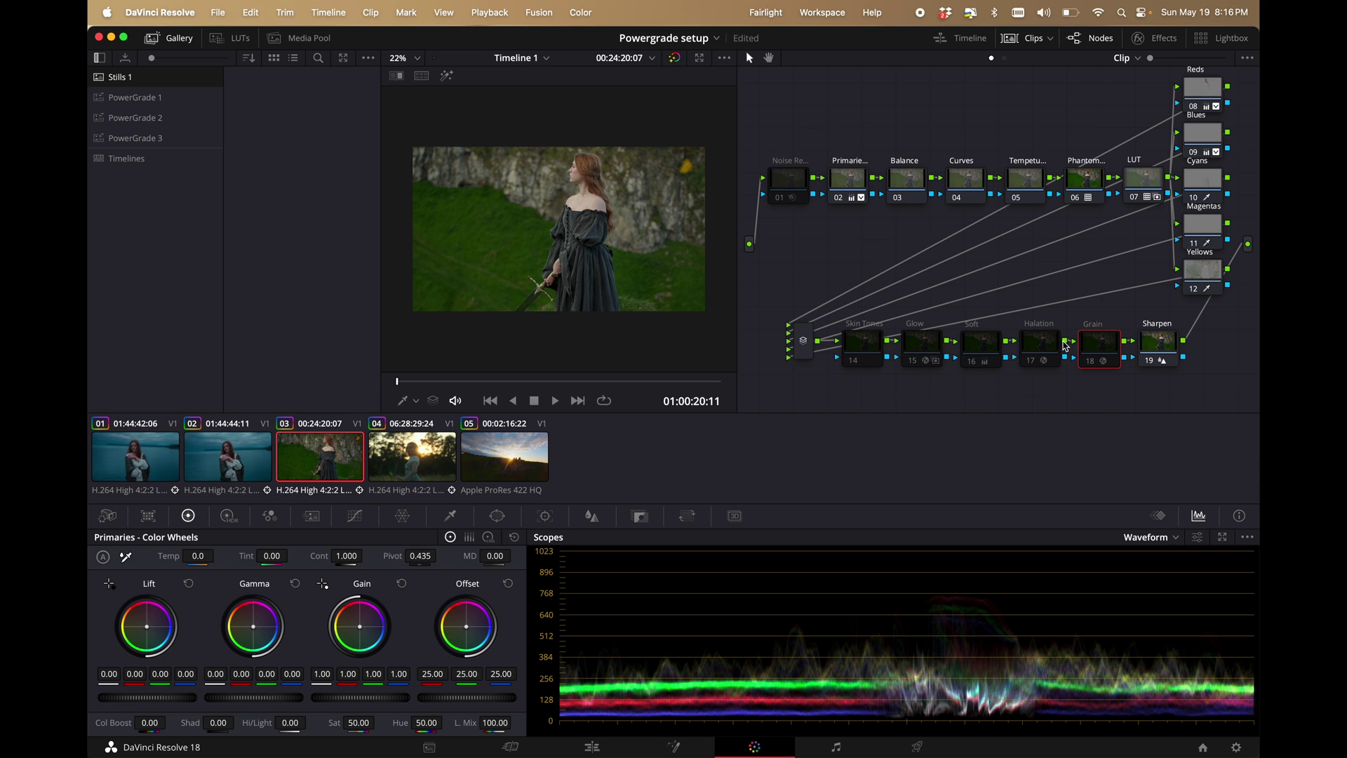
{"action": "left_click", "coordinate": [1137, 38]}
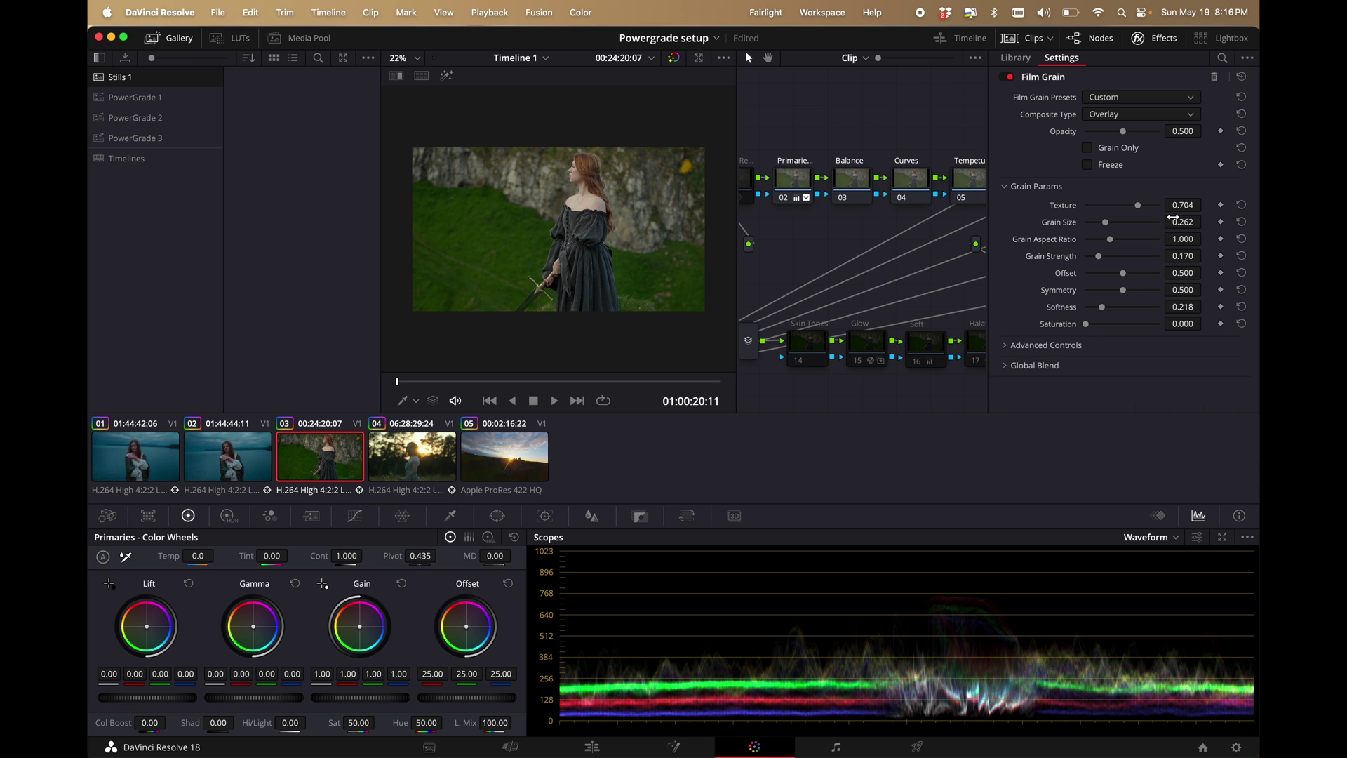
{"action": "left_click", "coordinate": [979, 343]}
{"action": "scroll", "coordinate": [1122, 210], "scroll_direction": "up", "scroll_amount": 2}
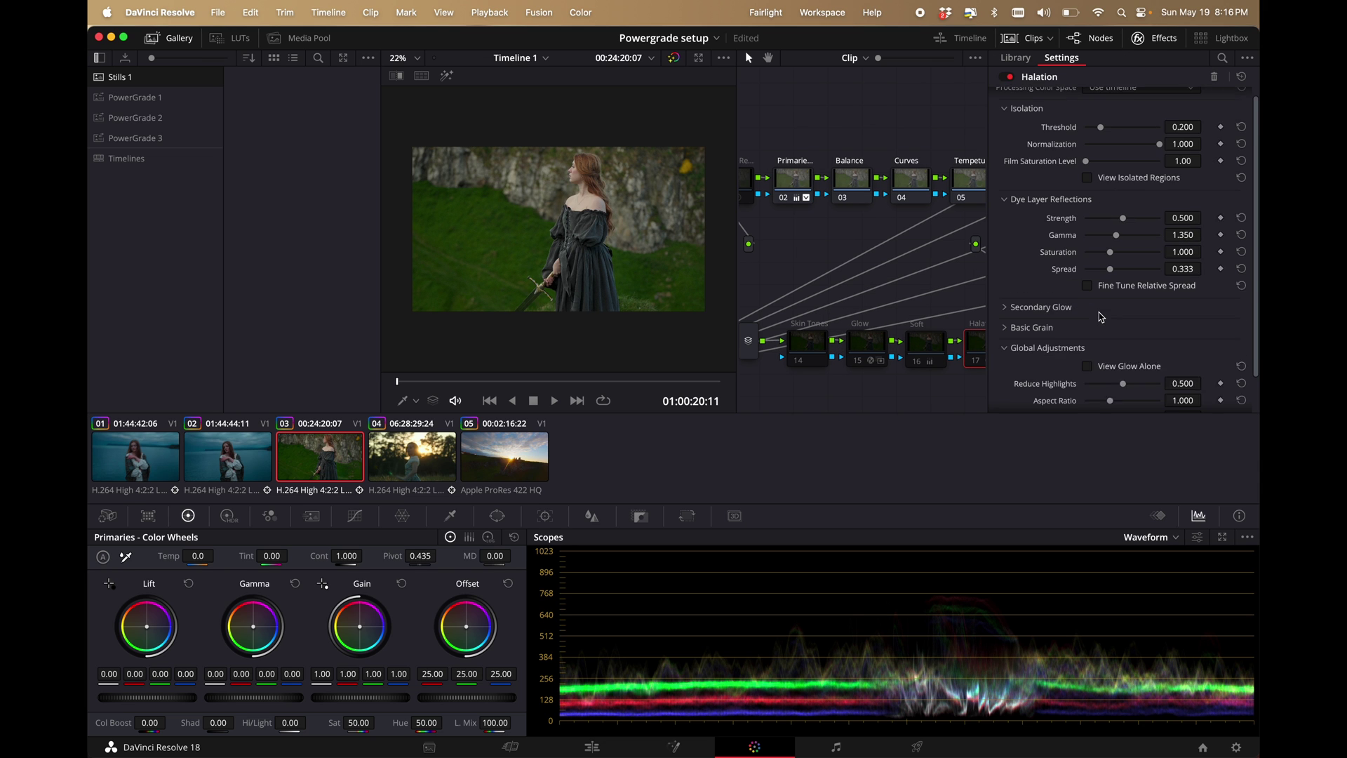
{"action": "left_click", "coordinate": [1137, 39]}
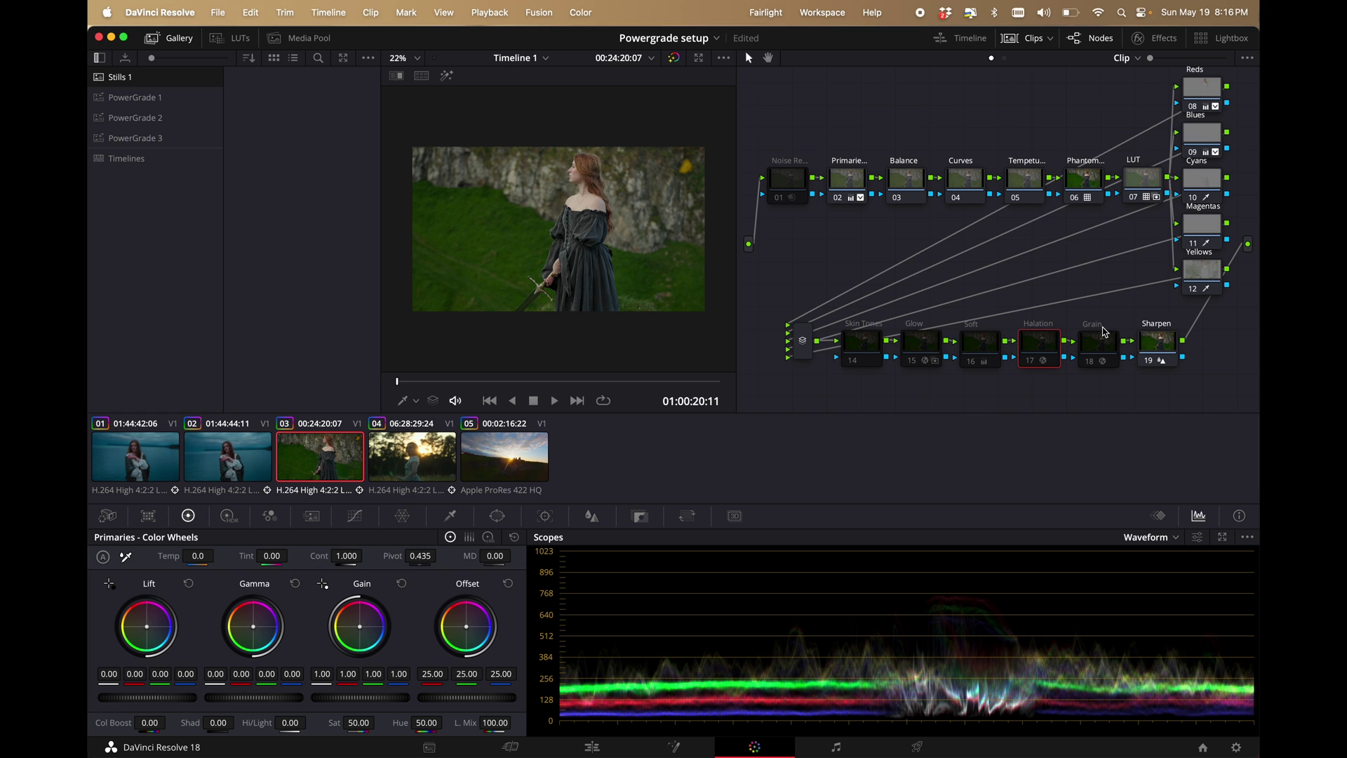
{"action": "left_click", "coordinate": [1102, 349]}
{"action": "left_click", "coordinate": [1138, 39]}
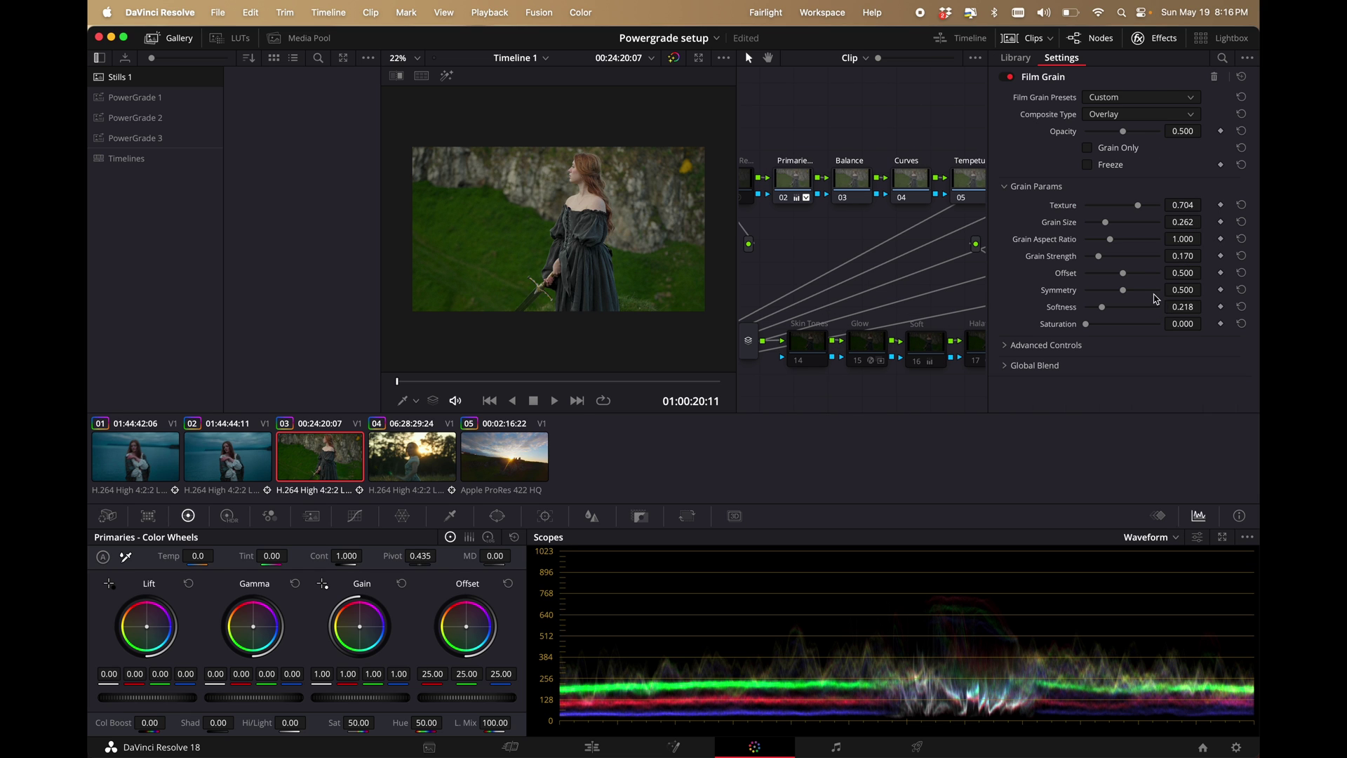
{"action": "left_click", "coordinate": [1149, 40]}
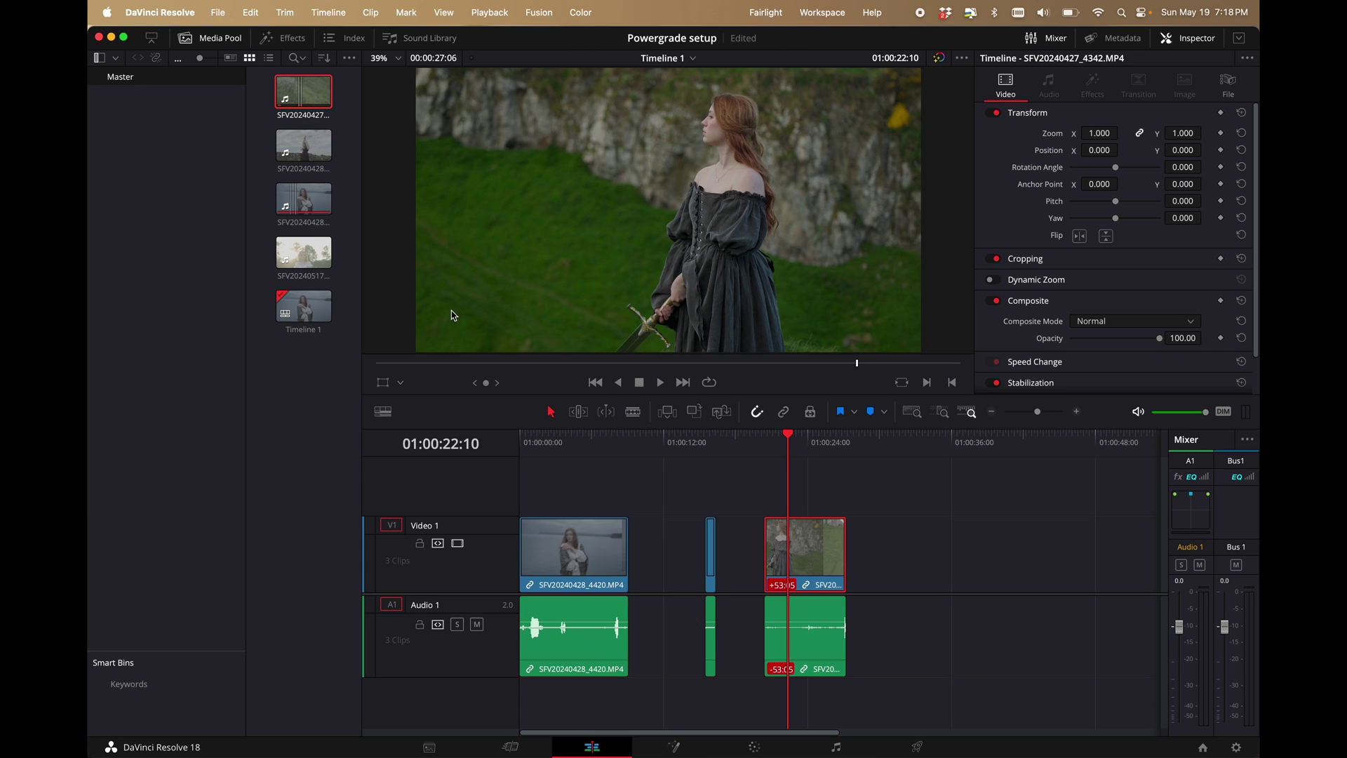
- Load SFV20240517_4862.MP4 from the media pool and place a range of about one second on Video 1 near 01:00:35:13
{"action": "double_click", "coordinate": [298, 243]}
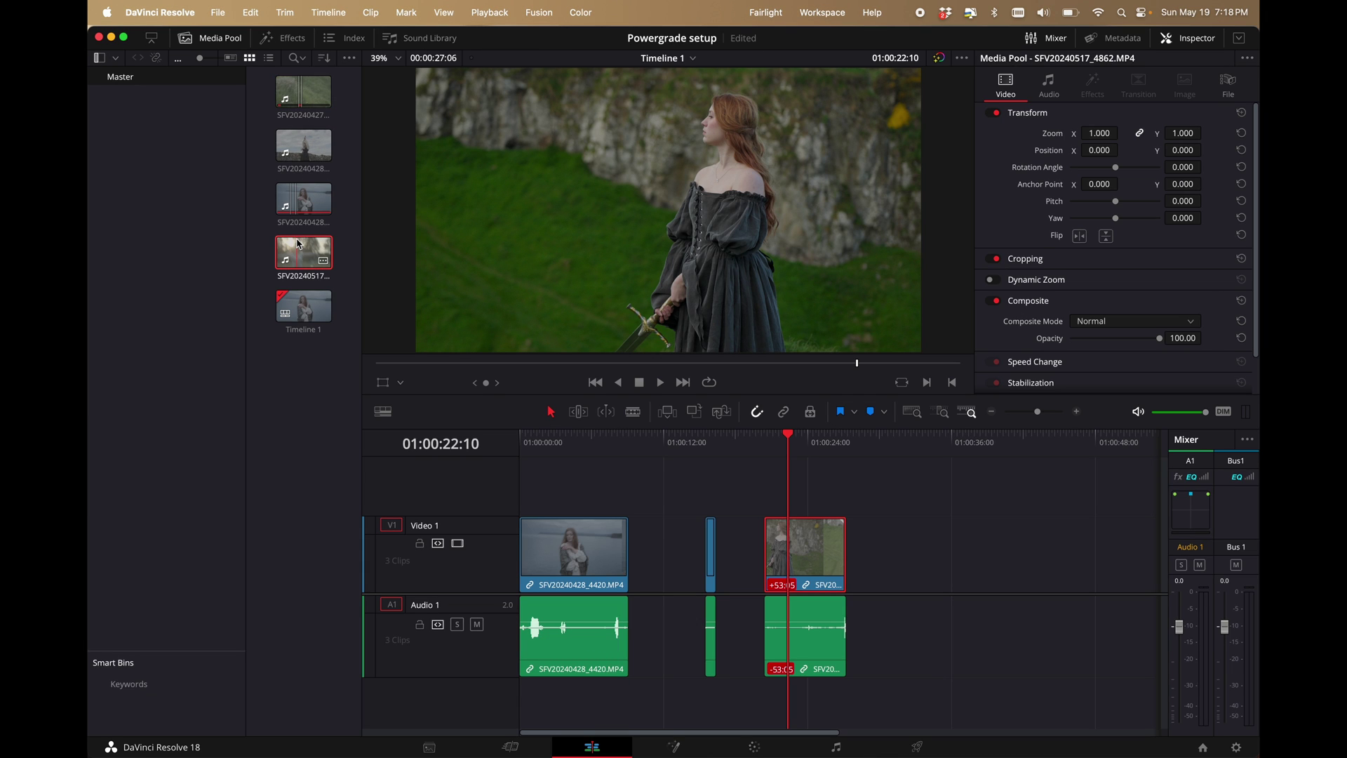
{"action": "left_click_drag", "start_coordinate": [440, 365], "coordinate": [928, 366]}
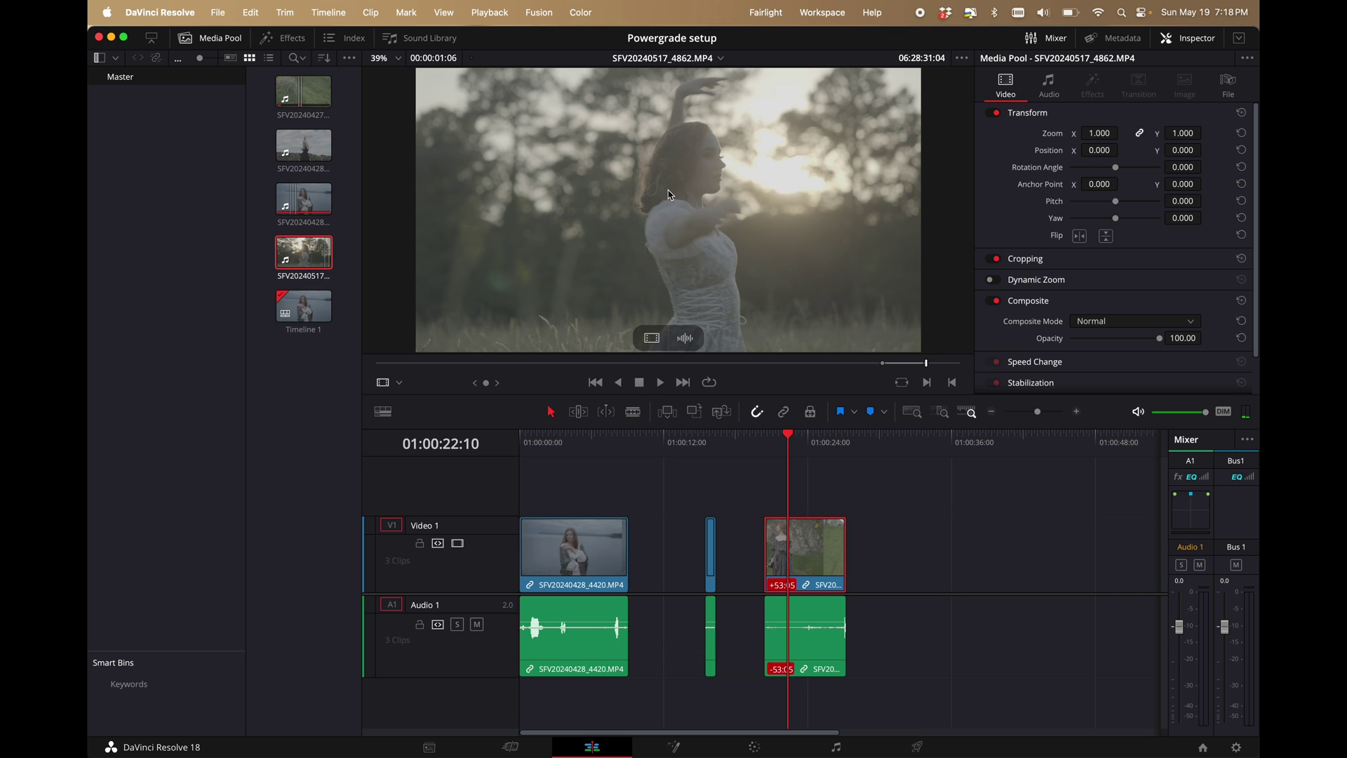
{"action": "left_click_drag", "start_coordinate": [666, 195], "coordinate": [950, 475]}
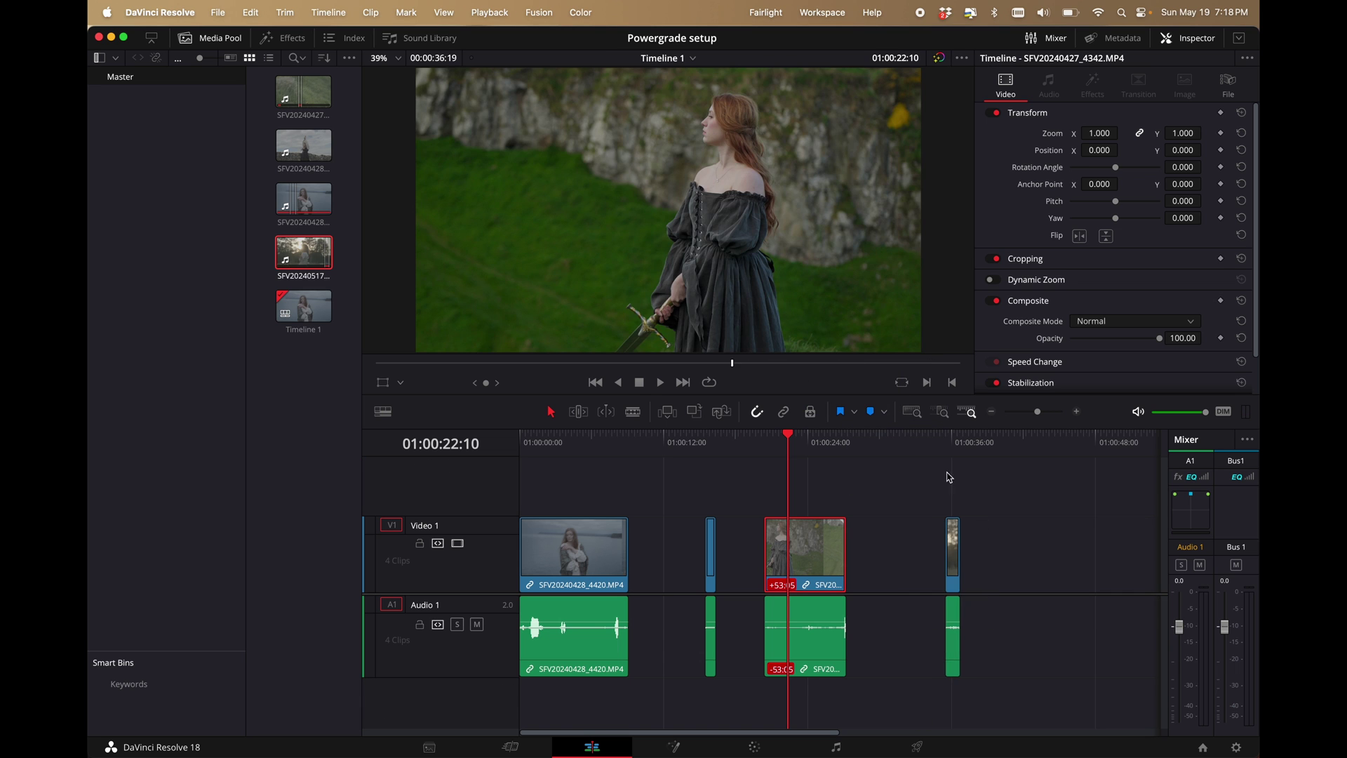
- Select the newly placed clip and apply the Phantom ARRI grade from PowerGrade 3 to it on the Color page
{"action": "left_click", "coordinate": [951, 450]}
{"action": "left_click", "coordinate": [949, 551]}
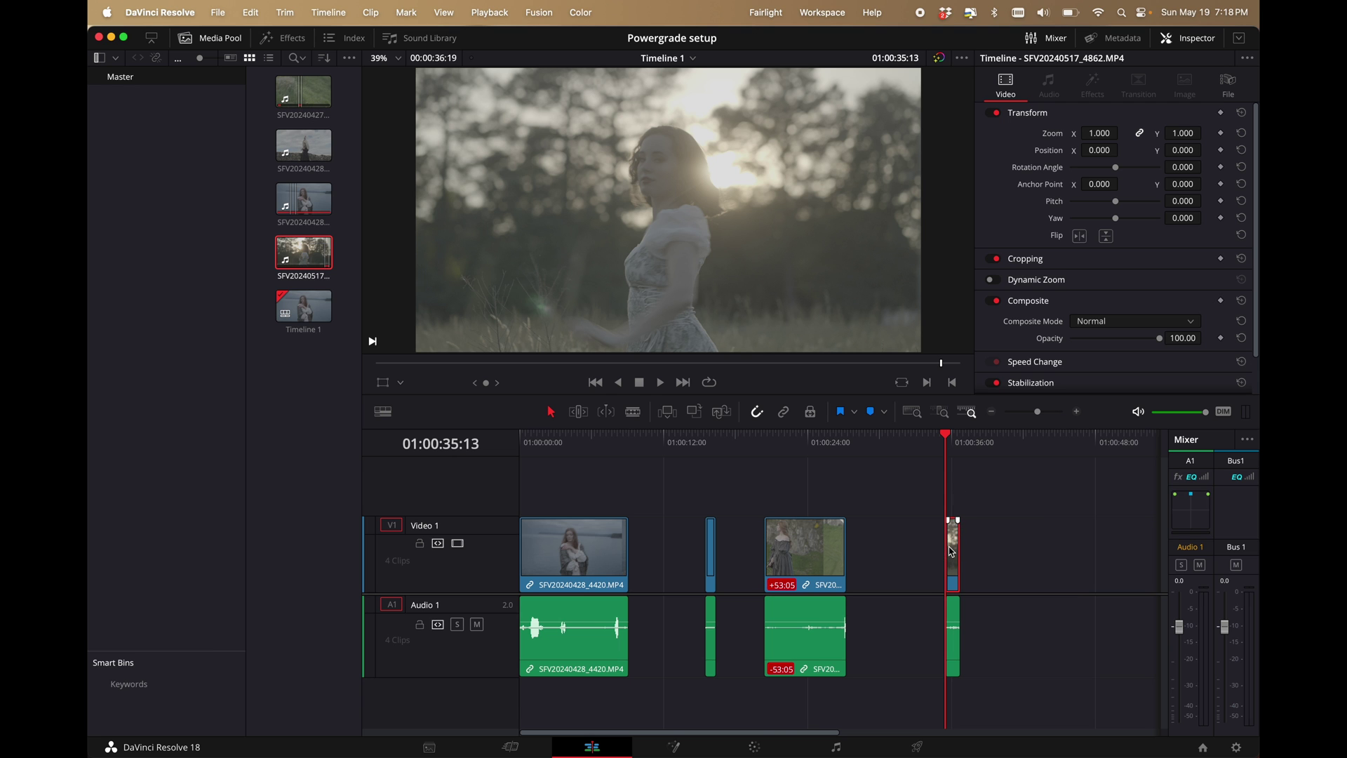
{"action": "left_click", "coordinate": [757, 748]}
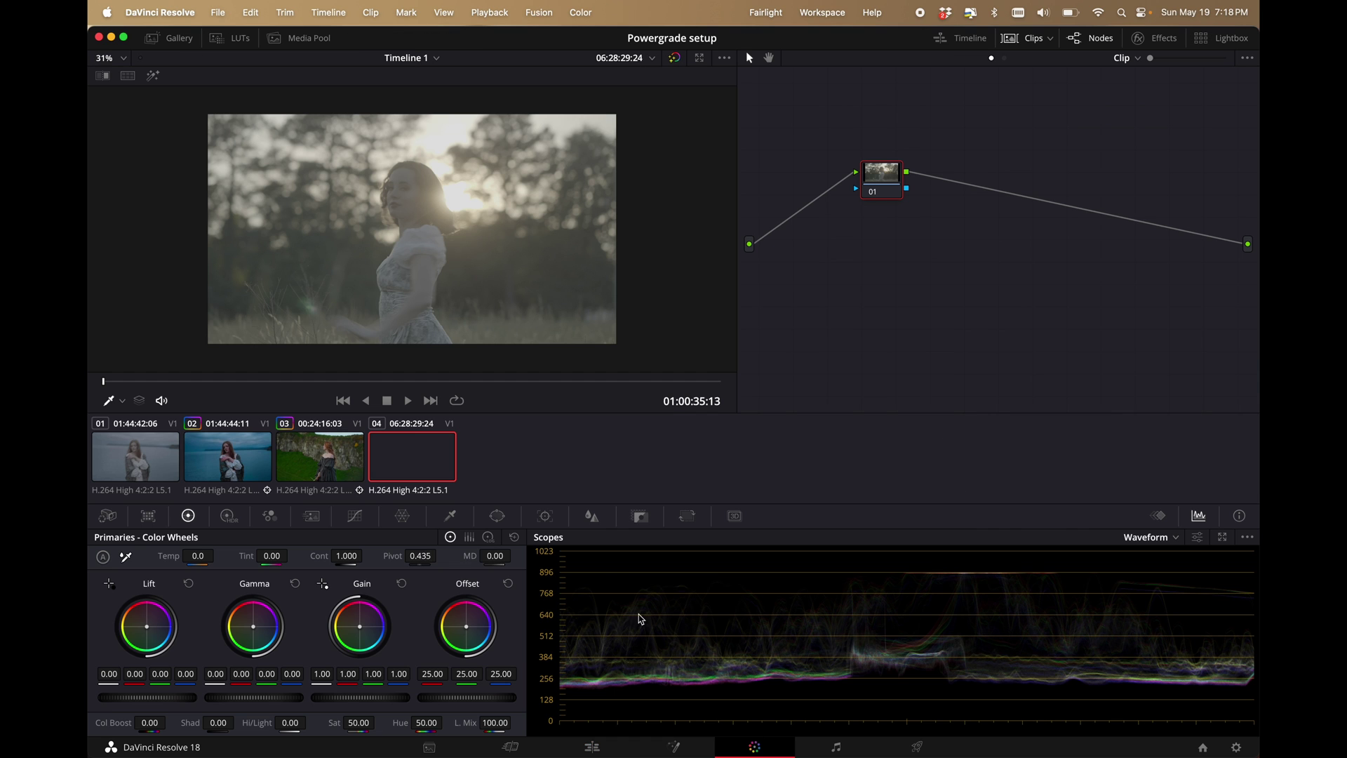
{"action": "left_click", "coordinate": [169, 38]}
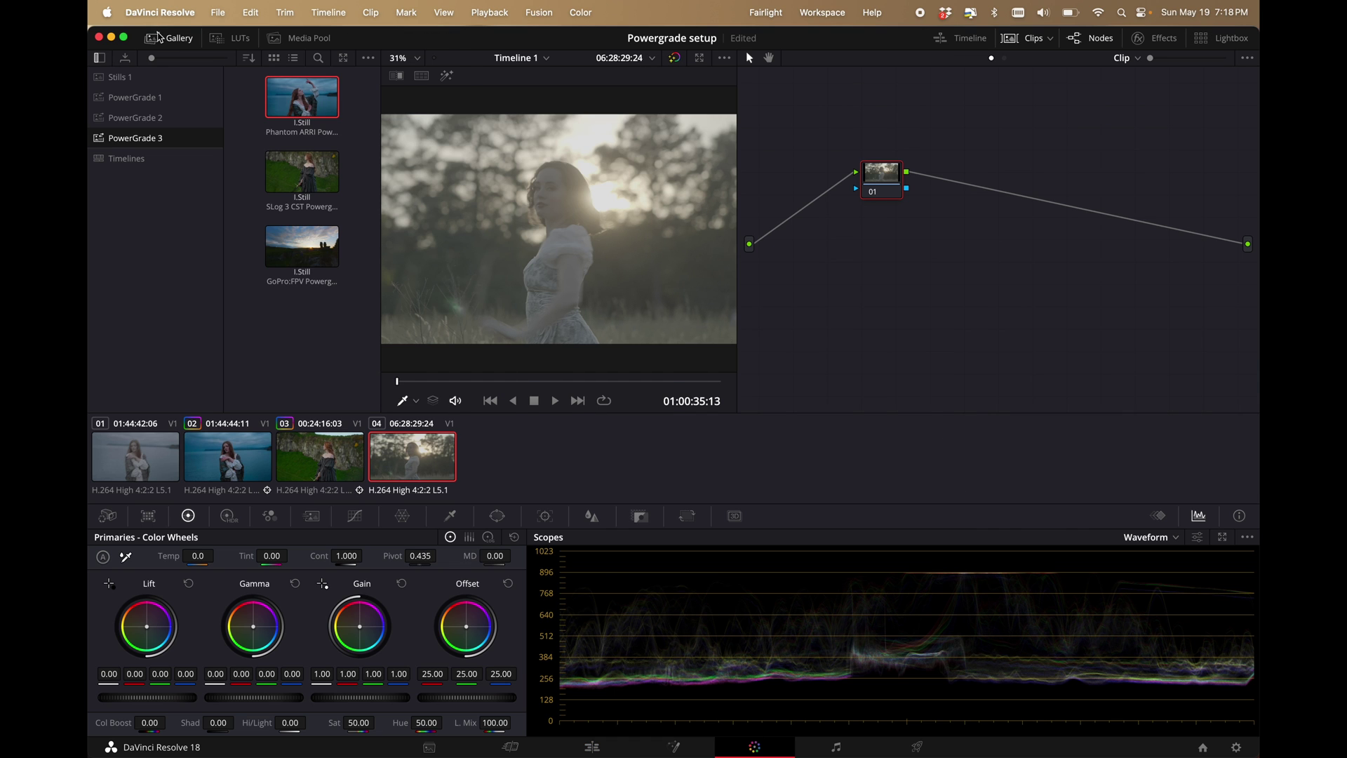
{"action": "right_click", "coordinate": [295, 100]}
{"action": "left_click", "coordinate": [335, 137]}
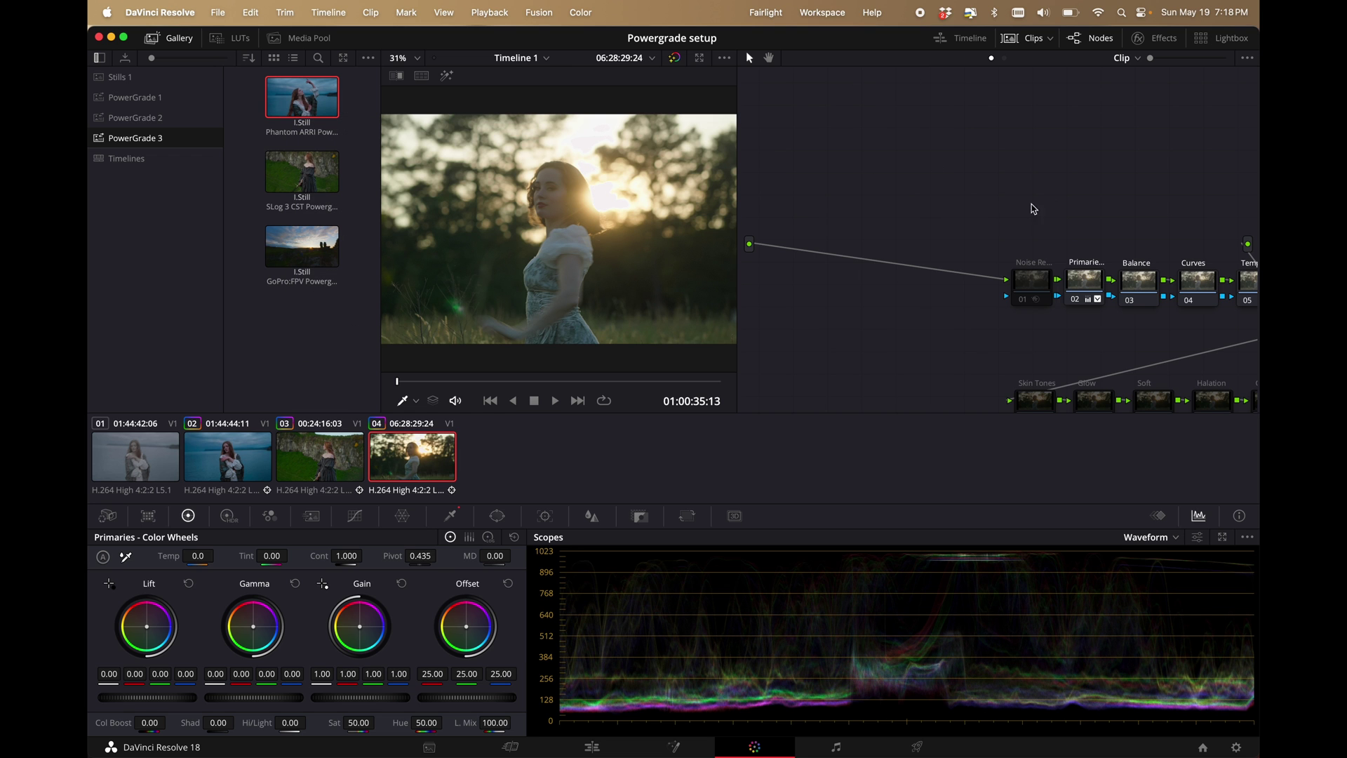
- Clean up the node graph layout of the newly applied Phantom ARRI grade
{"action": "left_click_drag", "start_coordinate": [1202, 194], "coordinate": [1122, 194]}
{"action": "right_click", "coordinate": [1031, 224]}
{"action": "left_click", "coordinate": [1073, 376]}
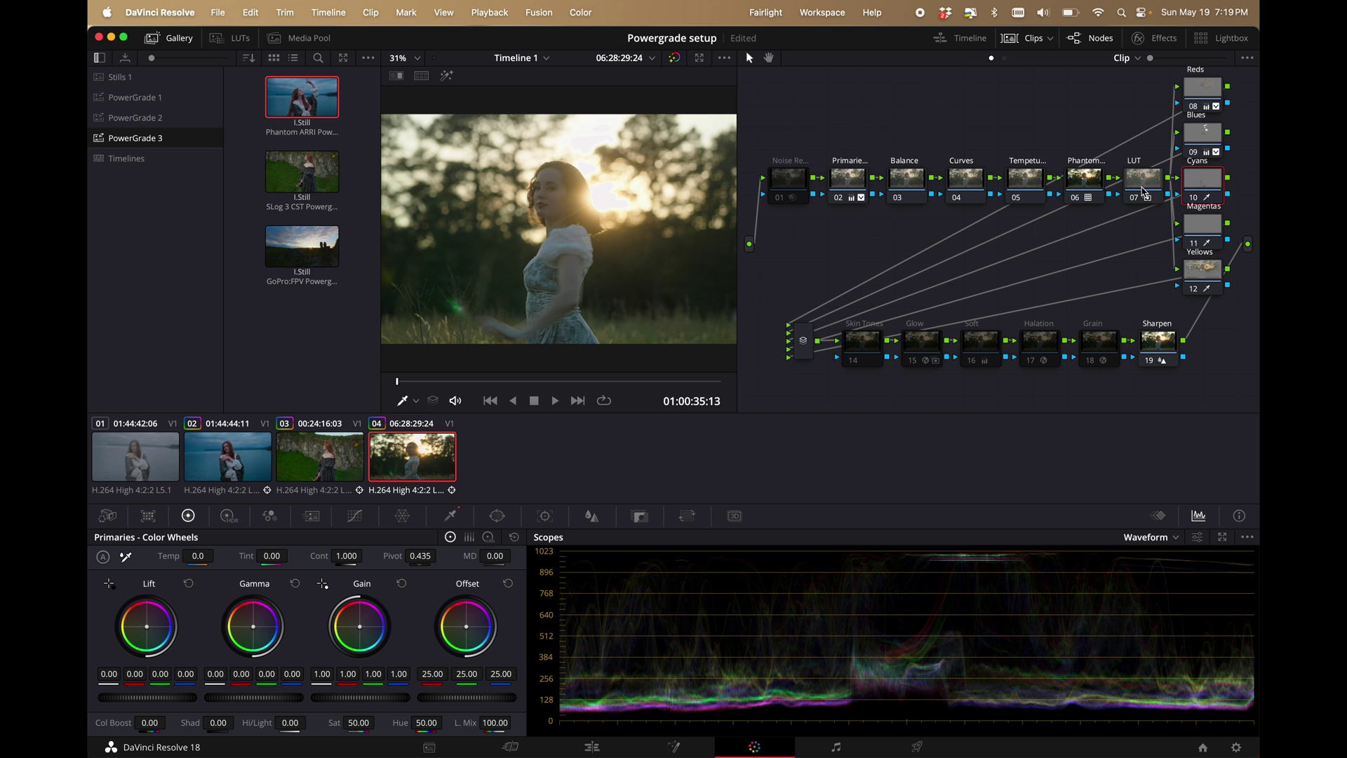
- Apply the BLISSFUL BURNOUT LUT from the Cinegram LUTs to the LUT node
{"action": "left_click", "coordinate": [1144, 189]}
{"action": "left_click", "coordinate": [233, 38]}
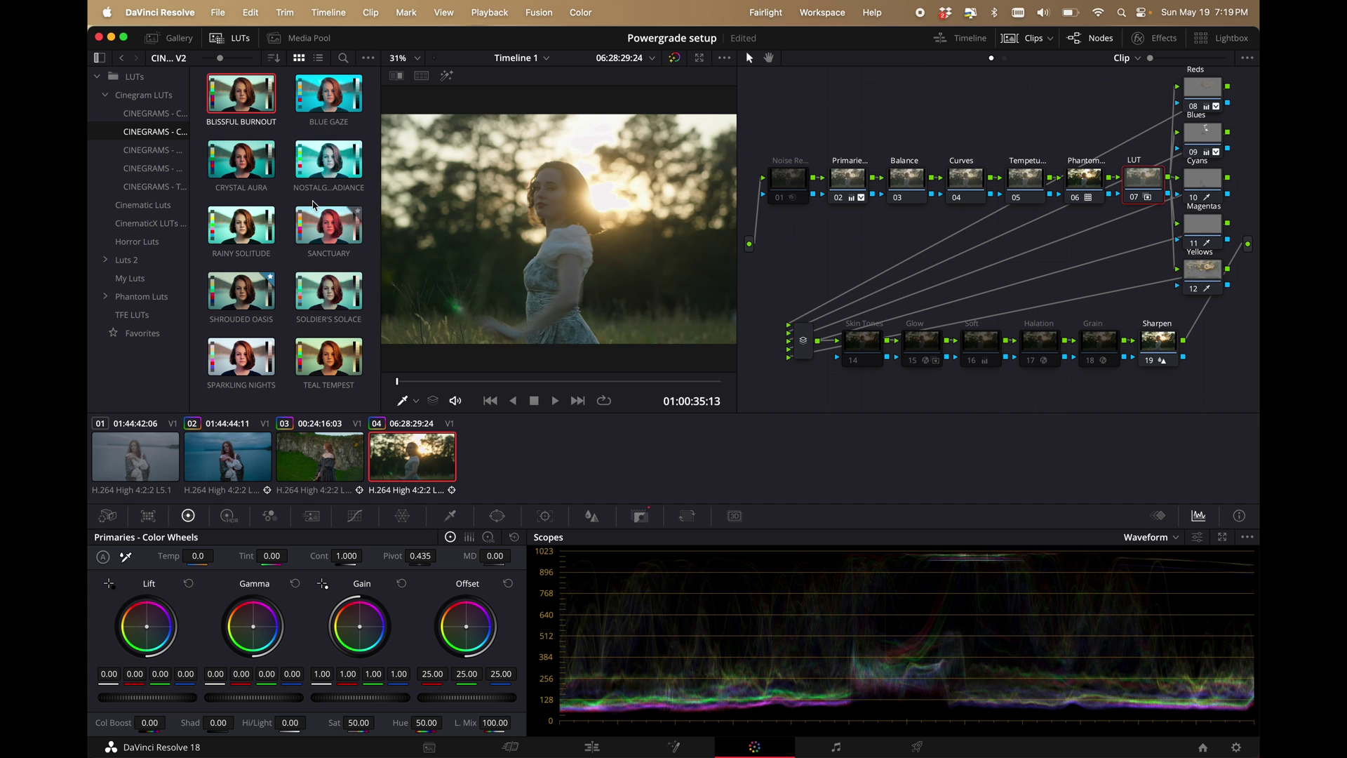
{"action": "right_click", "coordinate": [251, 107]}
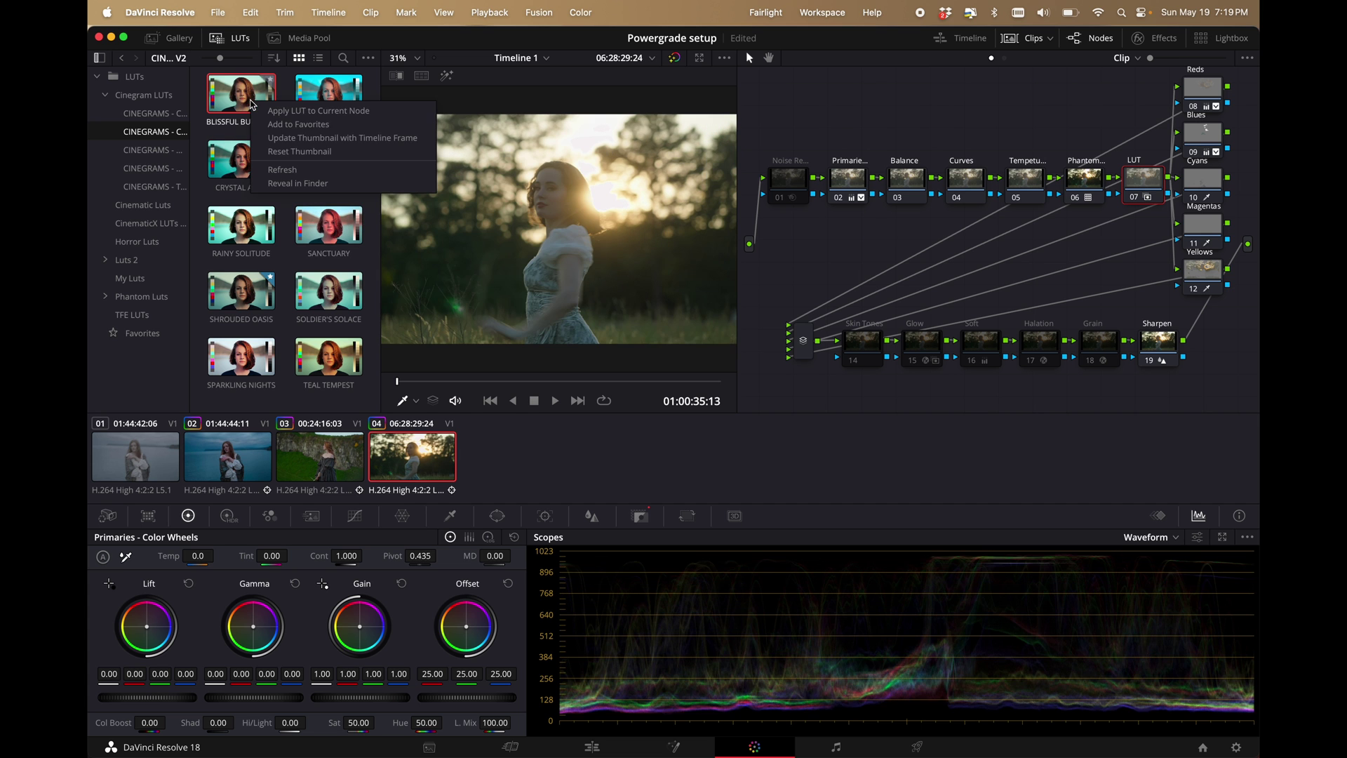
{"action": "left_click", "coordinate": [288, 117]}
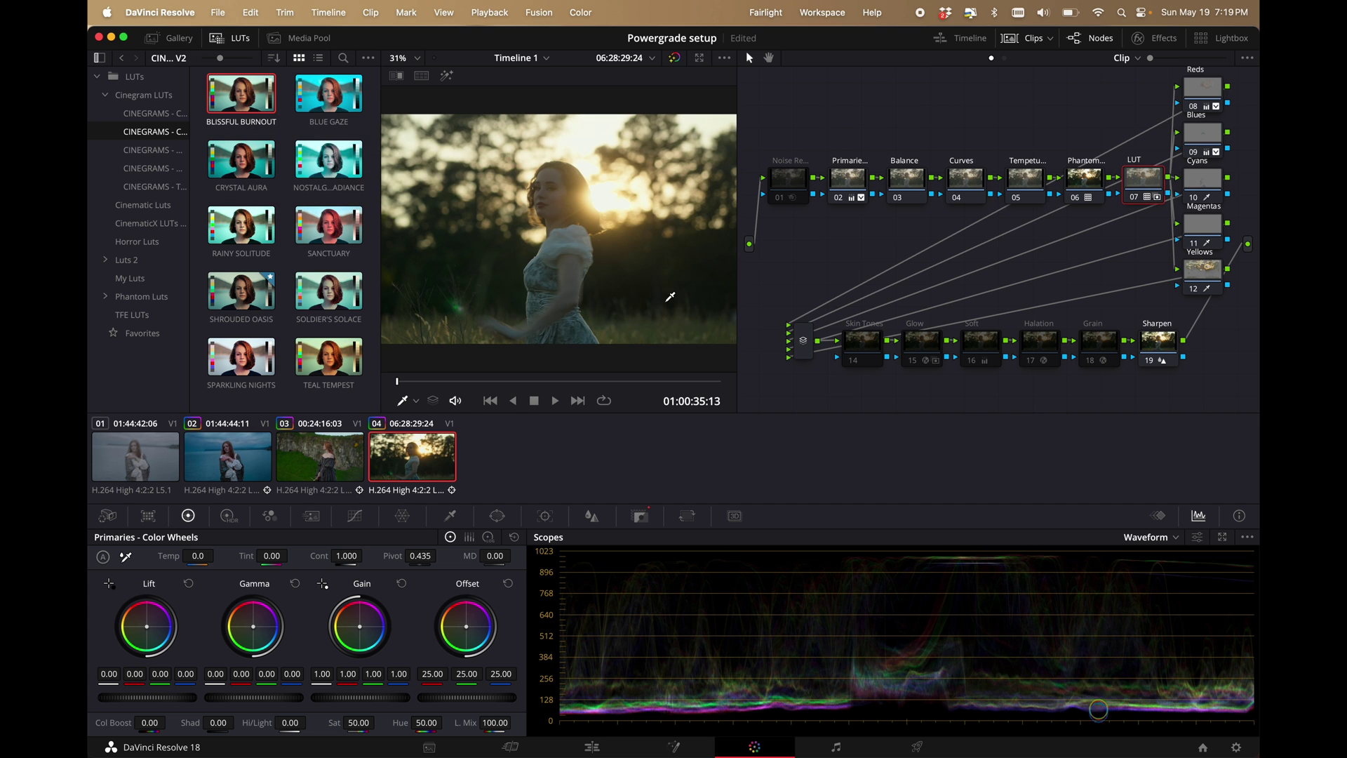
- Grab a still of the customized grade from the viewer into PowerGrade 3
{"action": "left_click", "coordinate": [169, 38]}
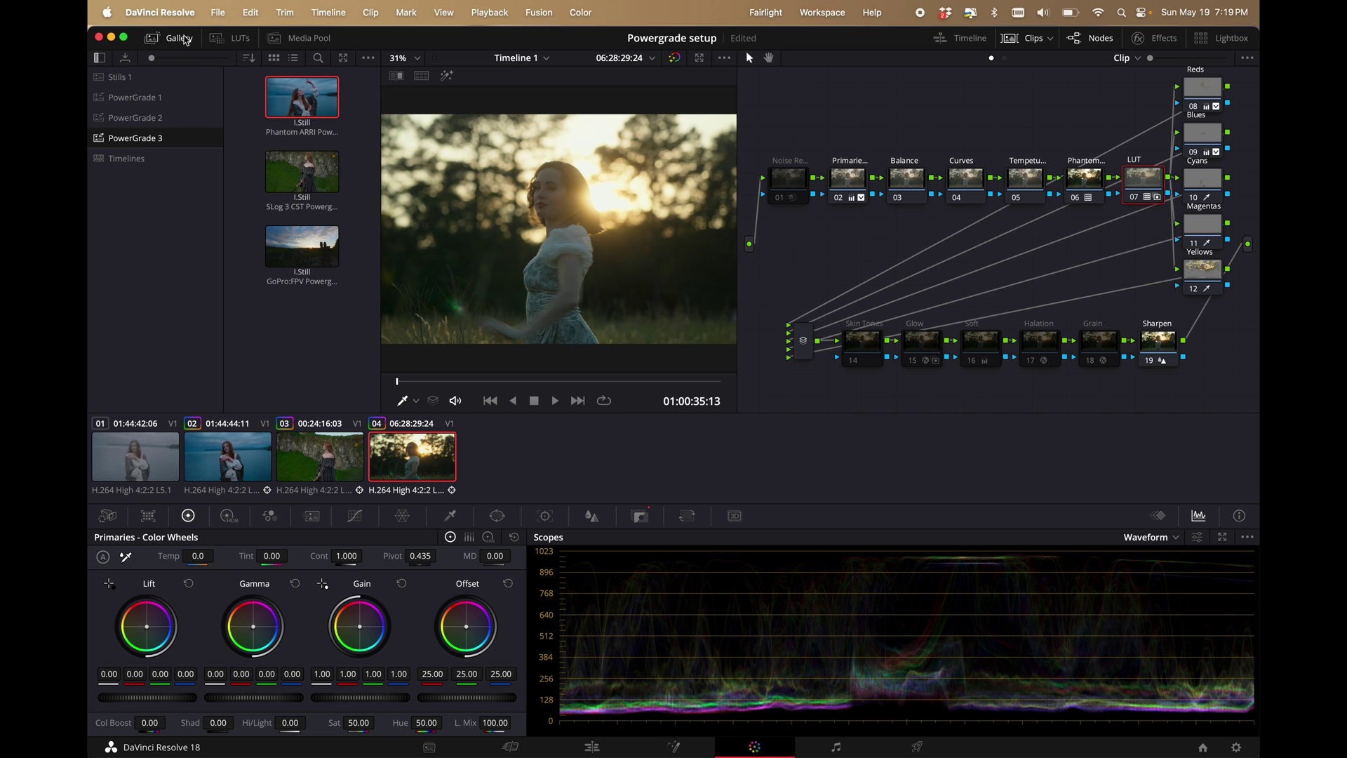
{"action": "scroll", "coordinate": [564, 205], "scroll_direction": "down", "scroll_amount": 2}
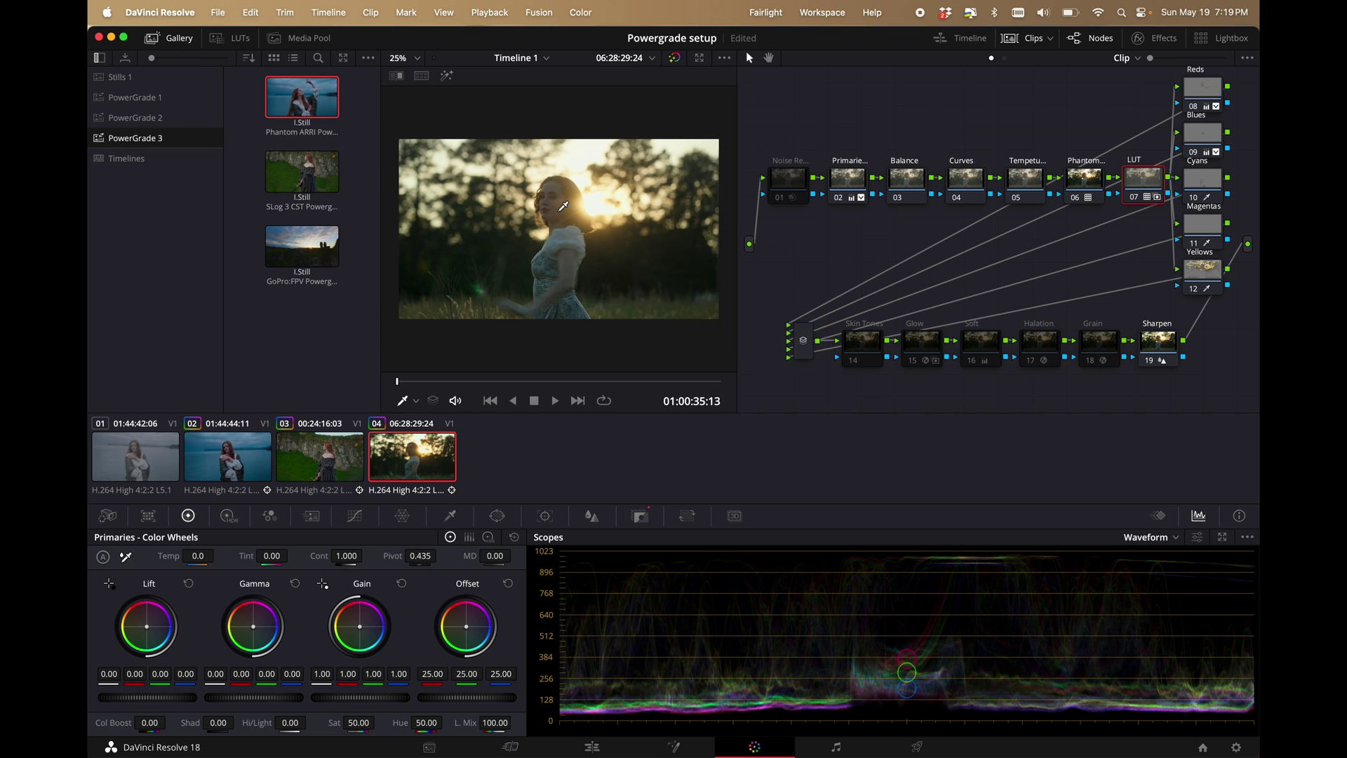
{"action": "right_click", "coordinate": [561, 215]}
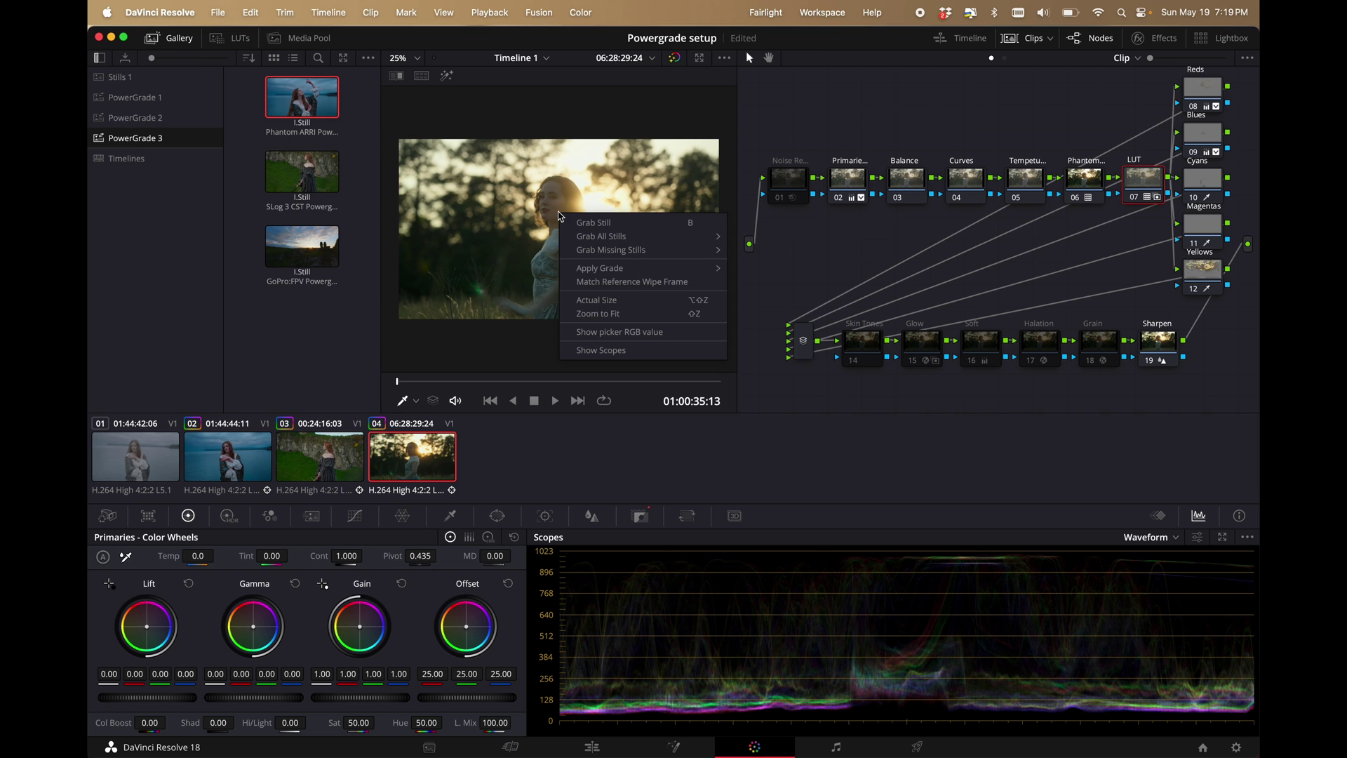
{"action": "left_click", "coordinate": [610, 226]}
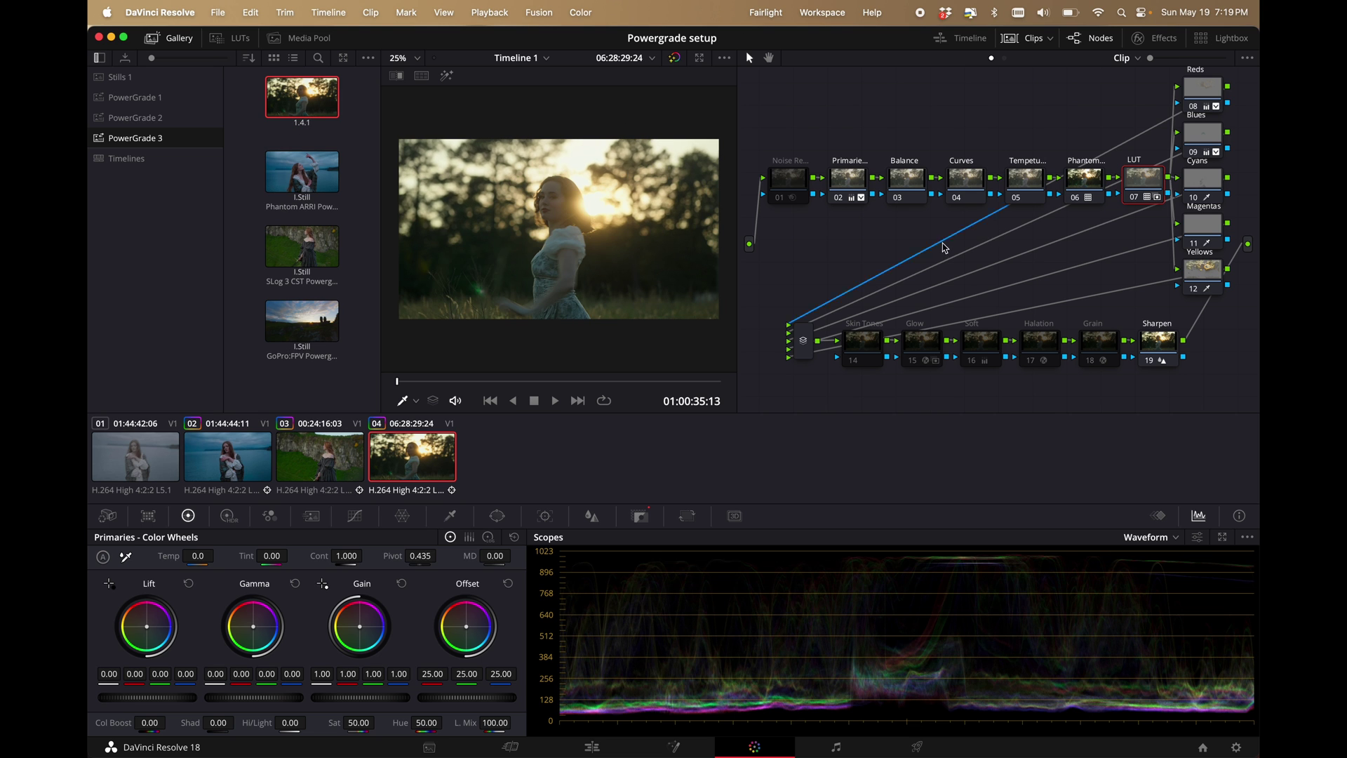
- Reset all grades and nodes on the sunset clip, and reapply the newly grabbed still's grade to it
{"action": "right_click", "coordinate": [914, 241]}
{"action": "left_click", "coordinate": [936, 246]}
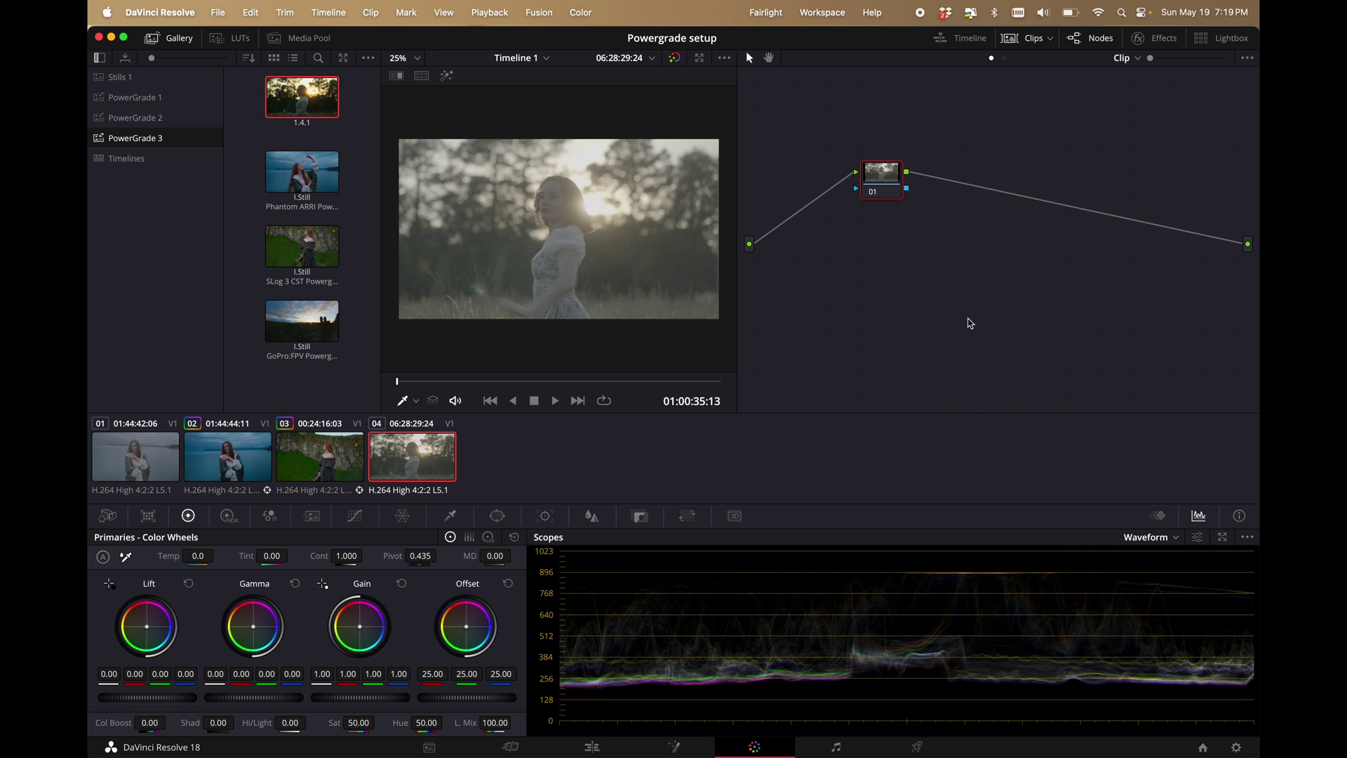
{"action": "right_click", "coordinate": [313, 108]}
{"action": "left_click", "coordinate": [336, 146]}
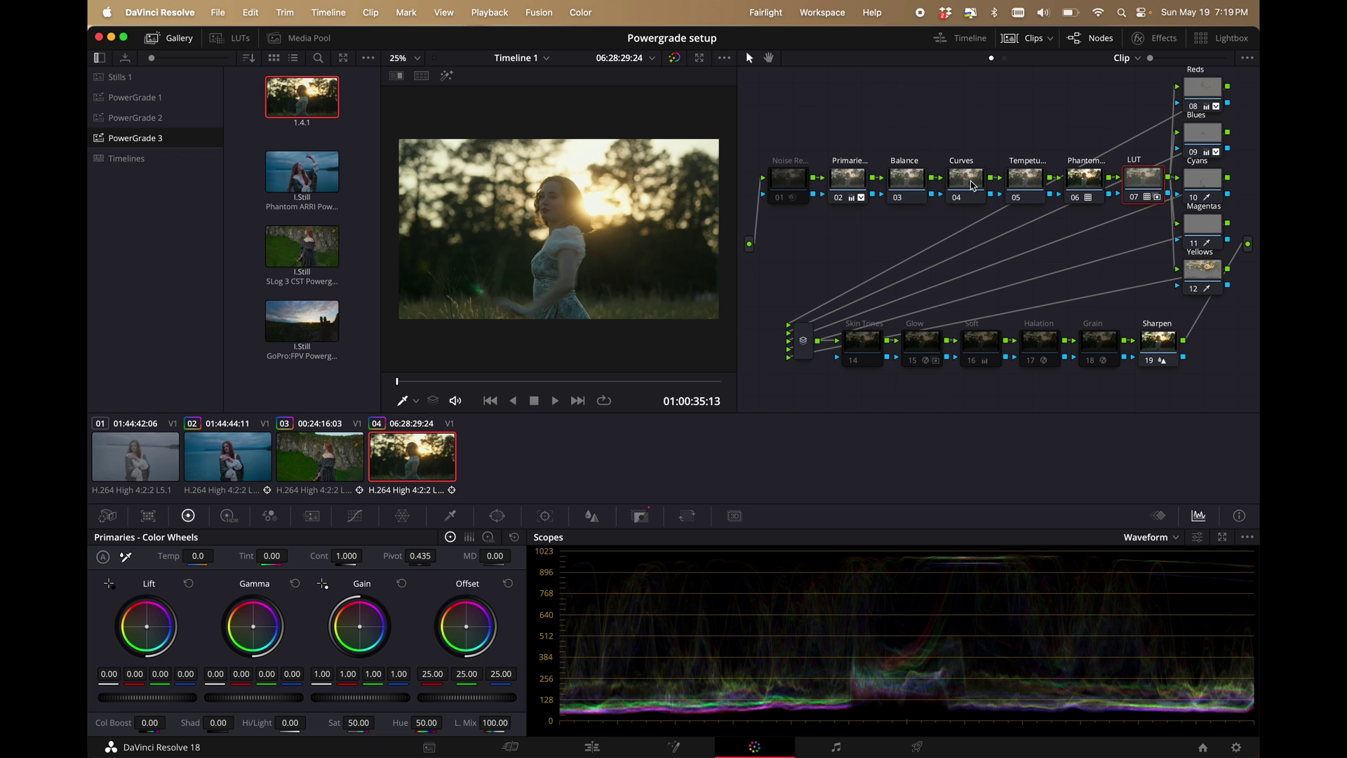
- Try adjusting the overall Gain on the Primaries node, and reset it to its default
{"action": "left_click", "coordinate": [844, 186]}
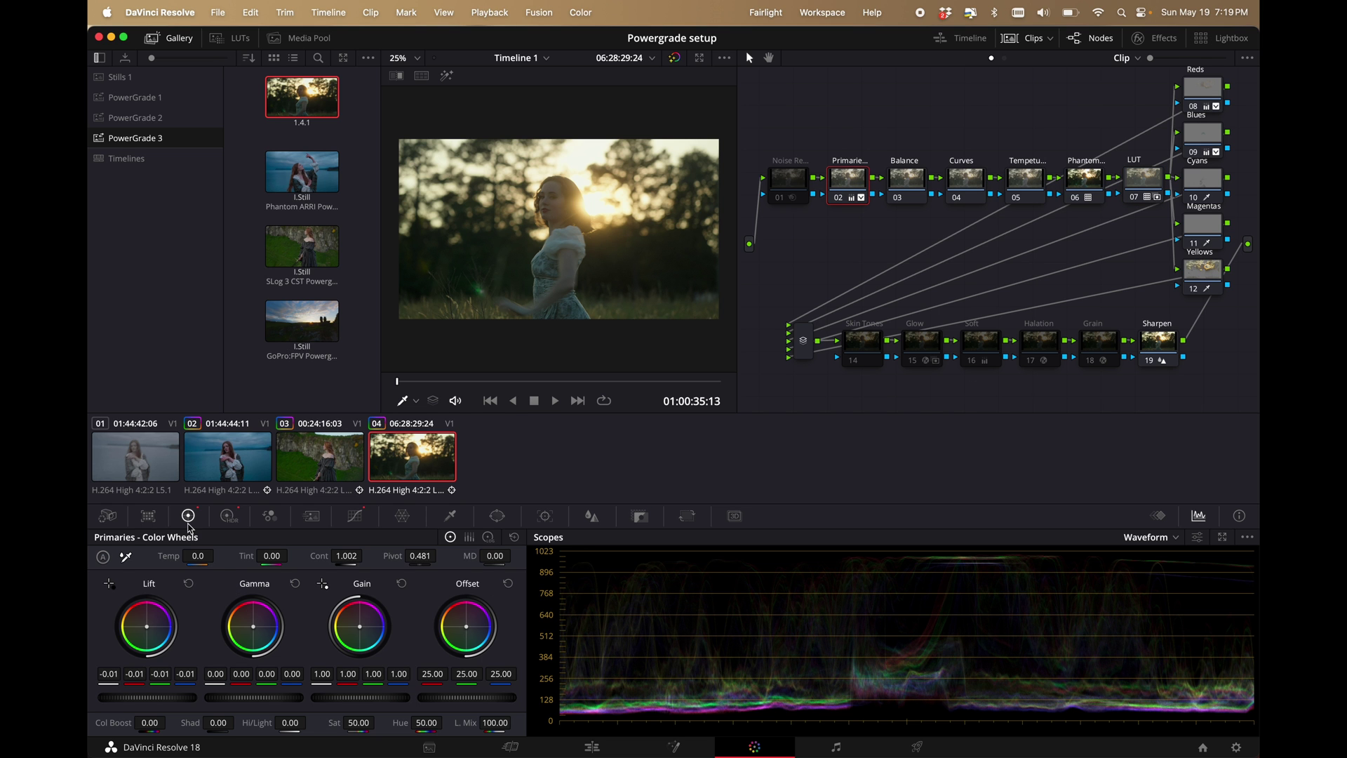
{"action": "left_click_drag", "start_coordinate": [361, 699], "coordinate": [399, 700]}
{"action": "double_click", "coordinate": [374, 698]}
- Change the label of the newly grabbed still in PowerGrade 3 to Bliss
{"action": "right_click", "coordinate": [307, 130]}
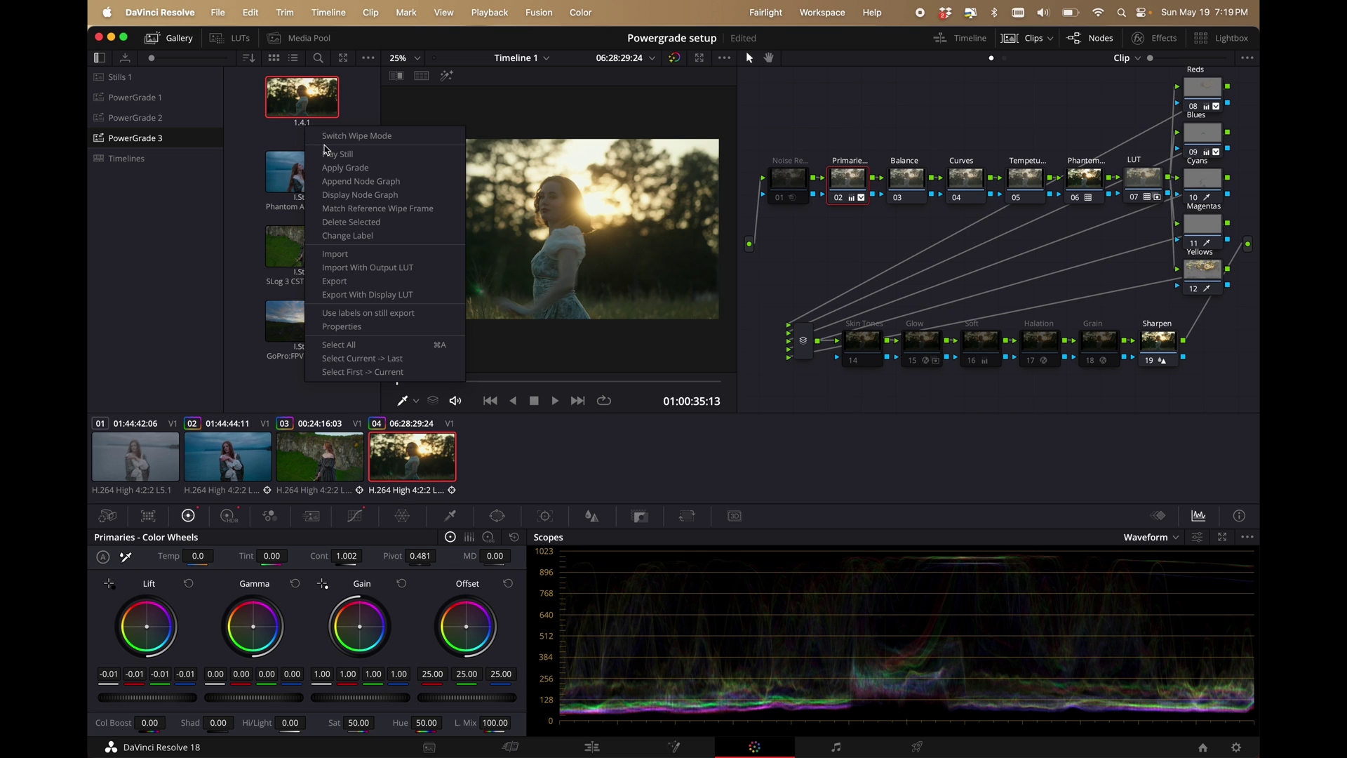
{"action": "left_click", "coordinate": [352, 234]}
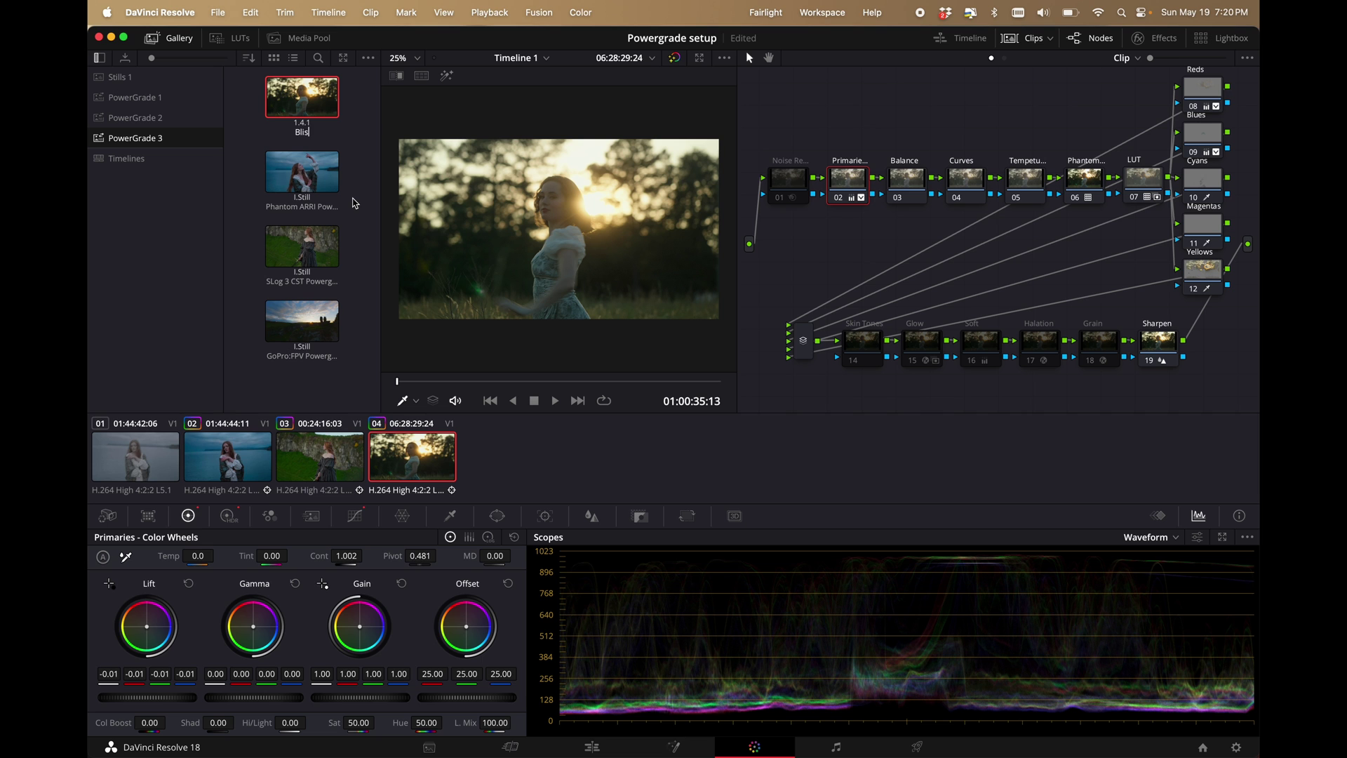
{"action": "key", "text": "Return"}
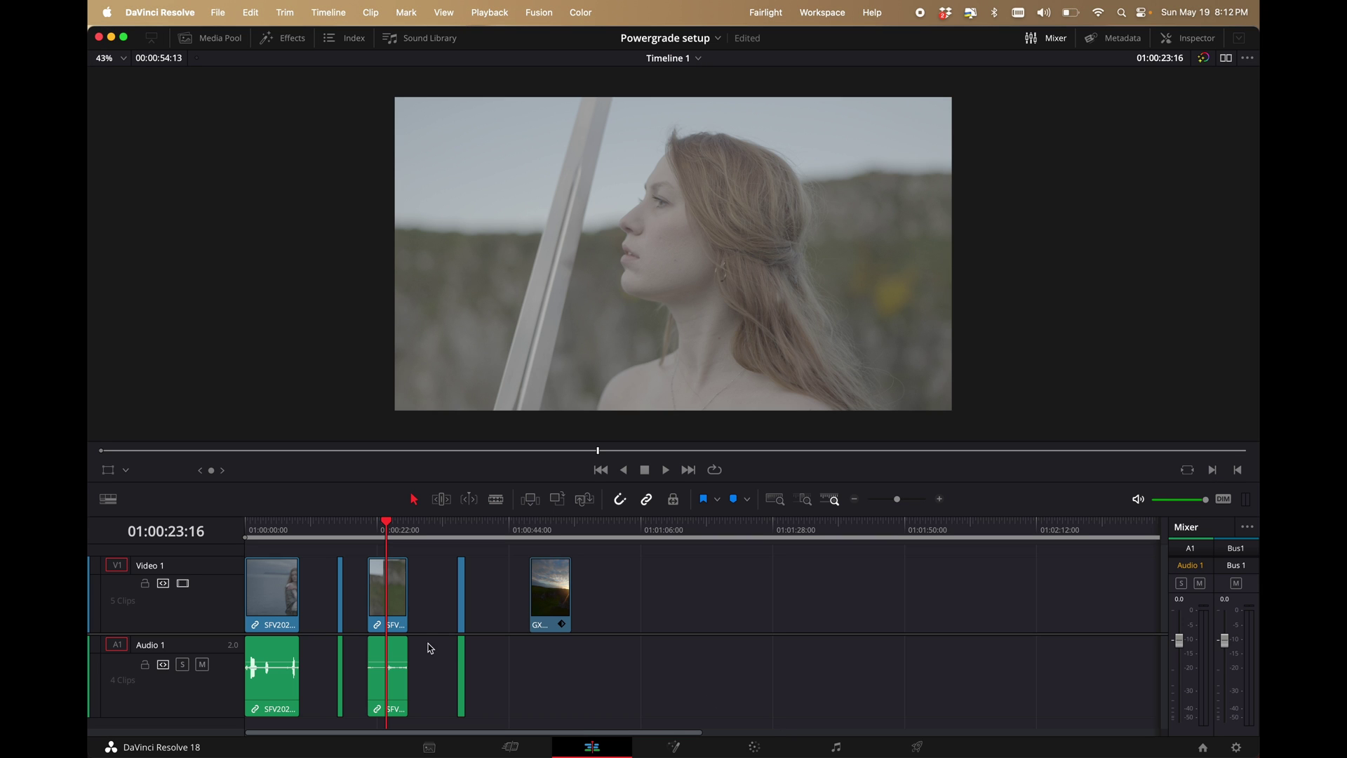
- Select the Video 1 clip at 01:00:23:16 and apply the Bliss grade from PowerGrade 3 to it on the Color page
{"action": "left_click", "coordinate": [397, 596]}
{"action": "left_click", "coordinate": [737, 748]}
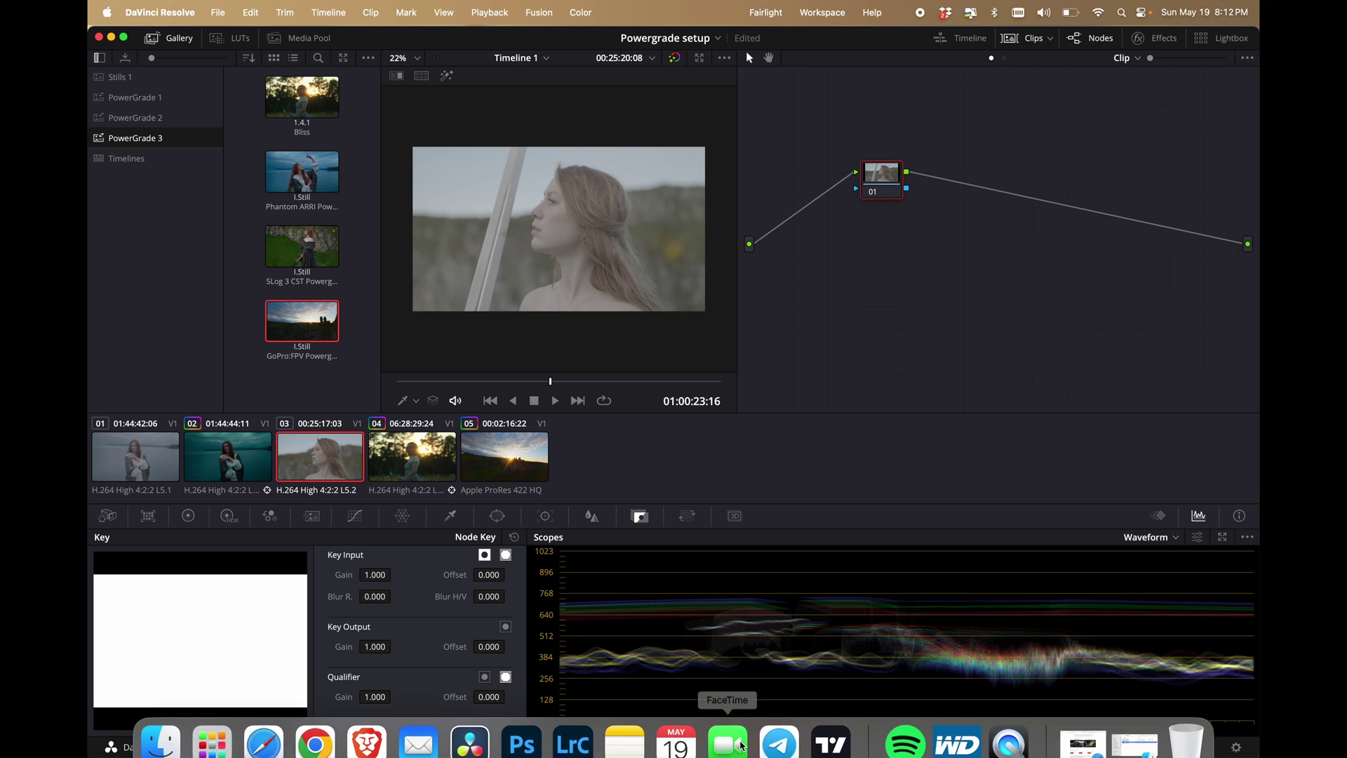
{"action": "right_click", "coordinate": [298, 90]}
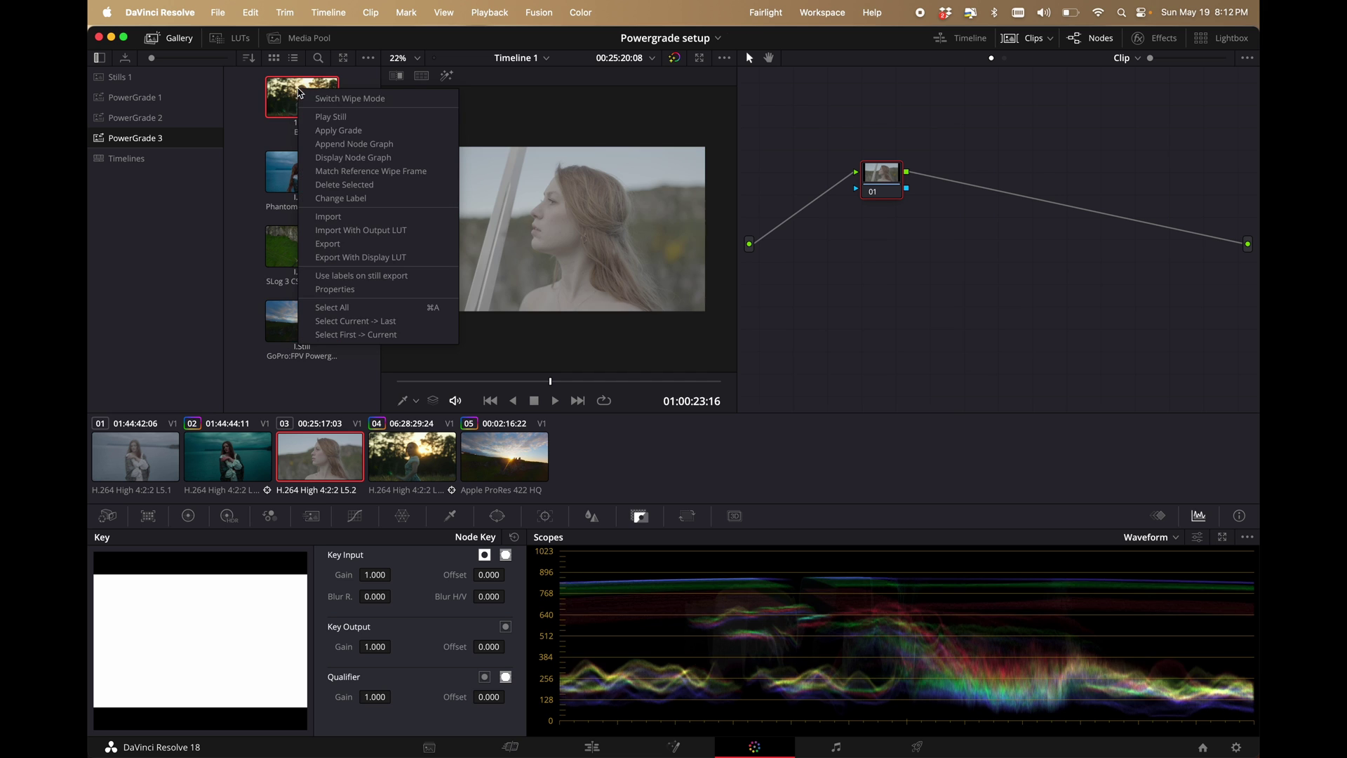
{"action": "left_click", "coordinate": [320, 131]}
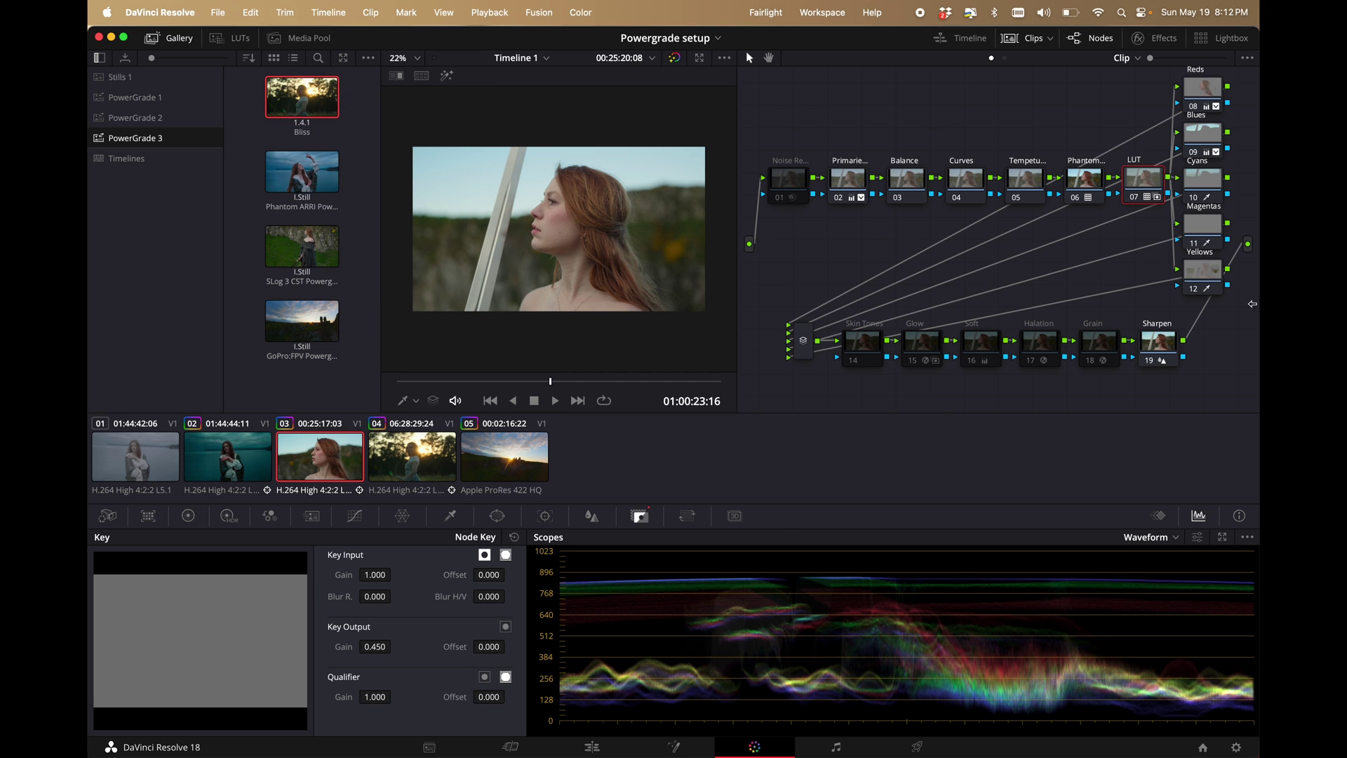
- View the ungraded first timeline clip on the Color page alongside the PowerGrade 3 stills
{"action": "left_click", "coordinate": [238, 38]}
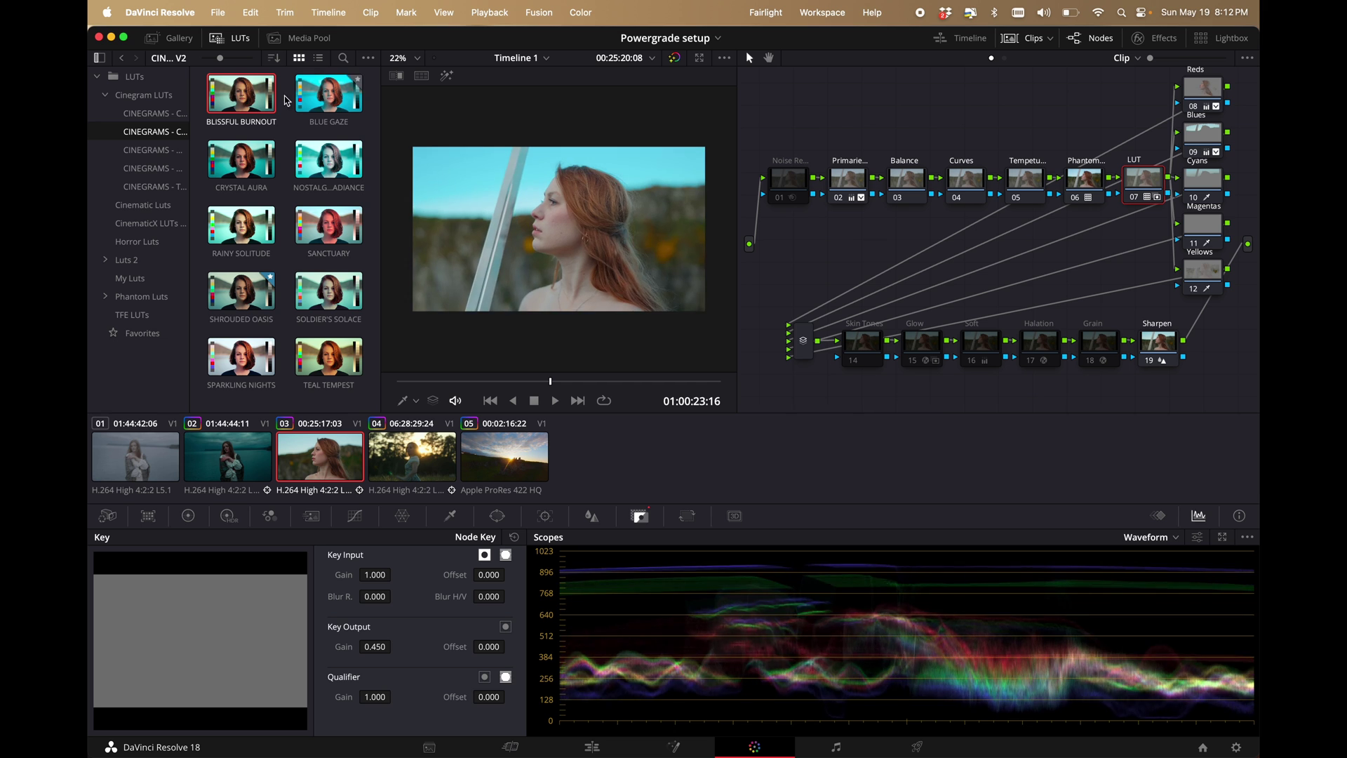
{"action": "left_click", "coordinate": [592, 746]}
{"action": "left_click", "coordinate": [276, 527]}
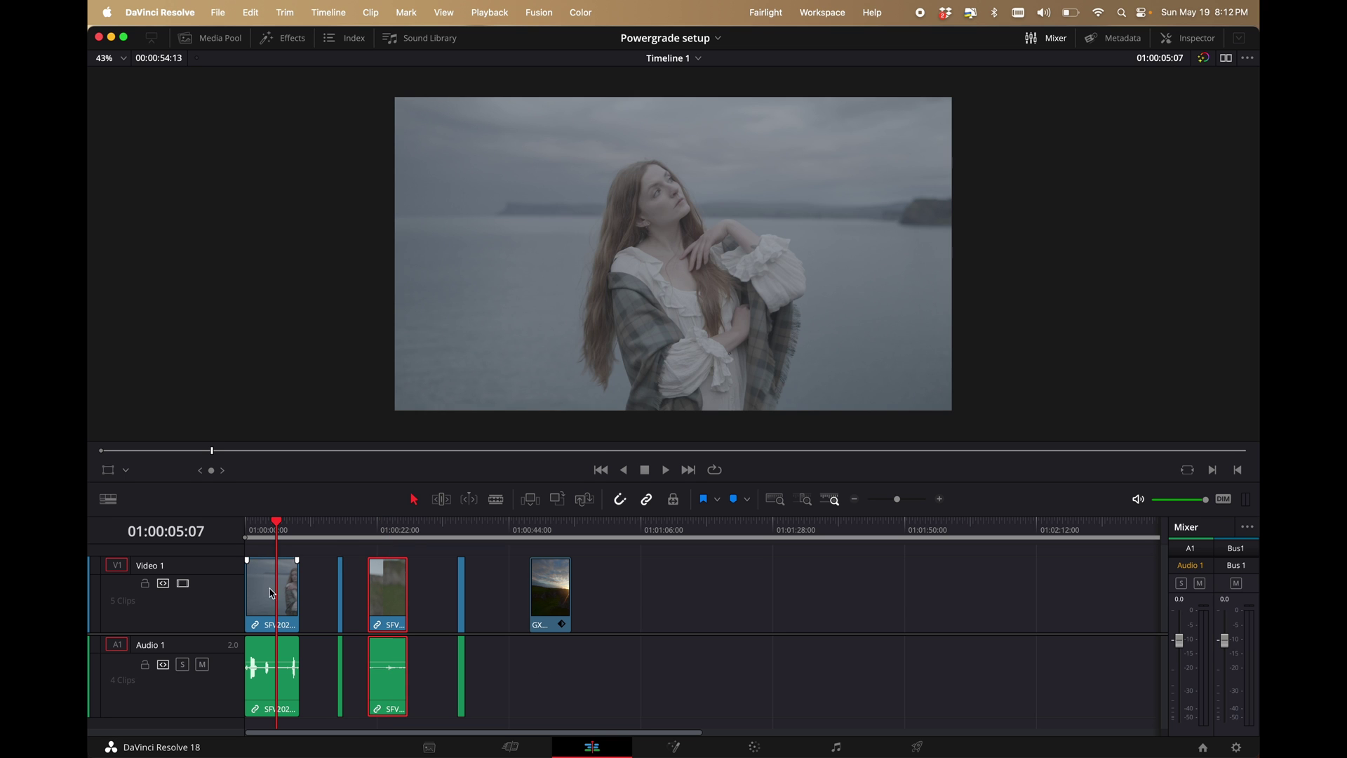
{"action": "left_click", "coordinate": [267, 611]}
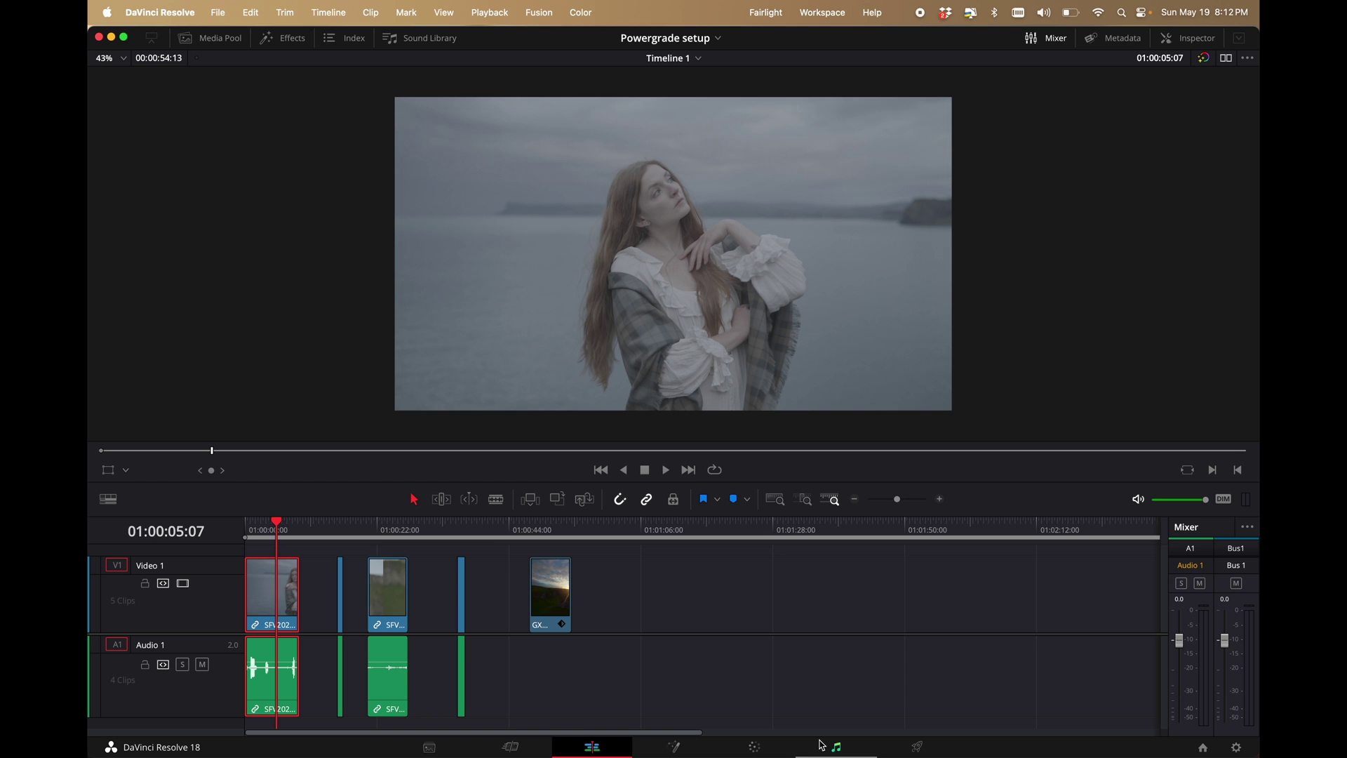
{"action": "left_click", "coordinate": [754, 747]}
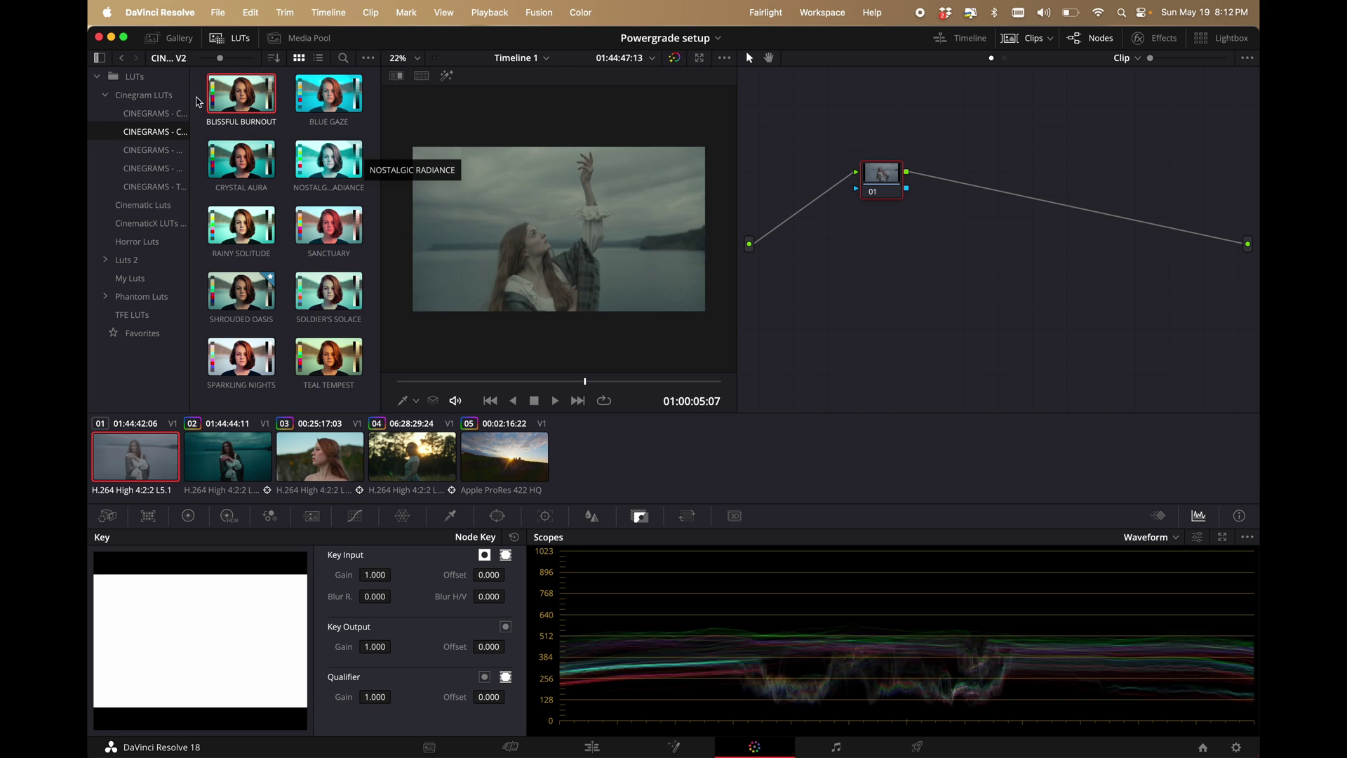
{"action": "left_click", "coordinate": [169, 38]}
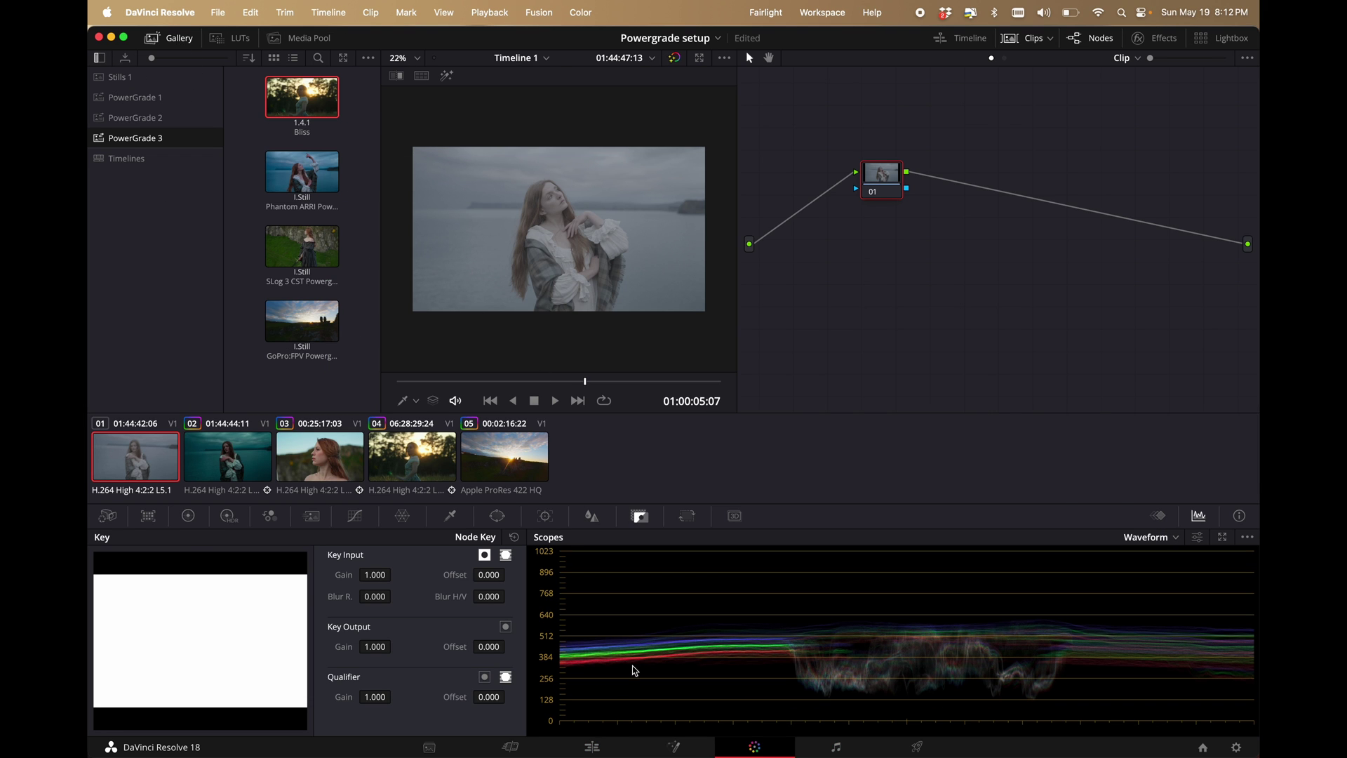
- Copy the graded clip at 01:00:23:01 on the Edit page timeline
{"action": "left_click", "coordinate": [592, 747]}
{"action": "left_click", "coordinate": [384, 531]}
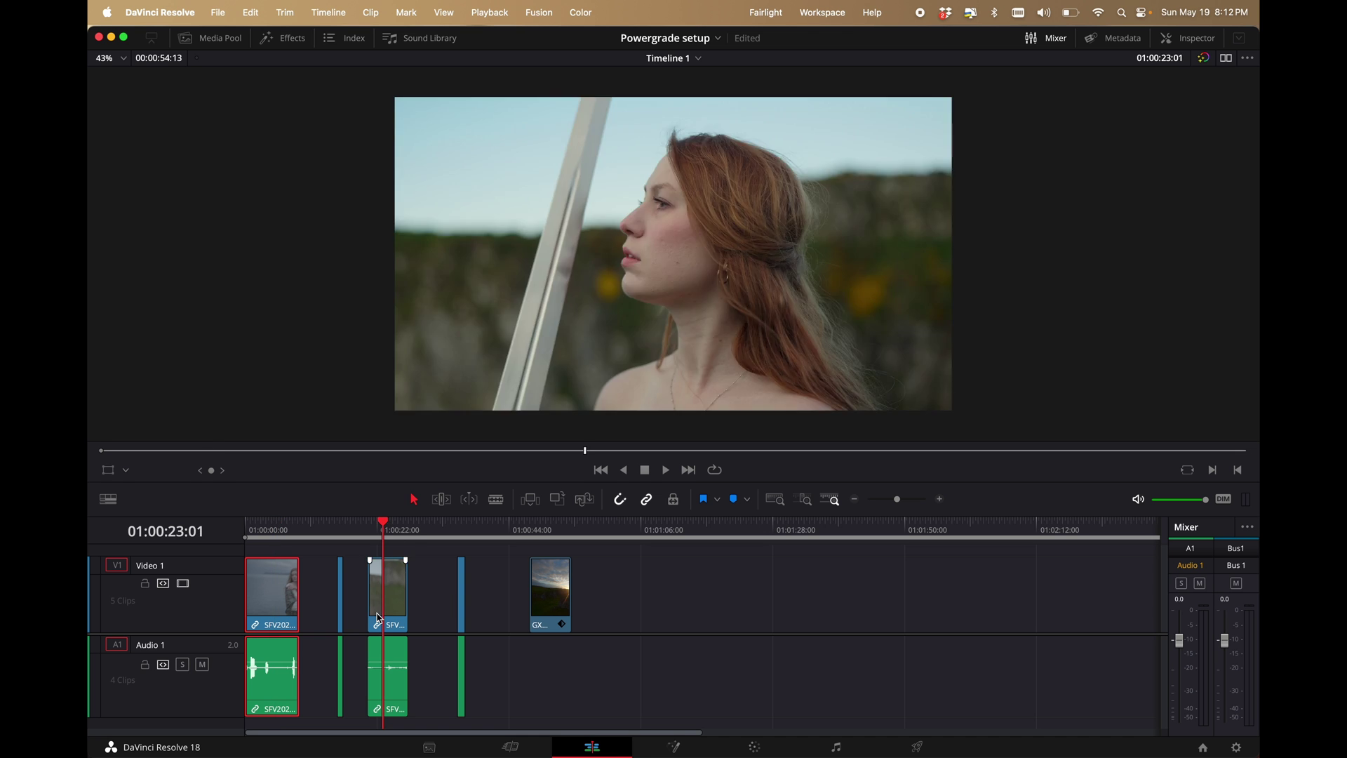
{"action": "left_click", "coordinate": [394, 589]}
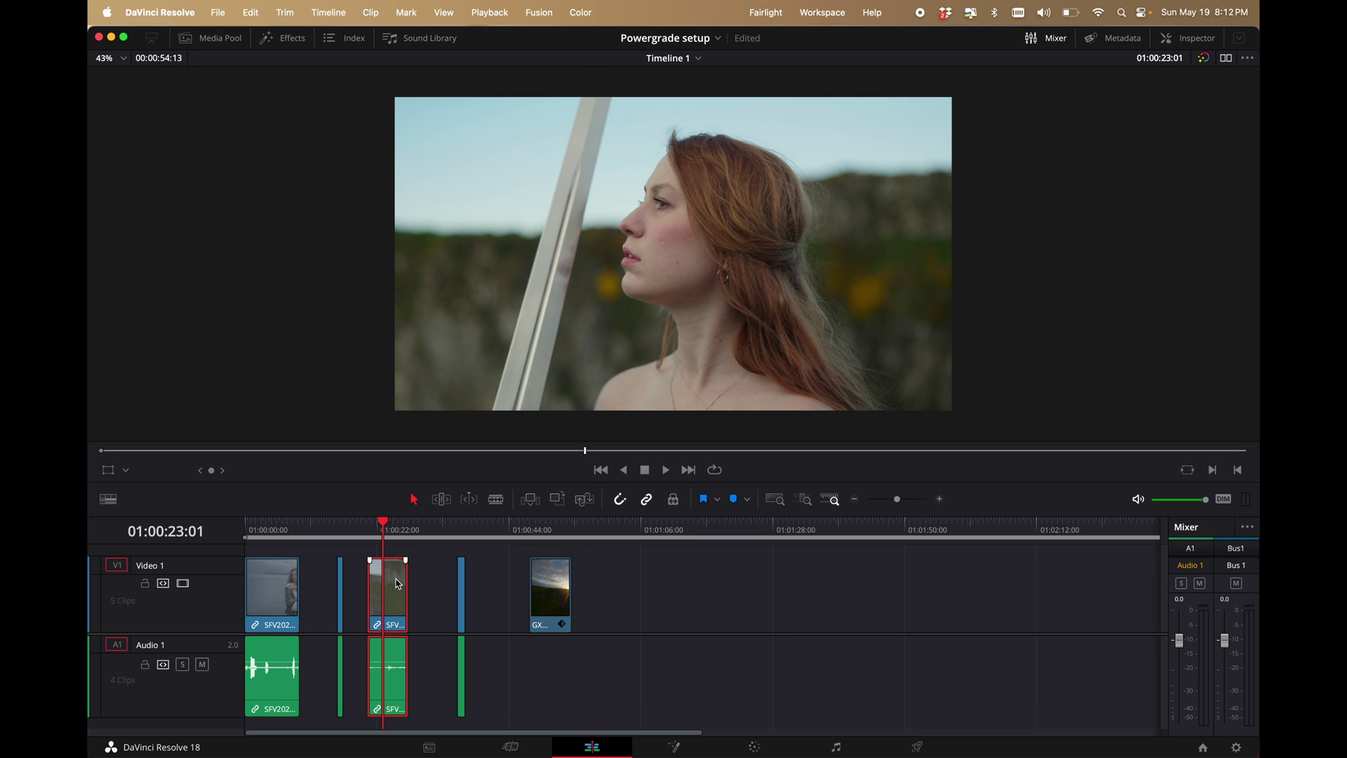
{"action": "right_click", "coordinate": [398, 584]}
{"action": "left_click", "coordinate": [475, 138]}
- Select the first two timeline clips and paste only the Color Correction attribute from the copied clip onto them
{"action": "left_click_drag", "start_coordinate": [353, 551], "coordinate": [261, 634]}
{"action": "left_click", "coordinate": [276, 527]}
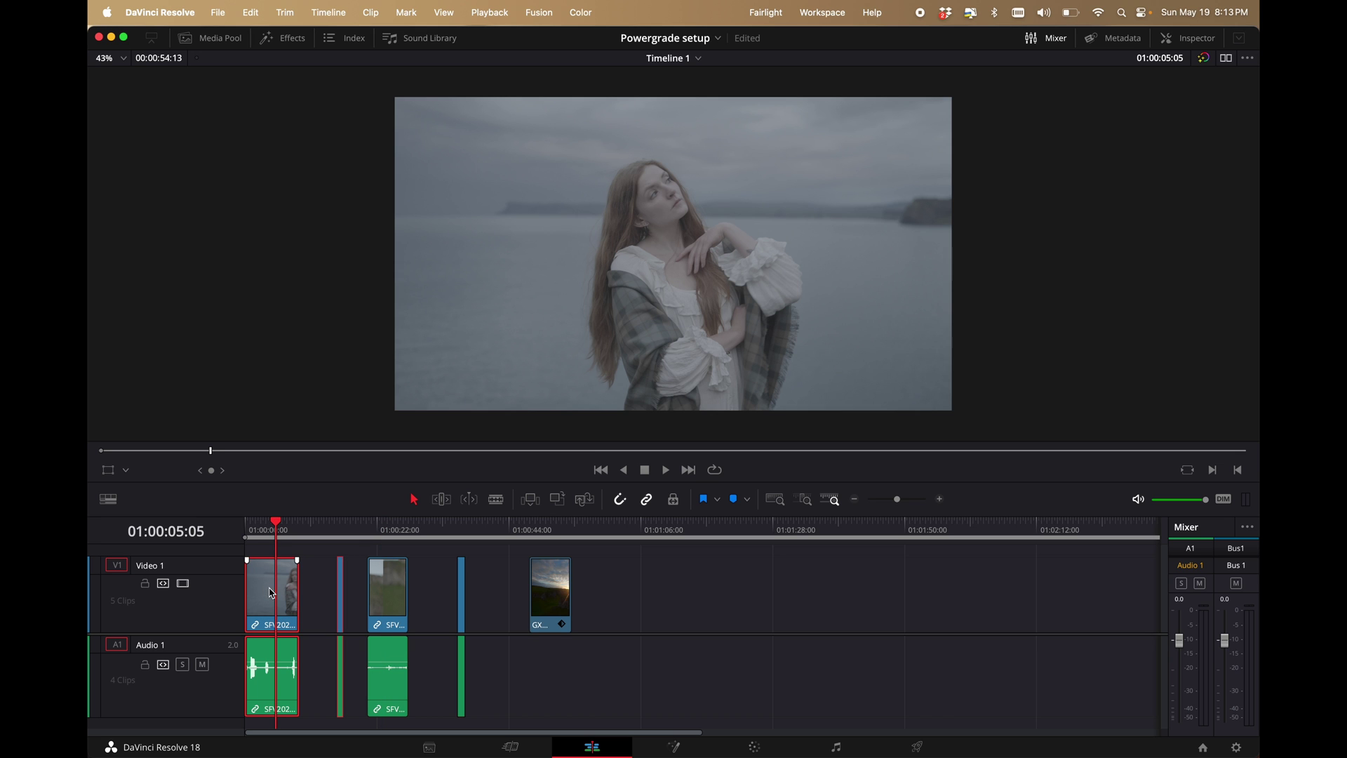
{"action": "right_click", "coordinate": [271, 592]}
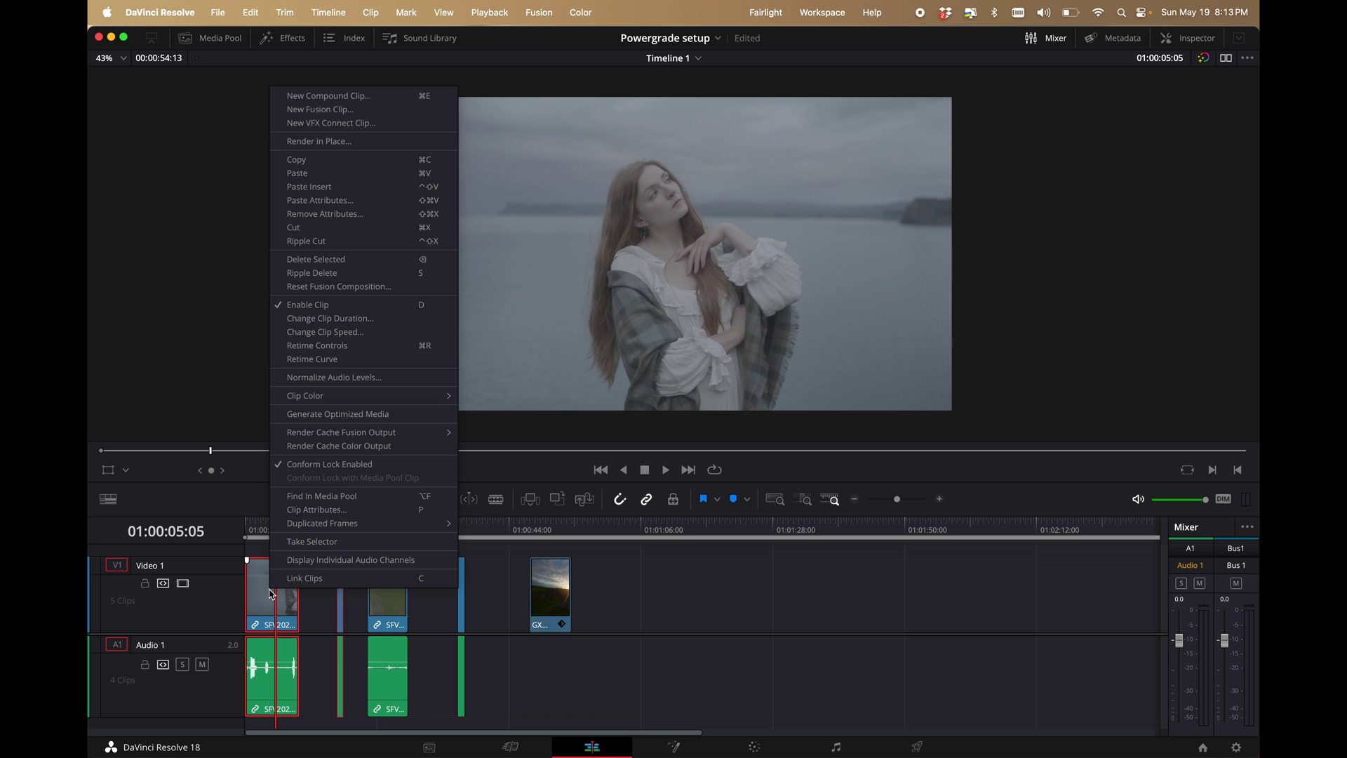
{"action": "left_click", "coordinate": [364, 201]}
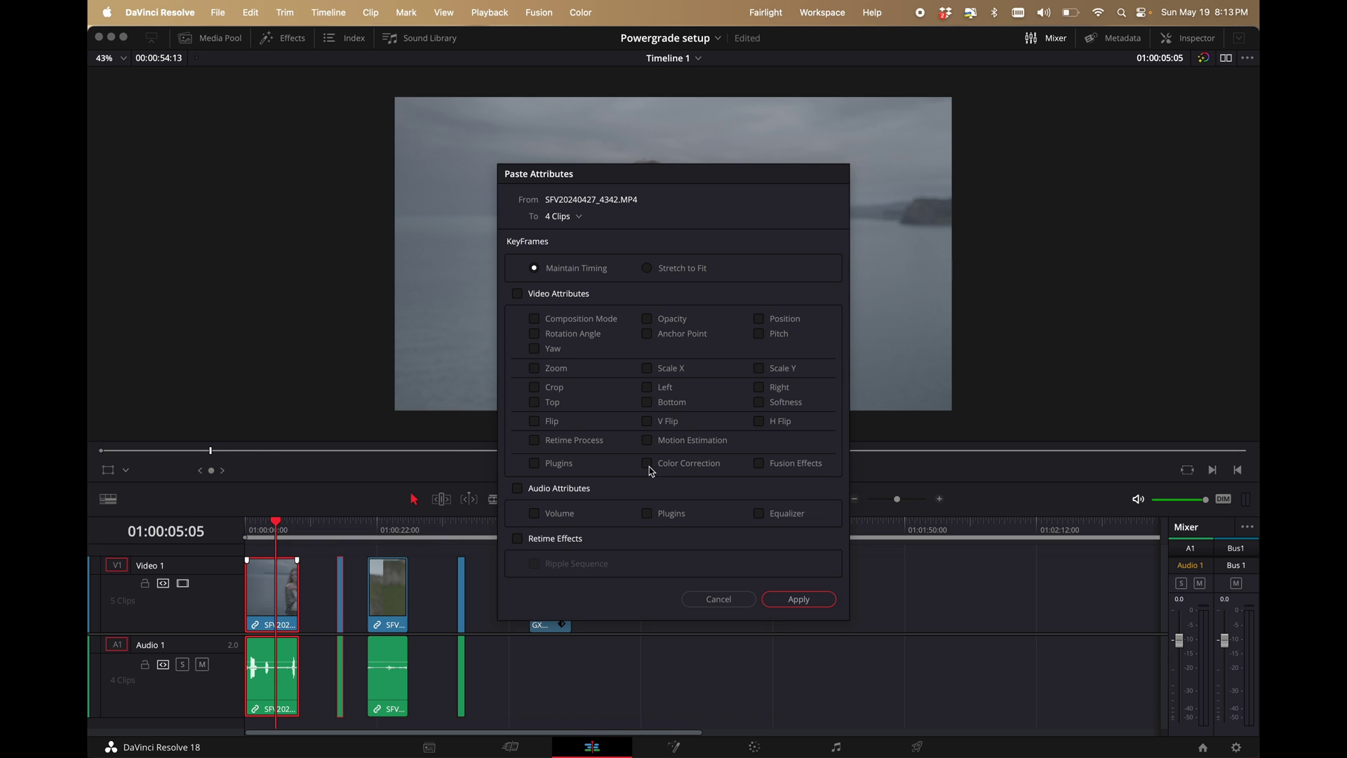
{"action": "left_click", "coordinate": [799, 599]}
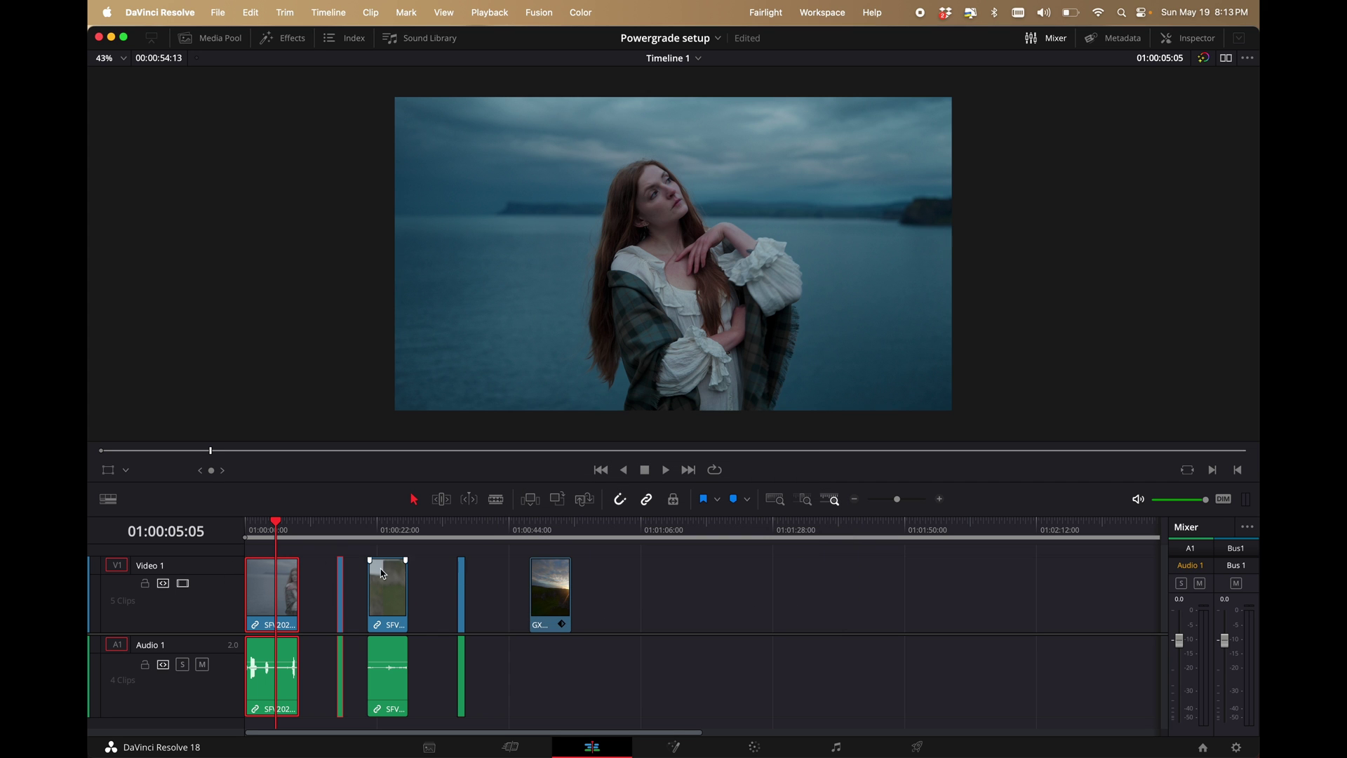
- Scrub the timeline to compare the copied clip with the first clip's pasted grade, and return to the Color page
{"action": "left_click_drag", "start_coordinate": [380, 533], "coordinate": [264, 551]}
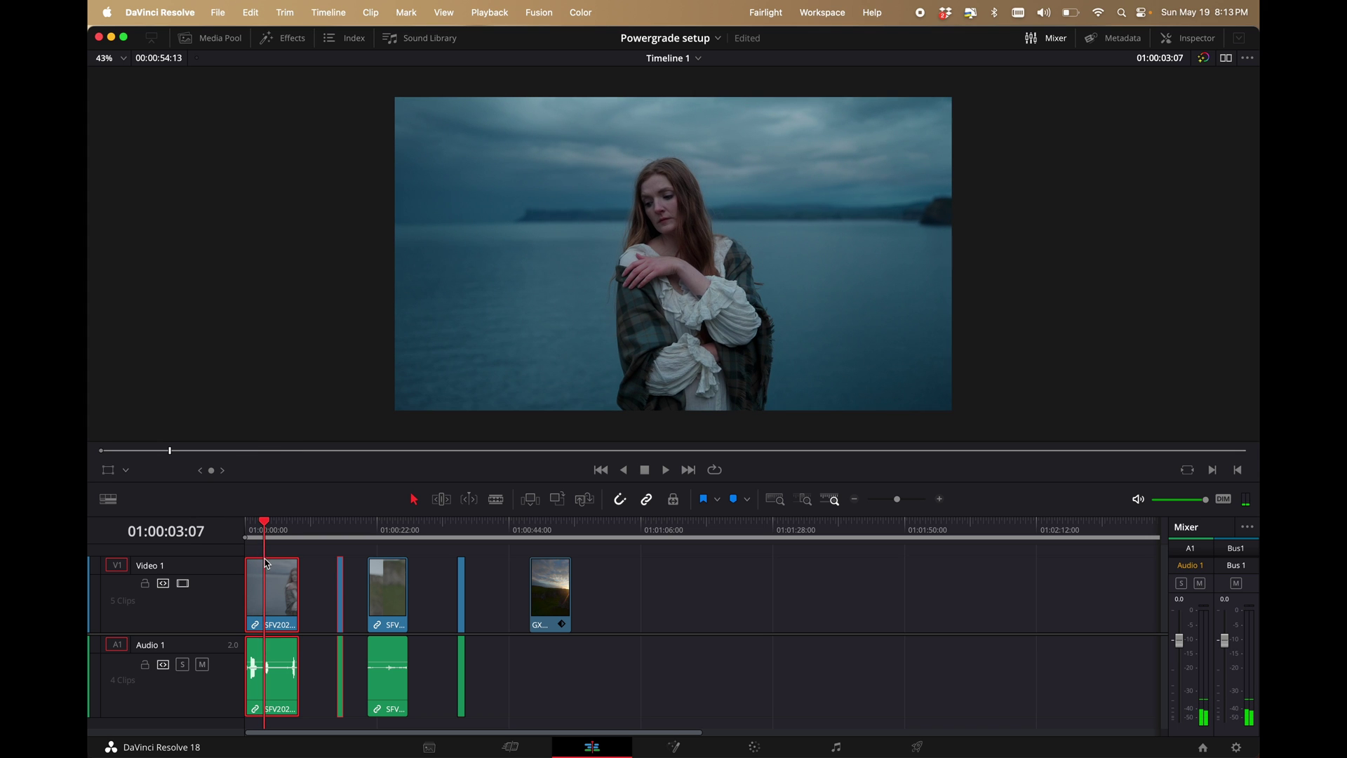
{"action": "left_click_drag", "start_coordinate": [367, 533], "coordinate": [277, 534]}
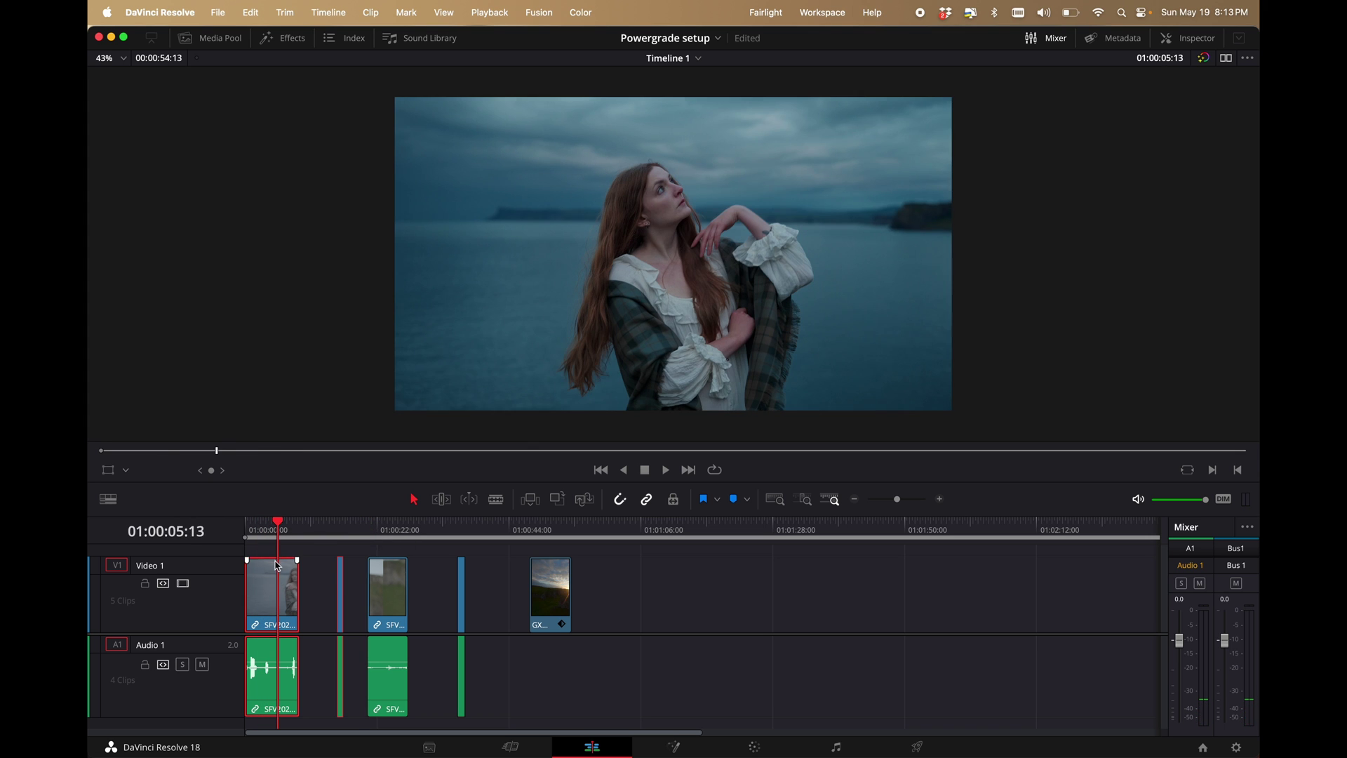
{"action": "left_click", "coordinate": [754, 746]}
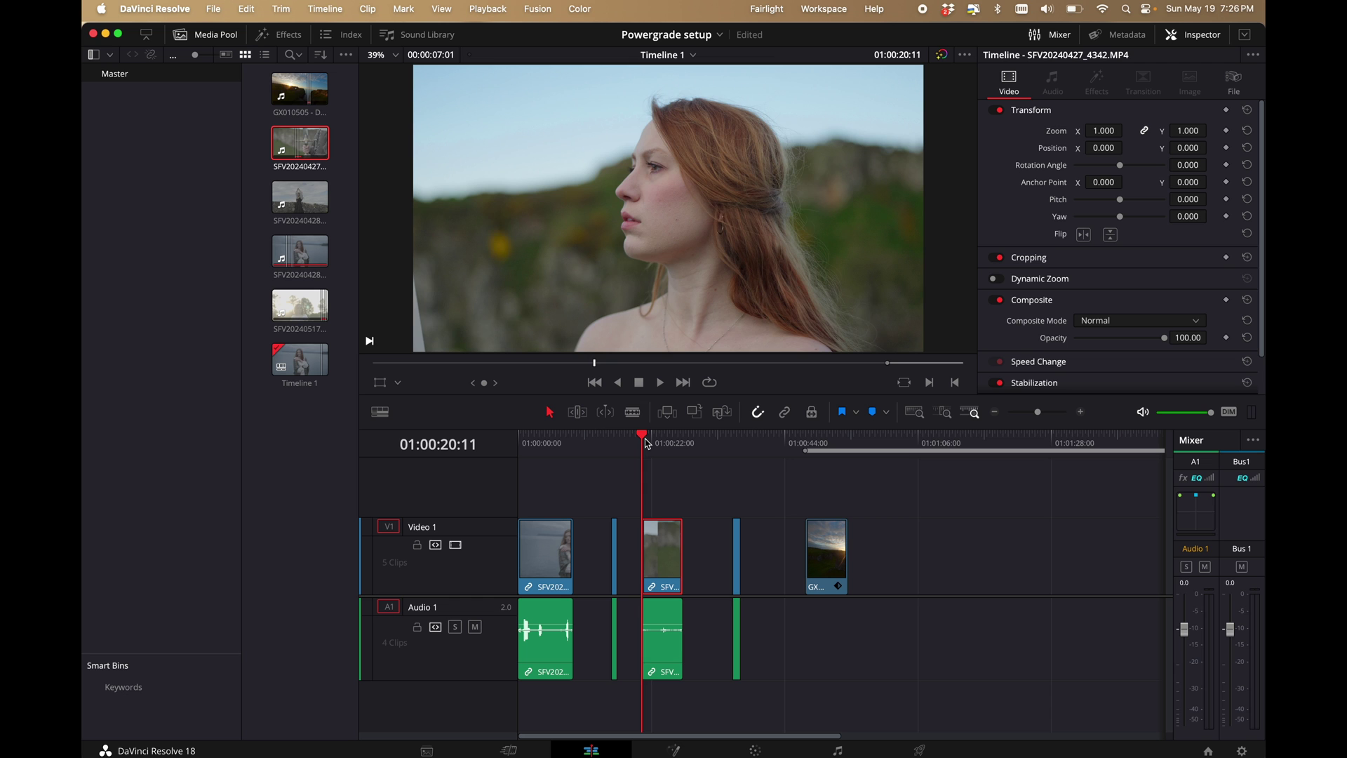
- Stabilize the selected third timeline clip in Similarity mode with Smooth at 1.000 and play back the result
{"action": "key", "text": "space"}
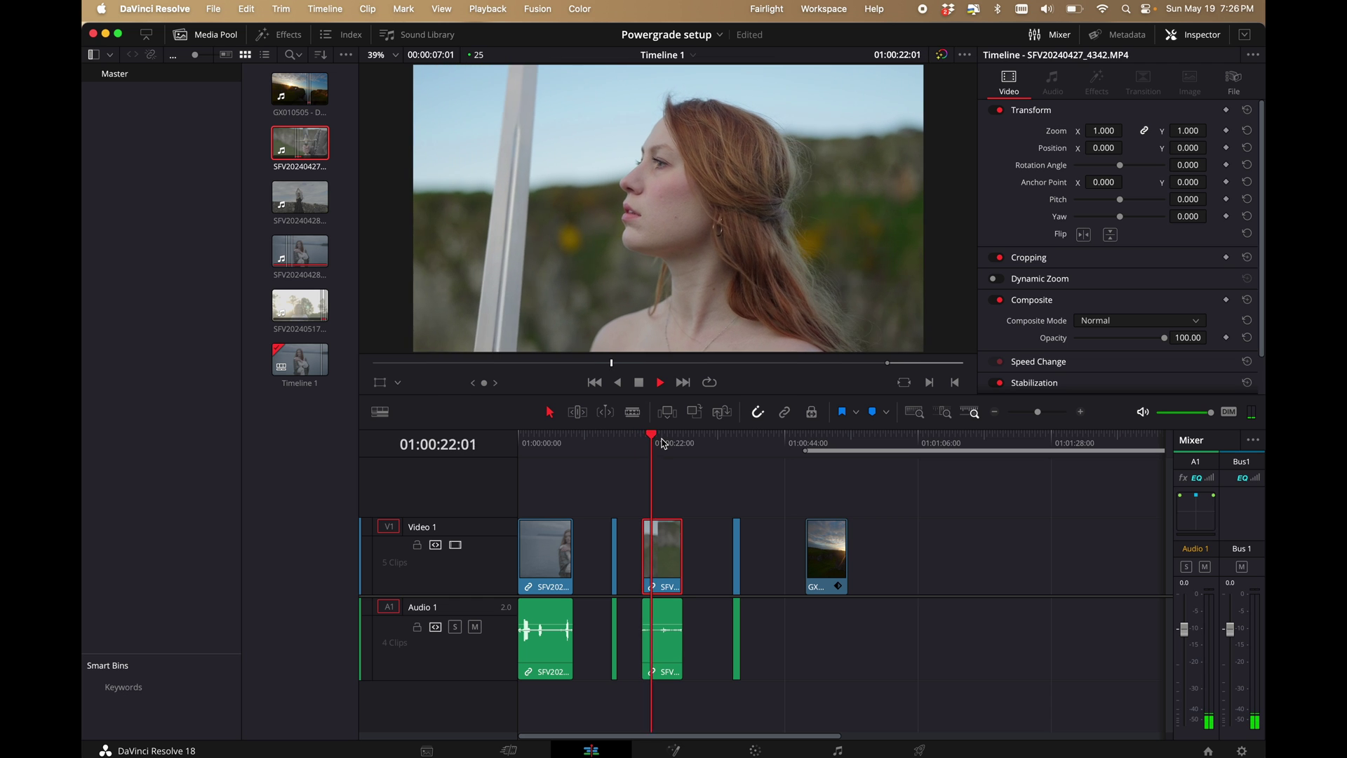
{"action": "key", "text": "space"}
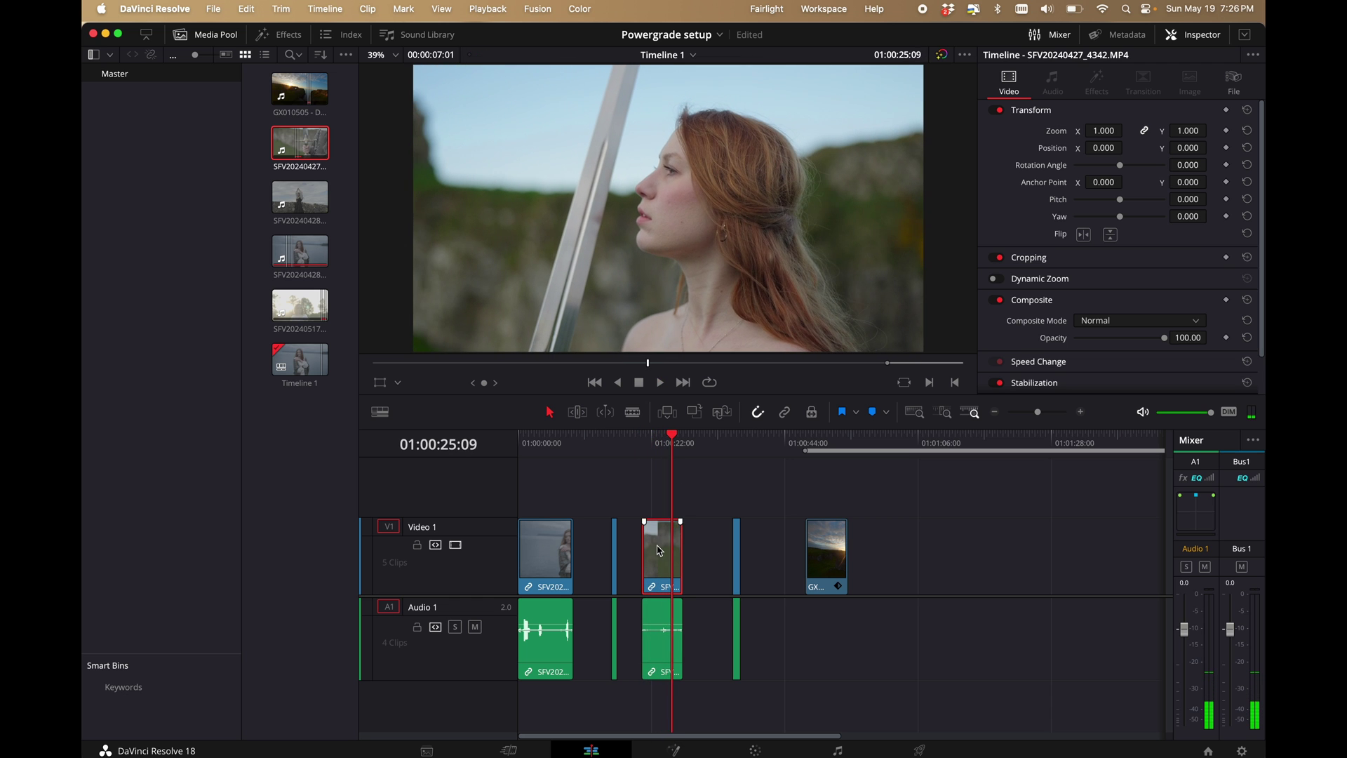
{"action": "scroll", "coordinate": [1192, 349], "scroll_direction": "down", "scroll_amount": 2}
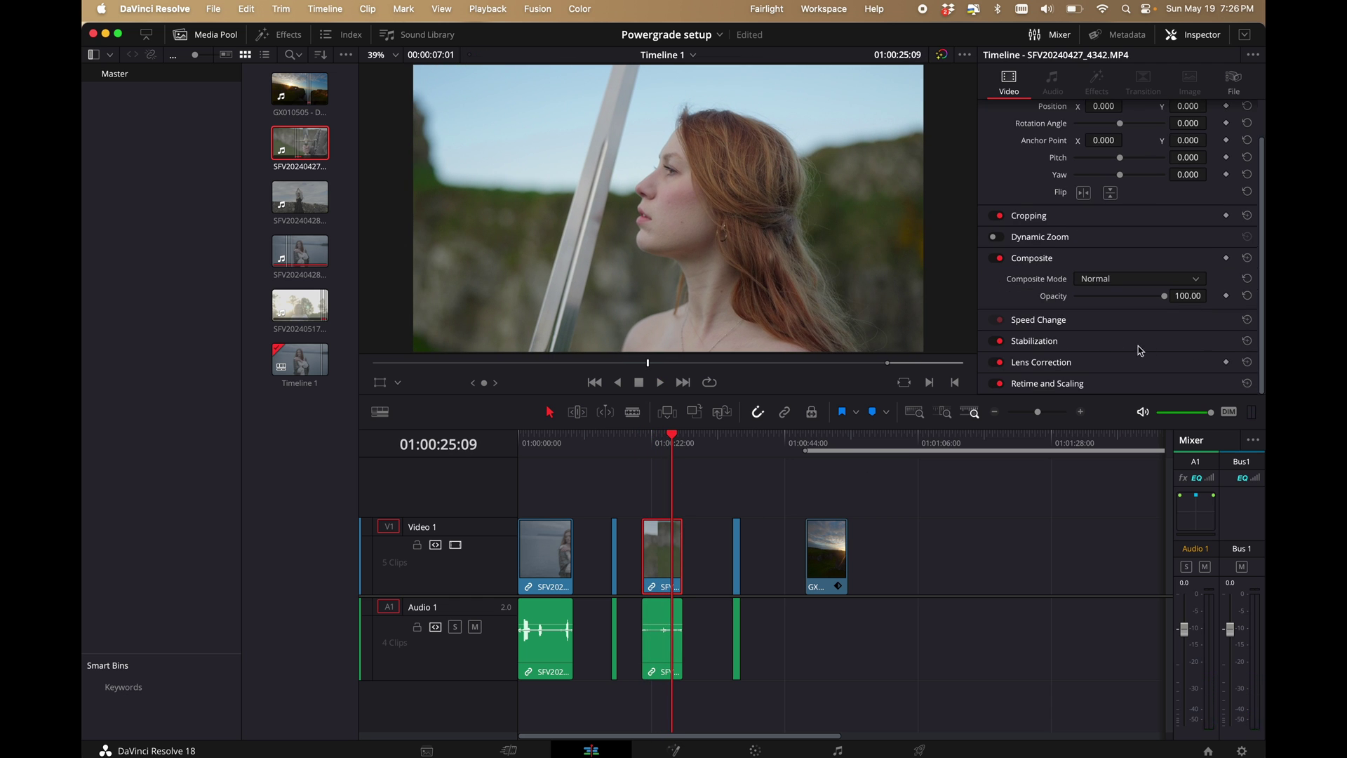
{"action": "scroll", "coordinate": [1149, 349], "scroll_direction": "down", "scroll_amount": 5}
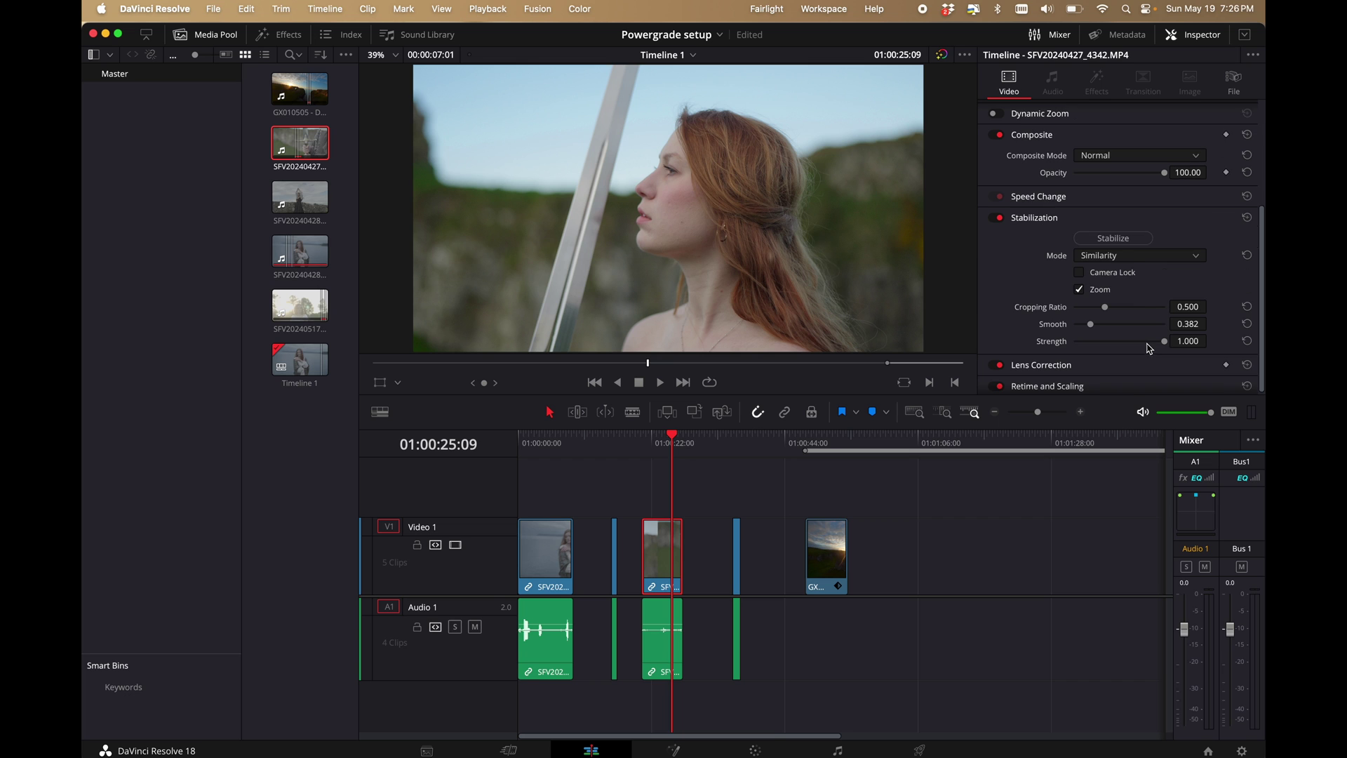
{"action": "left_click", "coordinate": [1131, 256]}
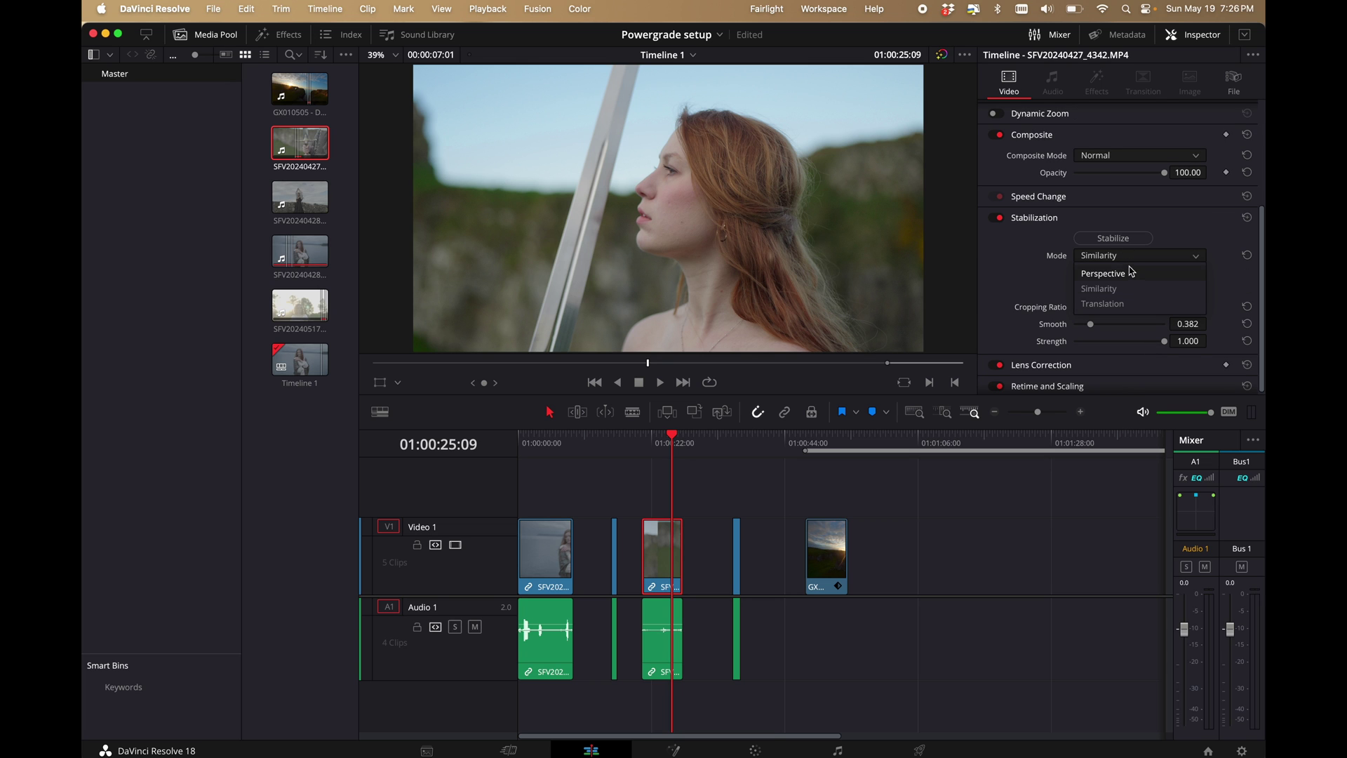
{"action": "left_click", "coordinate": [1100, 288]}
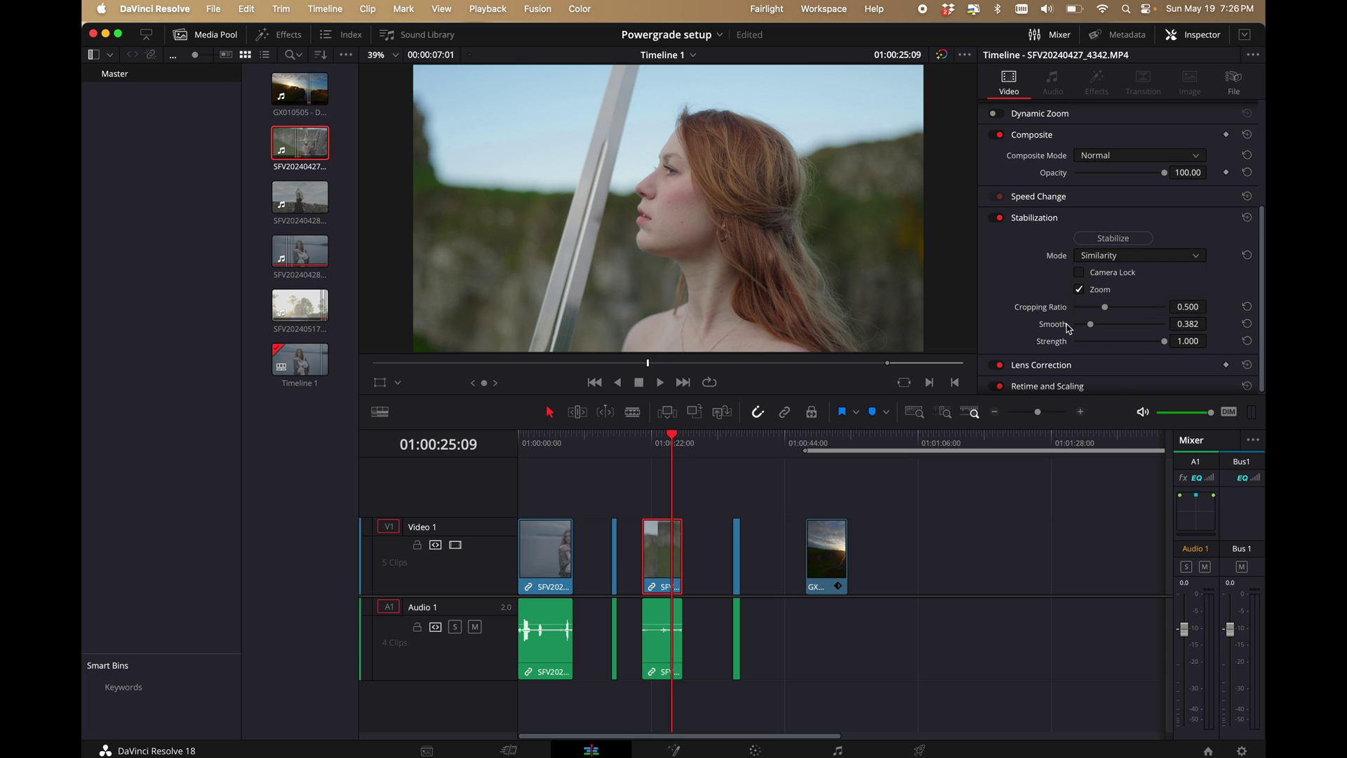
{"action": "left_click_drag", "start_coordinate": [1090, 324], "coordinate": [1092, 323]}
{"action": "left_click", "coordinate": [1125, 238]}
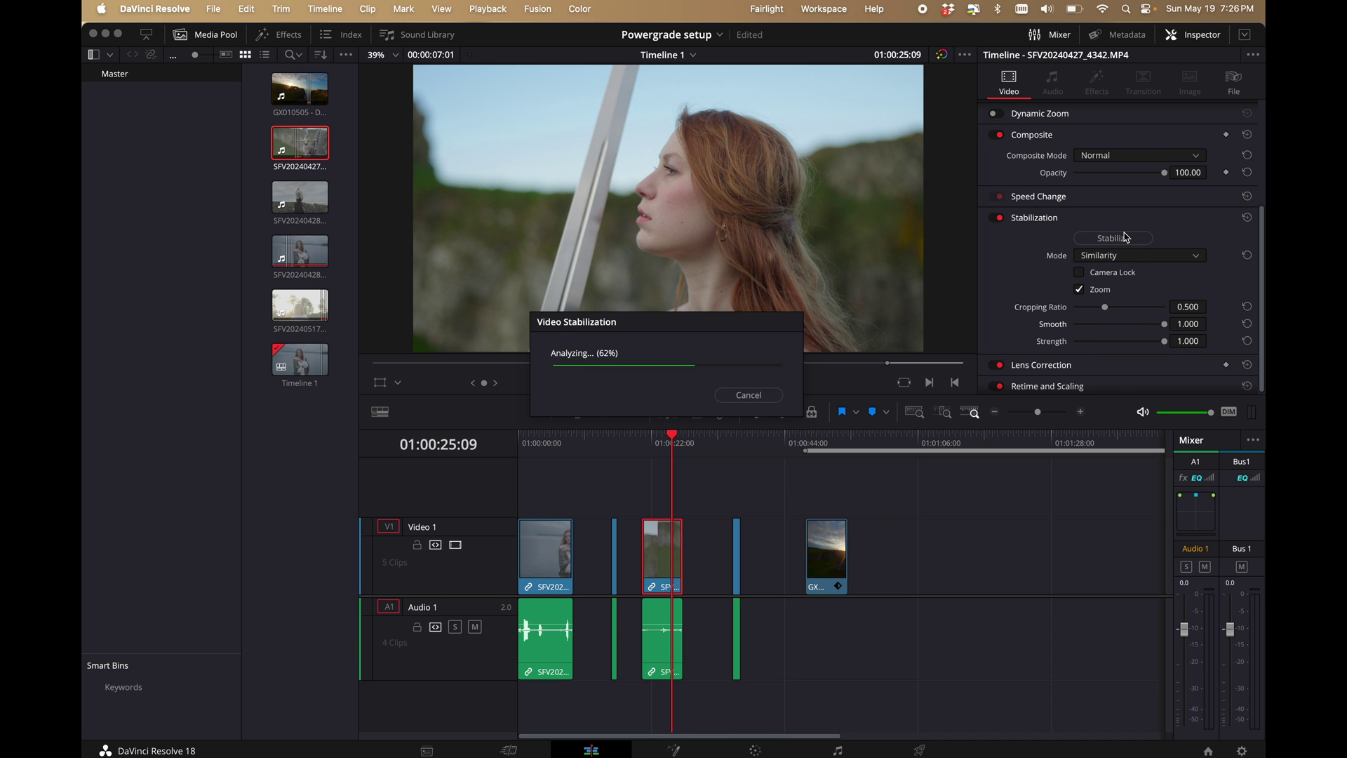
{"action": "left_click", "coordinate": [647, 447]}
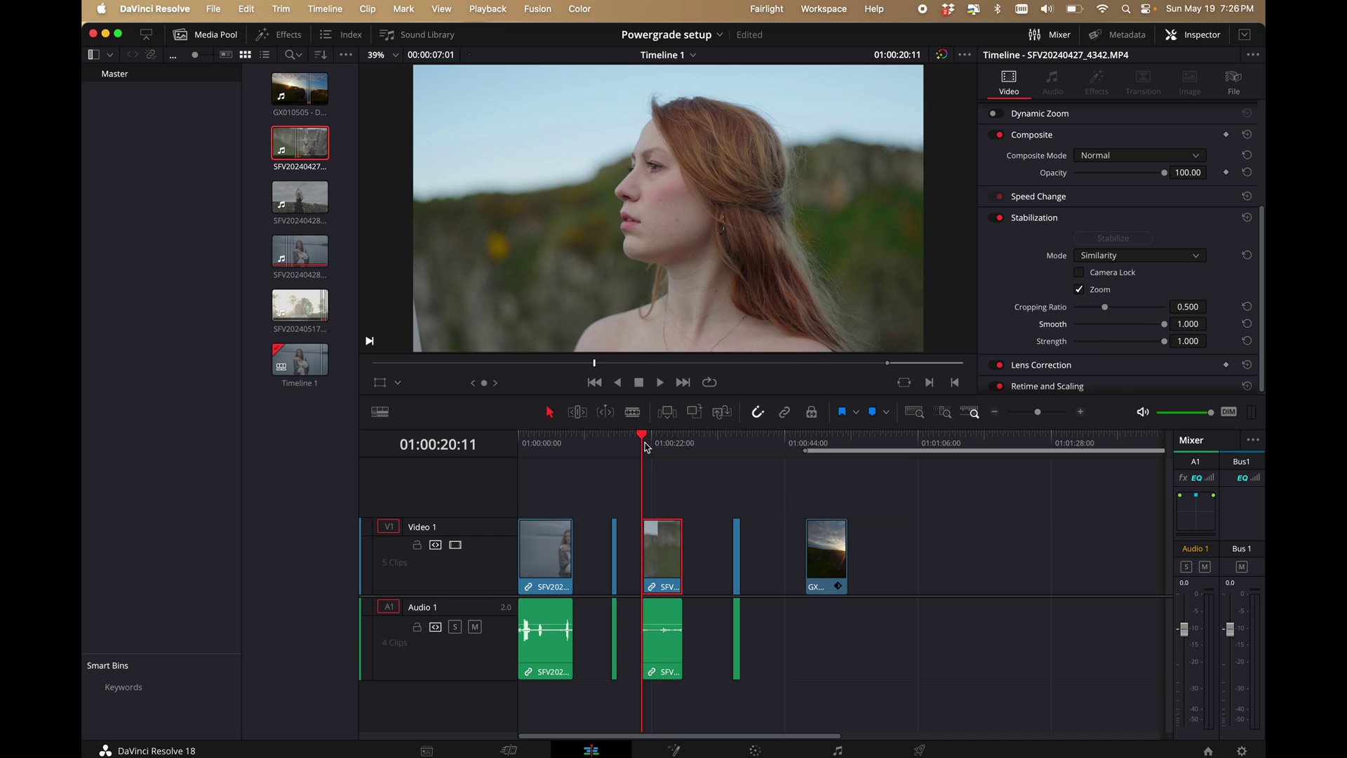
{"action": "key", "text": "space"}
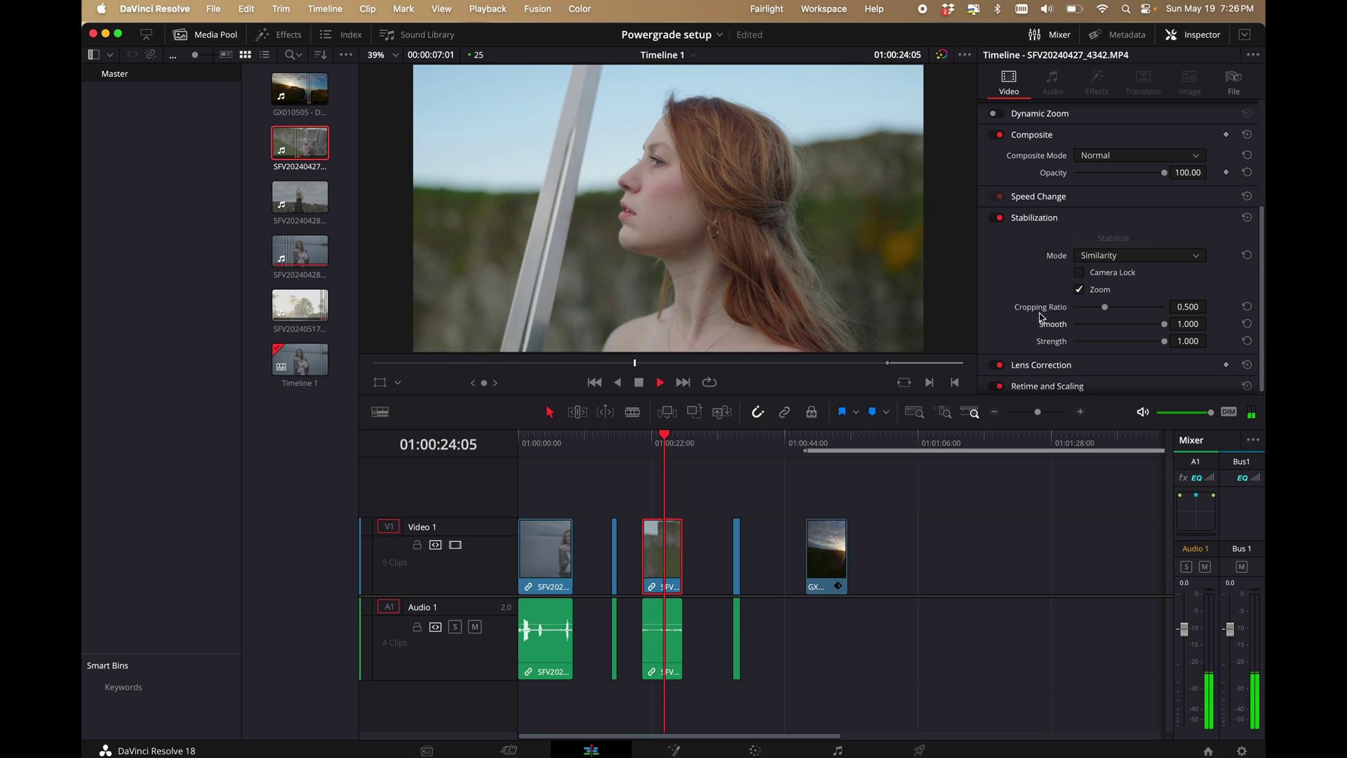
{"action": "key", "text": "space"}
- Change the third clip's stabilization mode to Translation, stabilize it again and play it back from its start
{"action": "left_click", "coordinate": [1123, 257]}
{"action": "left_click", "coordinate": [1116, 303]}
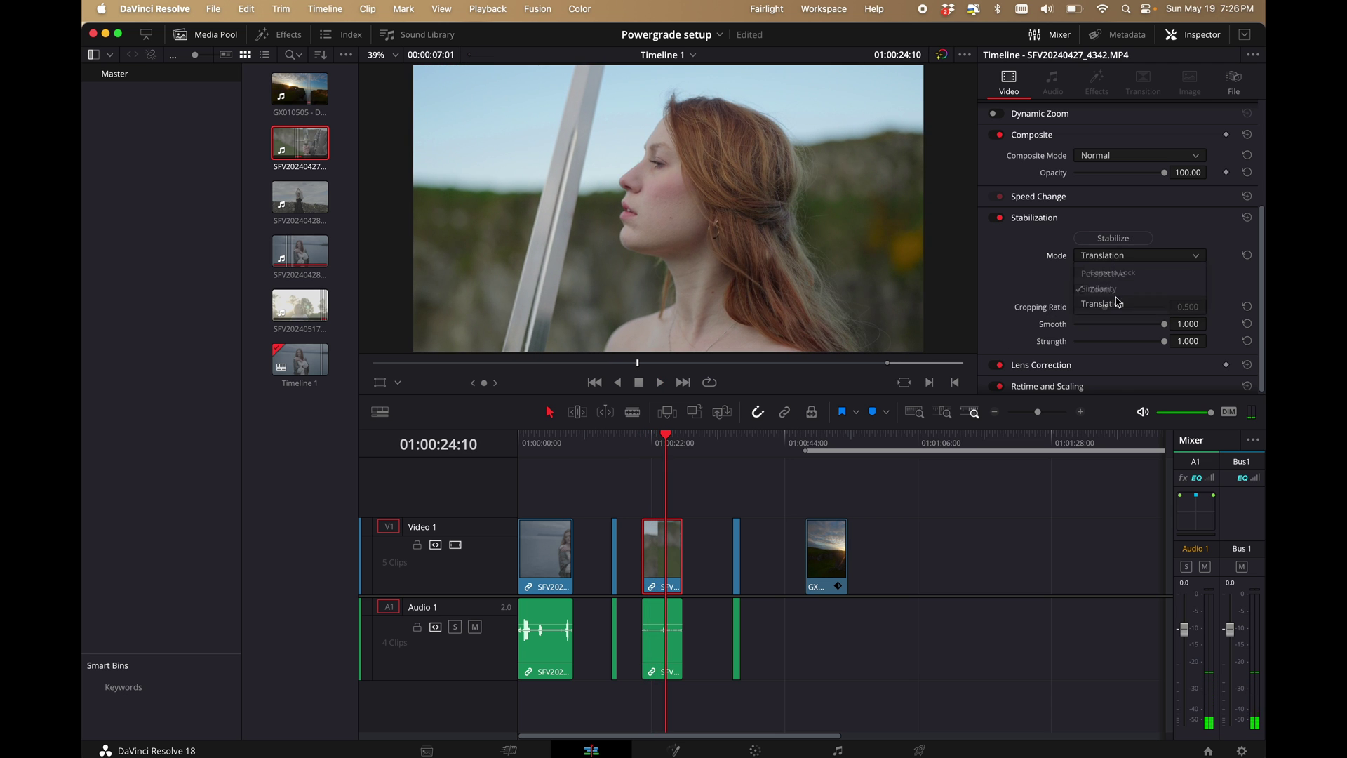
{"action": "left_click", "coordinate": [1113, 238]}
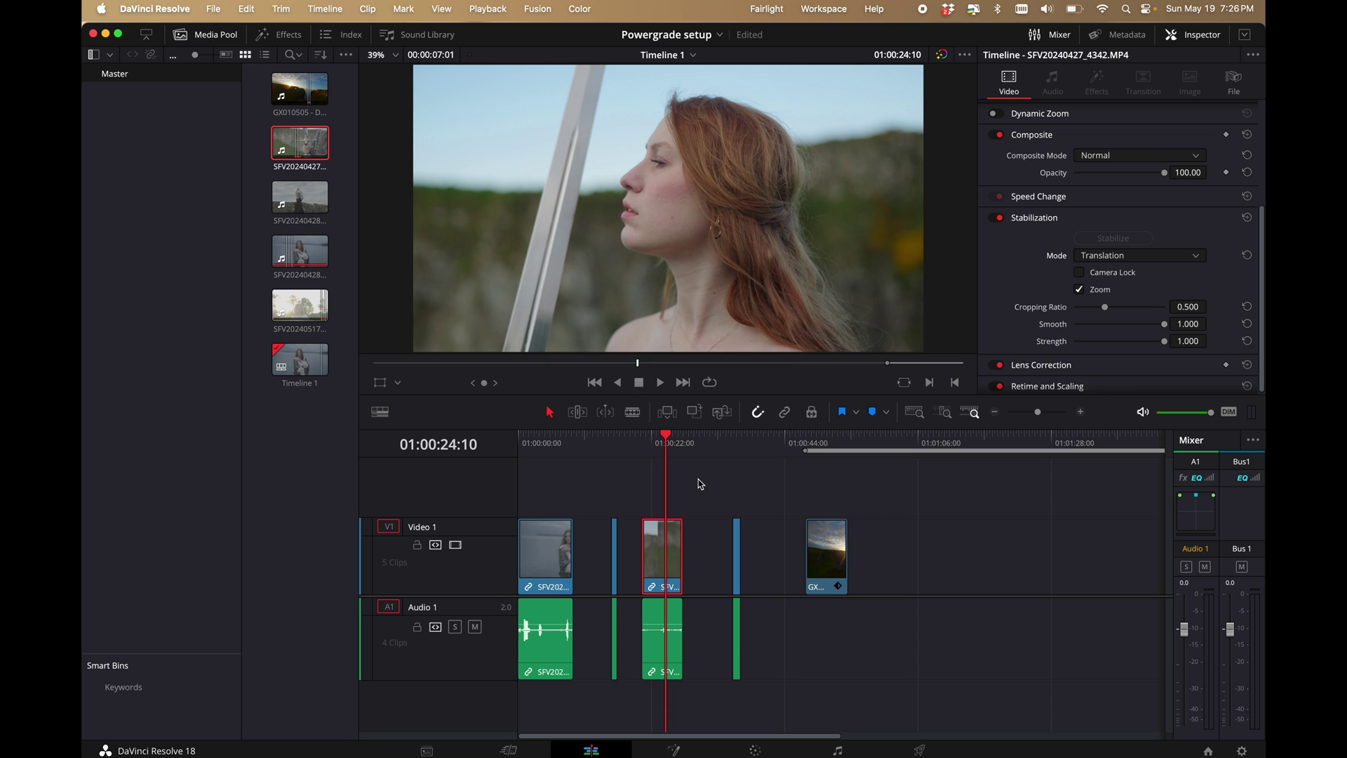
{"action": "left_click", "coordinate": [643, 442]}
{"action": "key", "text": "space"}
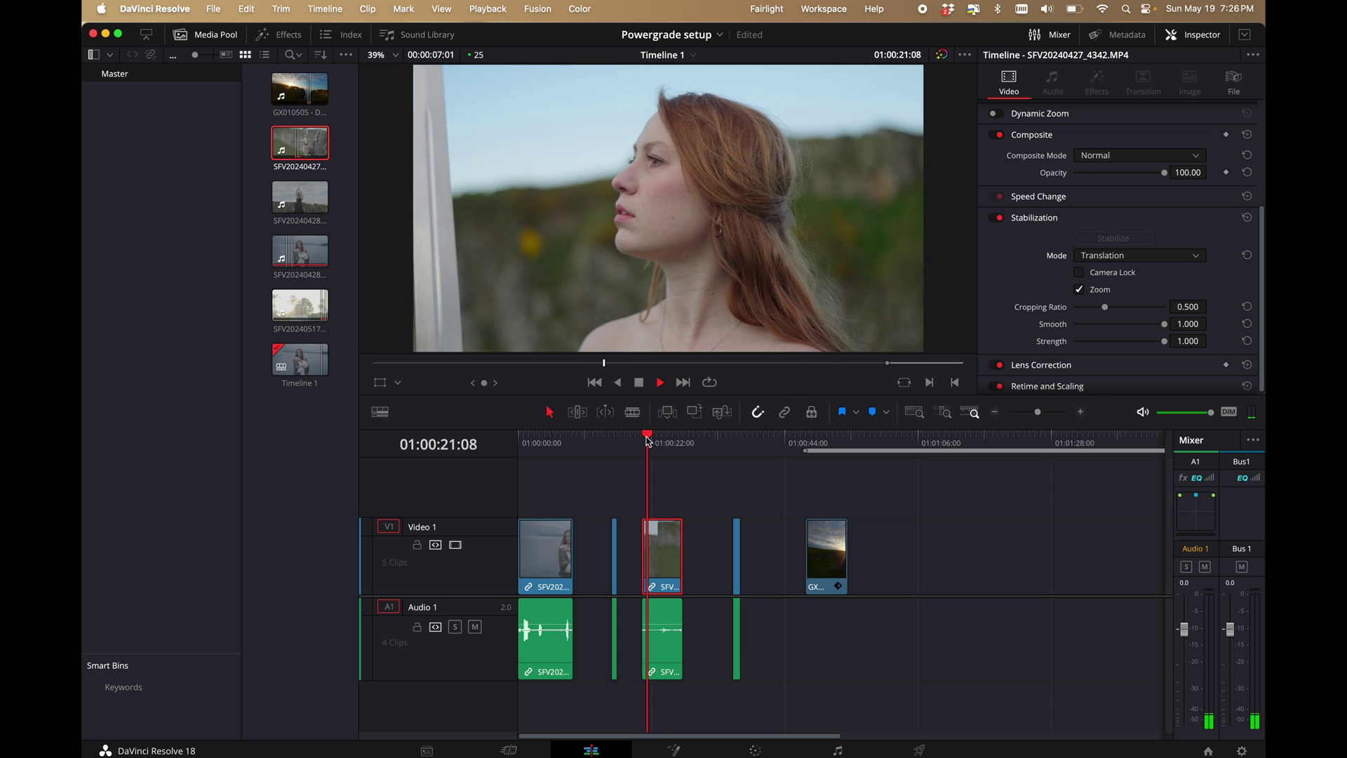
{"action": "key", "text": "space"}
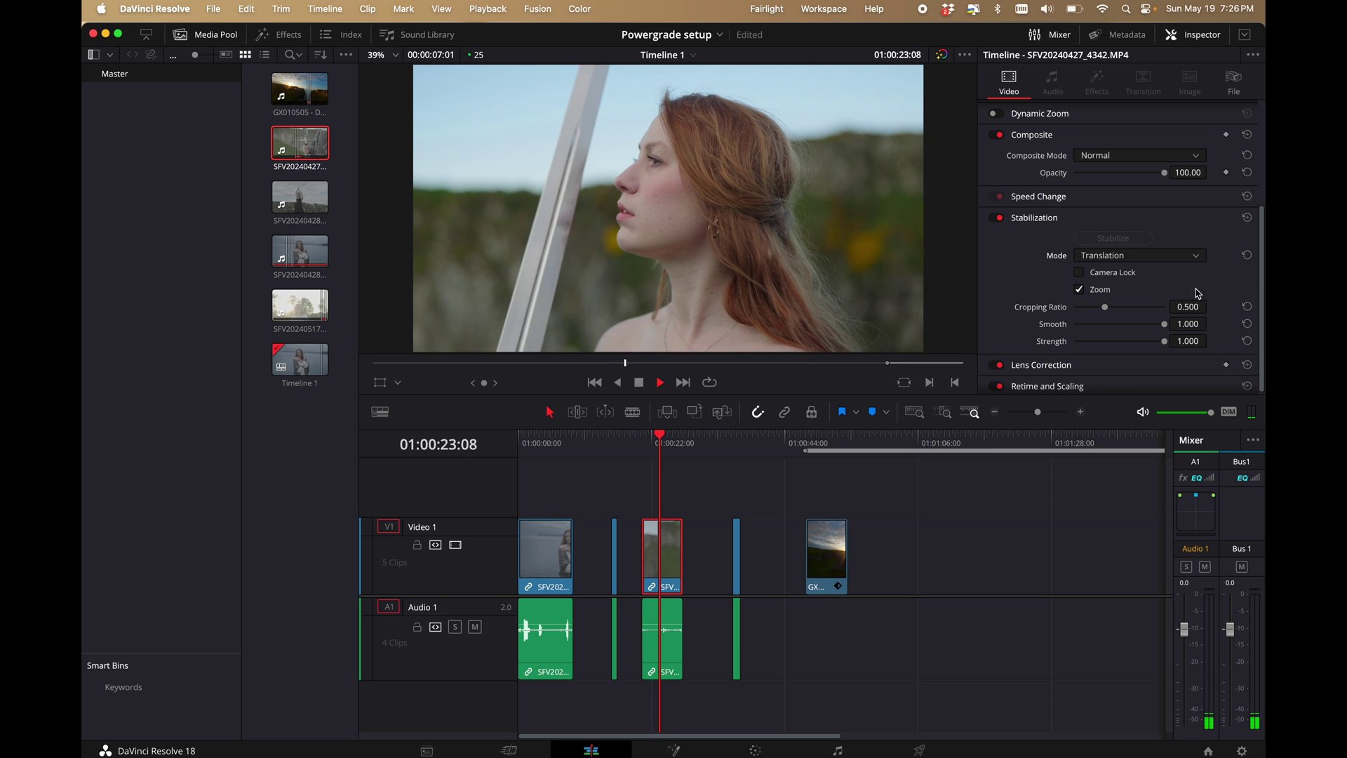
- Reduce the stabilization Smooth value to 0.307, stabilize the third clip again and play back the result
{"action": "left_click", "coordinate": [1080, 324]}
{"action": "left_click", "coordinate": [1114, 238]}
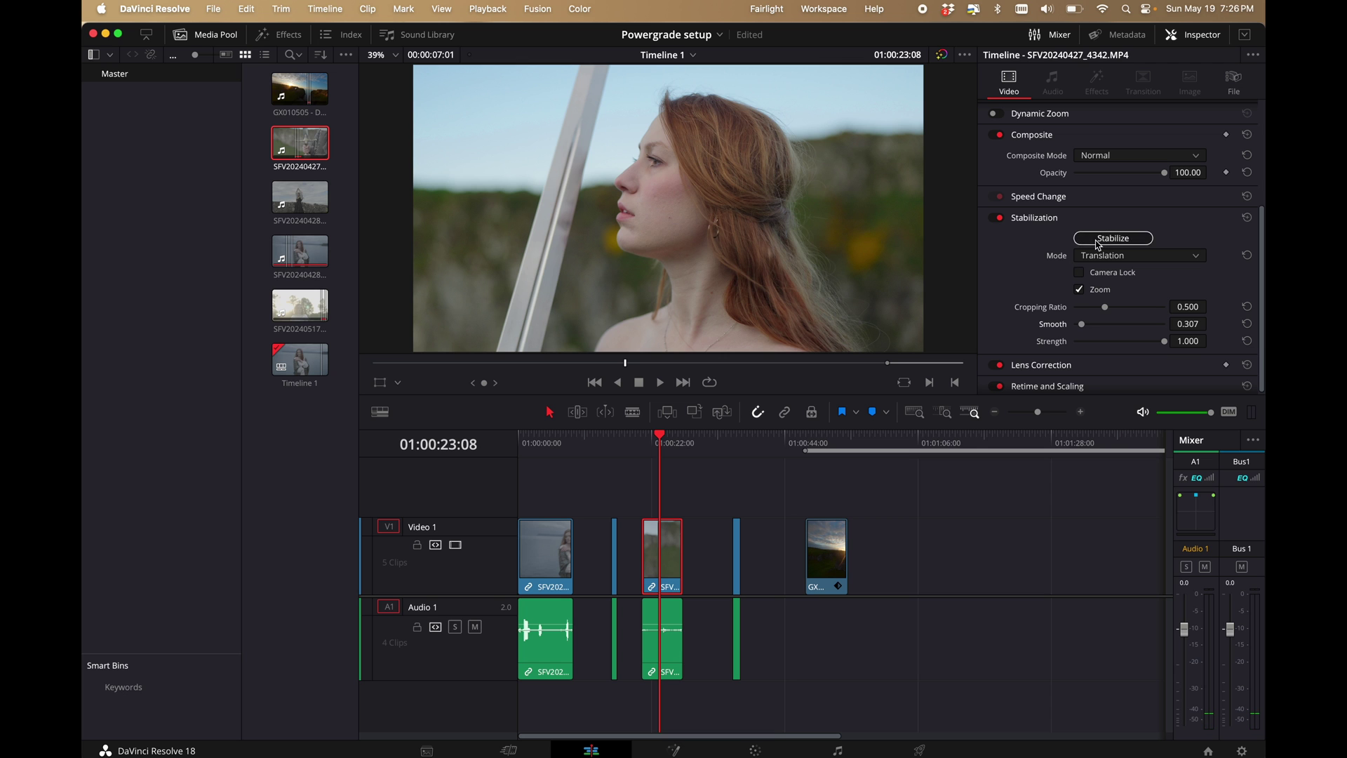
{"action": "left_click", "coordinate": [641, 442]}
{"action": "key", "text": "space"}
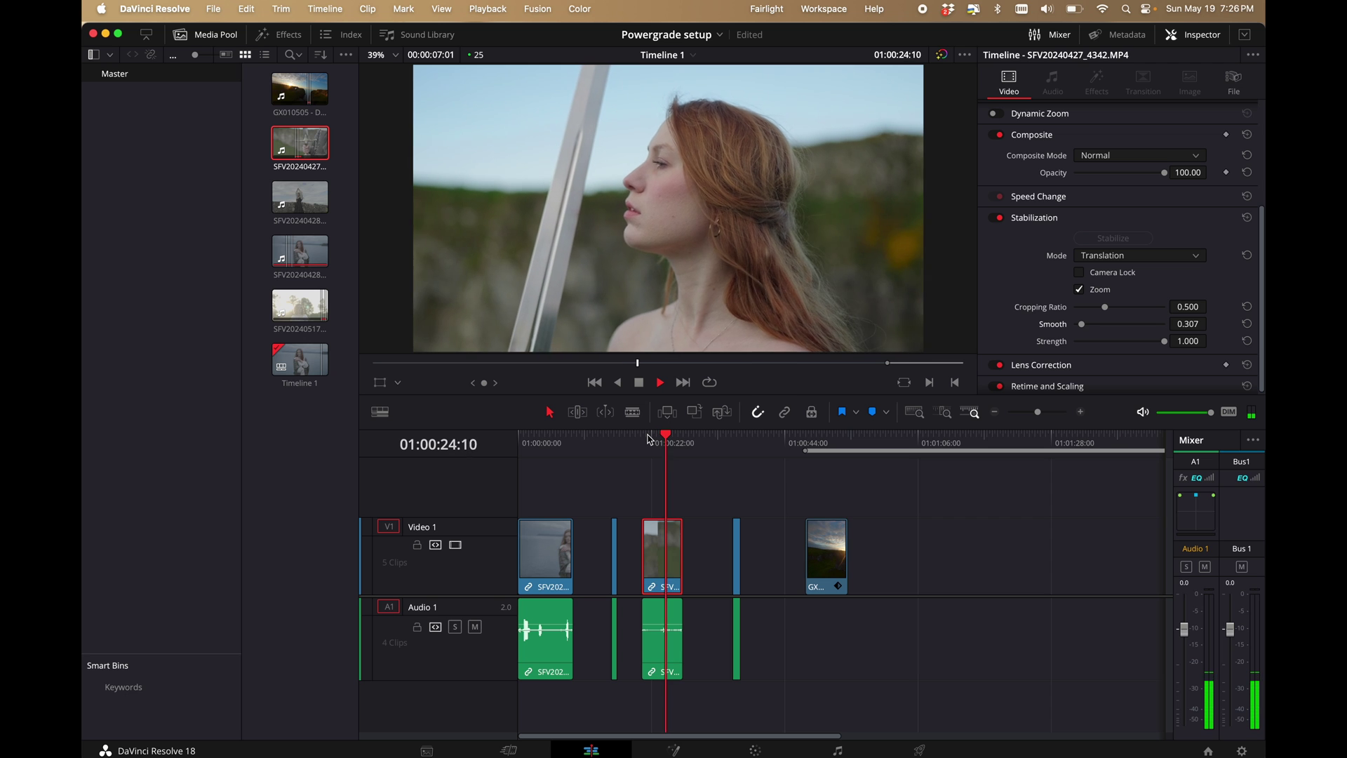
{"action": "key", "text": "space"}
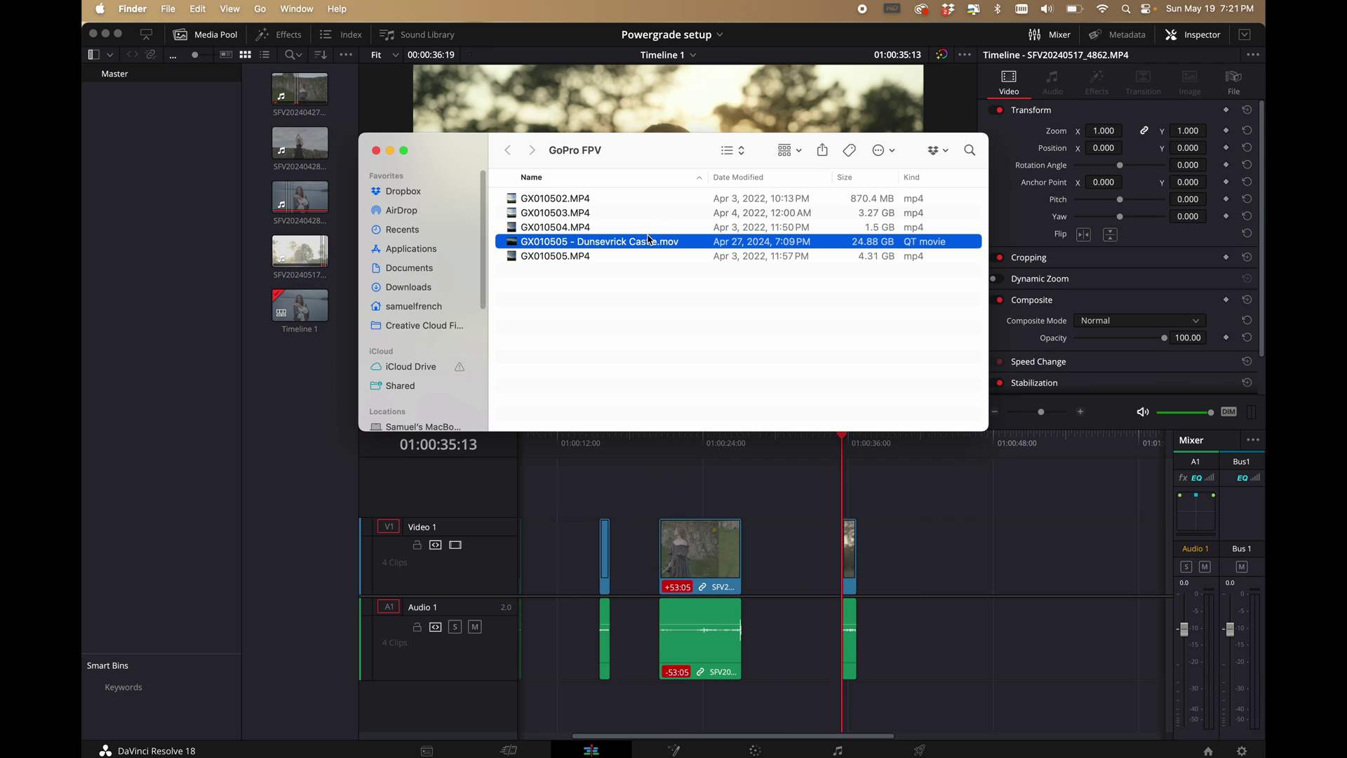
- Import GX010505 - Dunsevrick Castle.mov from the GoPro FPV folder and place it after the last timeline clip, starting at 01:00:47:12
{"action": "left_click_drag", "start_coordinate": [649, 241], "coordinate": [309, 413]}
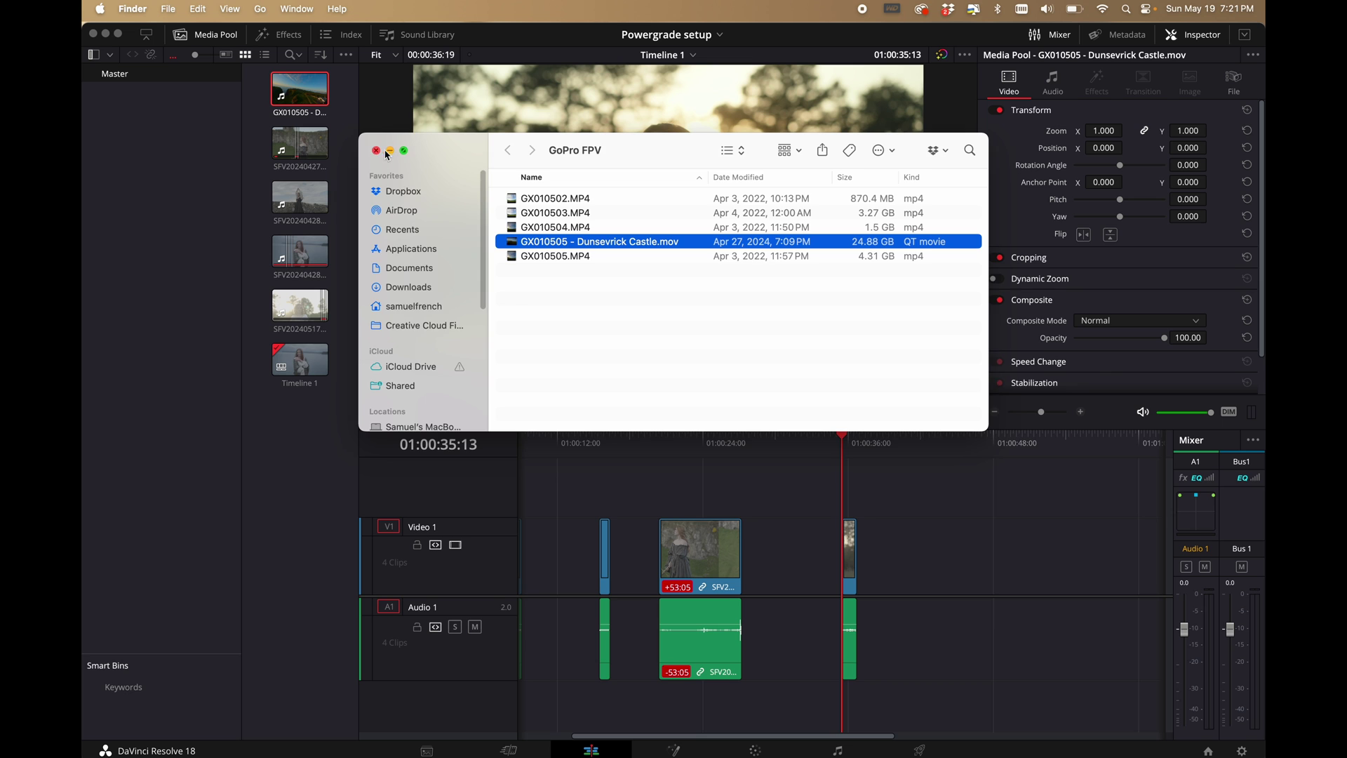
{"action": "left_click", "coordinate": [389, 151]}
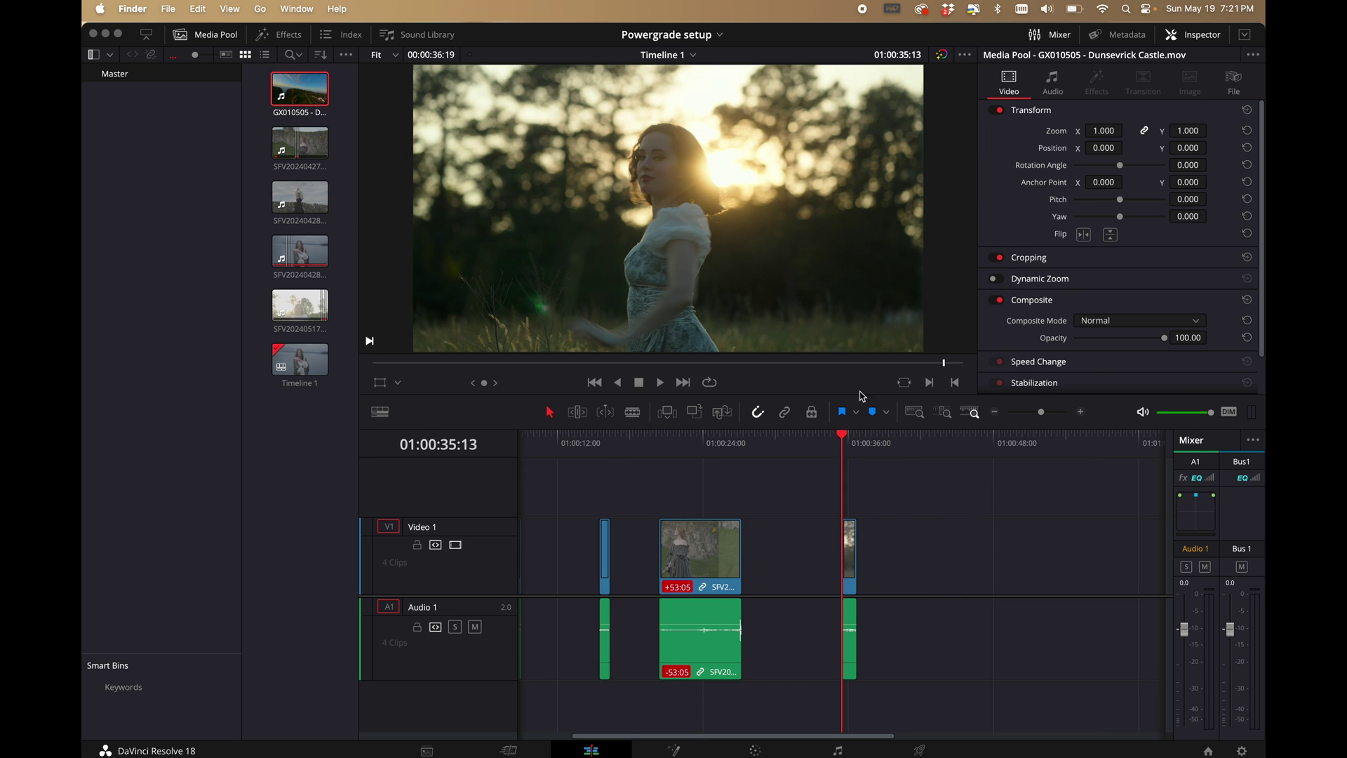
{"action": "left_click_drag", "start_coordinate": [1039, 413], "coordinate": [1037, 413]}
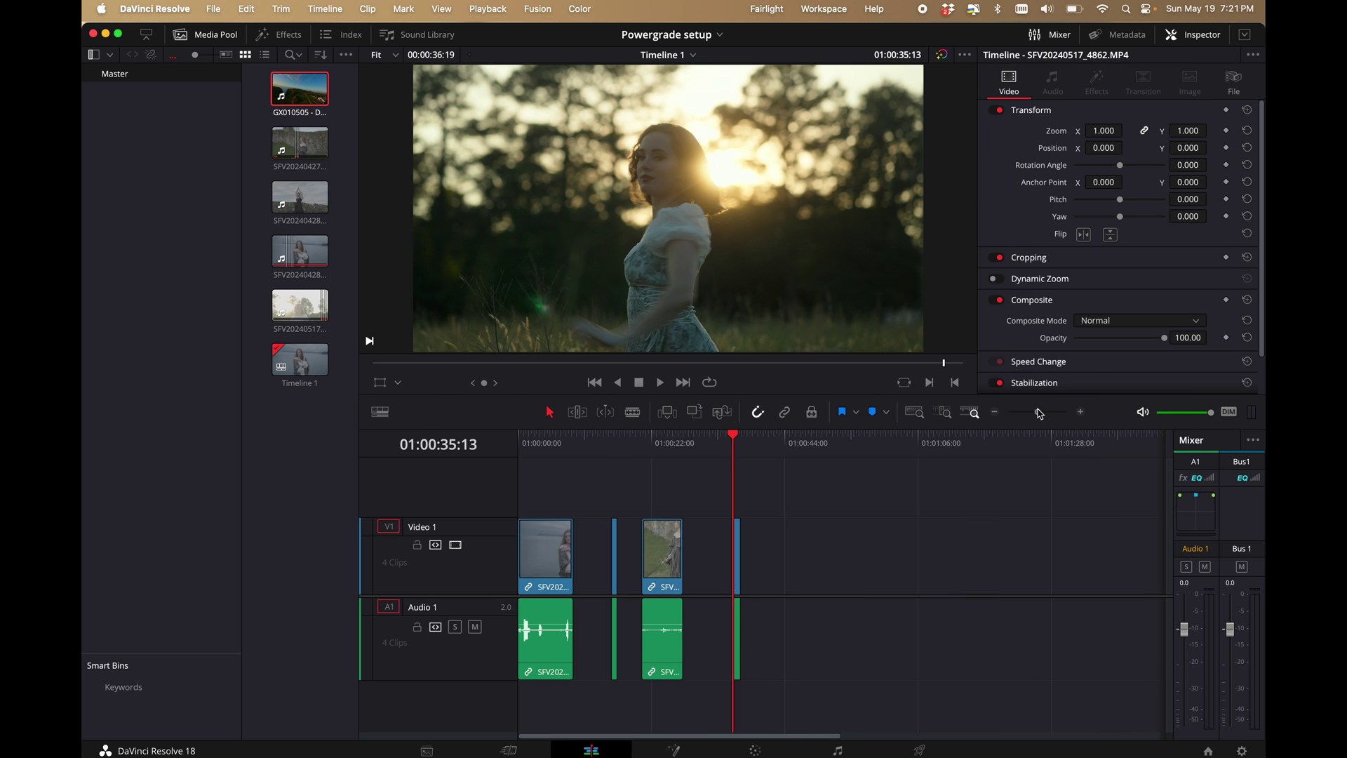
{"action": "mouse_move", "coordinate": [299, 89]}
{"action": "left_mouse_down"}
{"action": "mouse_move", "coordinate": [458, 179]}
{"action": "mouse_move", "coordinate": [771, 484]}
{"action": "mouse_move", "coordinate": [246, 80]}
{"action": "mouse_move", "coordinate": [300, 89]}
{"action": "left_mouse_up"}
{"action": "double_click", "coordinate": [300, 89]}
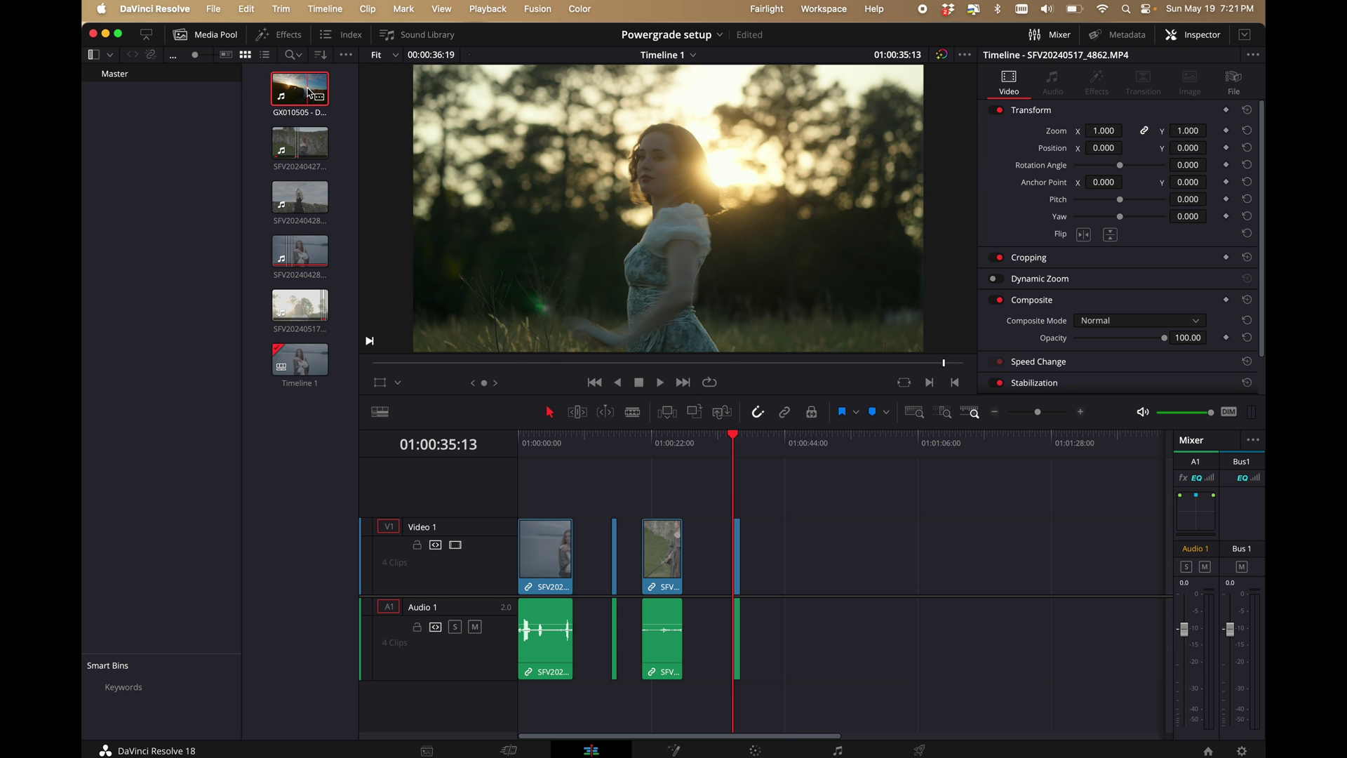
{"action": "left_click_drag", "start_coordinate": [475, 347], "coordinate": [906, 629]}
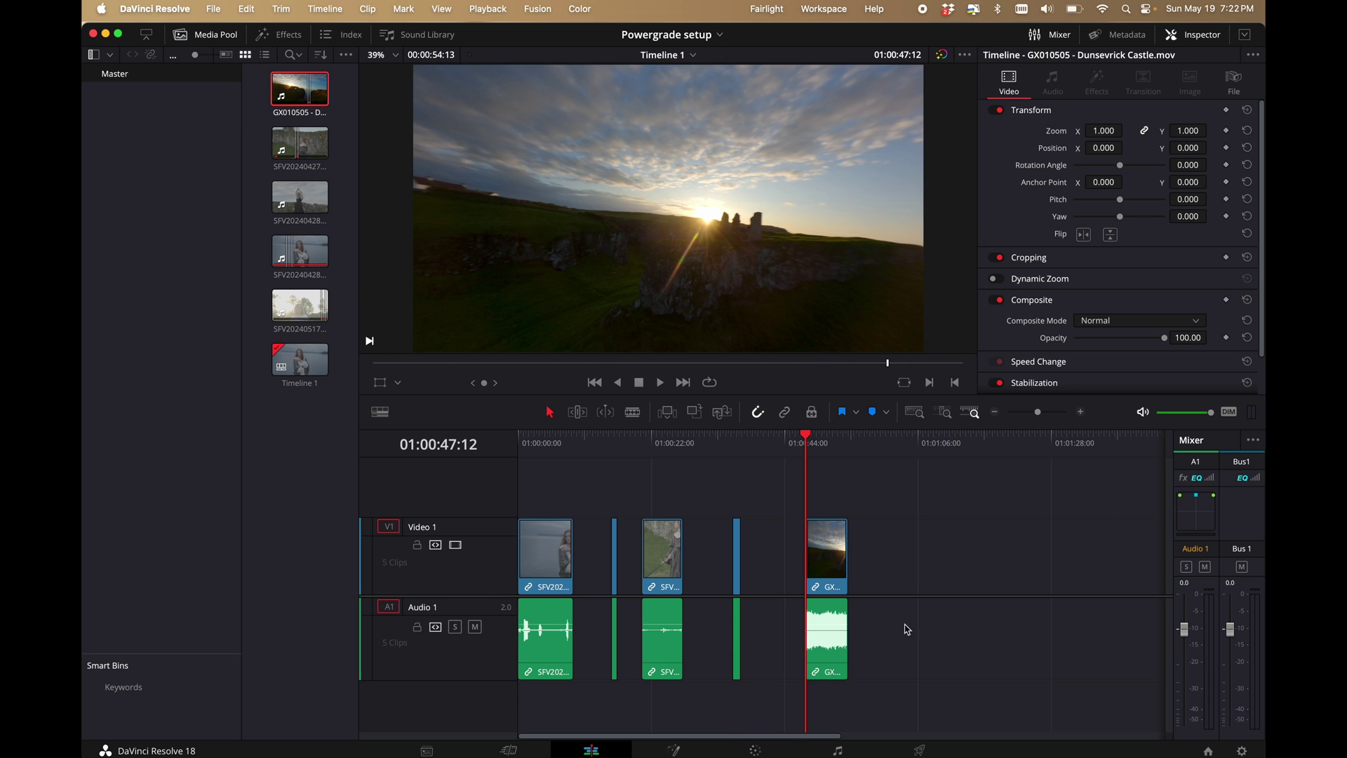
- Delete only the Dunsevrick Castle clip's audio from the timeline and play back its video
{"action": "left_click", "coordinate": [830, 615]}
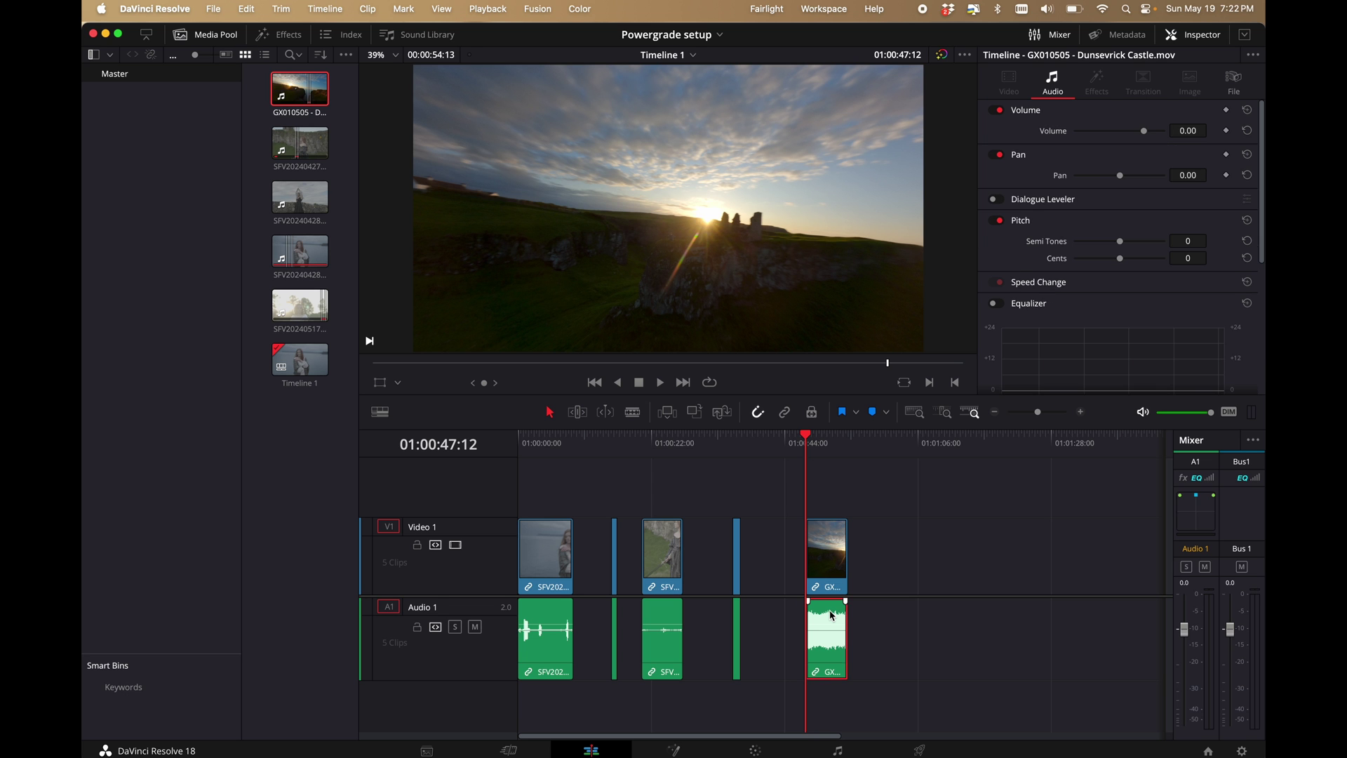
{"action": "key", "text": "Delete"}
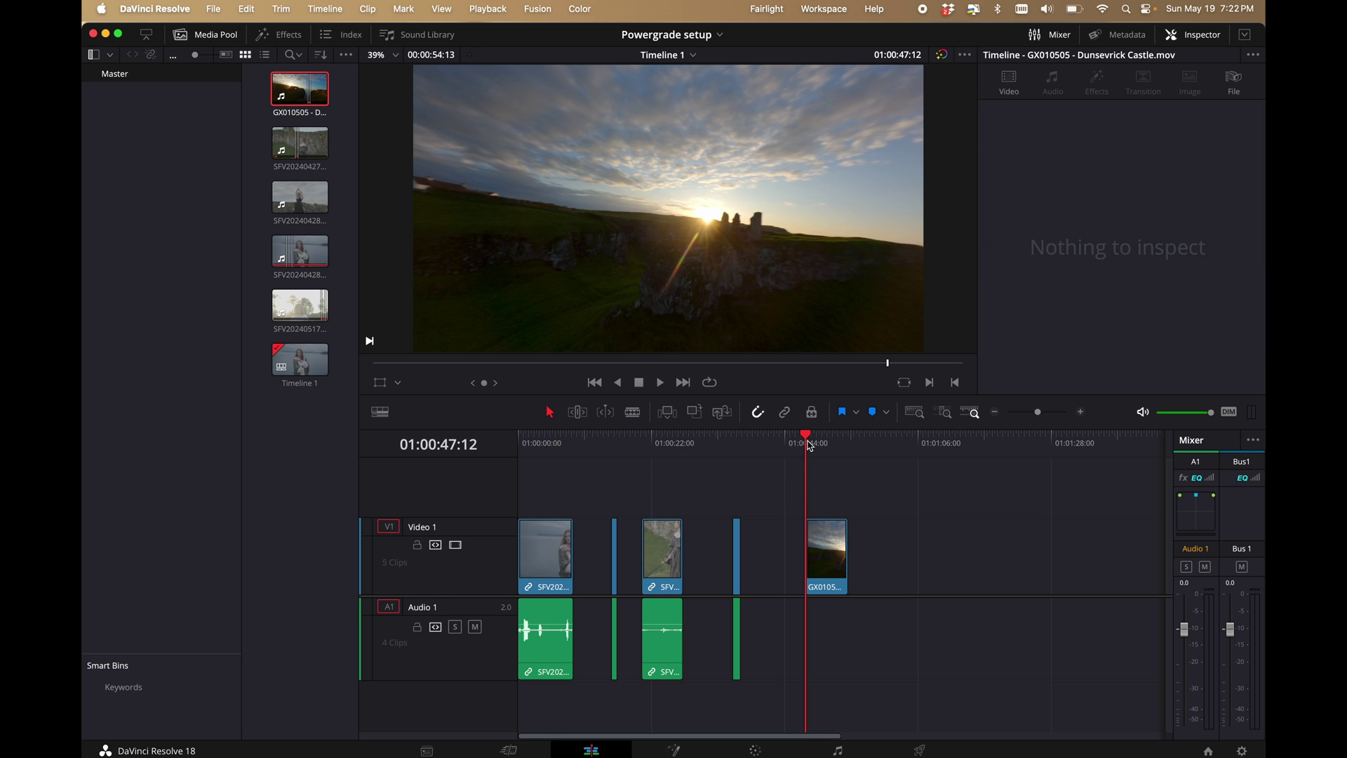
{"action": "key", "text": "space"}
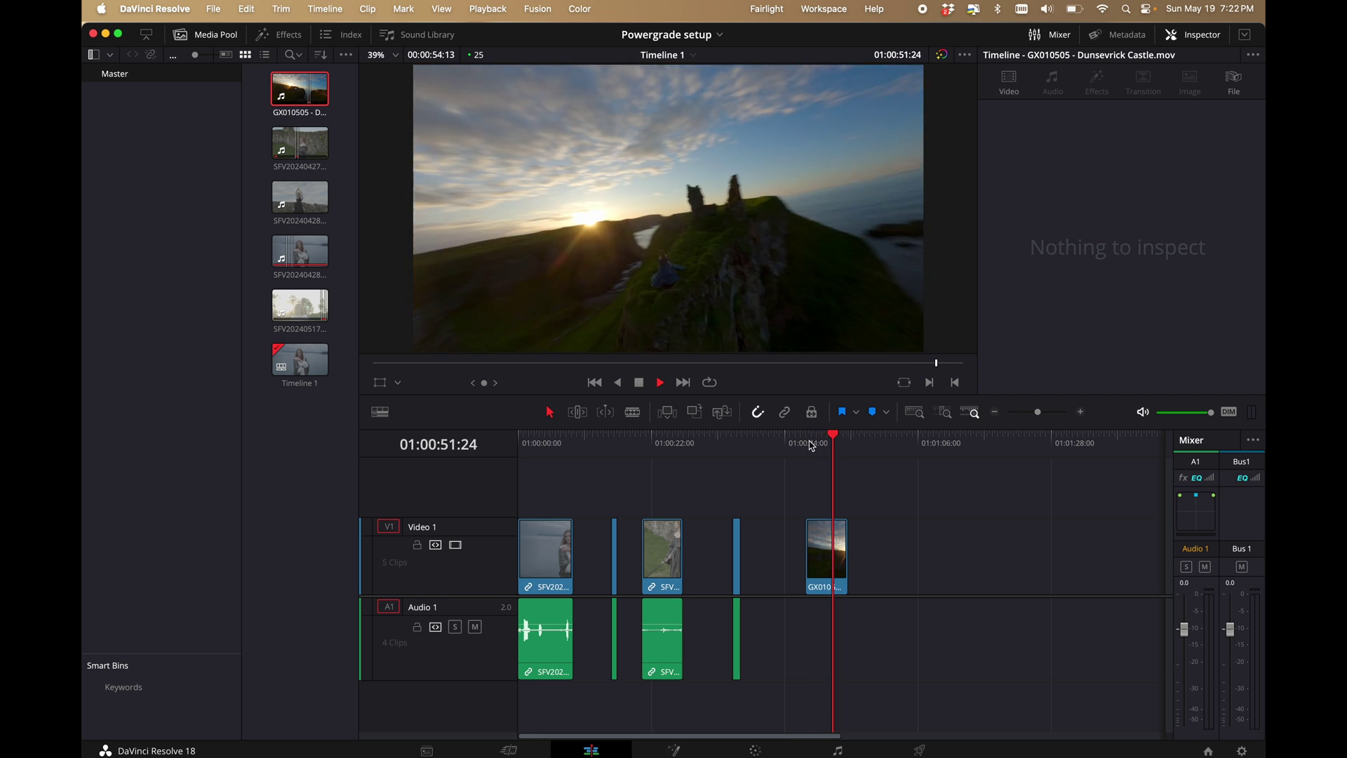
{"action": "key", "text": "space"}
{"action": "key", "text": "alt+slash"}
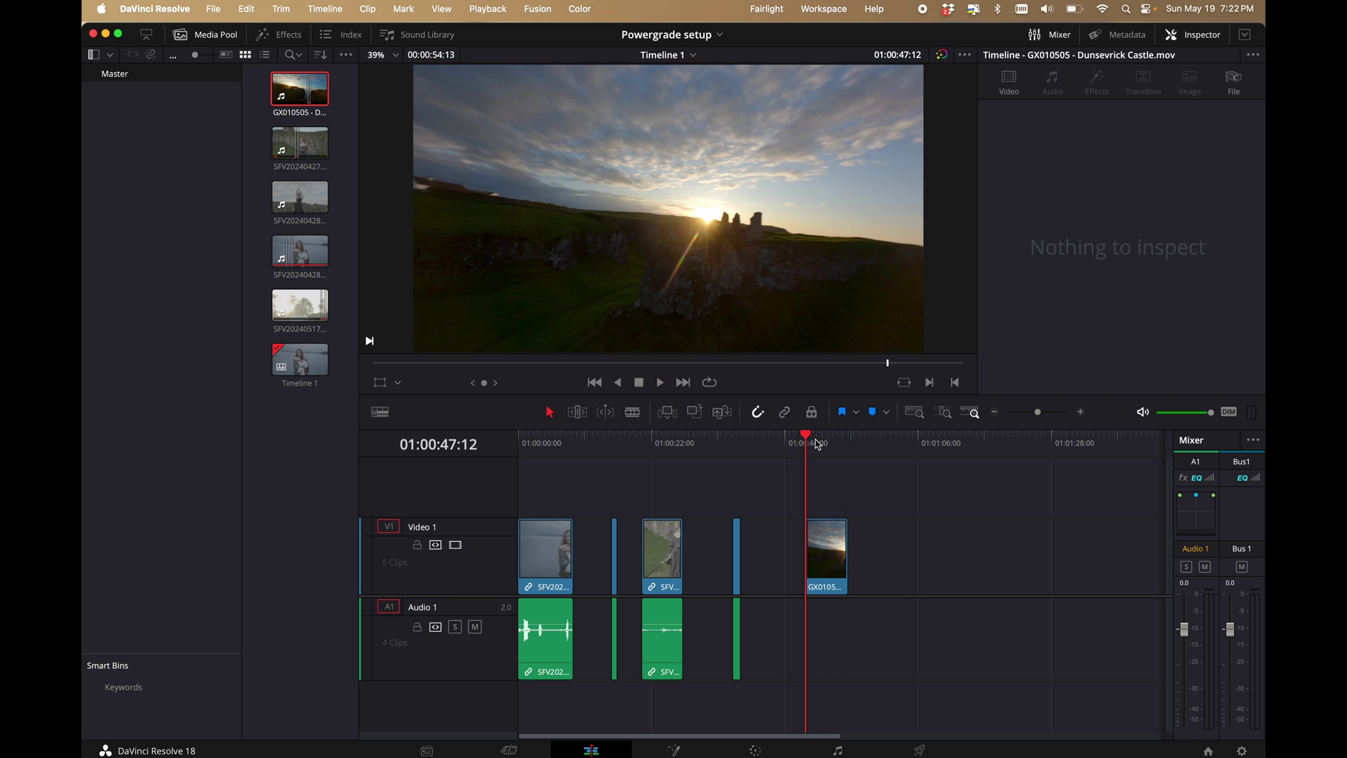
{"action": "key", "text": "space"}
{"action": "key", "text": "space"}
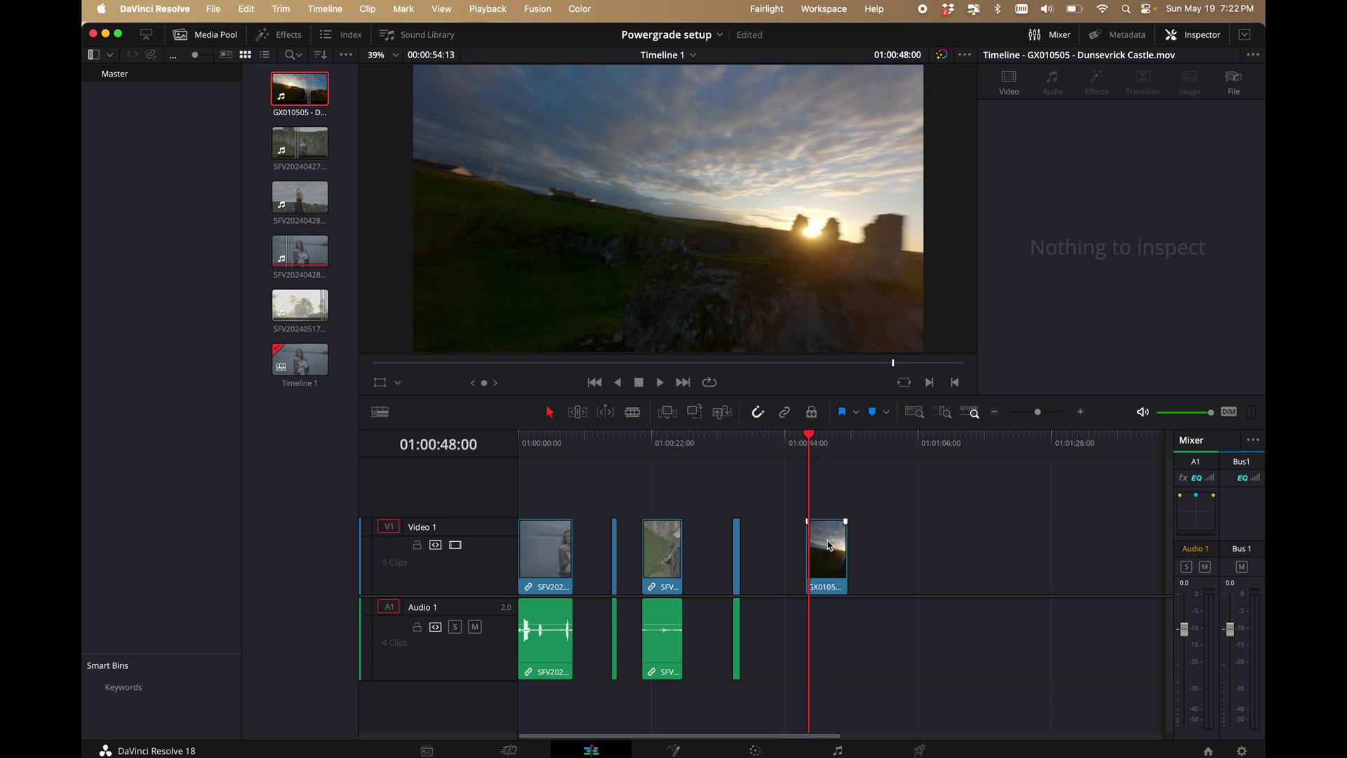
- Apply the GoPro:FPV still from PowerGrade 3 to the castle clip on the Color page and clean up its node graph
{"action": "left_click", "coordinate": [829, 546]}
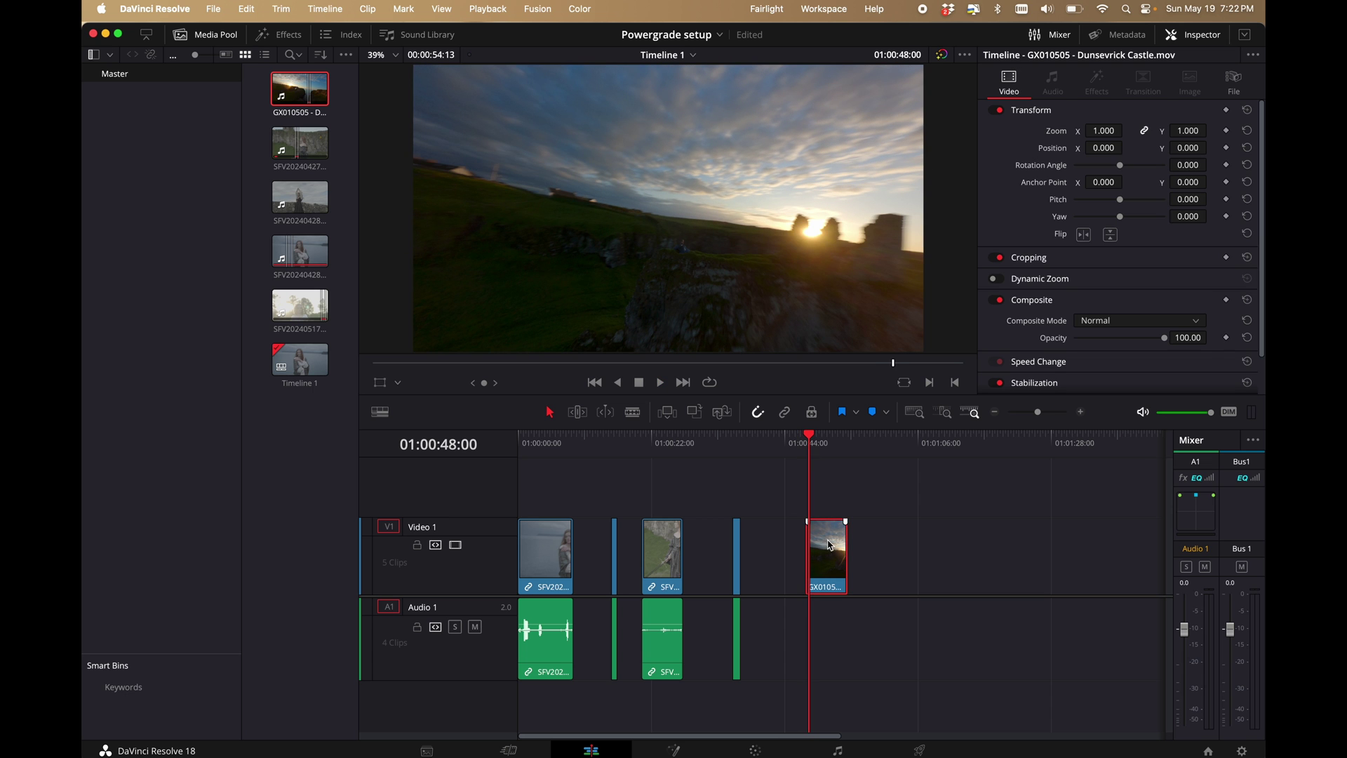
{"action": "left_click", "coordinate": [754, 750]}
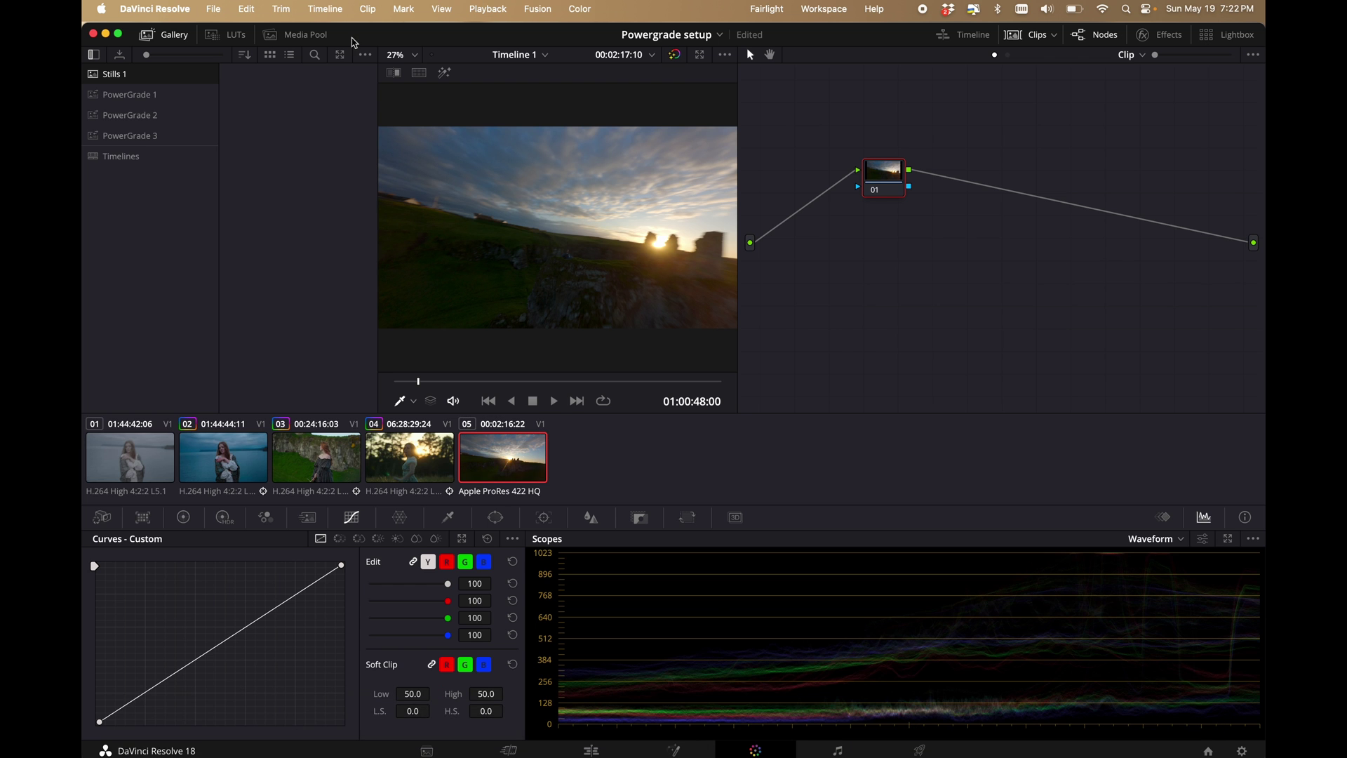
{"action": "left_click", "coordinate": [157, 136]}
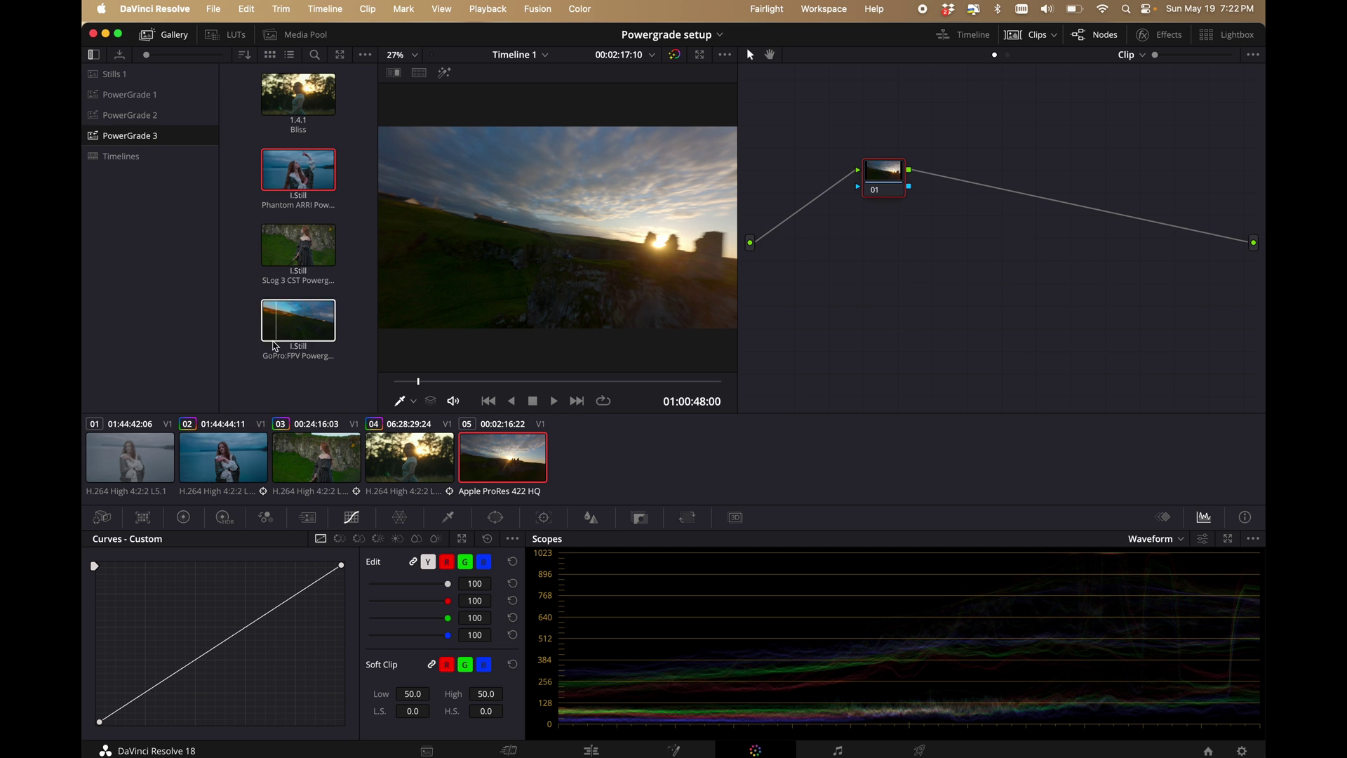
{"action": "right_click", "coordinate": [306, 317]}
{"action": "left_click", "coordinate": [354, 365]}
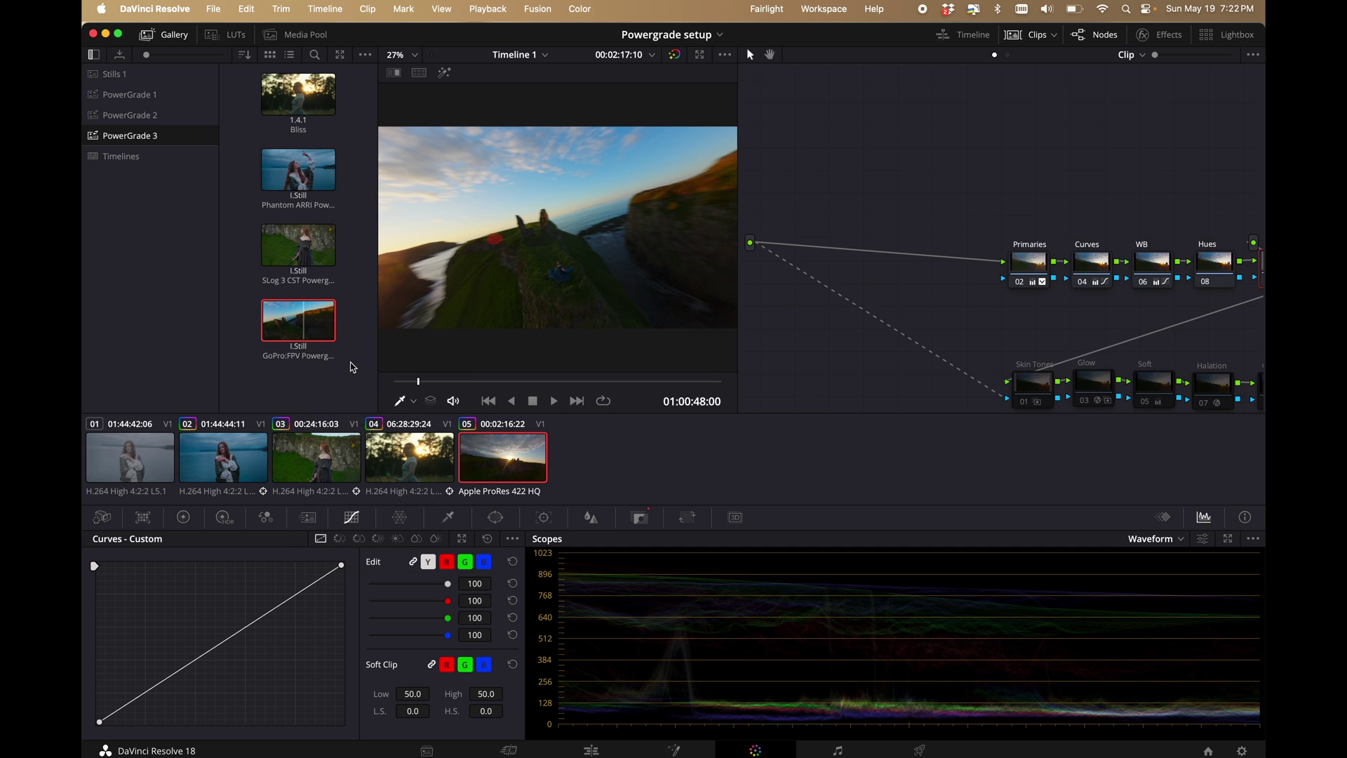
{"action": "right_click", "coordinate": [884, 172]}
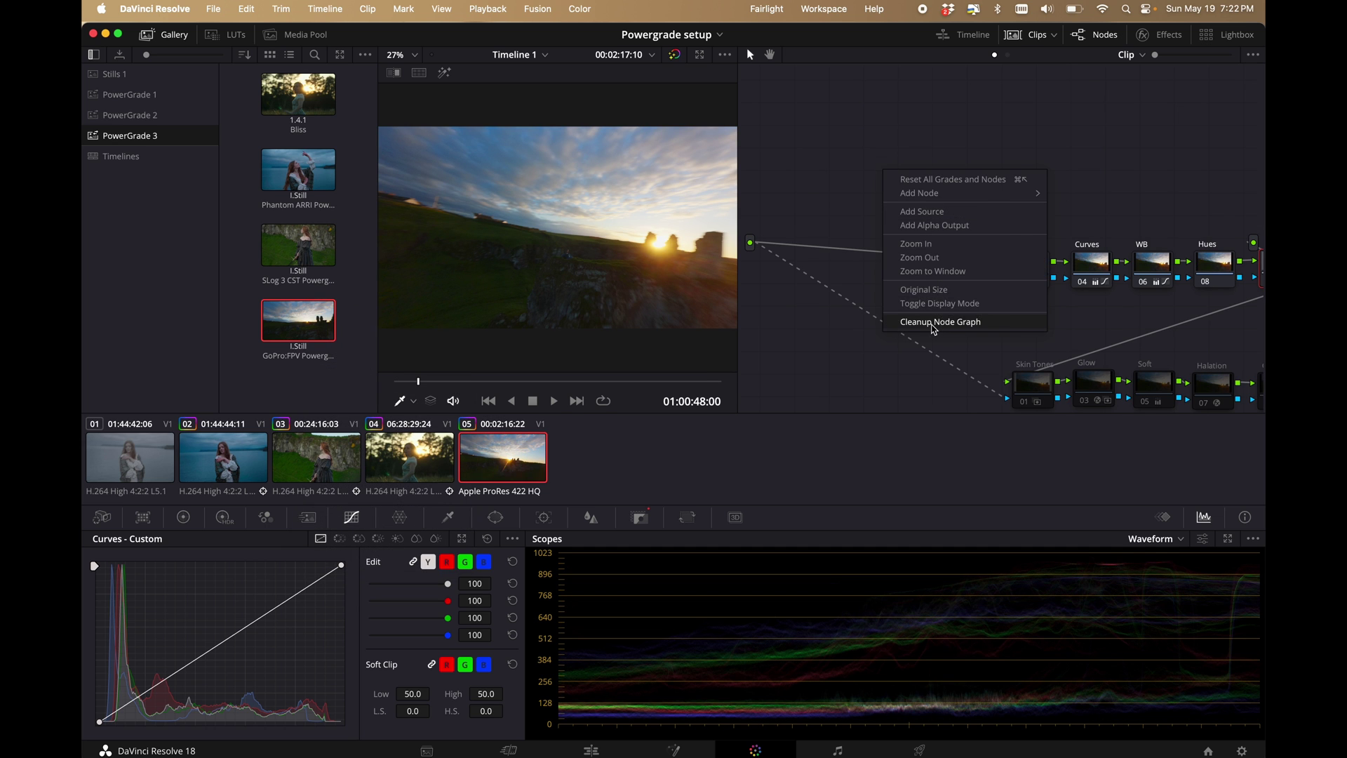
{"action": "left_click", "coordinate": [932, 323]}
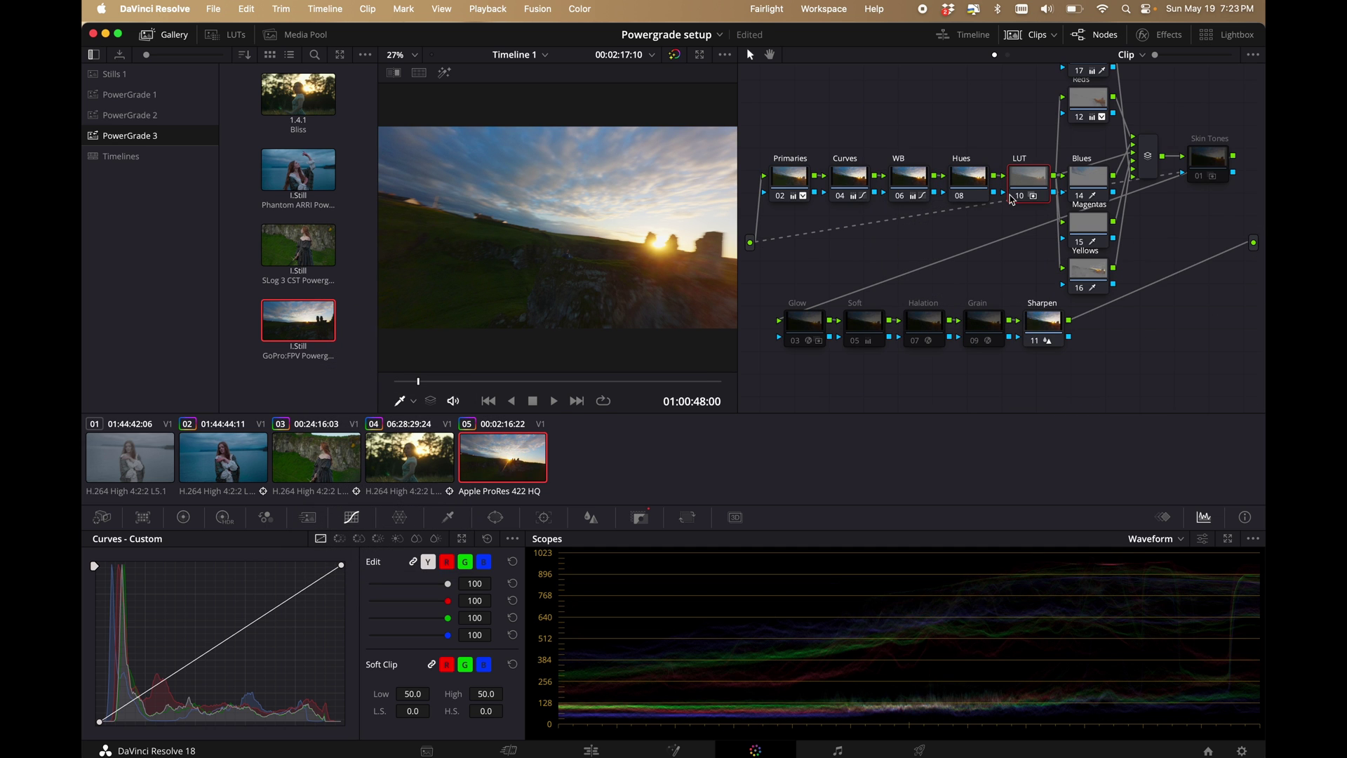
- Apply the BLISSFUL BURNOUT LUT to the castle clip's LUT node and raise the node's Key Output Gain to 0.977
{"action": "left_click_drag", "start_coordinate": [445, 383], "coordinate": [623, 384]}
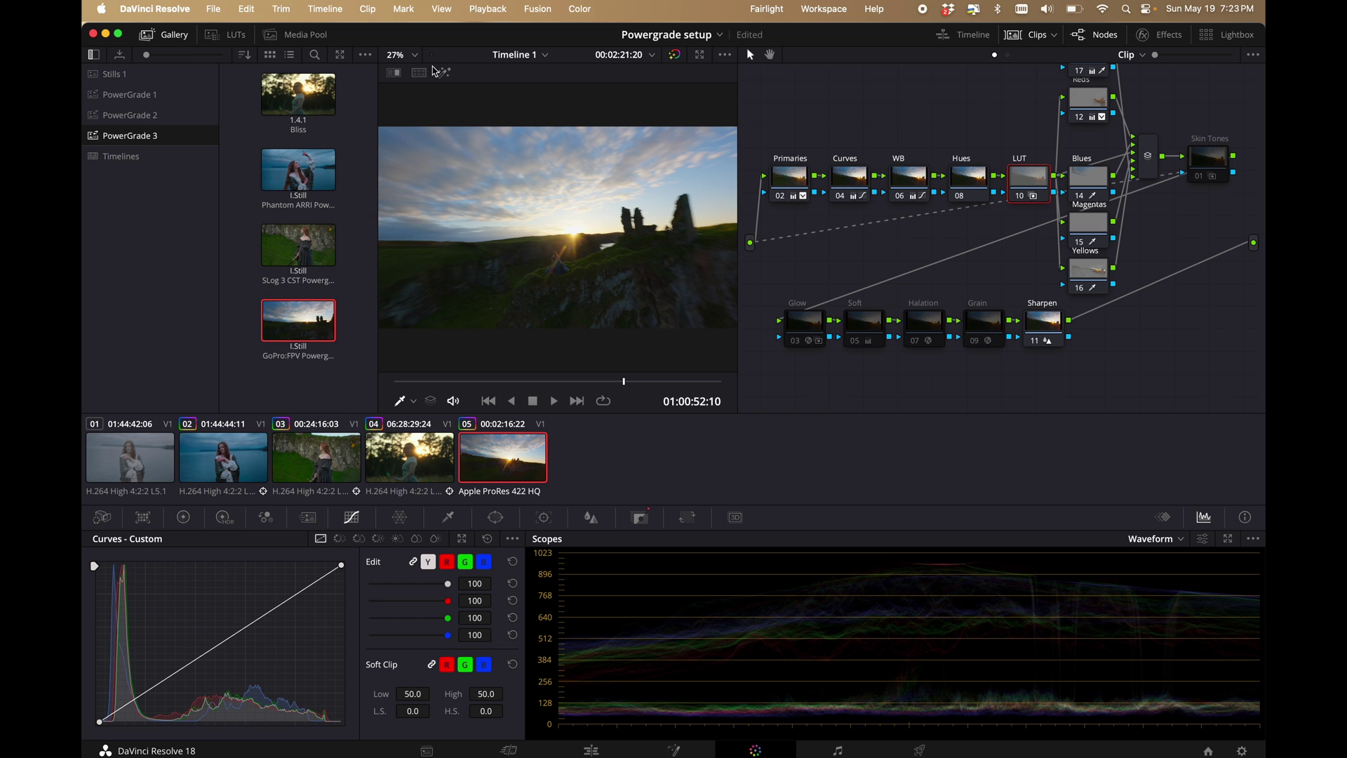
{"action": "left_click", "coordinate": [215, 38]}
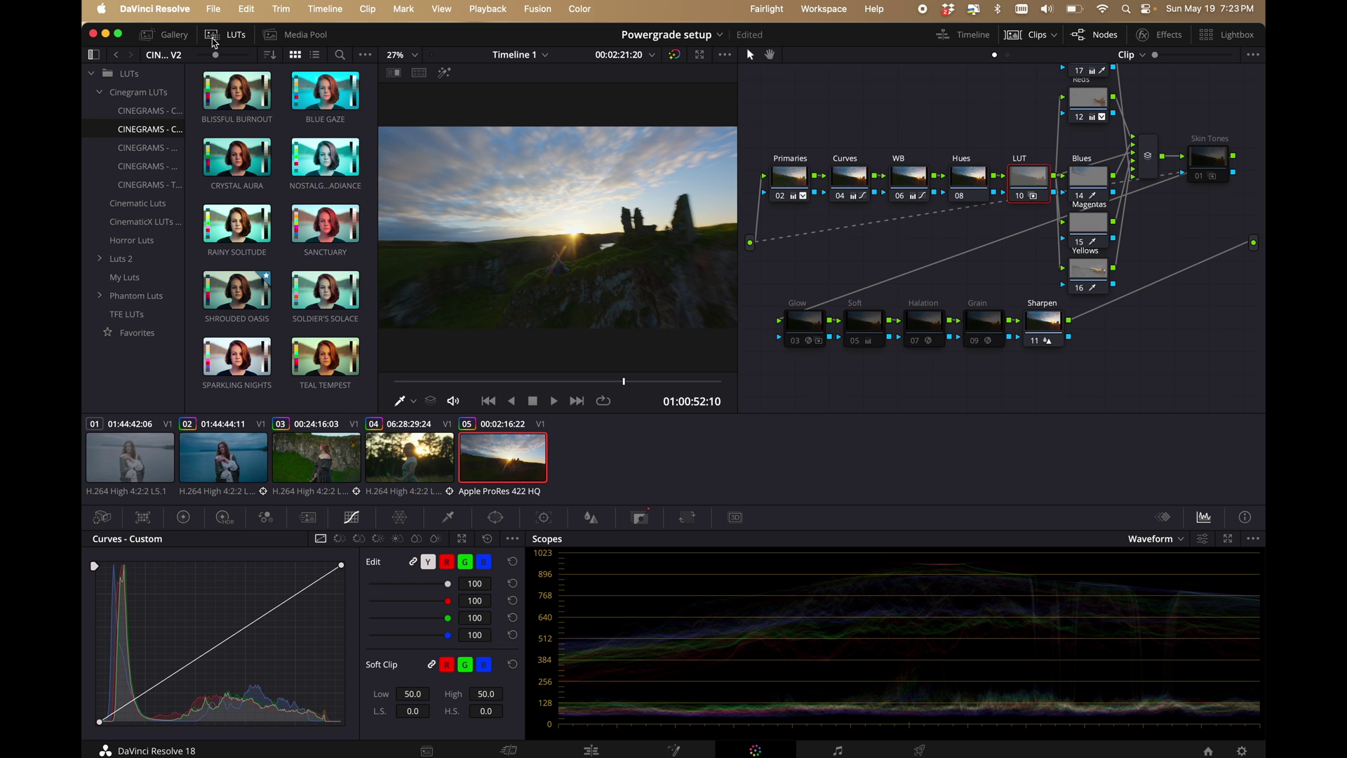
{"action": "right_click", "coordinate": [249, 98]}
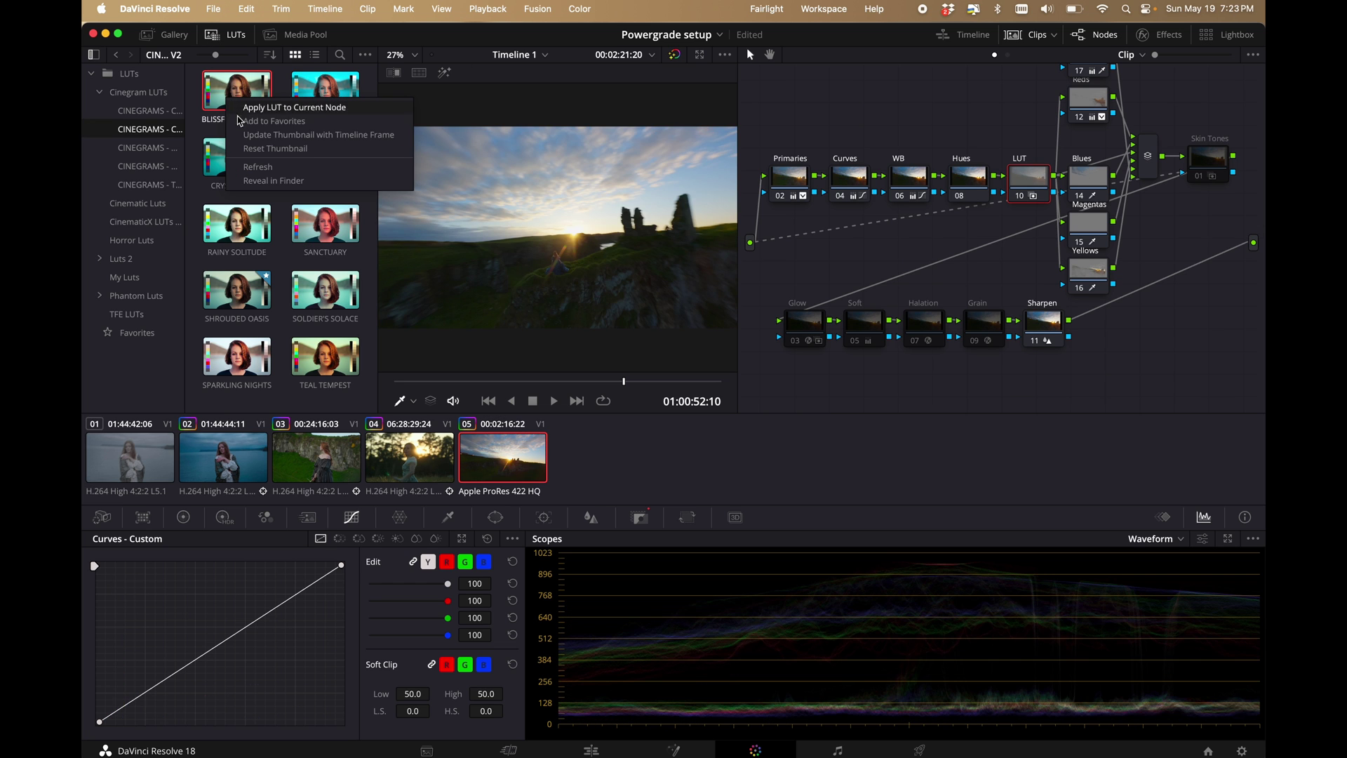
{"action": "left_click", "coordinate": [253, 108]}
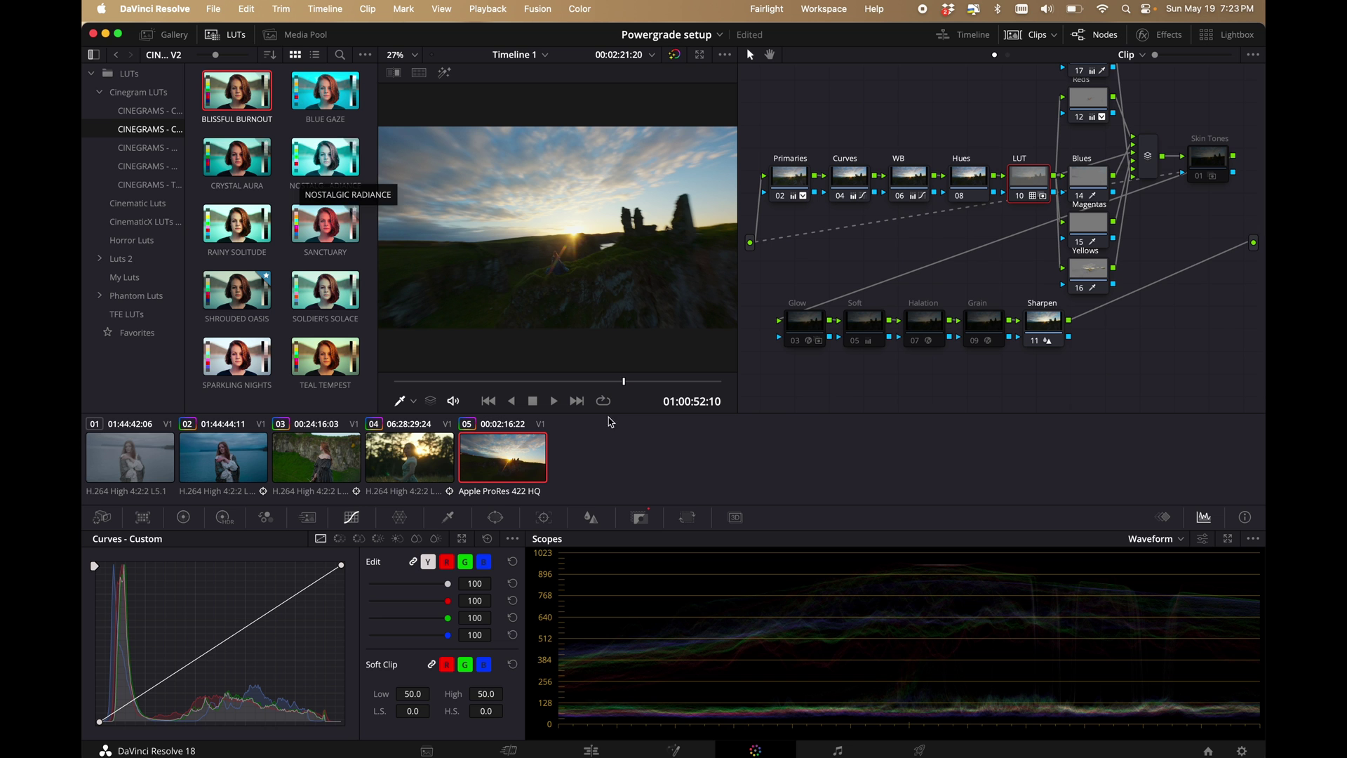
{"action": "left_click", "coordinate": [640, 518]}
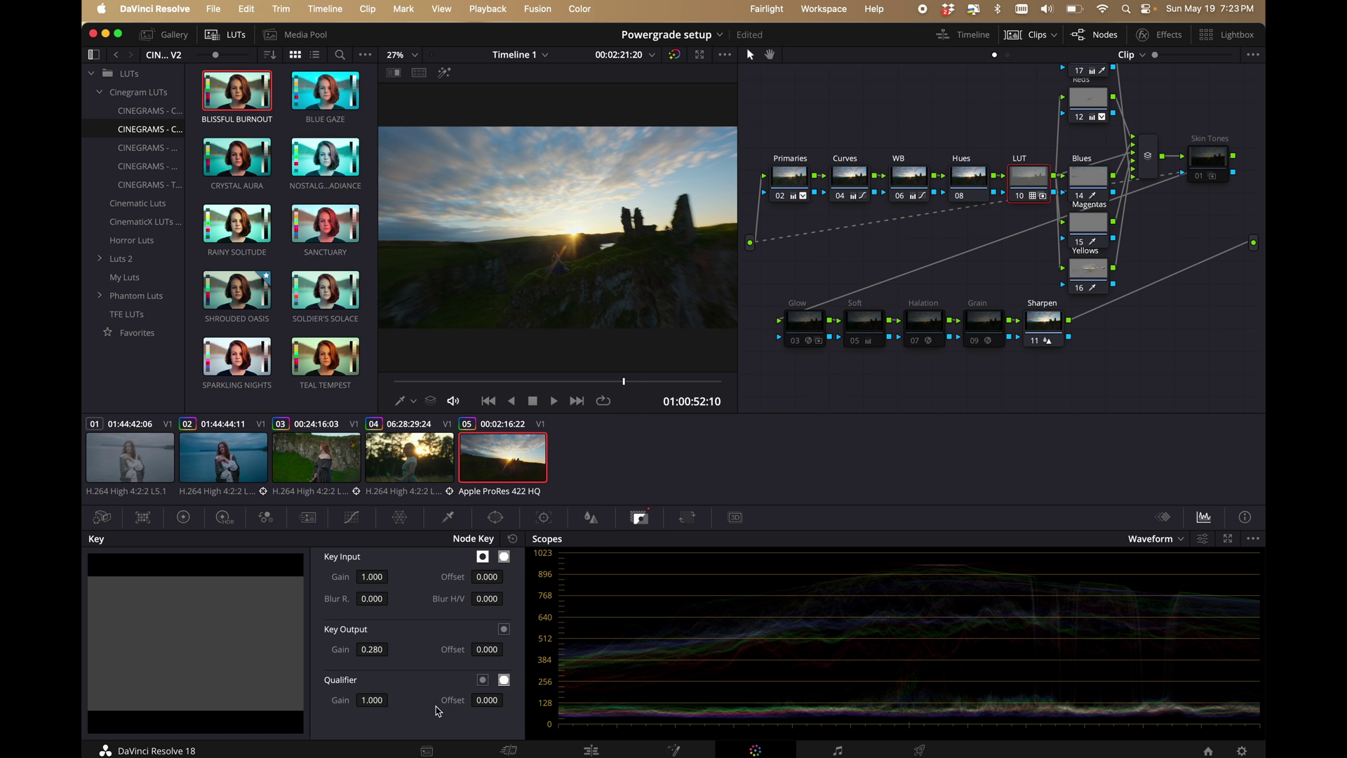
{"action": "left_click_drag", "start_coordinate": [375, 652], "coordinate": [851, 631]}
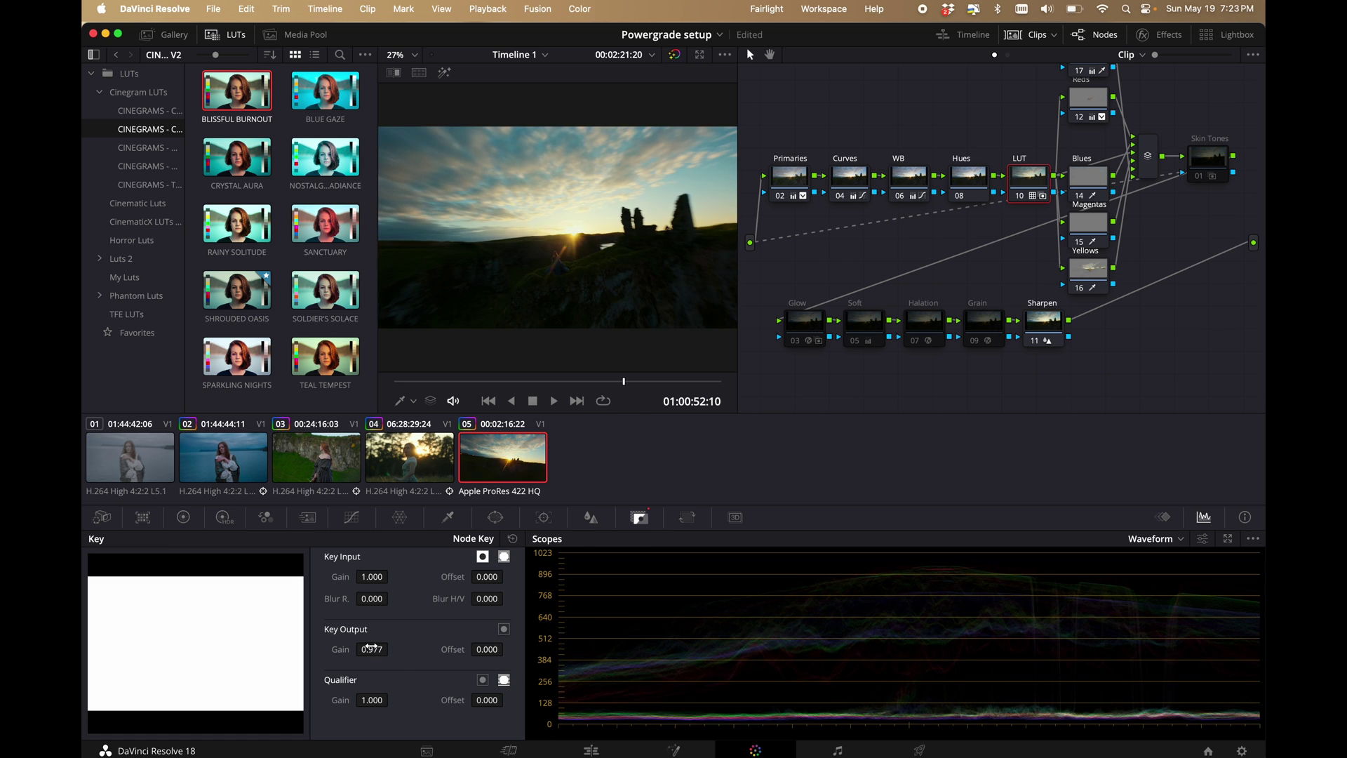
- Undo the Key Output Gain increase and the BLISSFUL BURNOUT LUT on the LUT node
{"action": "key", "text": "super+z"}
{"action": "key", "text": "super+z"}
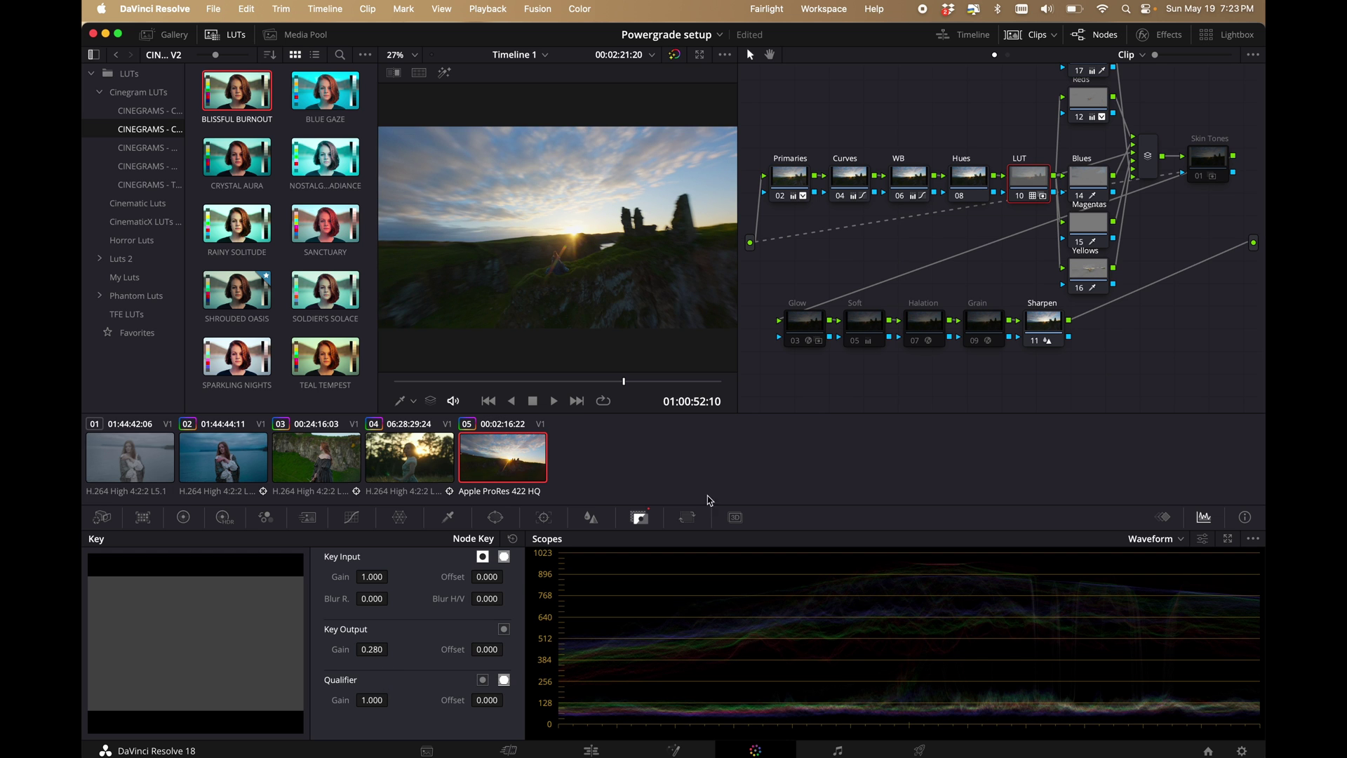
{"action": "left_click", "coordinate": [793, 431]}
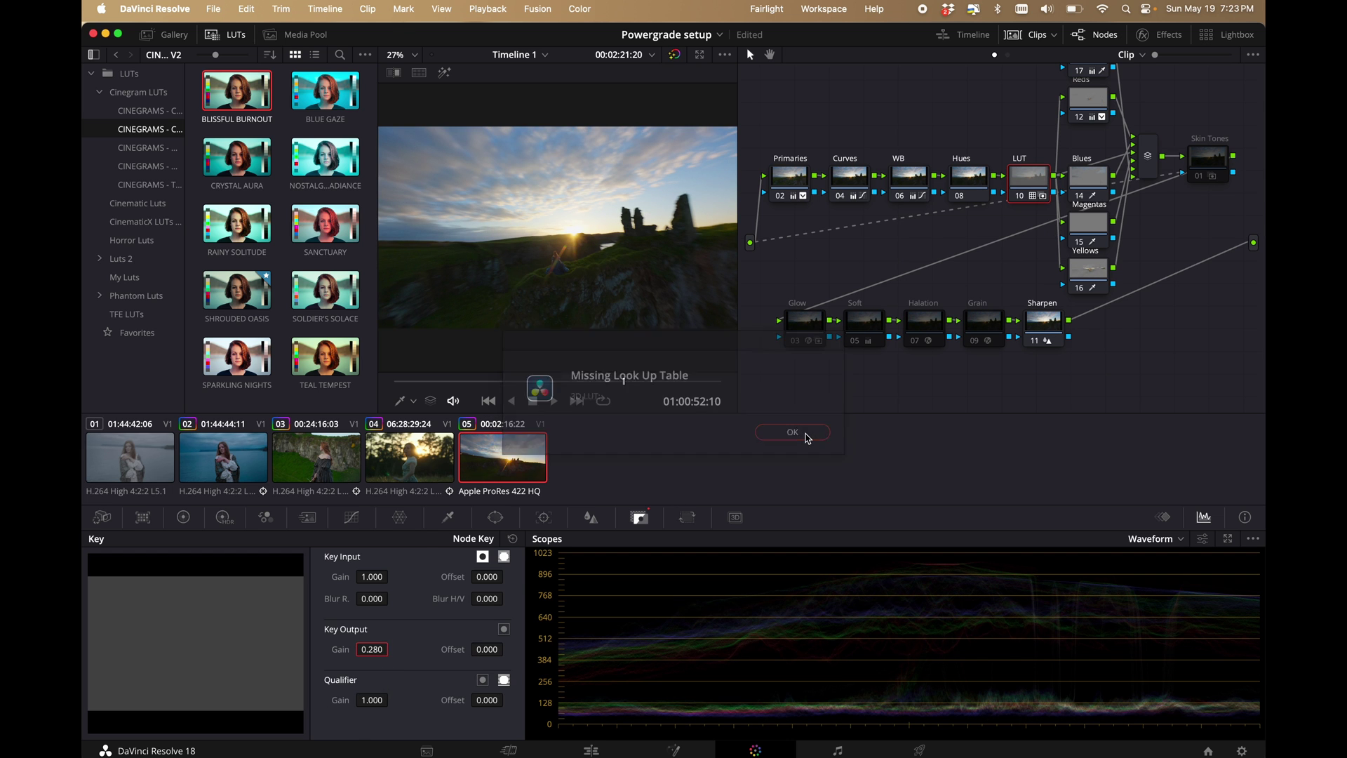
- Return to the Edit page and play back the graded castle clip from its start at 01:00:47:12
{"action": "key", "text": "shift+4"}
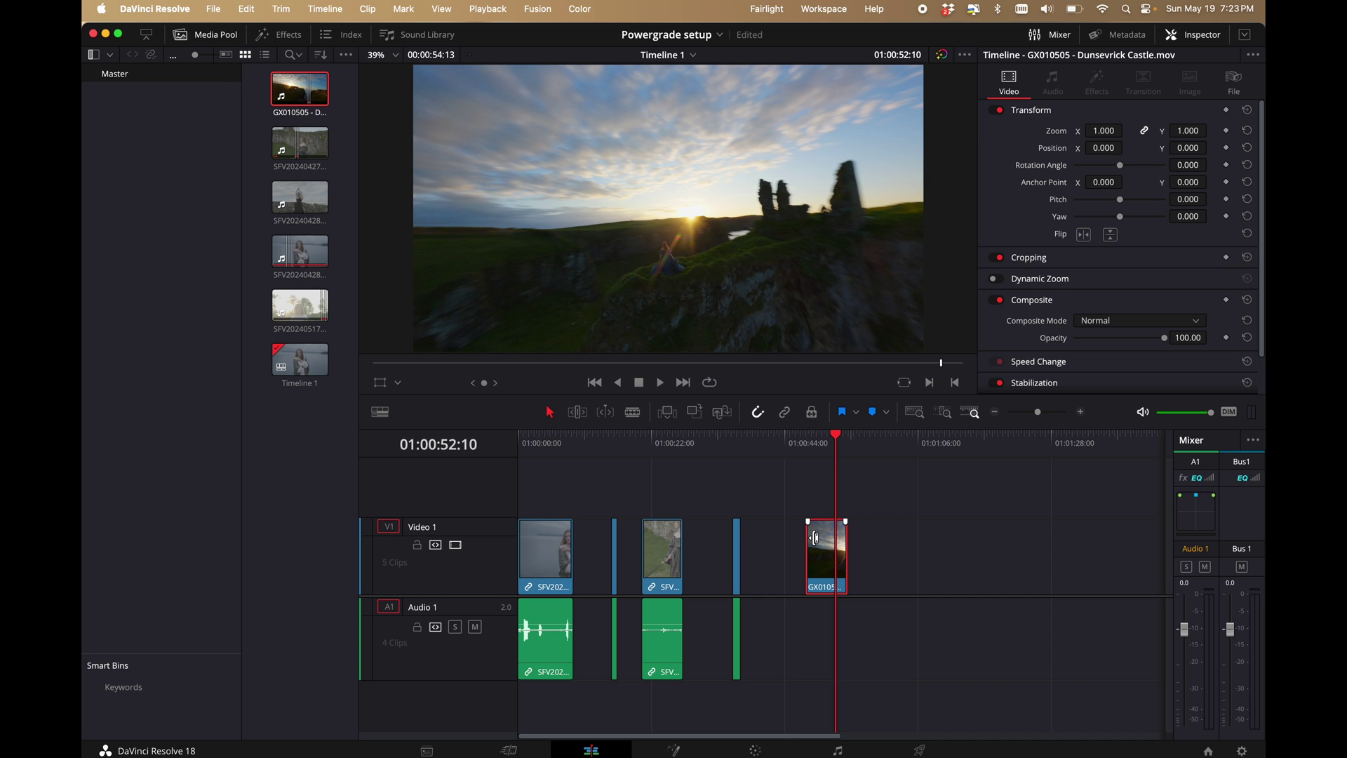
{"action": "scroll", "coordinate": [681, 233], "scroll_direction": "down", "scroll_amount": 3}
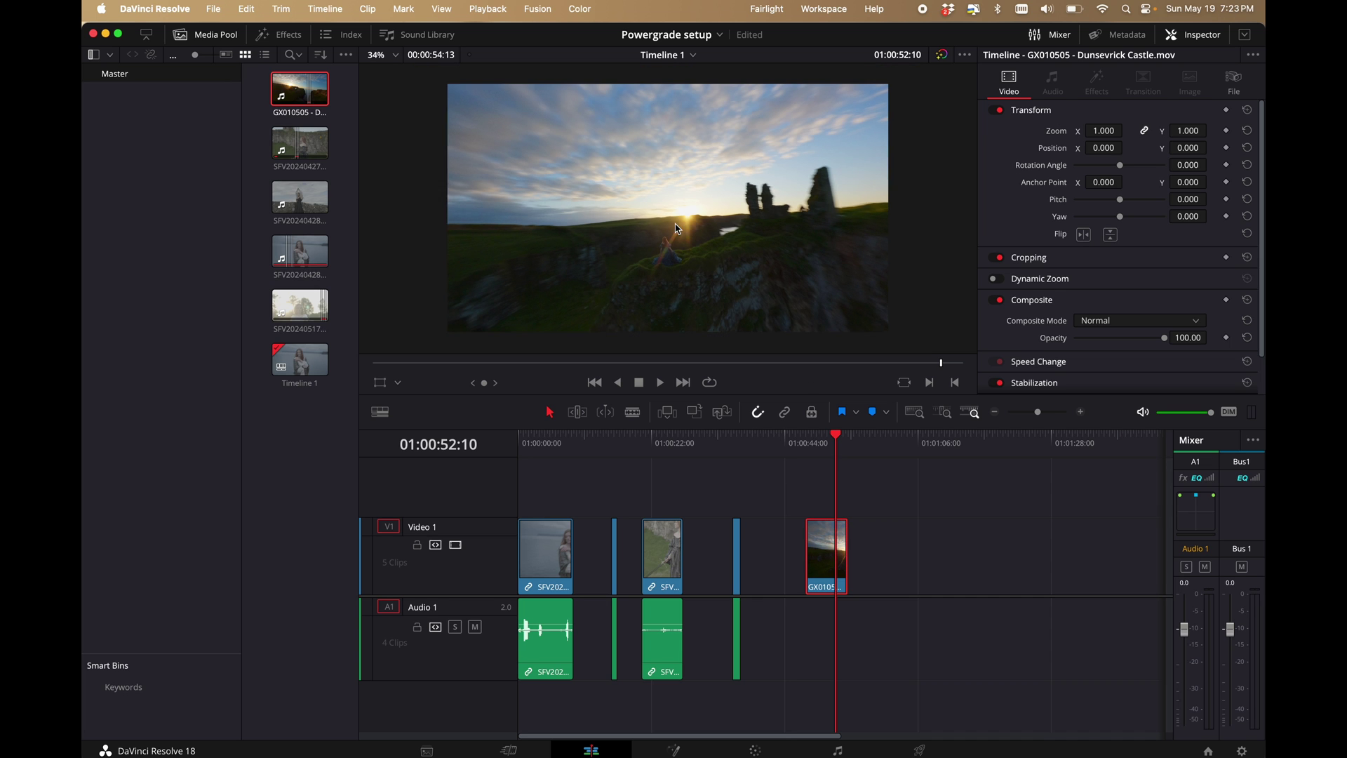
{"action": "left_click", "coordinate": [806, 446]}
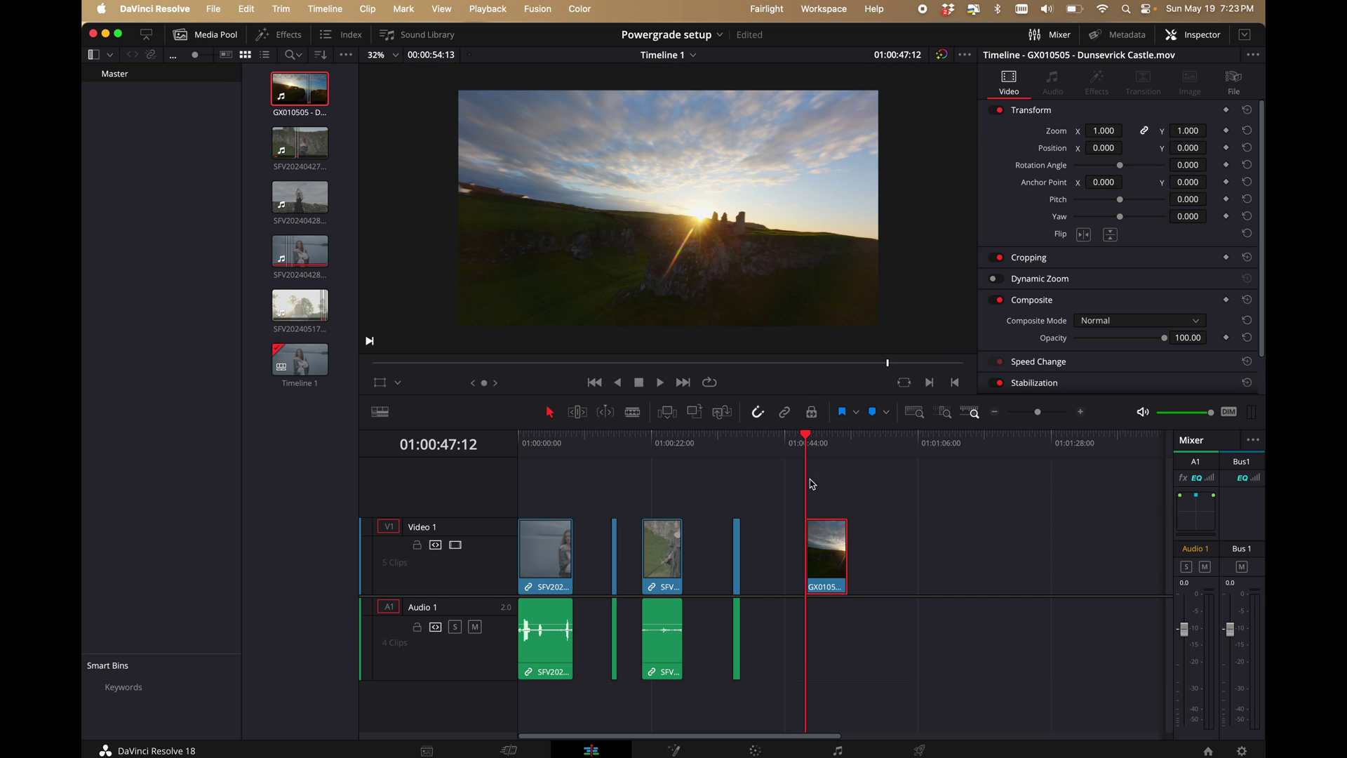
{"action": "key", "text": "space"}
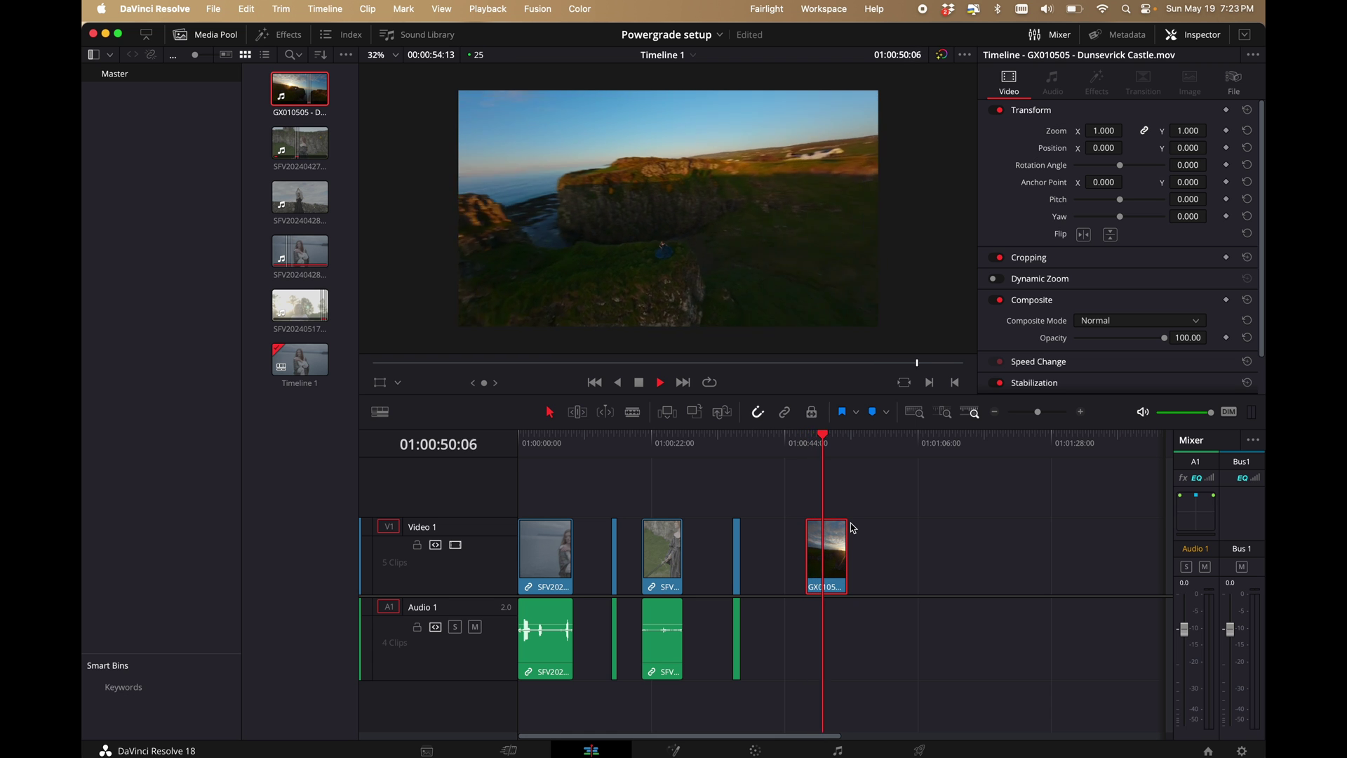
{"action": "key", "text": "space"}
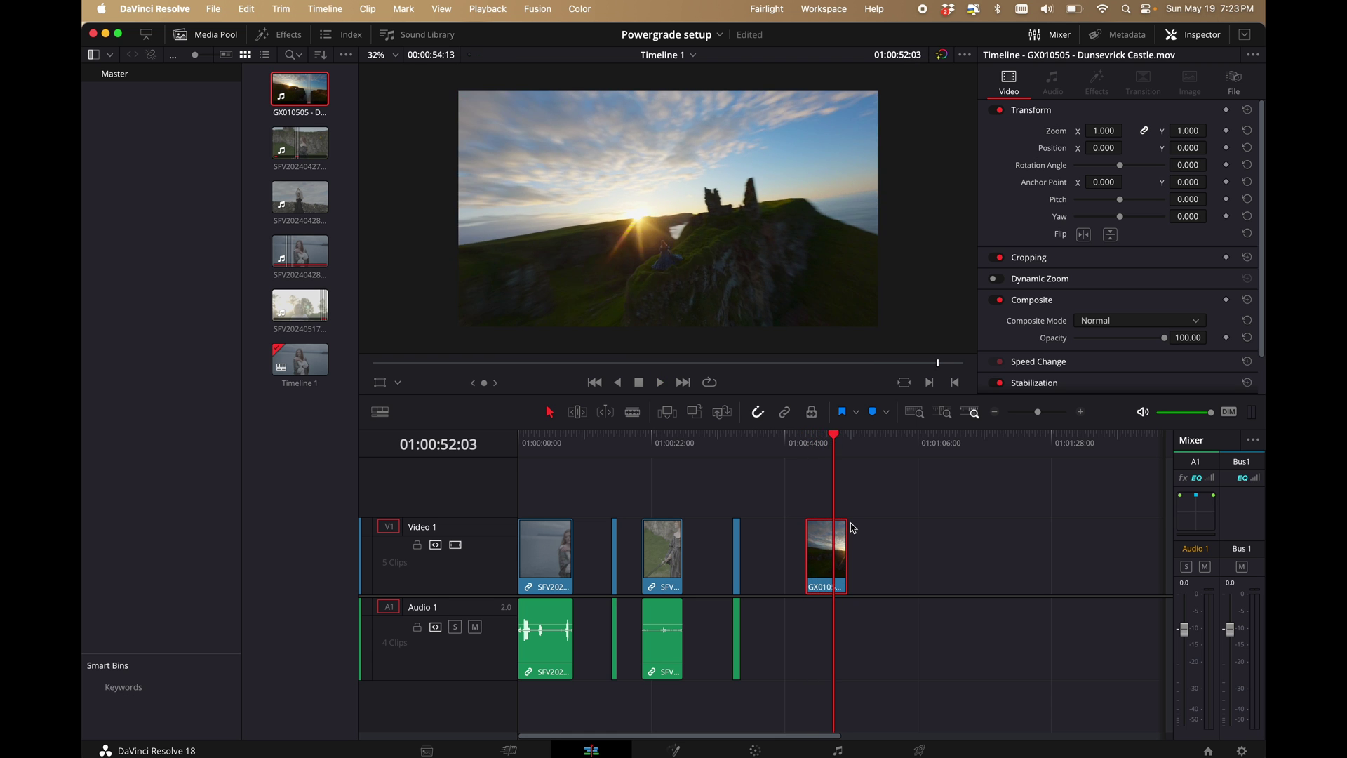
- Set the project's timeline resolution to 1920 x 1080 HD with vertical resolution enabled and save the project settings
{"action": "left_click", "coordinate": [214, 8]}
{"action": "left_click", "coordinate": [260, 322]}
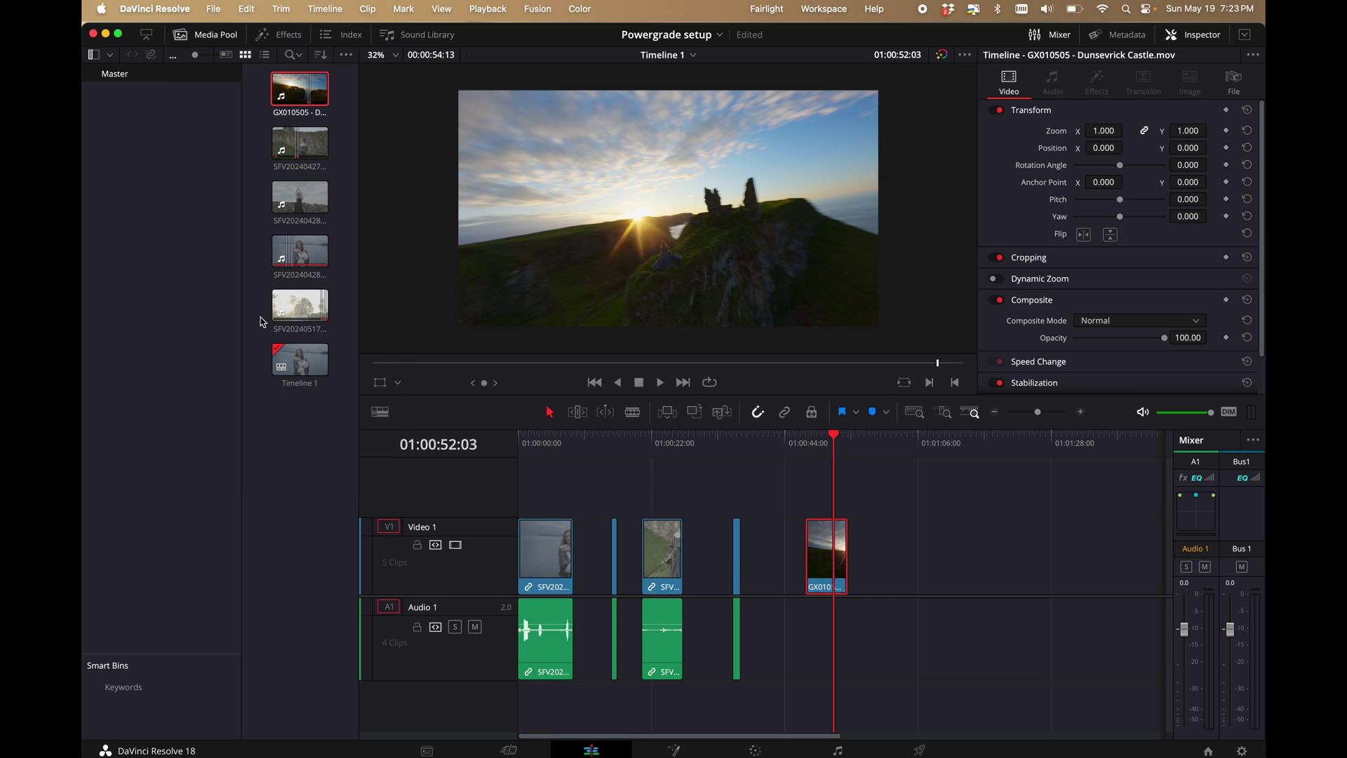
{"action": "left_click", "coordinate": [715, 167]}
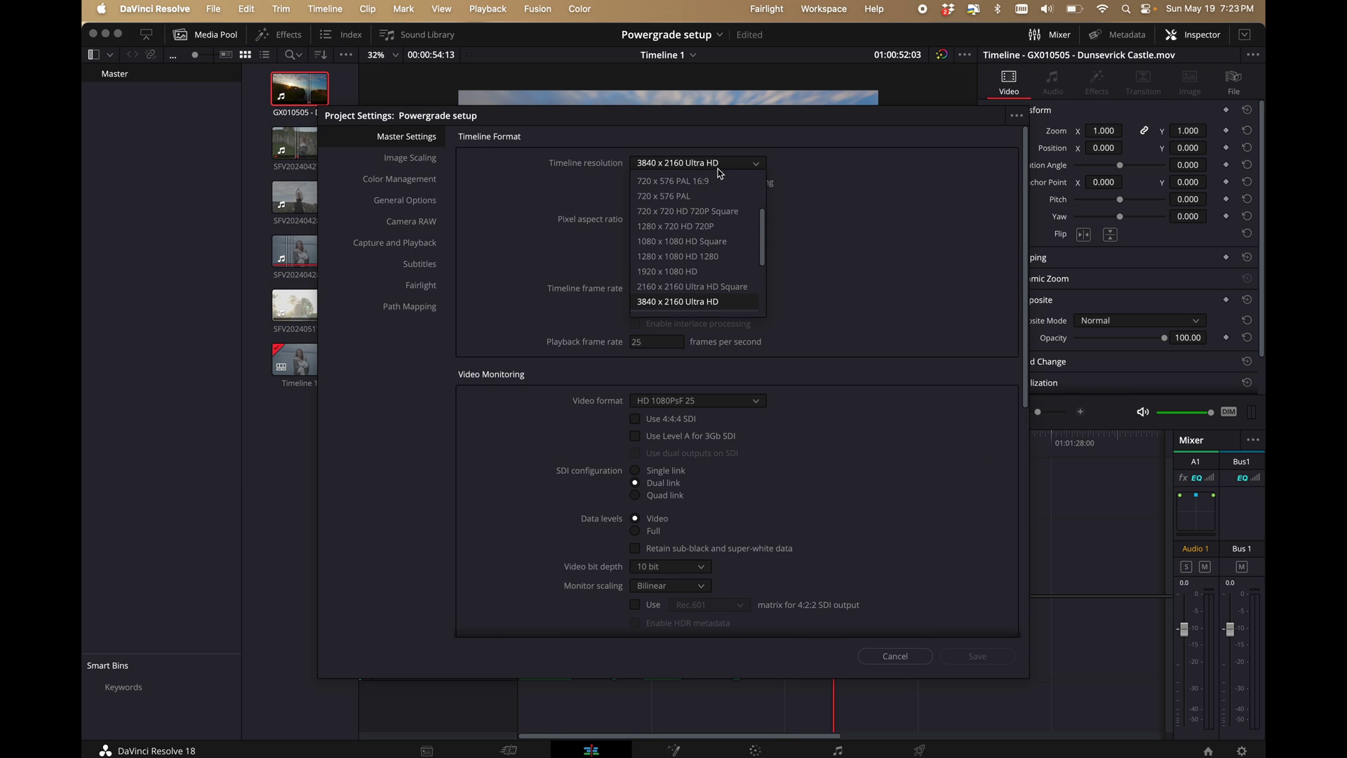
{"action": "left_click", "coordinate": [697, 275]}
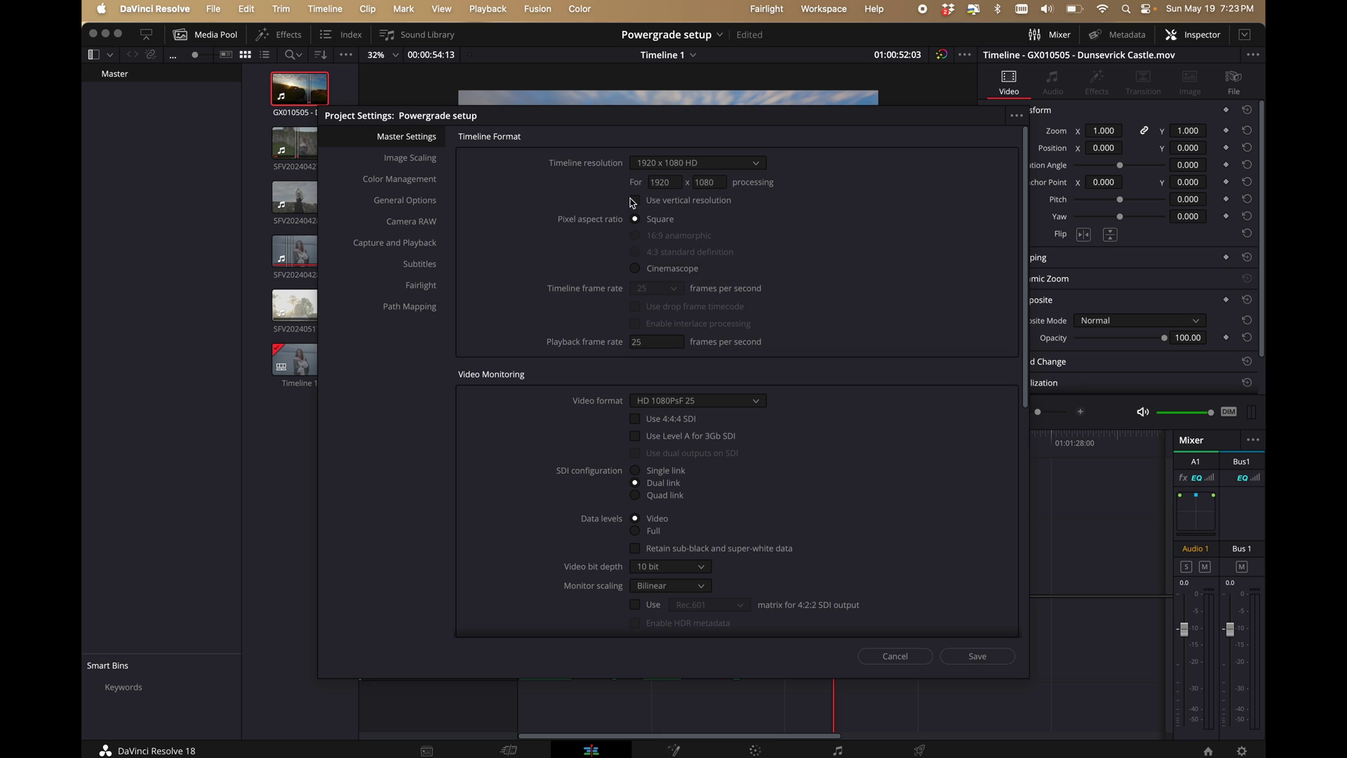
{"action": "left_click", "coordinate": [995, 656]}
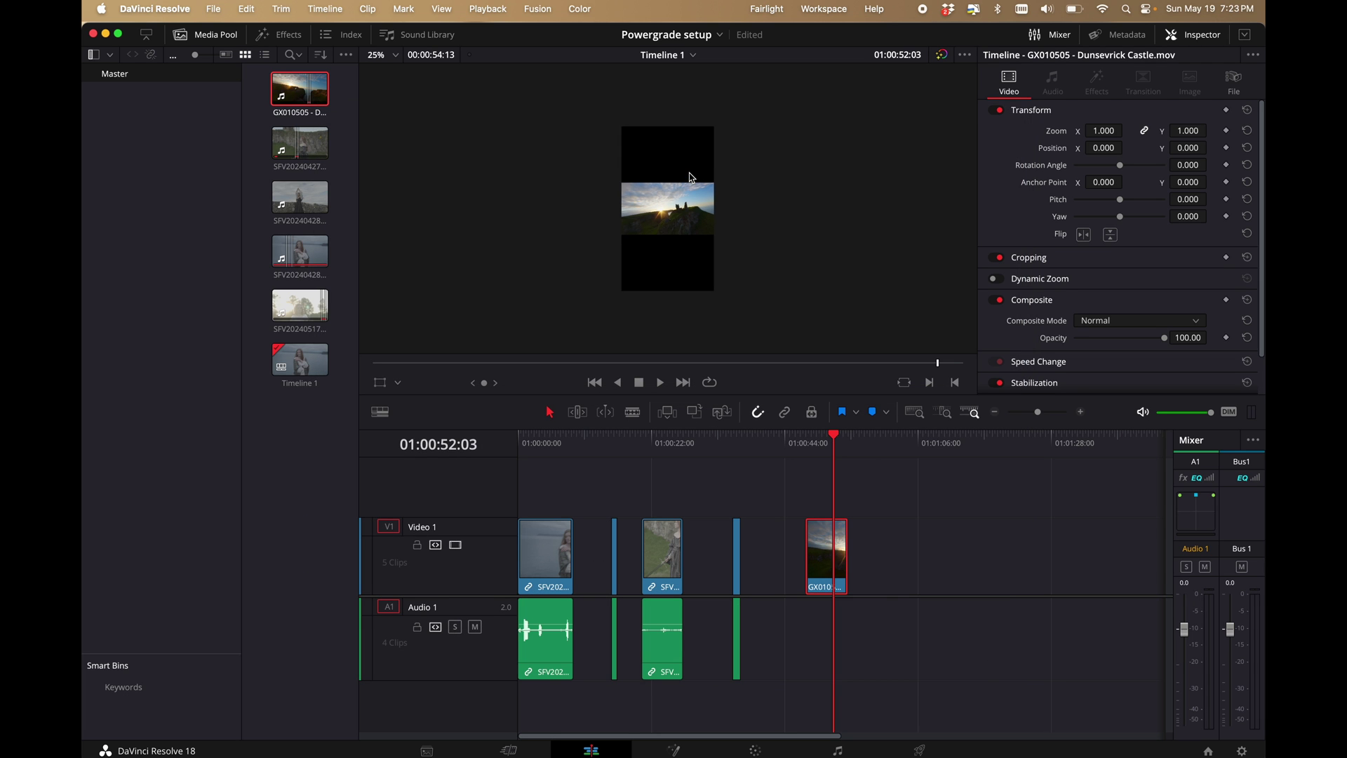
- Rotate the castle clip by -90 degrees and set its Zoom to 1.78 to fill the vertical frame
{"action": "left_click", "coordinate": [1204, 163]}
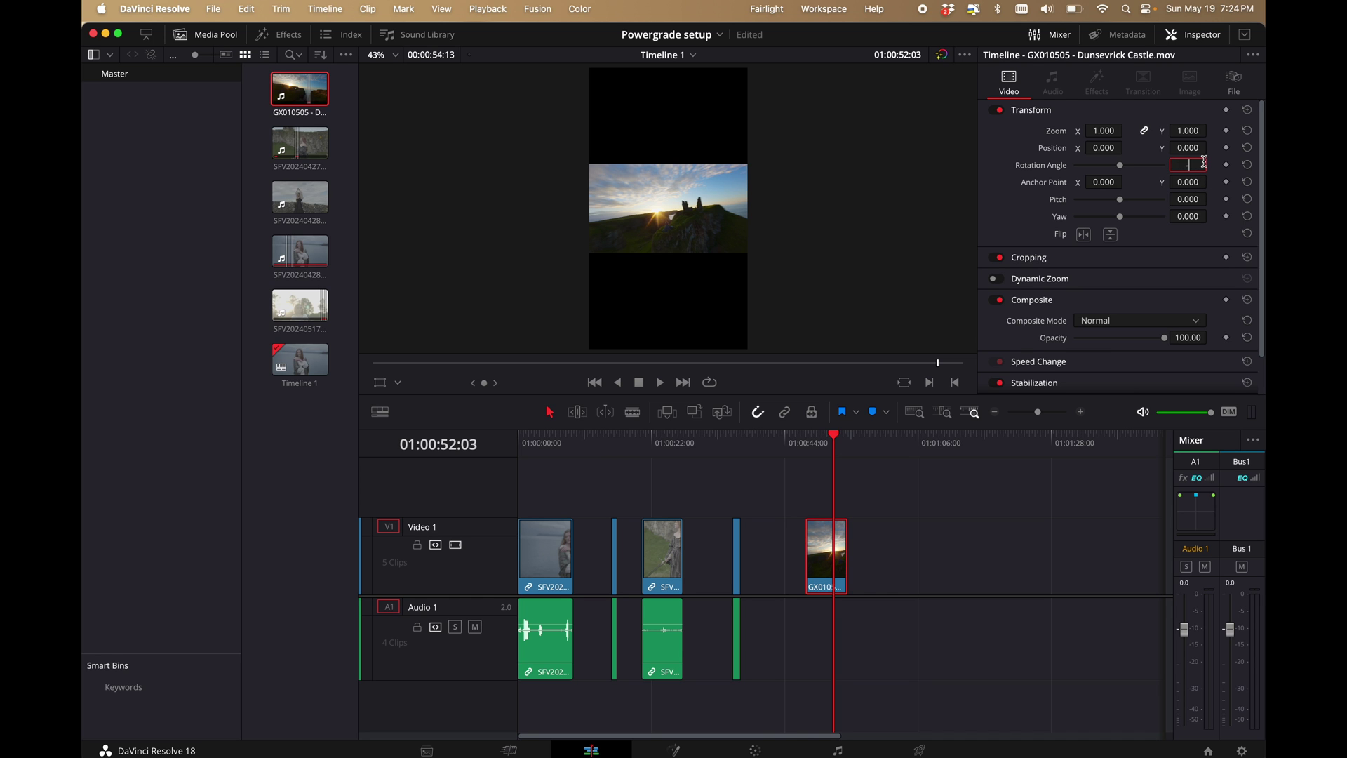
{"action": "type", "text": "-90"}
{"action": "key", "text": "Return"}
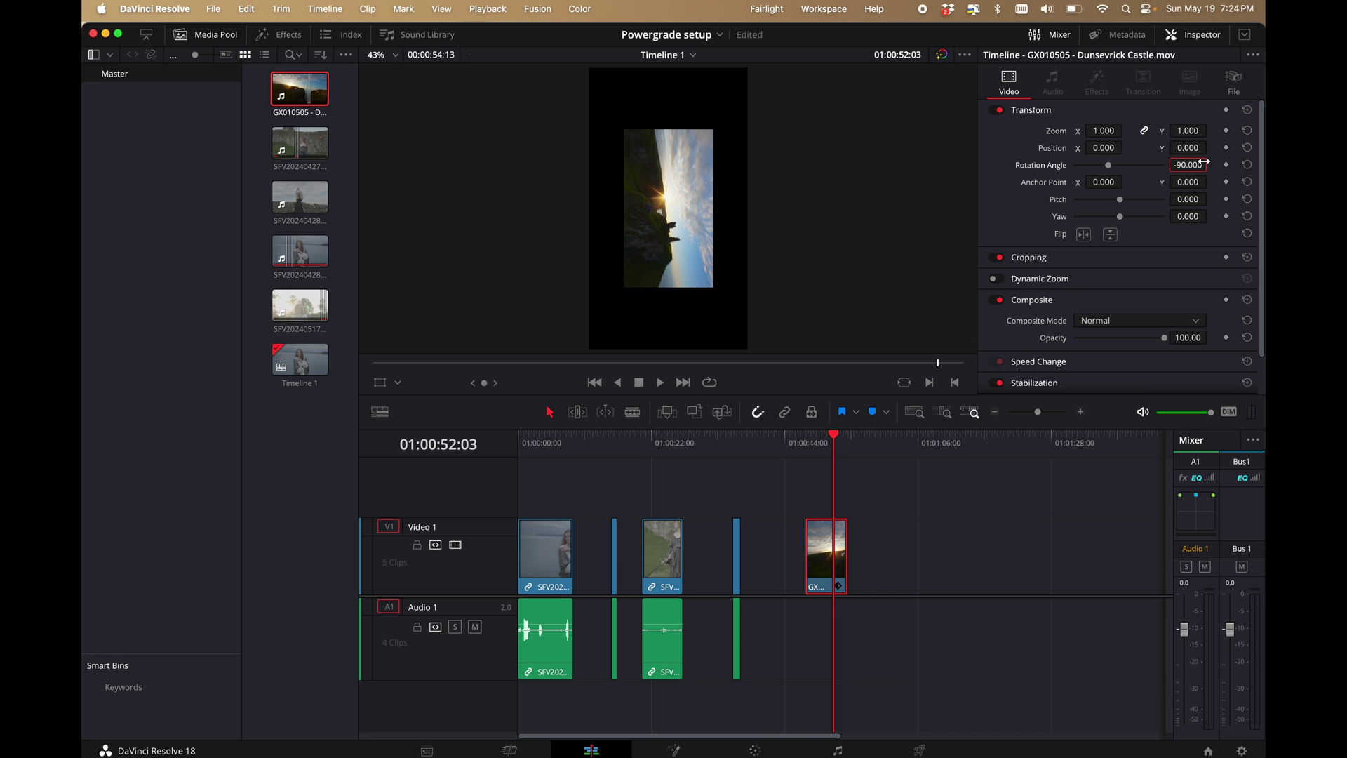
{"action": "left_click", "coordinate": [1103, 129]}
{"action": "type", "text": "1.78"}
{"action": "key", "text": "Return"}
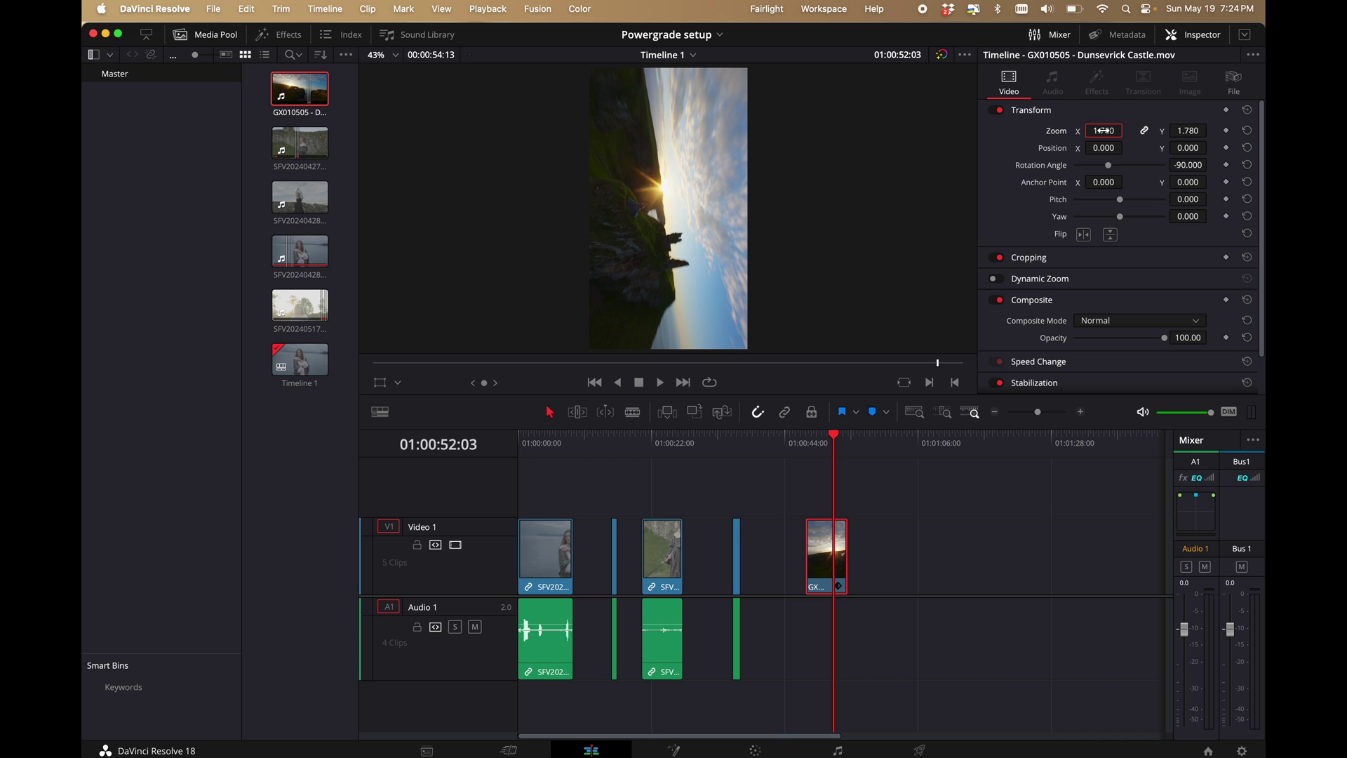
{"action": "scroll", "coordinate": [710, 229], "scroll_direction": "down", "scroll_amount": 1}
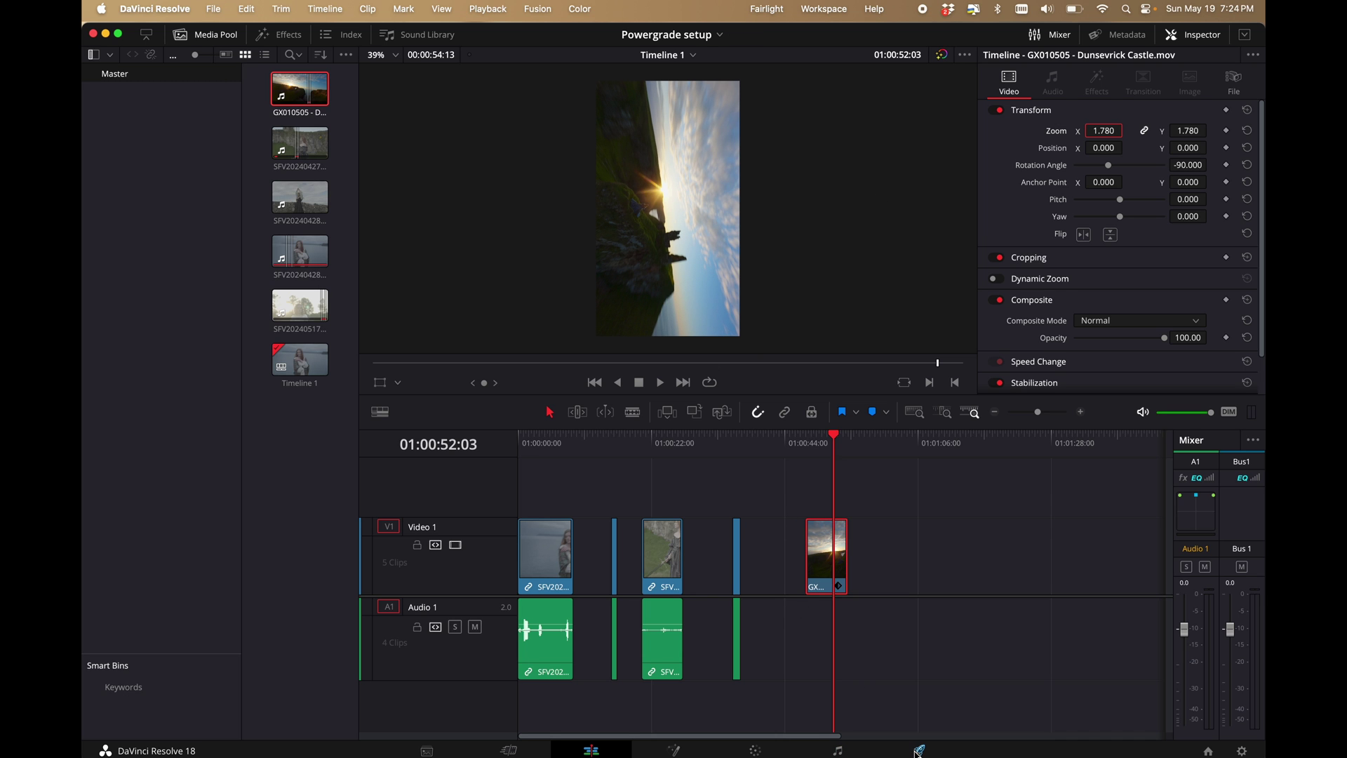
- Mark an in/out range around the castle clip, from 01:00:47:12 to its end, and return the playhead to the clip's start
{"action": "left_click", "coordinate": [805, 441]}
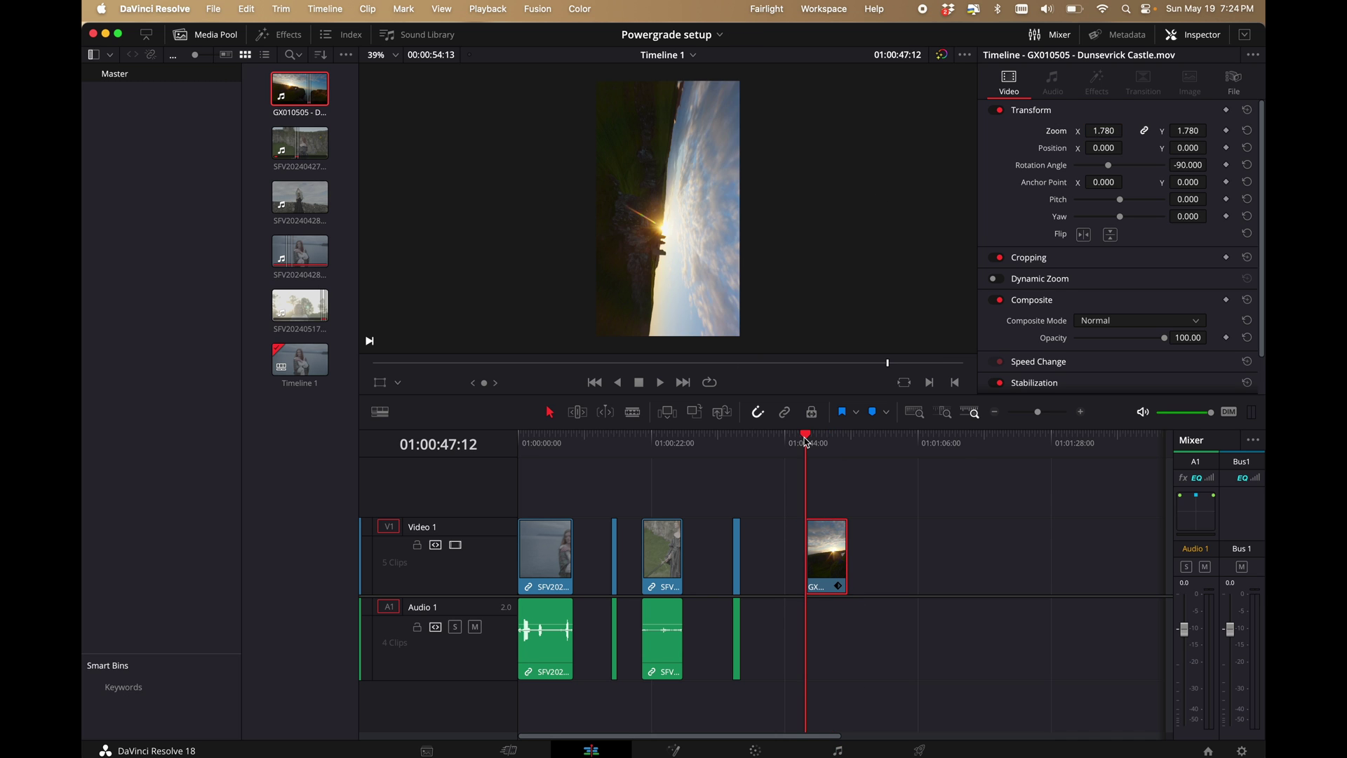
{"action": "right_click", "coordinate": [807, 442]}
{"action": "left_click", "coordinate": [838, 447]}
{"action": "left_click", "coordinate": [849, 444]}
{"action": "key", "text": "o"}
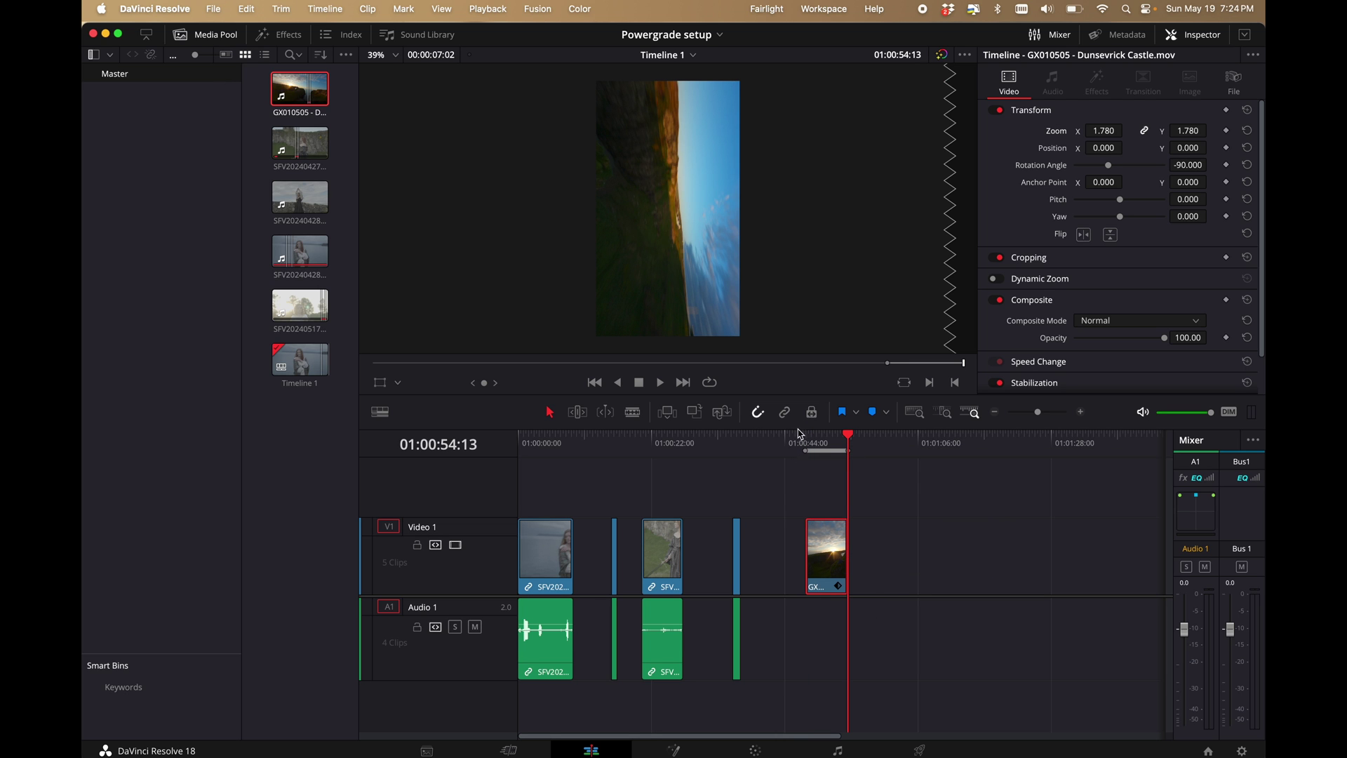
{"action": "left_click", "coordinate": [809, 444]}
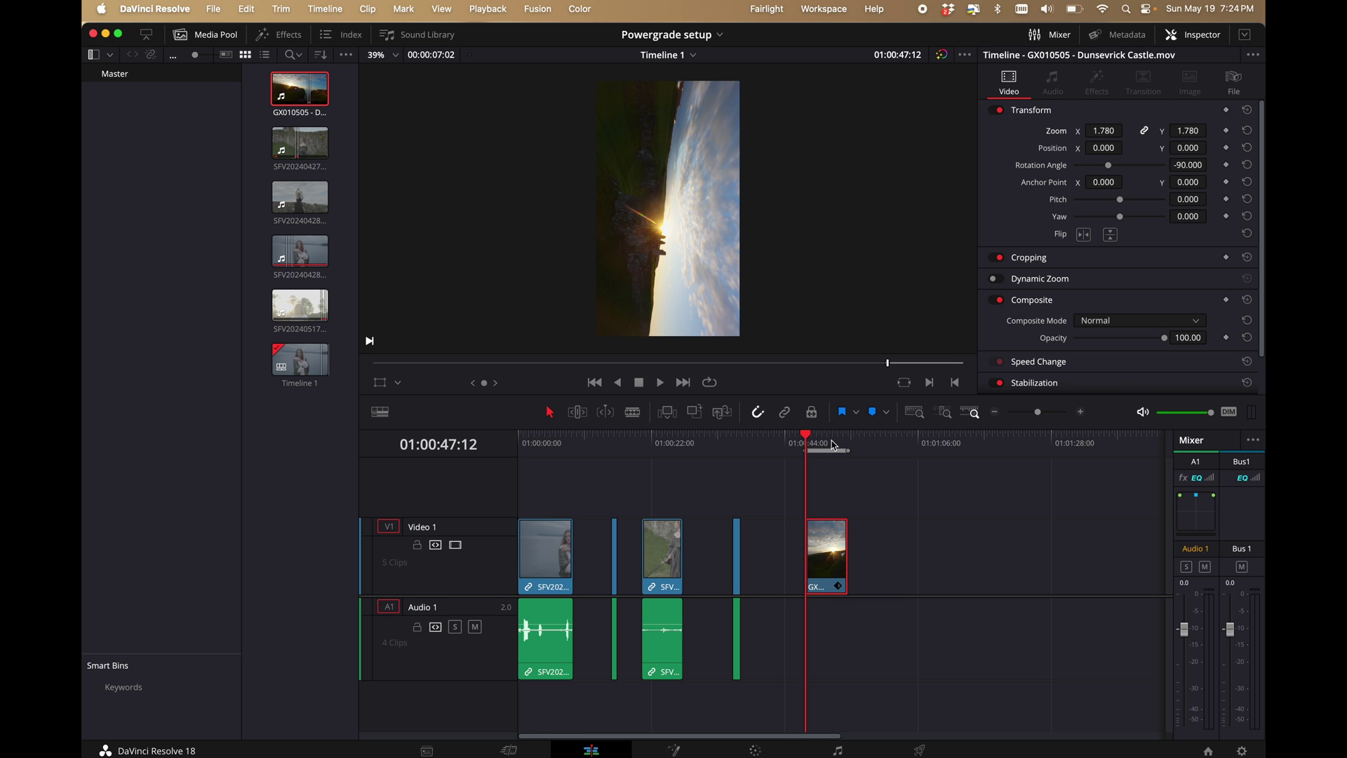
- Go to the Deliver page and name the export file "fpv clip"
{"action": "left_click", "coordinate": [920, 750]}
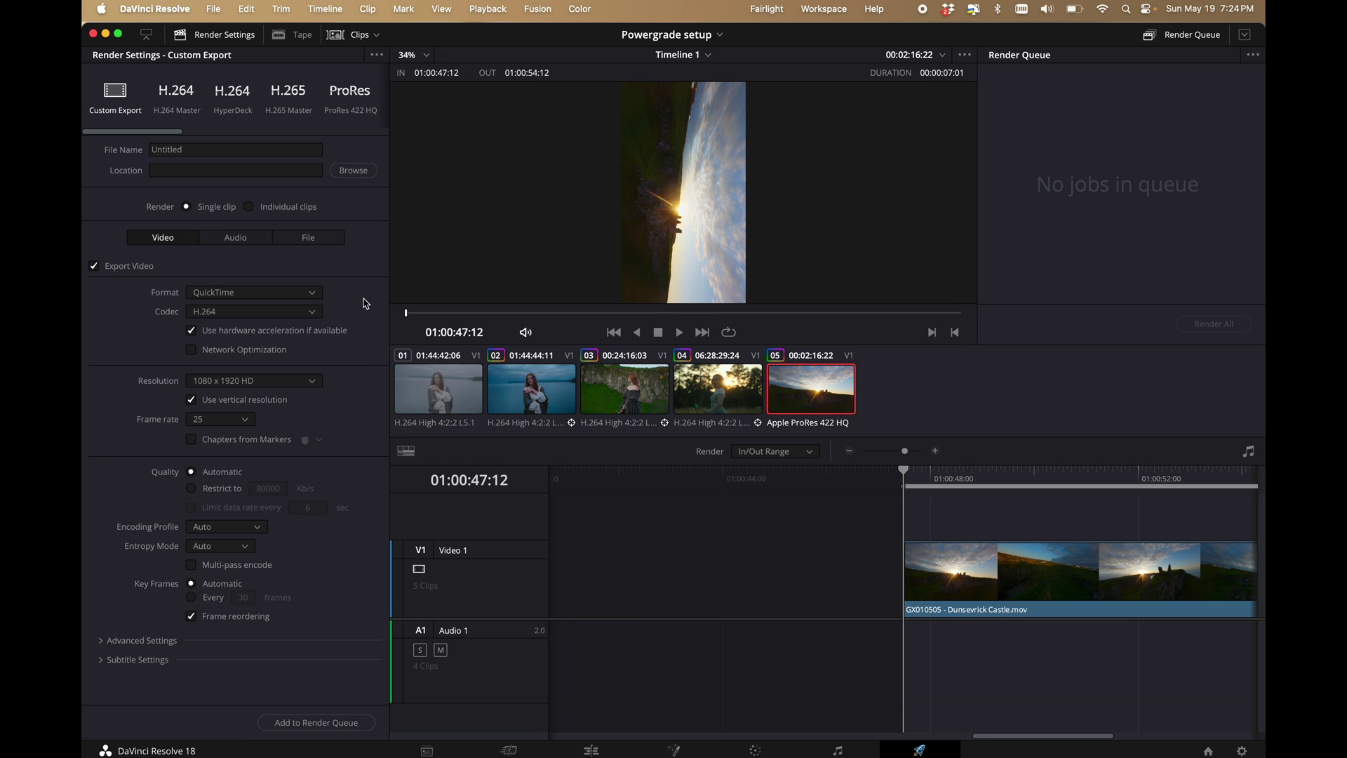
{"action": "left_click", "coordinate": [214, 149]}
{"action": "type", "text": "fpv"}
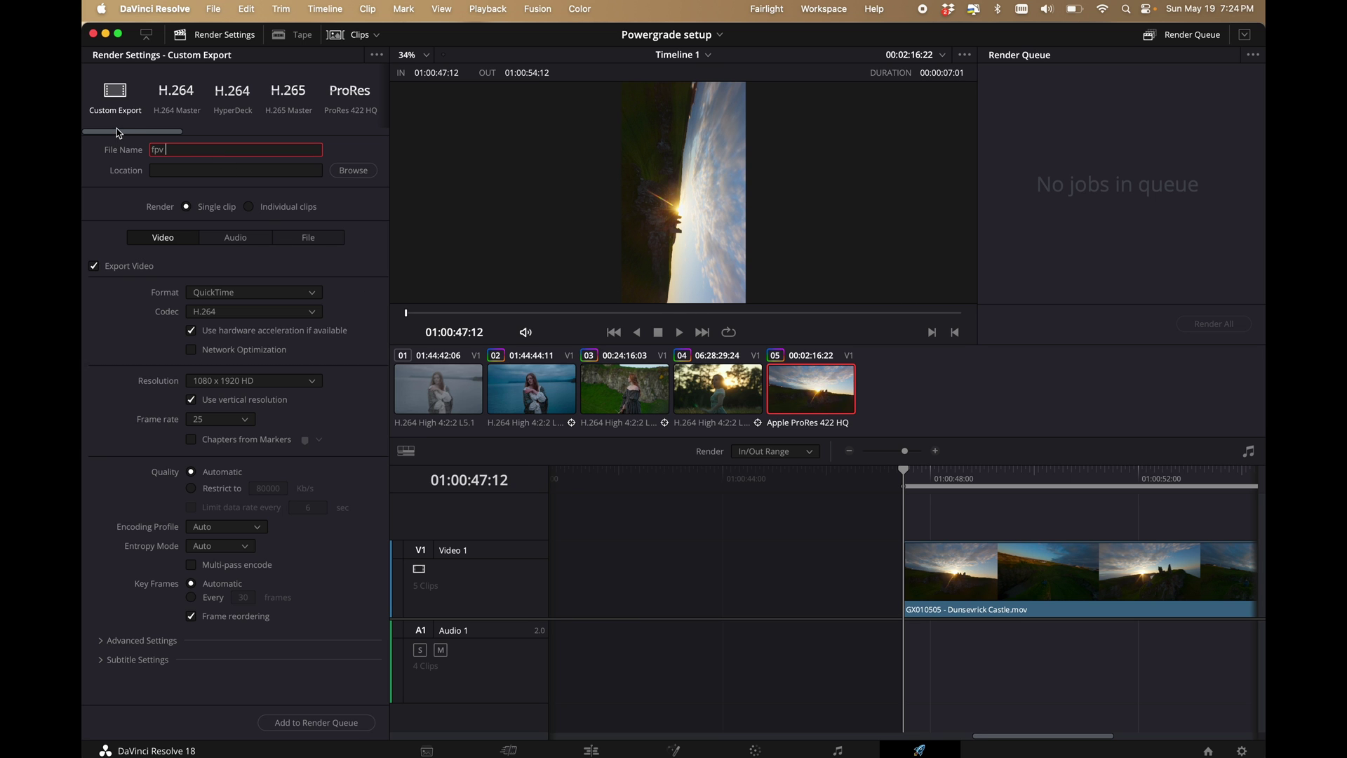
{"action": "type", "text": " clip"}
- Set the export codec to H.265 and restrict the quality to 45000 Kb/s
{"action": "left_click", "coordinate": [258, 311]}
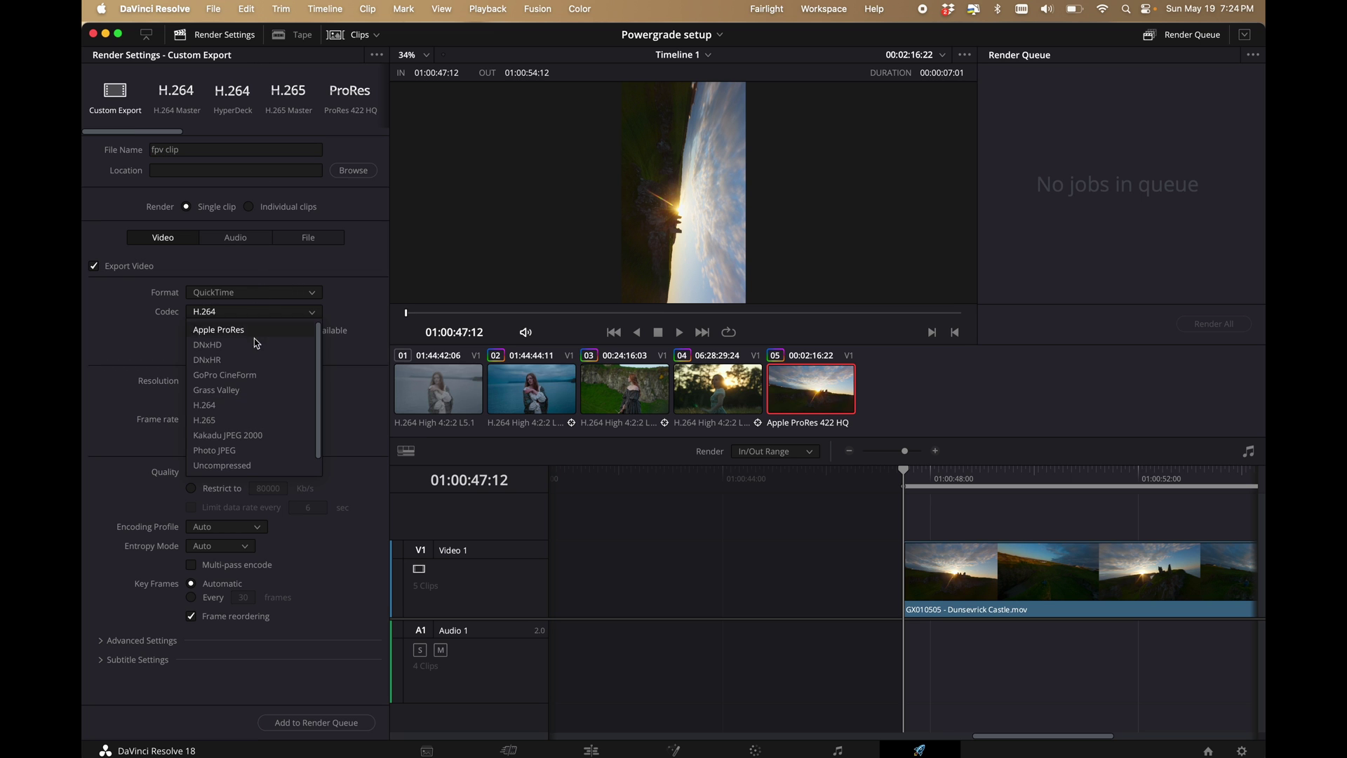
{"action": "left_click", "coordinate": [251, 421]}
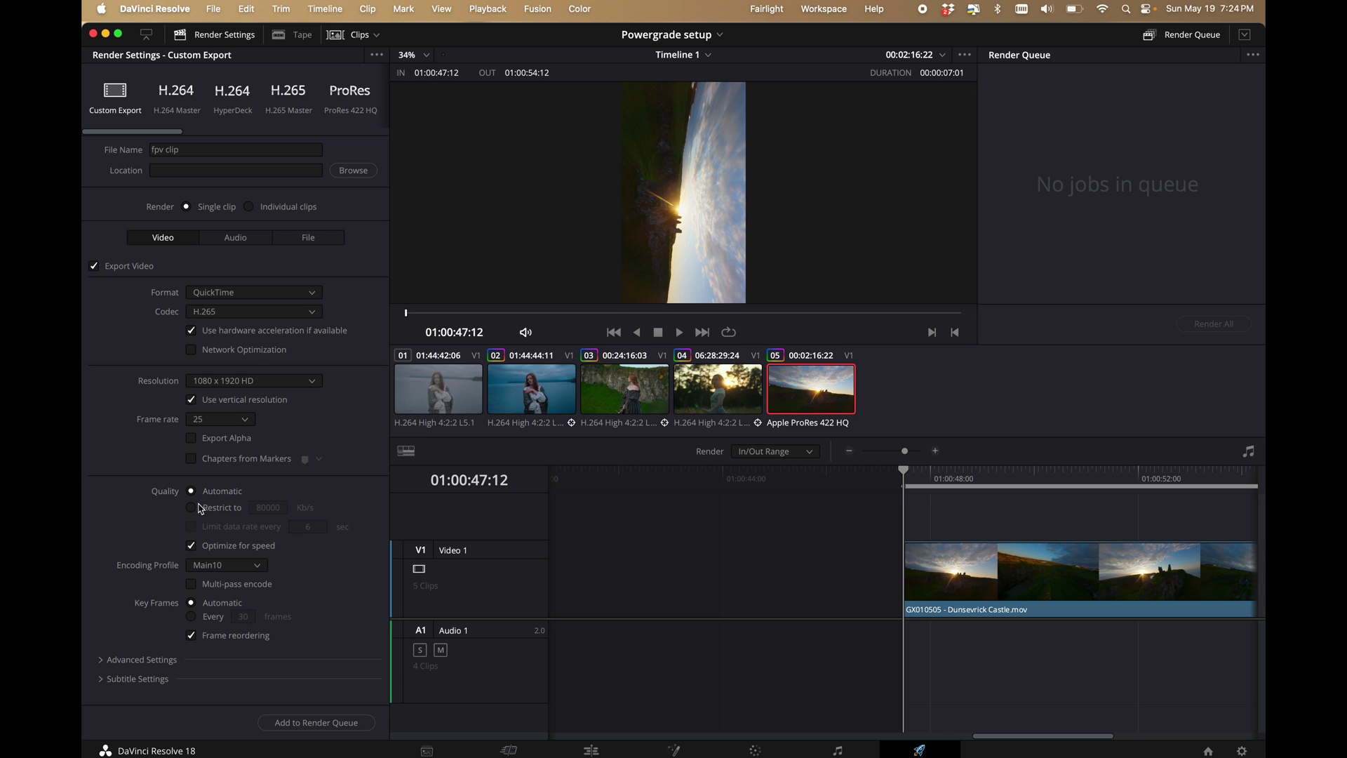
{"action": "left_click", "coordinate": [202, 507]}
{"action": "double_click", "coordinate": [274, 507]}
{"action": "type", "text": "45000"}
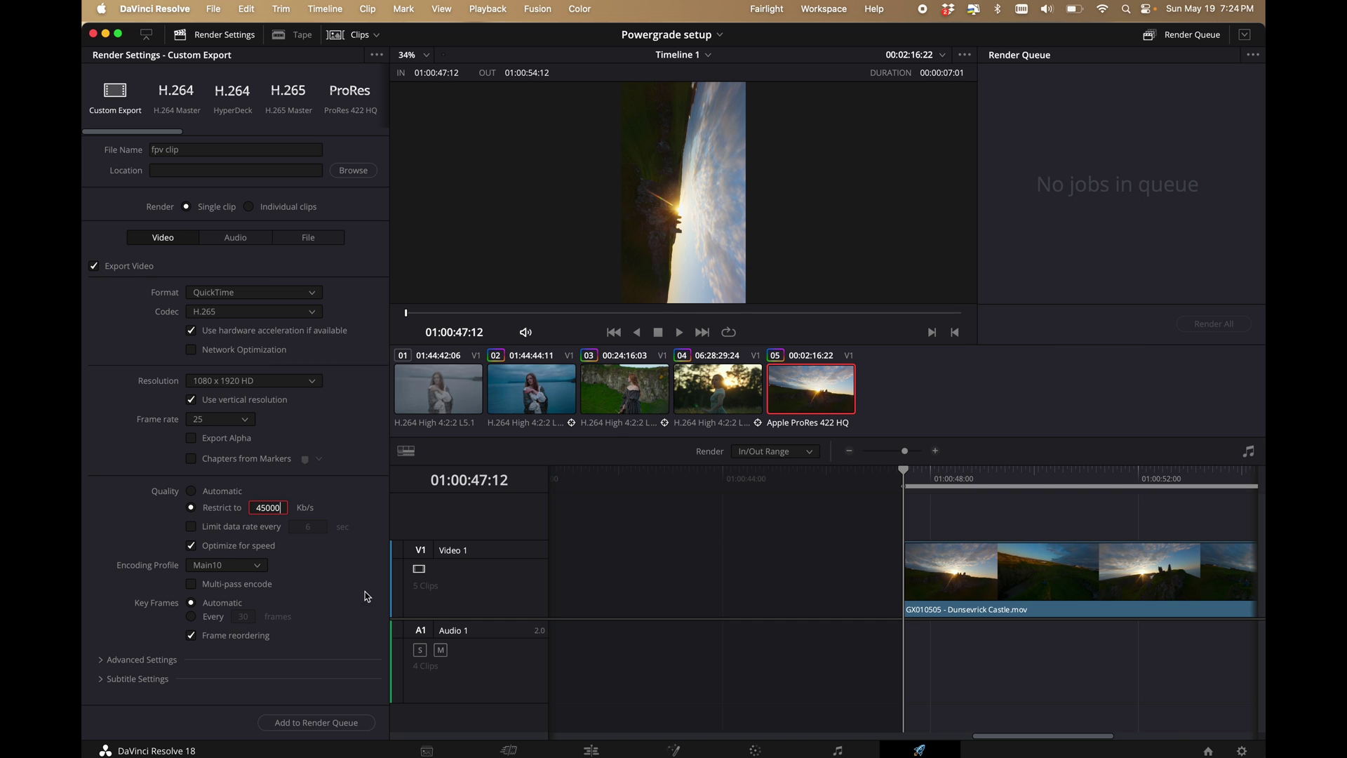
- Add the export to the render queue as fpv clip.mov in the Movies folder and render it
{"action": "left_click", "coordinate": [356, 729]}
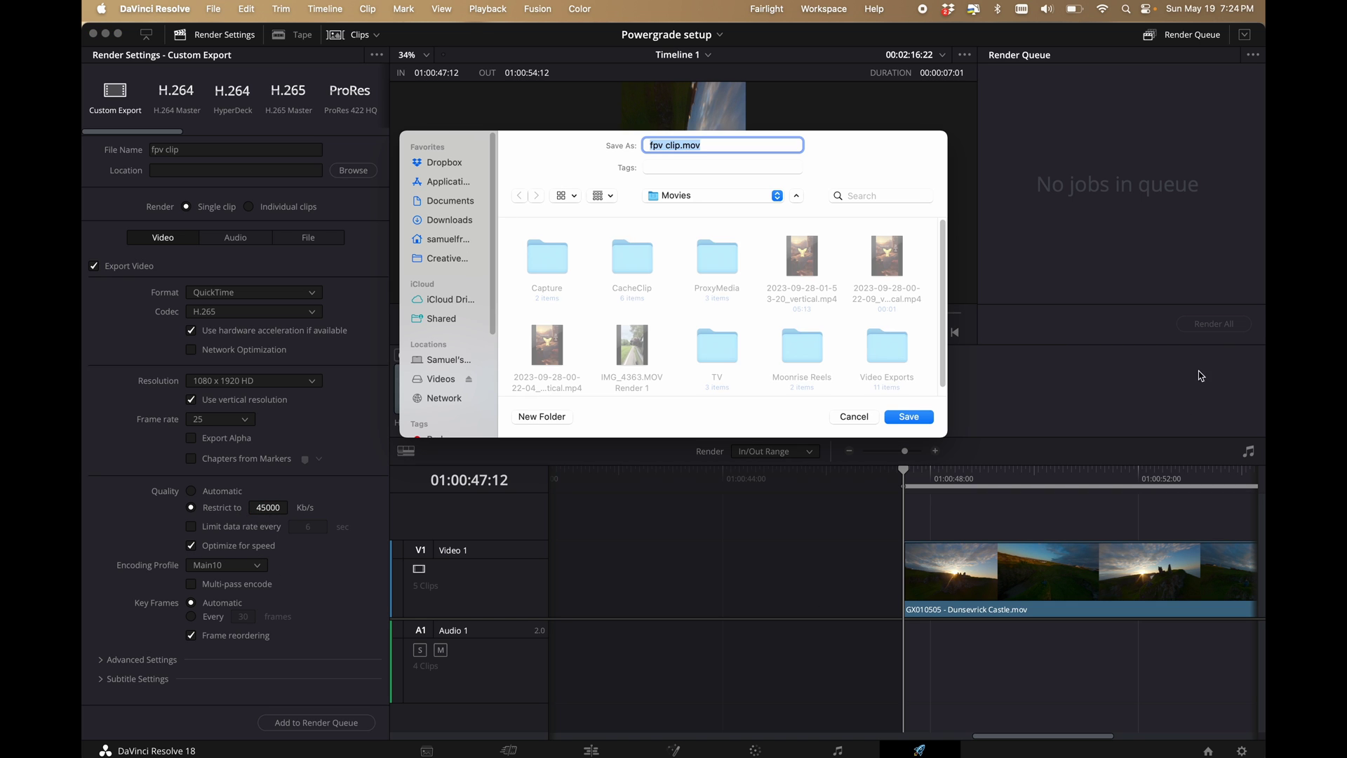
{"action": "left_click", "coordinate": [909, 417]}
{"action": "left_click", "coordinate": [1213, 323]}
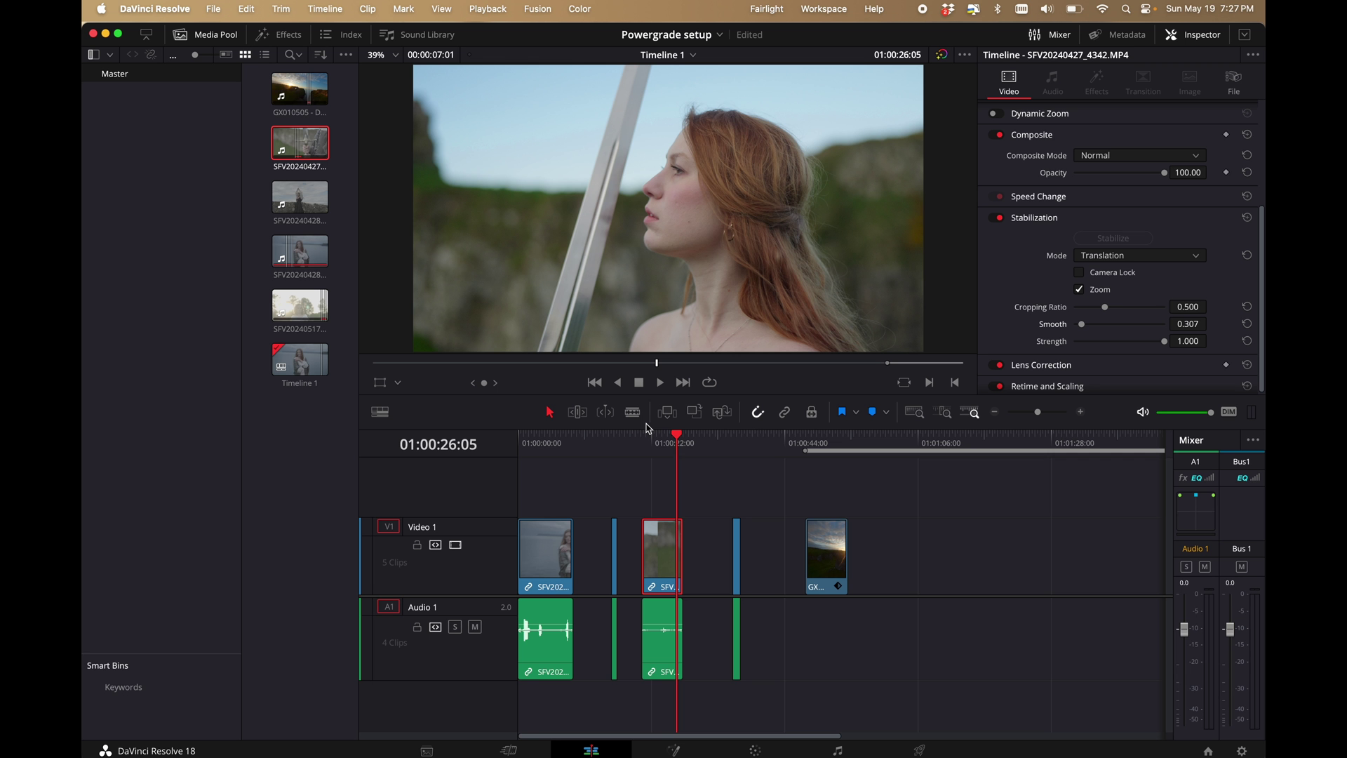